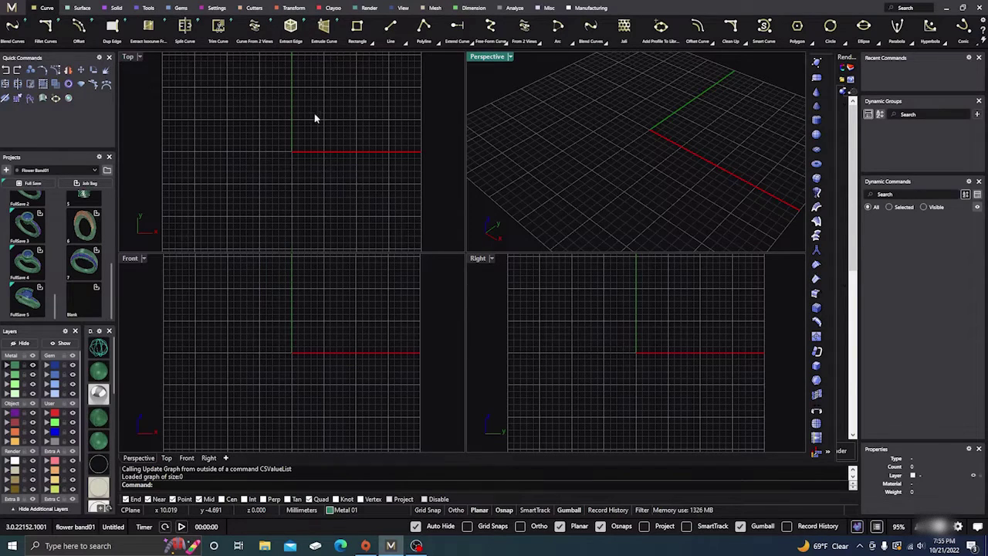
Create a ring rail with the region set to US and finger size 7
left_click(148, 8)
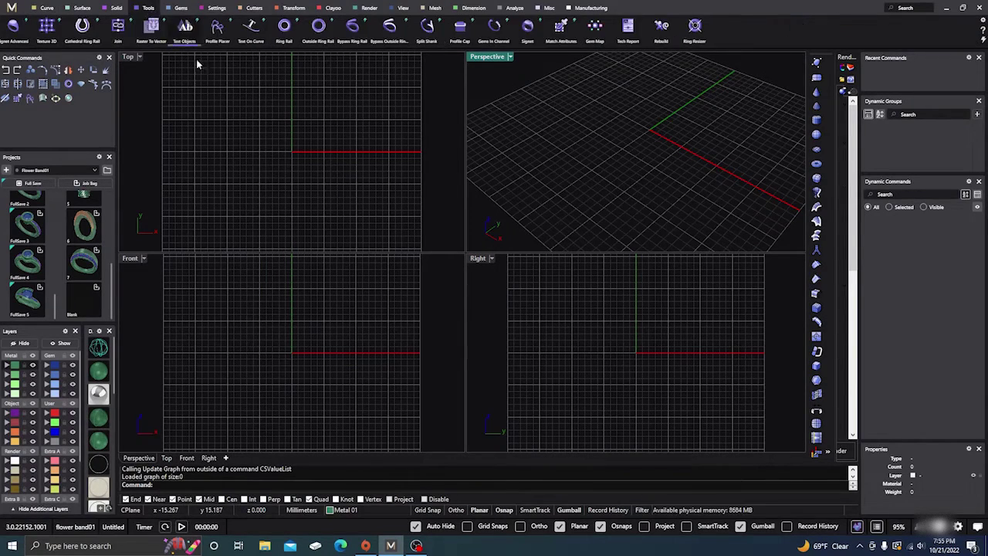
left_click(284, 26)
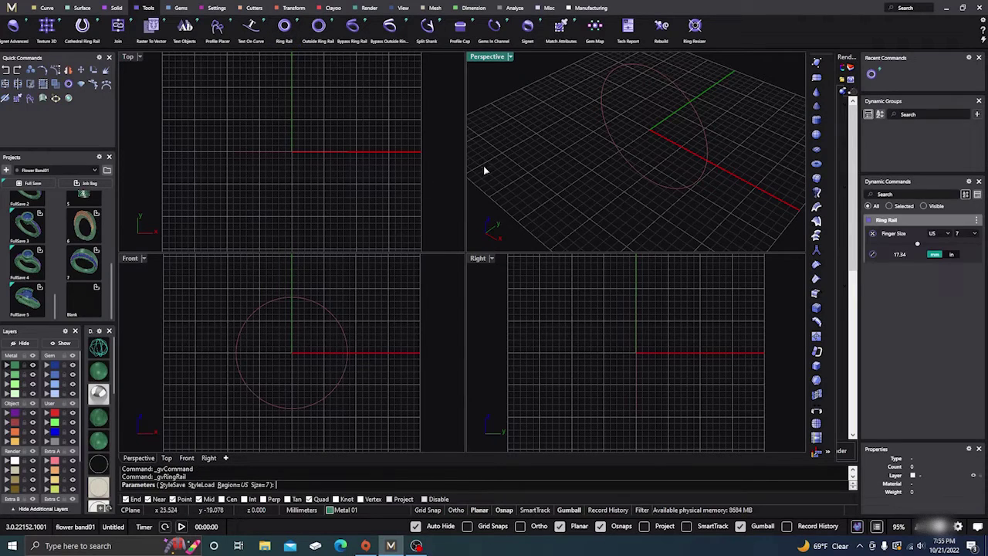
key("Return")
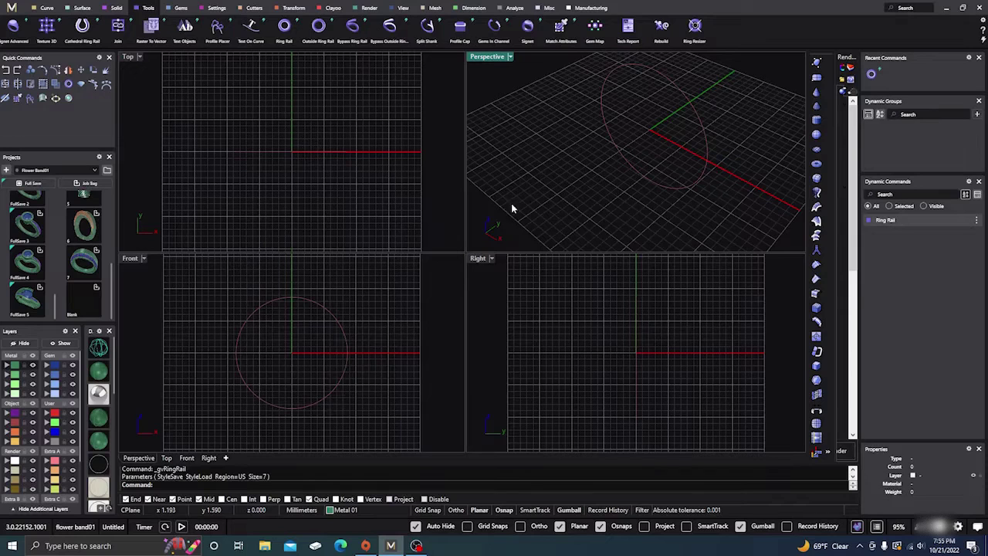
Place a profile on the ring rail at position 0.25 and give it shape 02 from the Shank library
right_click_drag(512, 208, 553, 203)
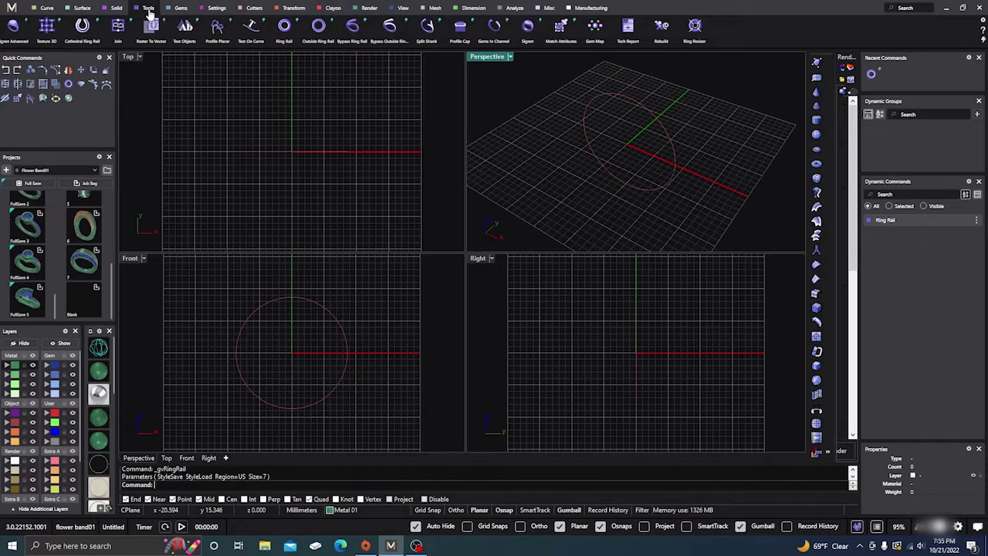
left_click(217, 26)
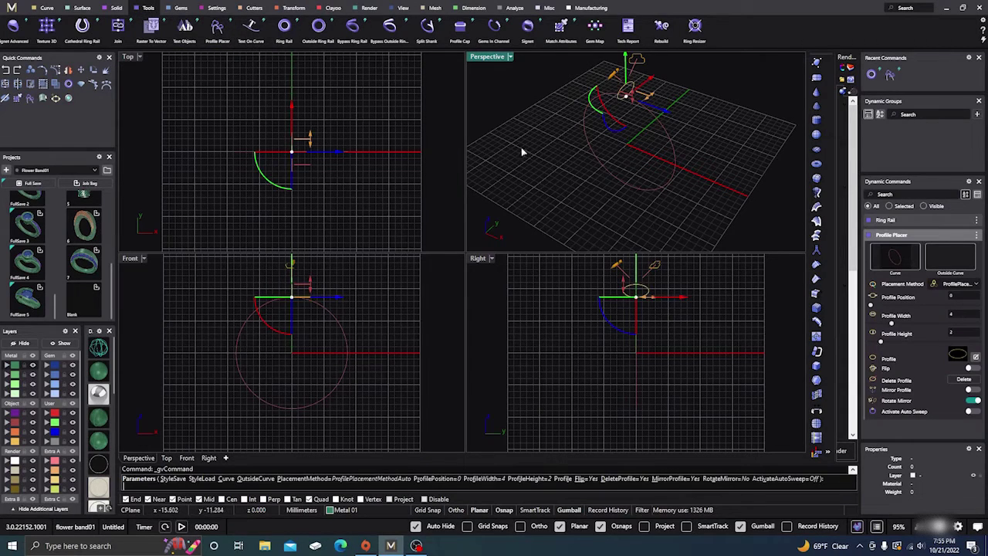
left_click_drag(626, 98, 678, 167)
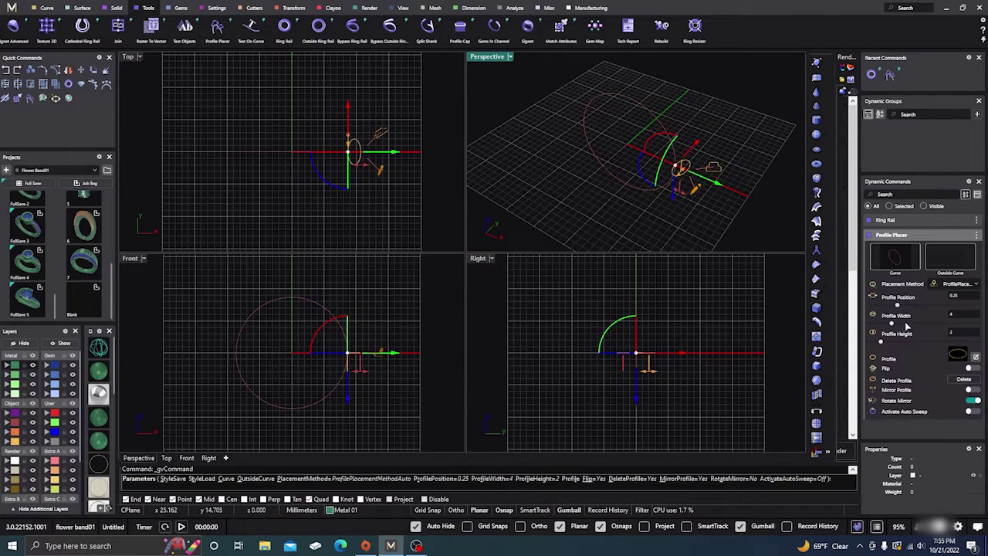
left_click(954, 353)
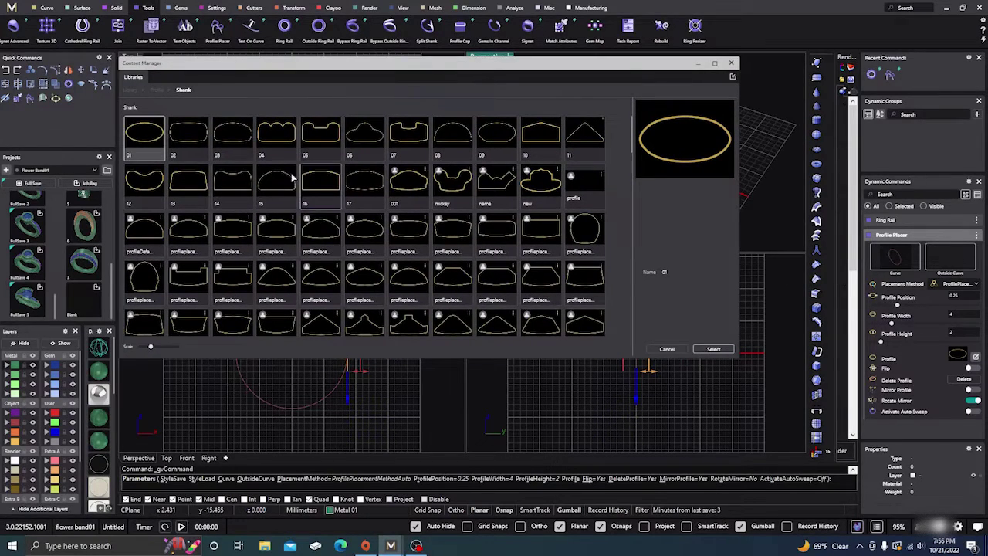
left_click(186, 135)
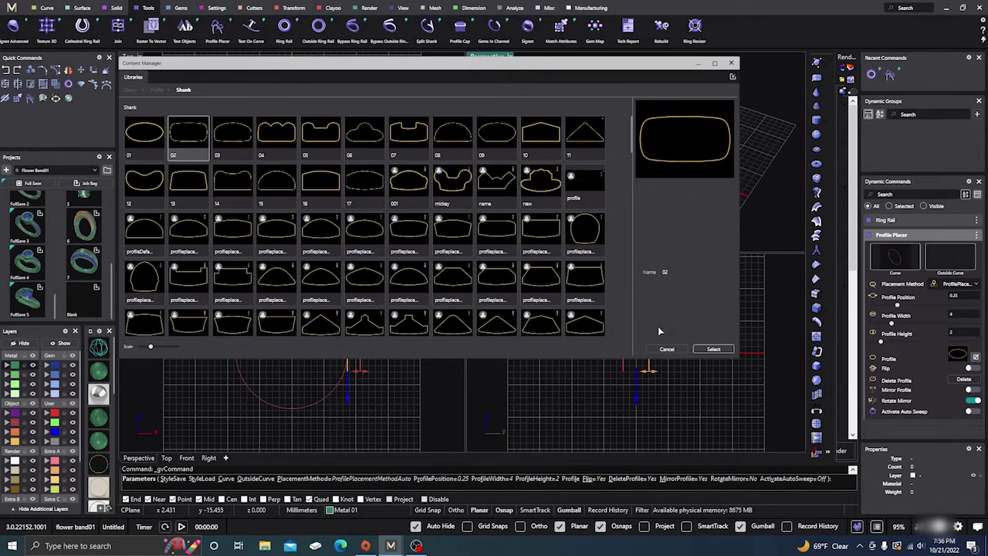
left_click(712, 347)
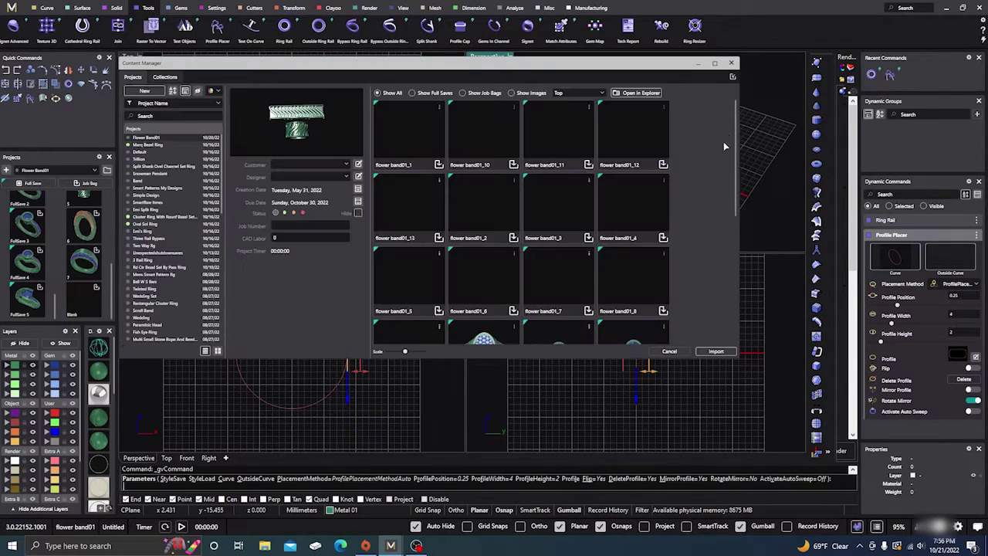
left_click(731, 62)
Set the side profile's height to 2.5 mm and its width to 2.5 mm
right_click_drag(696, 189, 688, 218)
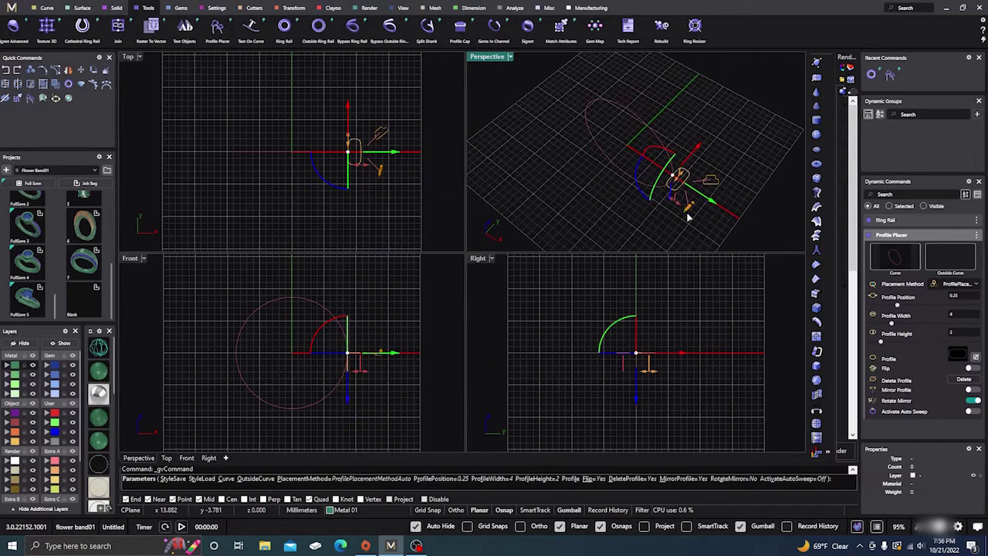
scroll(687, 213, "up", 5)
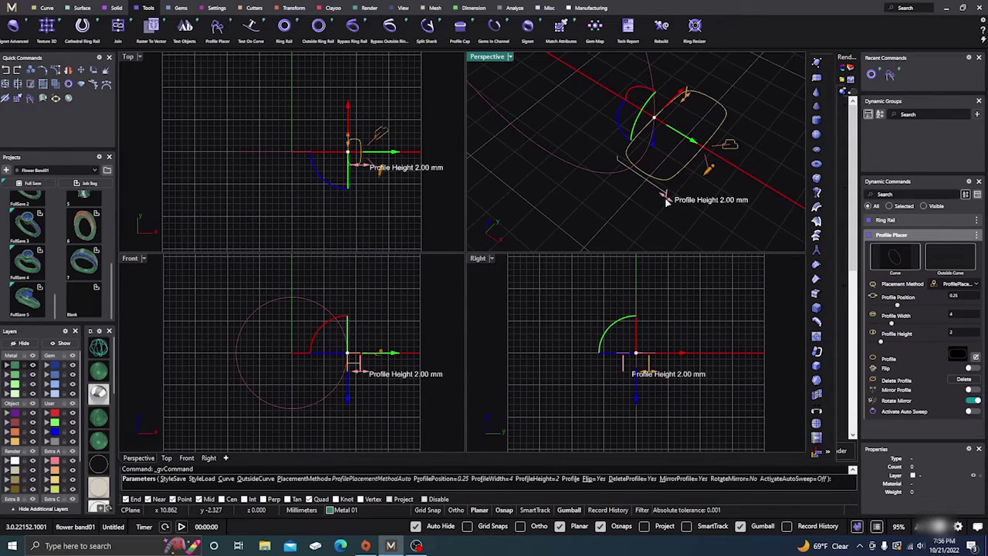
left_click_drag(665, 202, 677, 210)
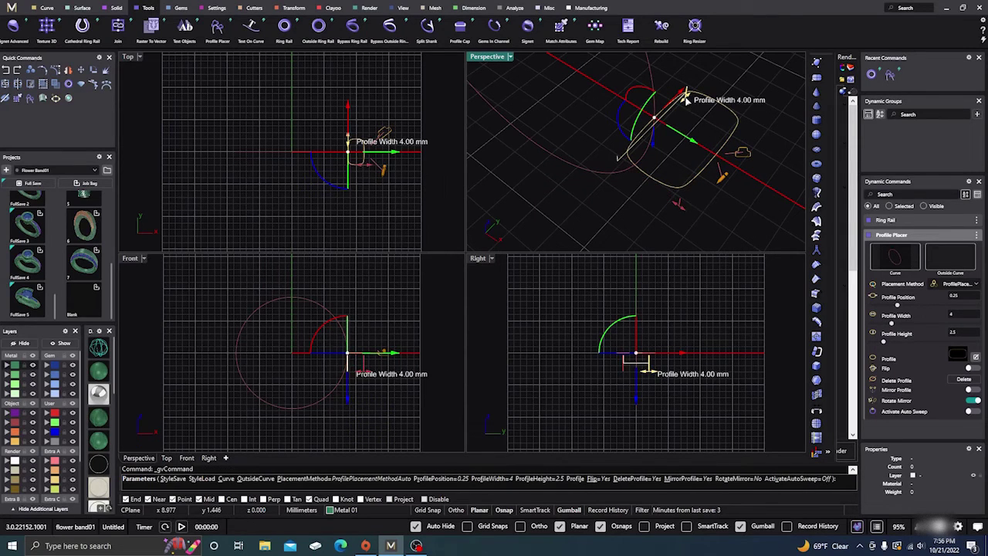
left_click_drag(686, 106, 673, 130)
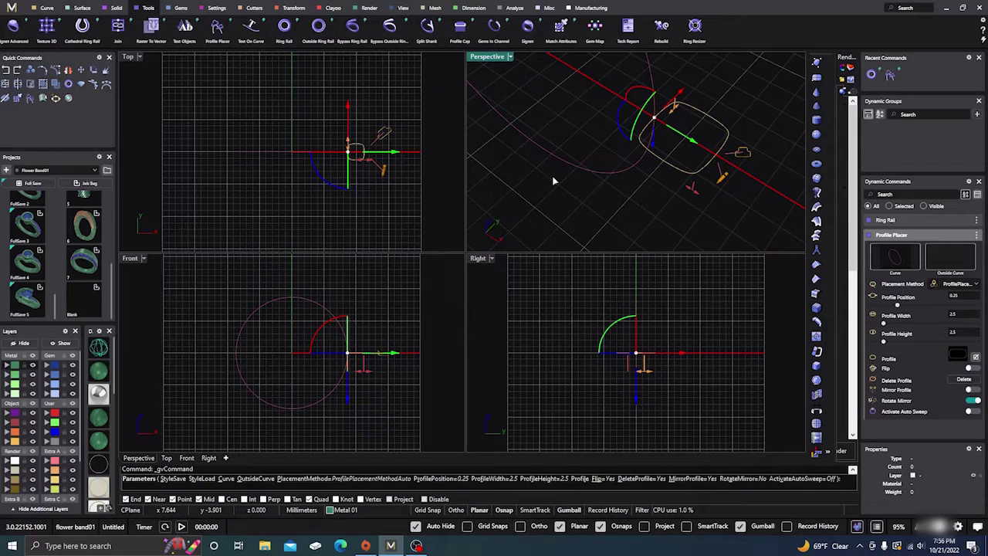
Add a second profile at the top of the ring rail, position 0, using the SIDE RAIL shape from the Shank library
double_click(491, 59)
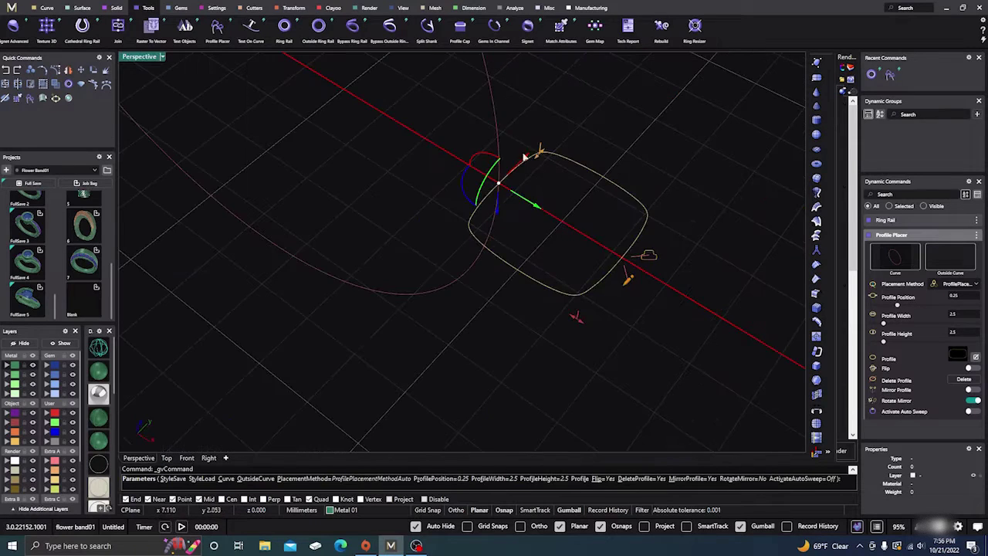
scroll(564, 274, "down", 15)
right_click_drag(574, 316, 469, 188)
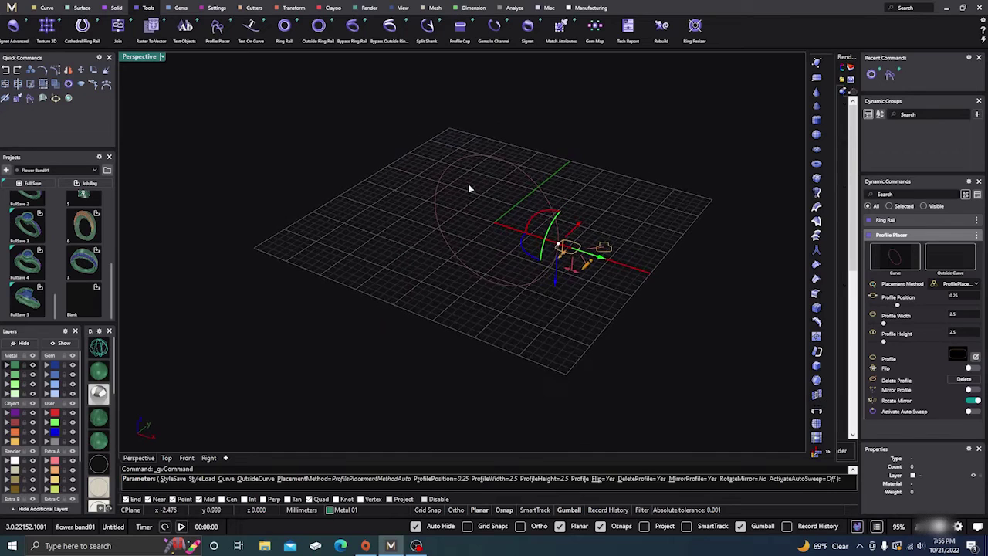
left_click(502, 161)
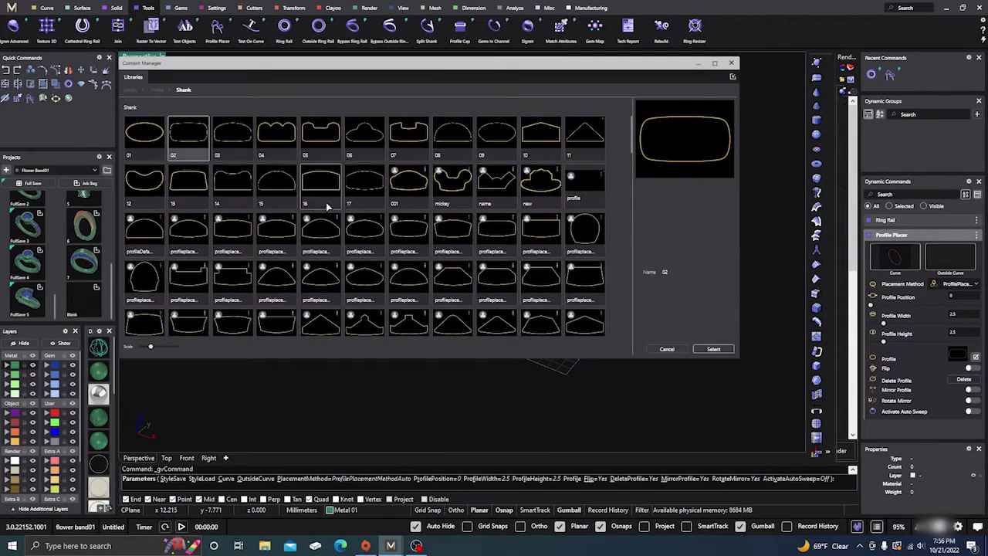
scroll(327, 206, "down", 10)
scroll(328, 206, "down", 10)
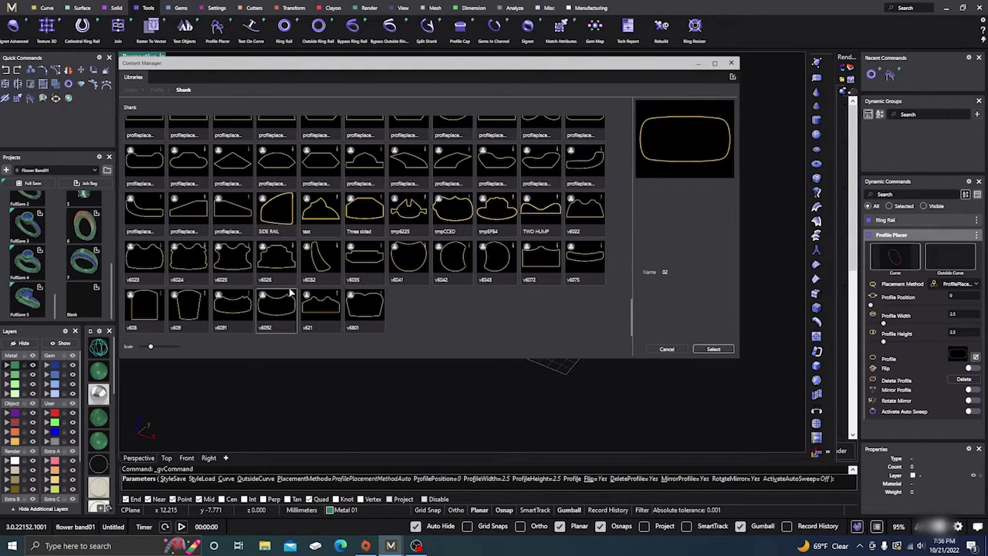
scroll(251, 256, "up", 1)
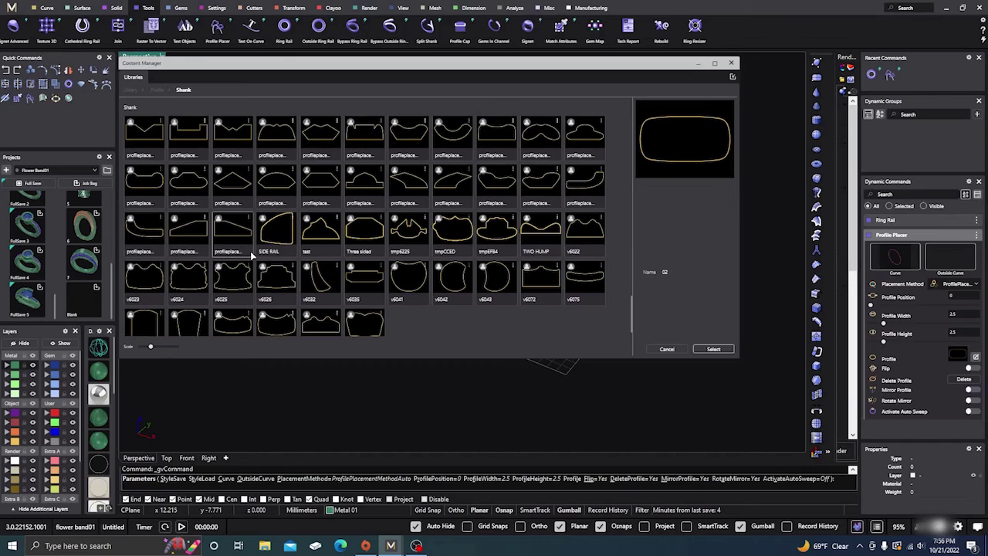
left_click(276, 234)
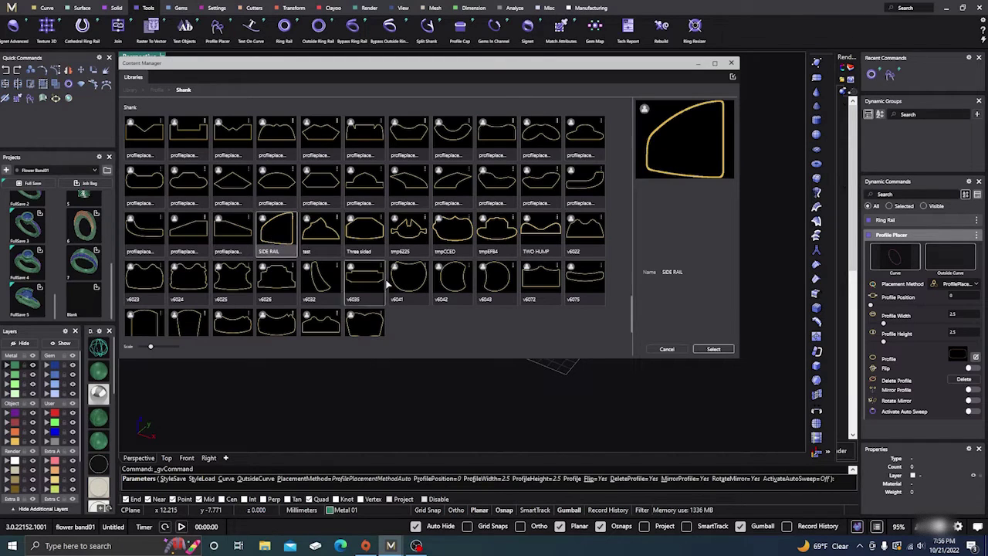
left_click(714, 350)
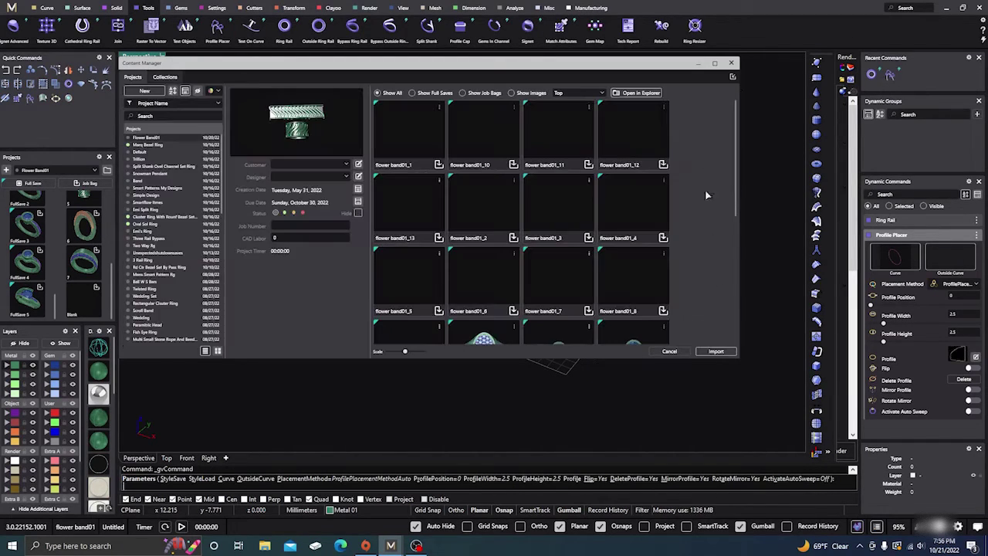
left_click(733, 65)
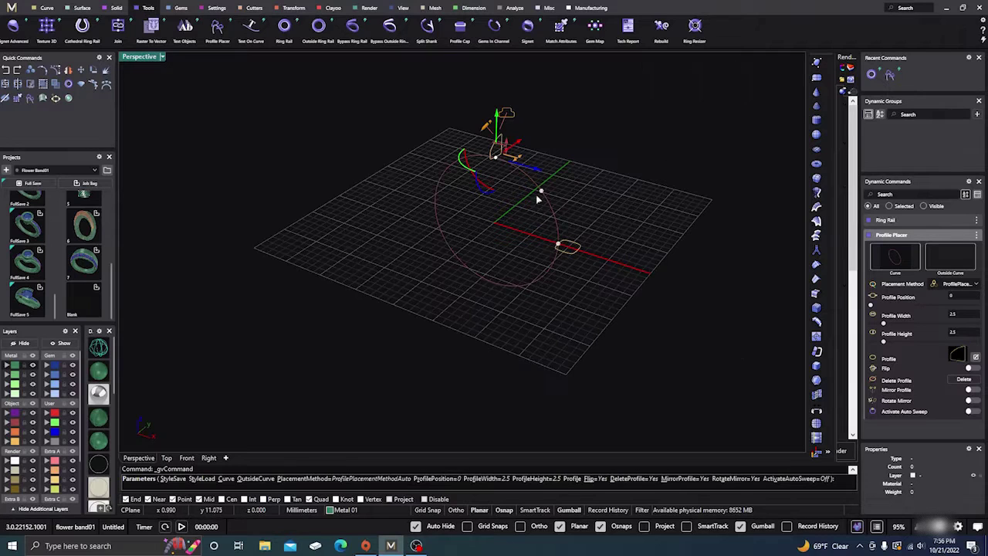
Move the top SIDE RAIL profile sideways off the ring rail in the negative Y direction and finish placing the profiles
right_click_drag(478, 214, 439, 203)
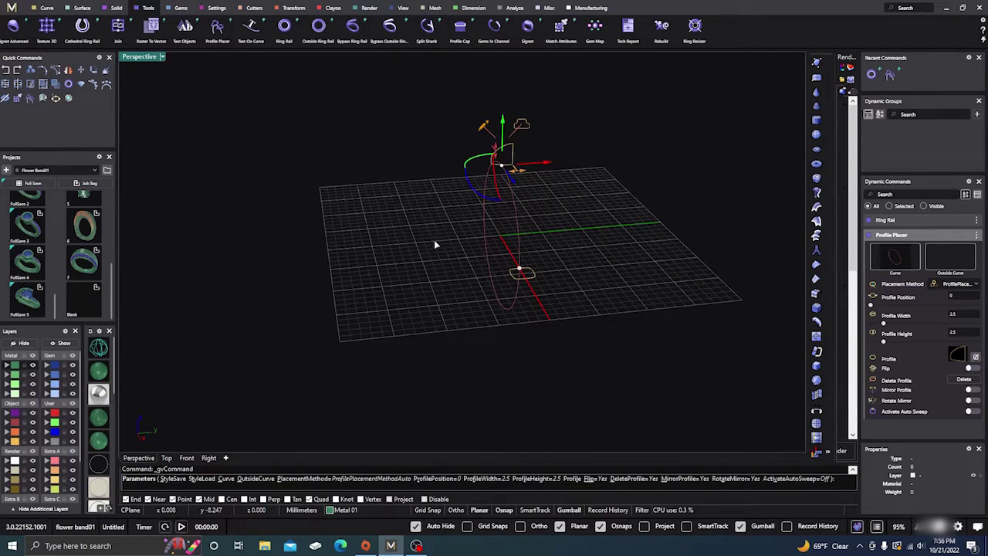
left_click_drag(545, 164, 506, 165)
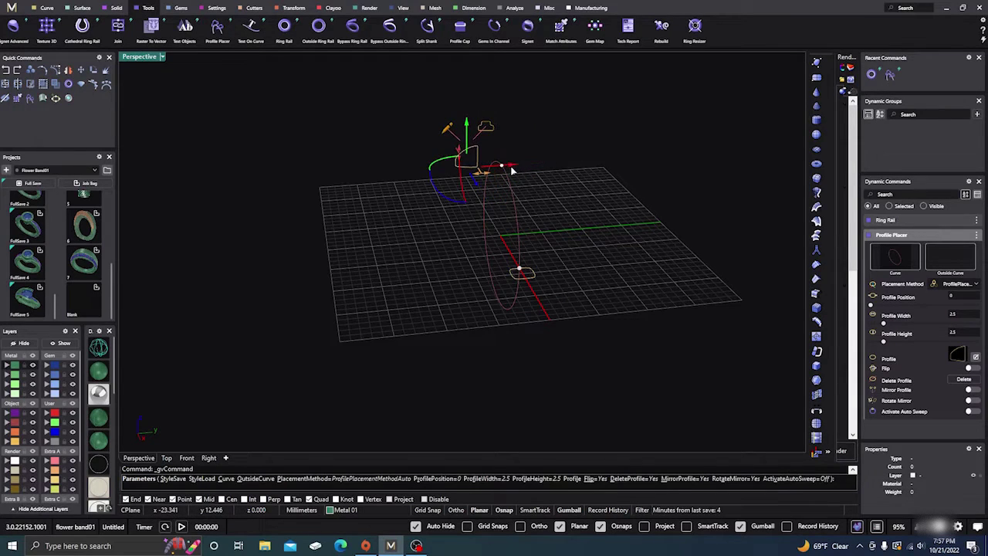
right_click(422, 281)
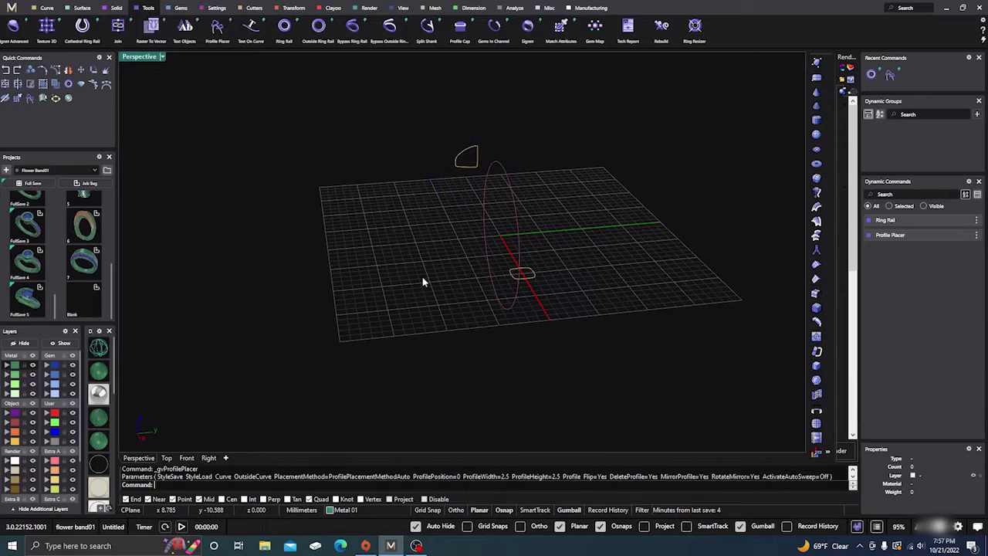
Place one round gem above the top of the ring rail using Gem on Ring Rail
right_click_drag(424, 280, 489, 309)
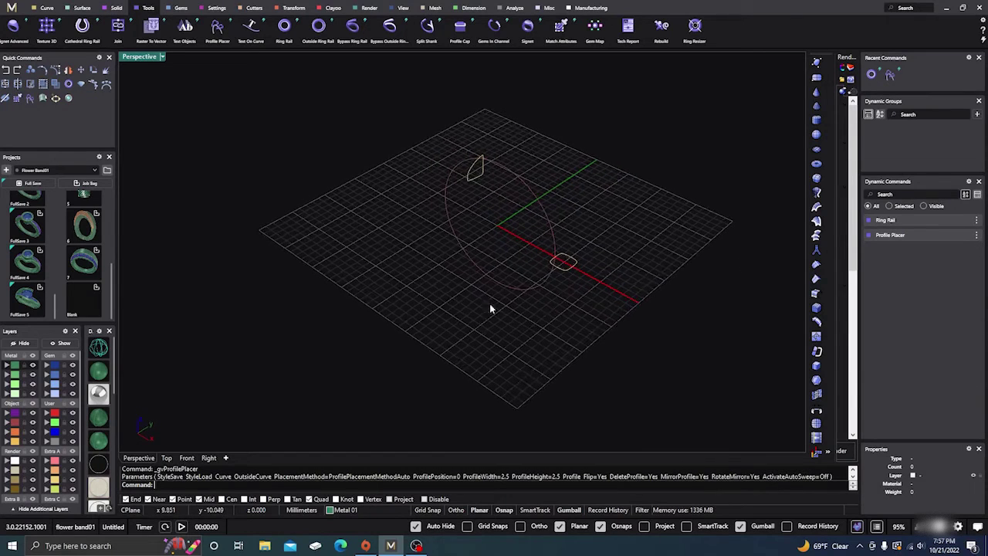
left_click(539, 200)
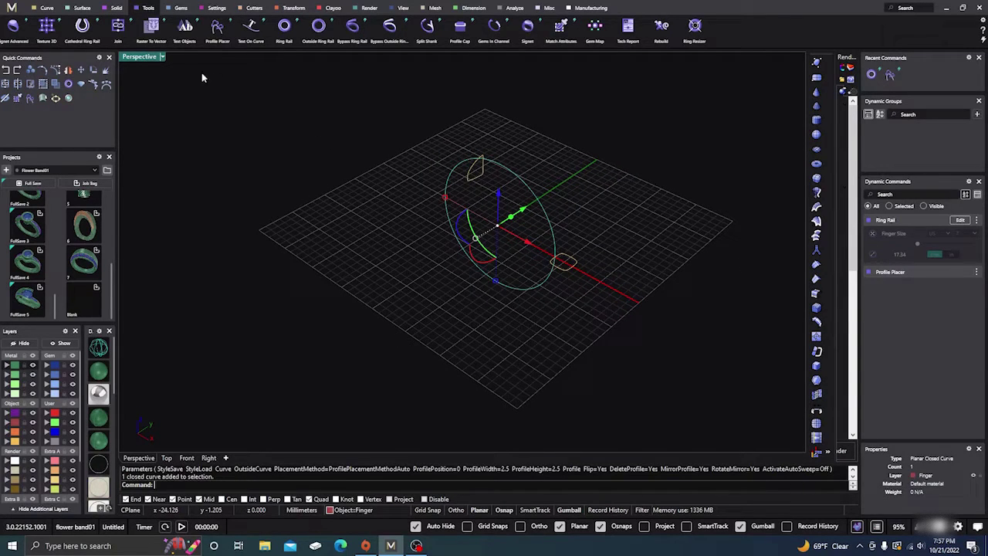
left_click(180, 10)
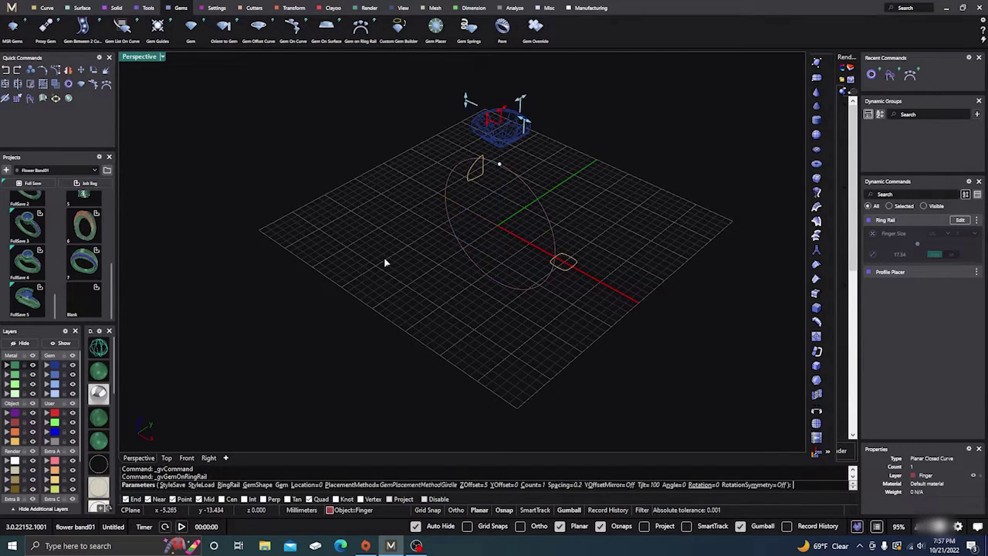
right_click_drag(388, 262, 445, 235)
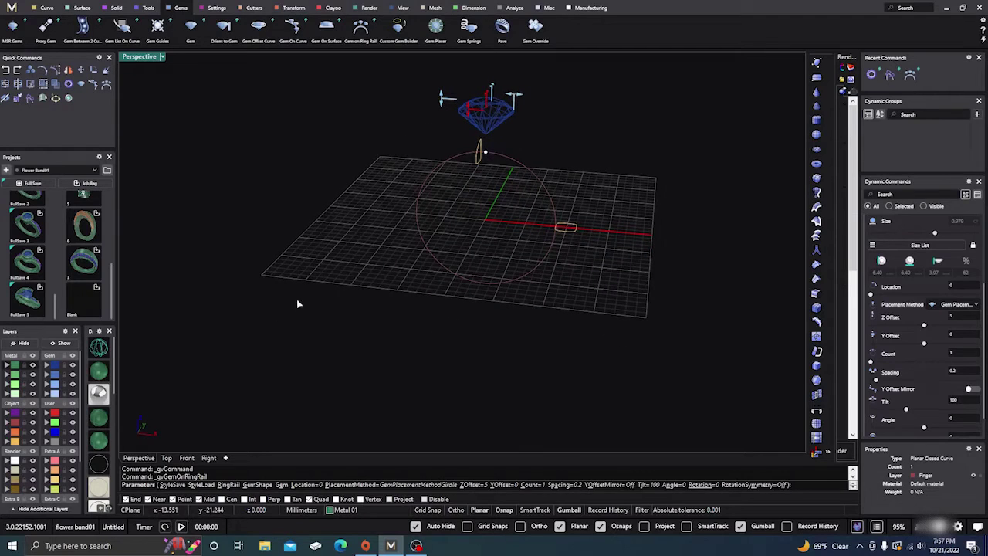
Raise the gem above the ring rail to a Z offset of 5.8 in the front view and finish its placement
left_click(186, 458)
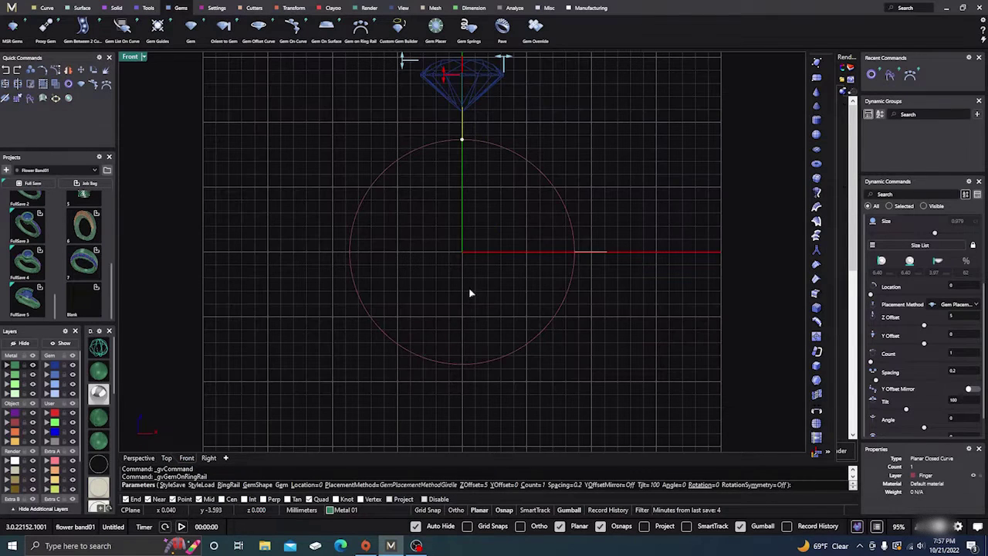
right_click_drag(481, 286, 481, 338)
scroll(466, 192, "up", 3)
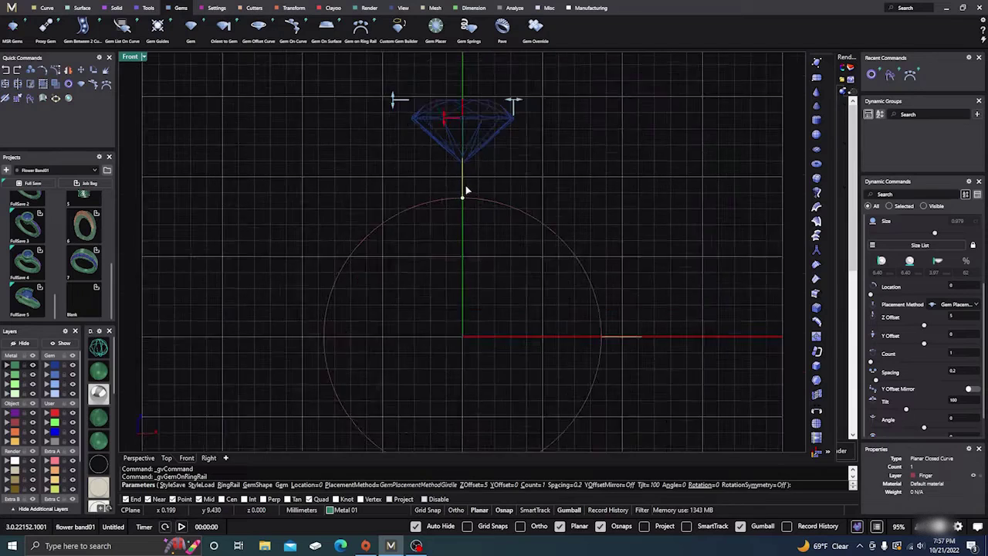
scroll(465, 189, "down", 2)
left_click_drag(443, 122, 445, 105)
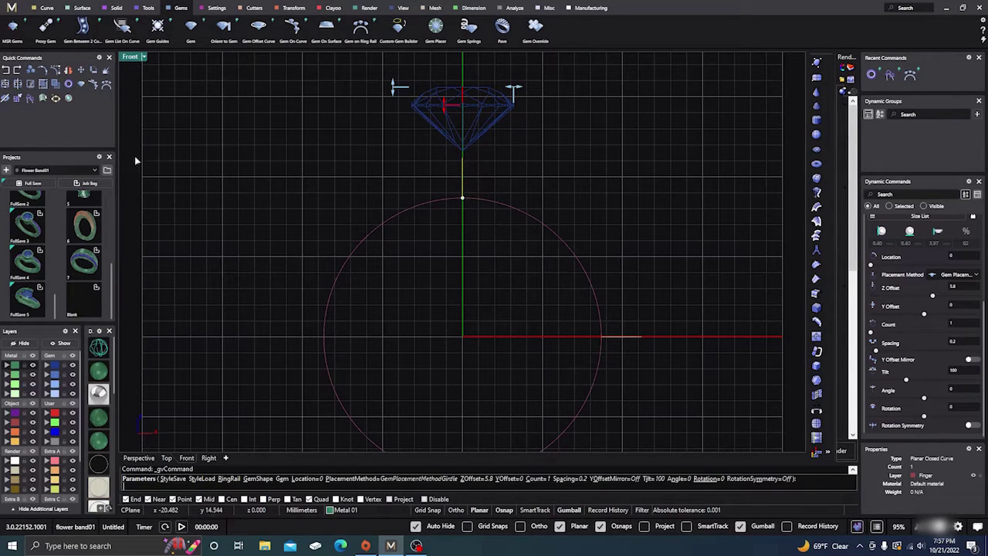
left_click(139, 457)
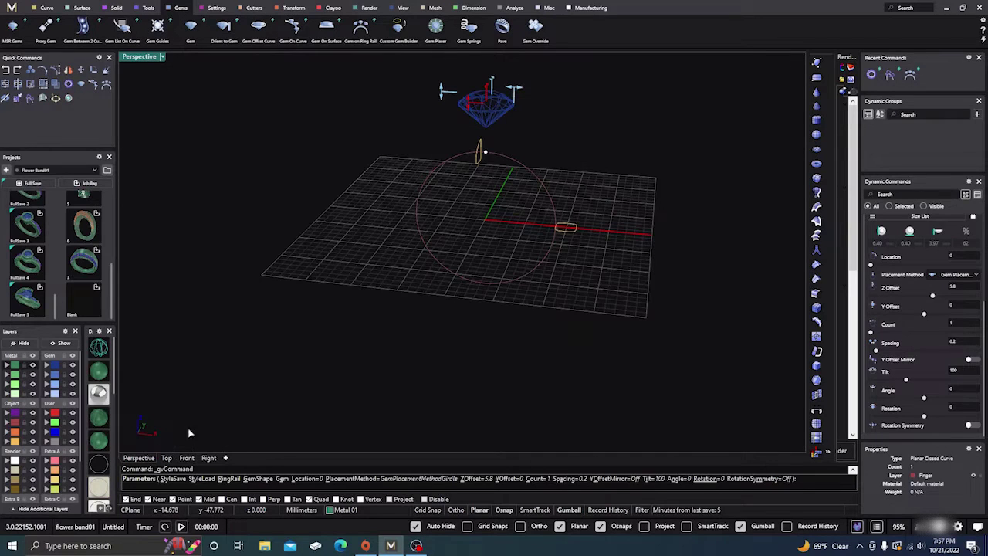
right_click_drag(423, 294, 338, 289)
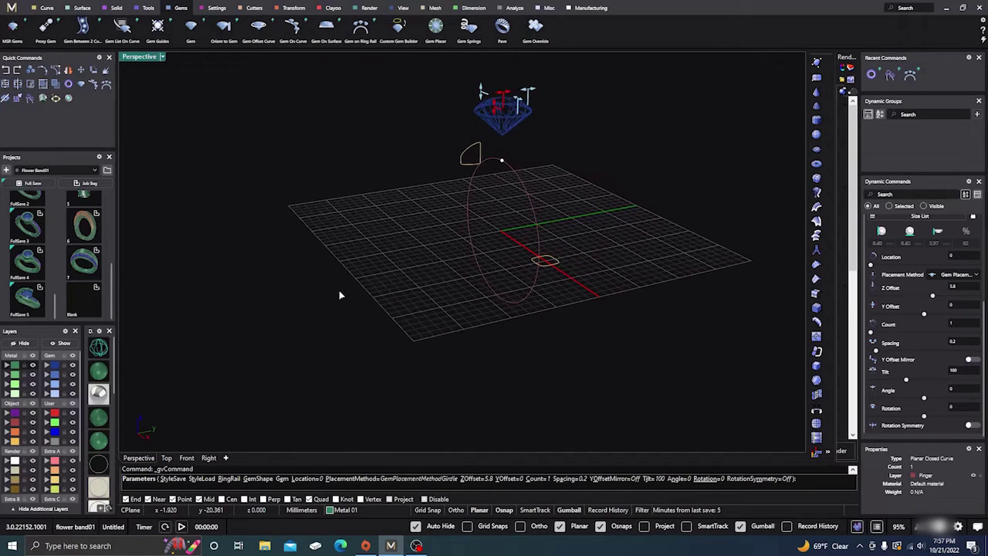
right_click(436, 210)
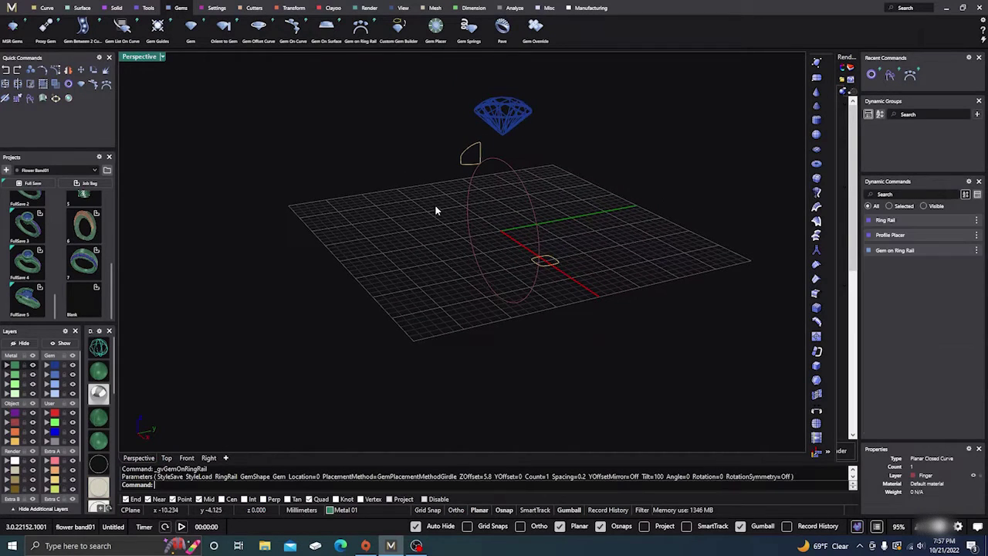
Reopen the top SIDE RAIL profile for editing and raise it in the right view until it sits beside the gem
left_click(467, 166)
left_click(957, 235)
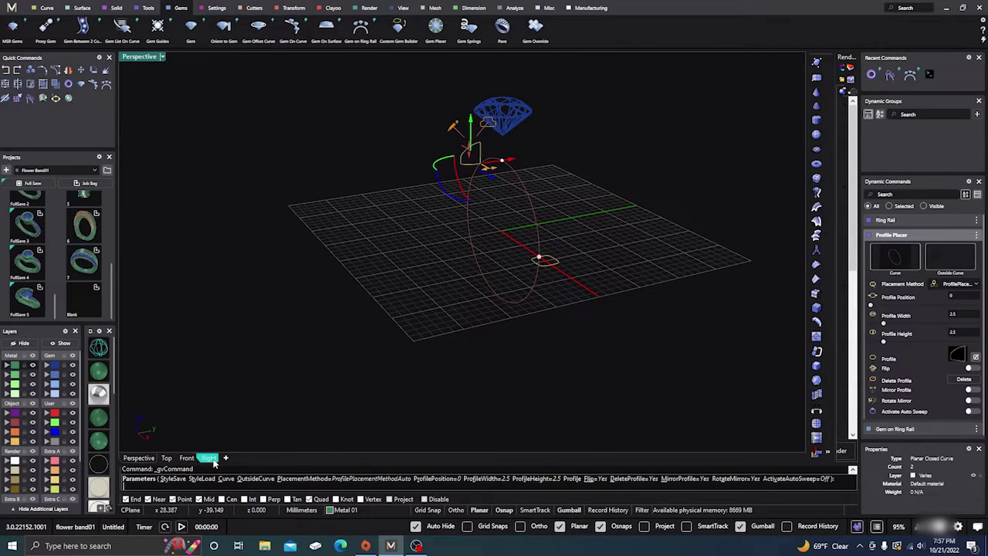
left_click(209, 457)
scroll(457, 361, "down", 3)
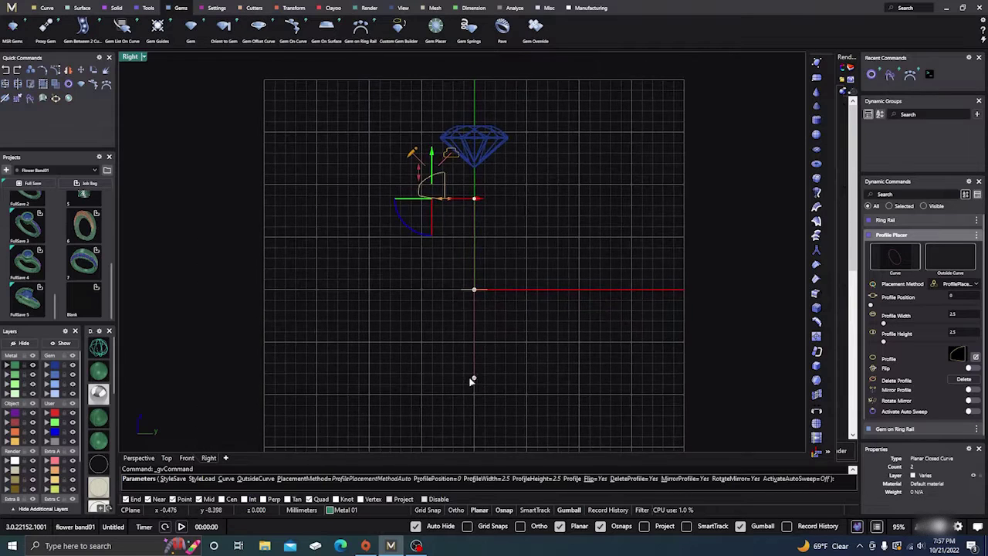
scroll(458, 216, "up", 5)
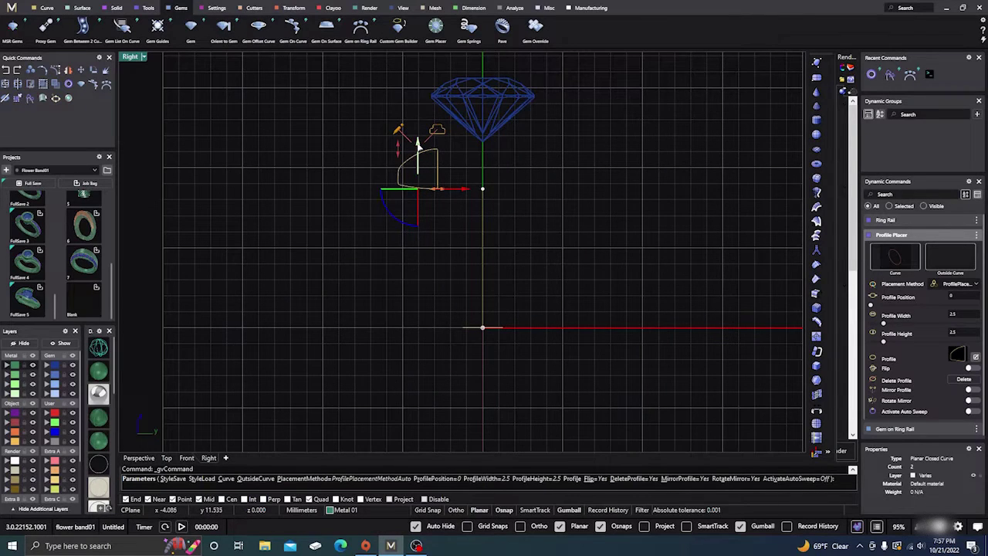
left_click_drag(418, 144, 426, 74)
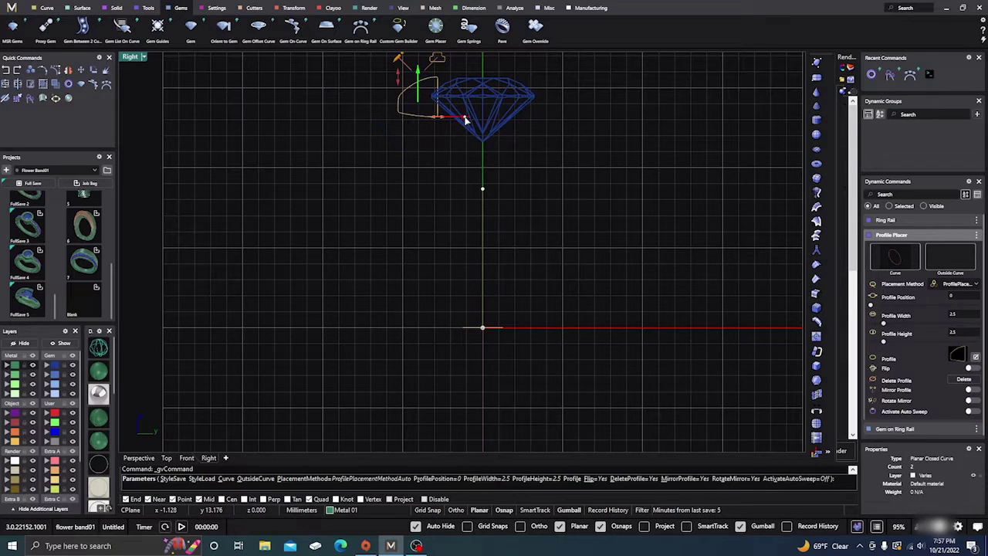
left_click_drag(464, 119, 464, 120)
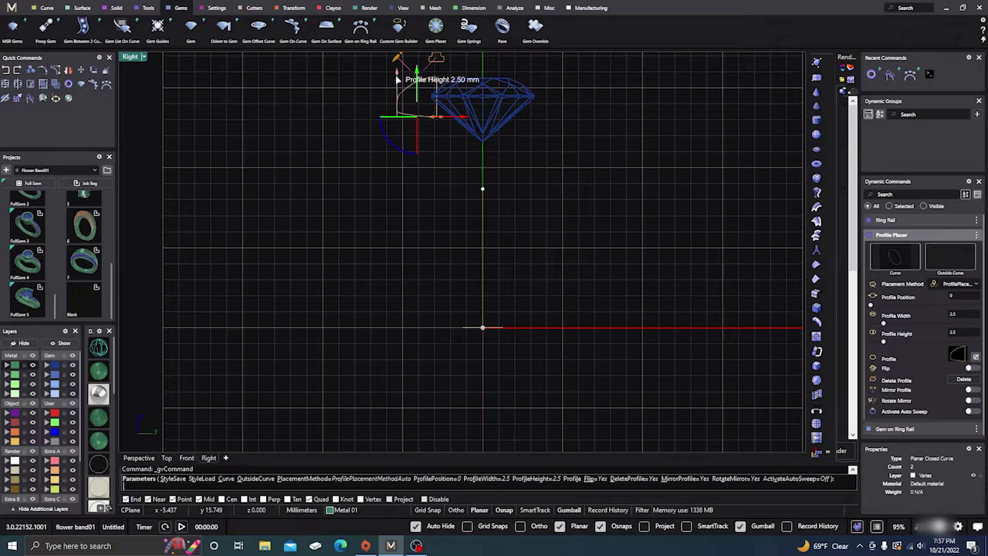
Resize the top SIDE RAIL profile to a height of 3.1 mm and a width of 3.2 mm
right_click_drag(428, 201, 435, 241)
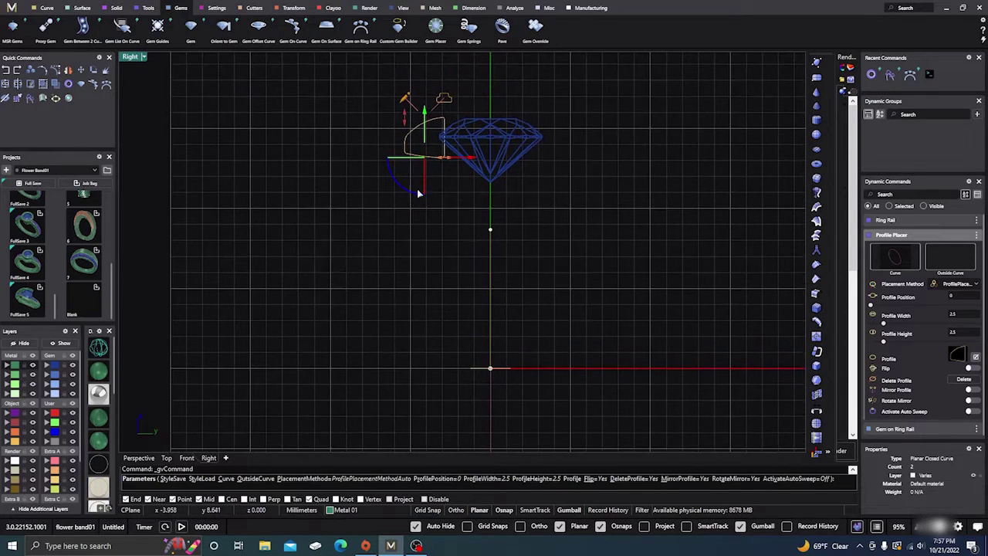
left_click_drag(404, 120, 425, 122)
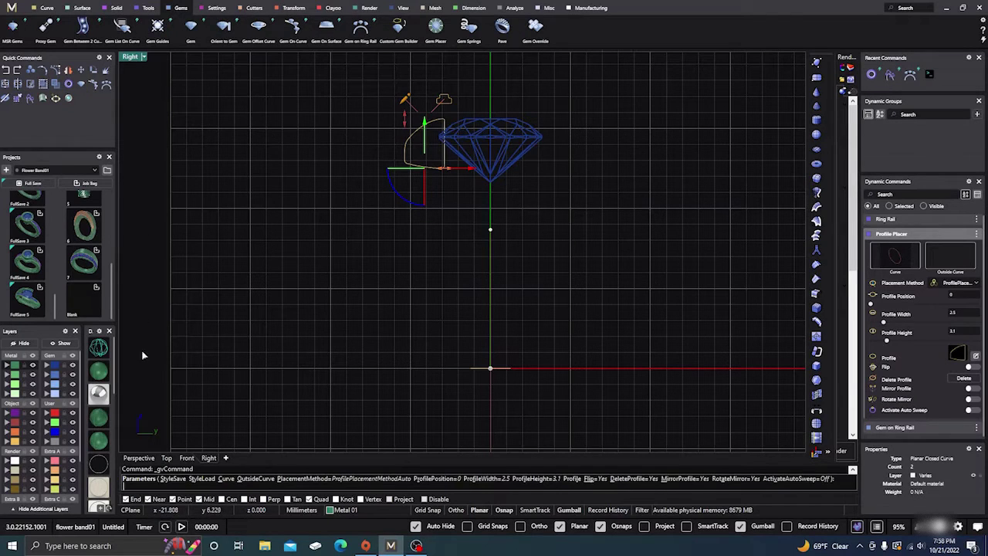
left_click(139, 457)
mouse_move(324, 290)
right_mouse_down()
mouse_move(364, 329)
mouse_move(529, 286)
mouse_move(315, 288)
right_mouse_up()
scroll(486, 141, "up", 4)
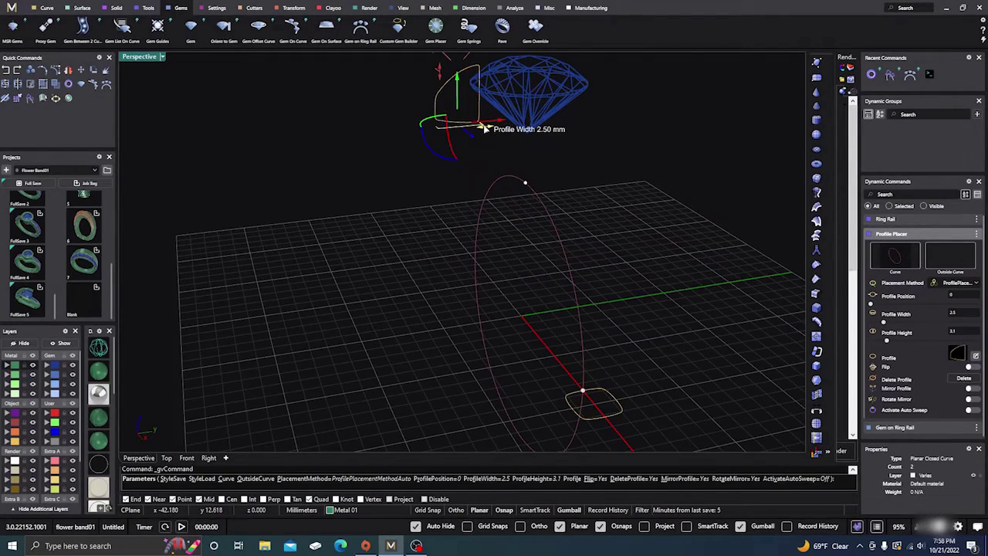
left_click_drag(486, 128, 497, 132)
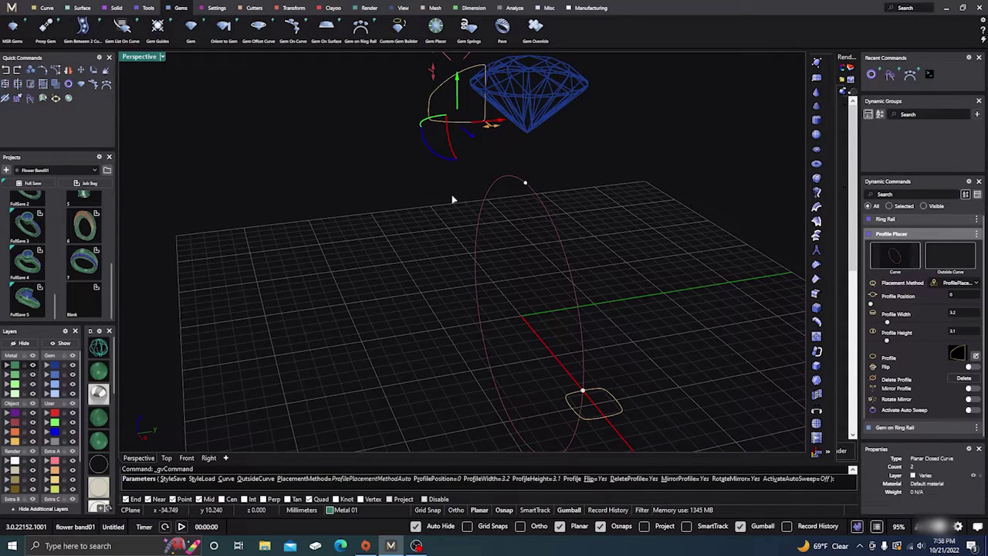
Shift the top profile slightly farther in the negative Y direction in the right view and finish editing it
left_click(209, 457)
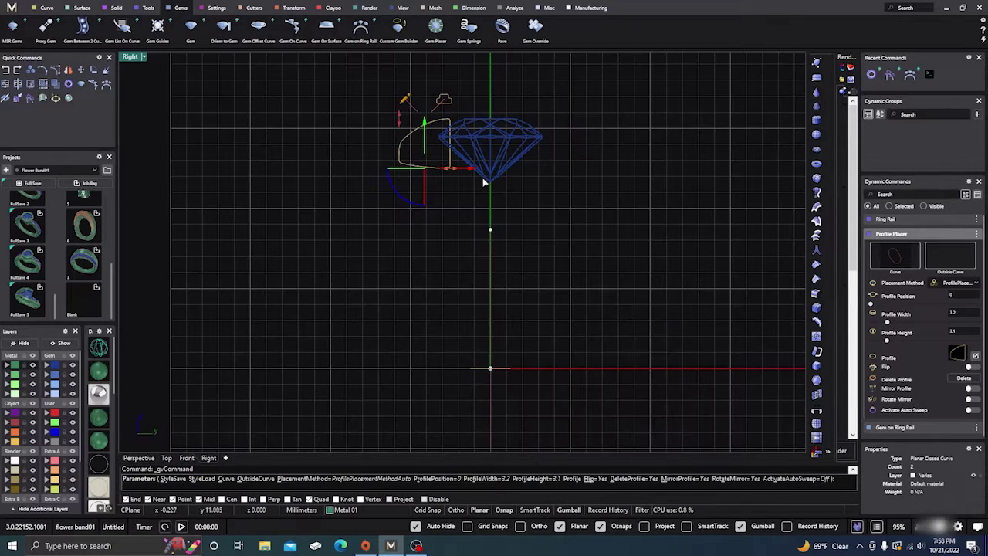
left_click_drag(476, 172, 467, 170)
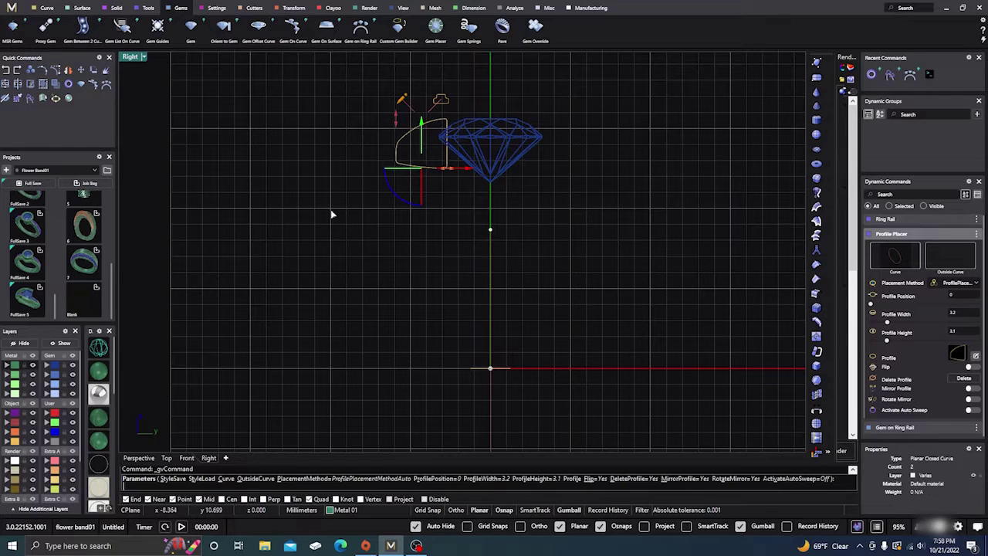
right_click(256, 276)
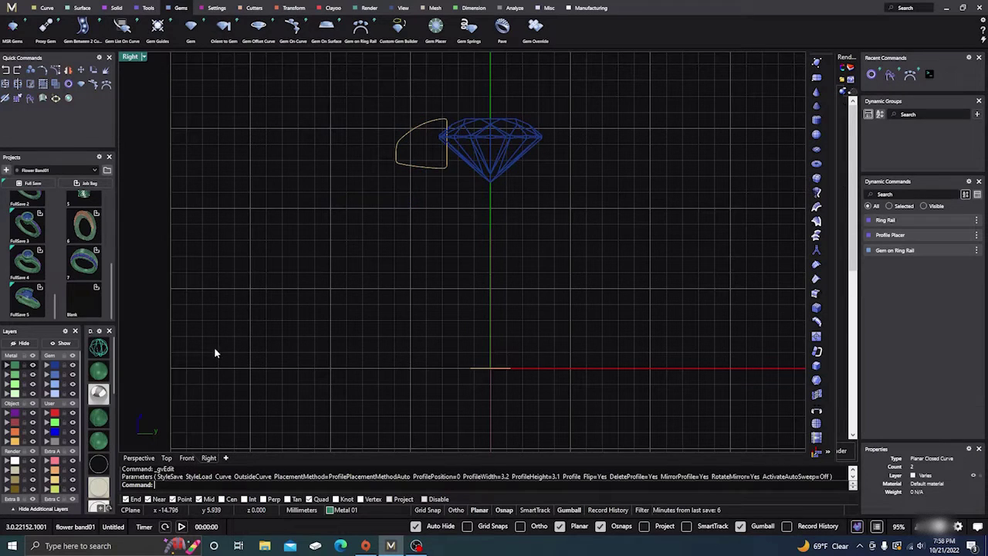
left_click(139, 459)
right_click_drag(329, 270, 401, 296)
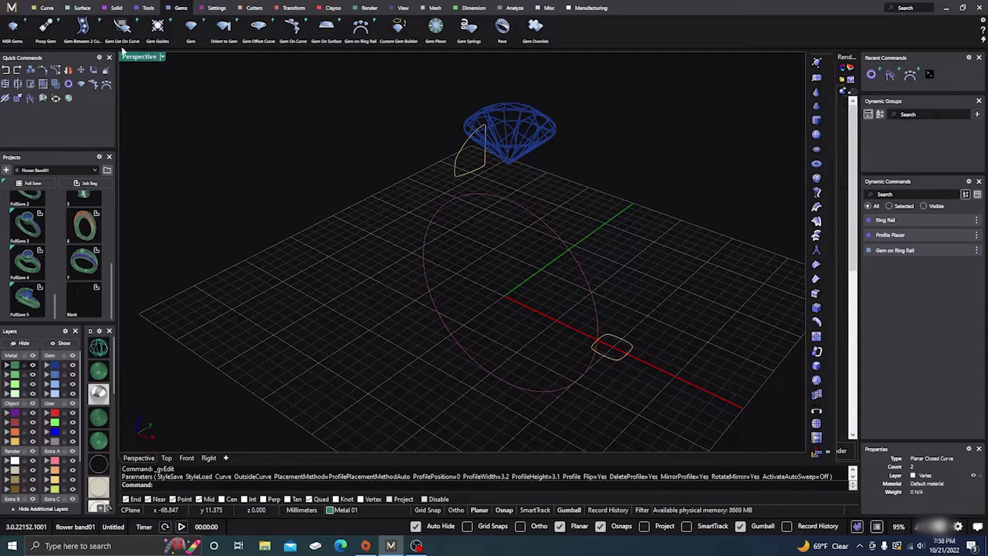
left_click(83, 10)
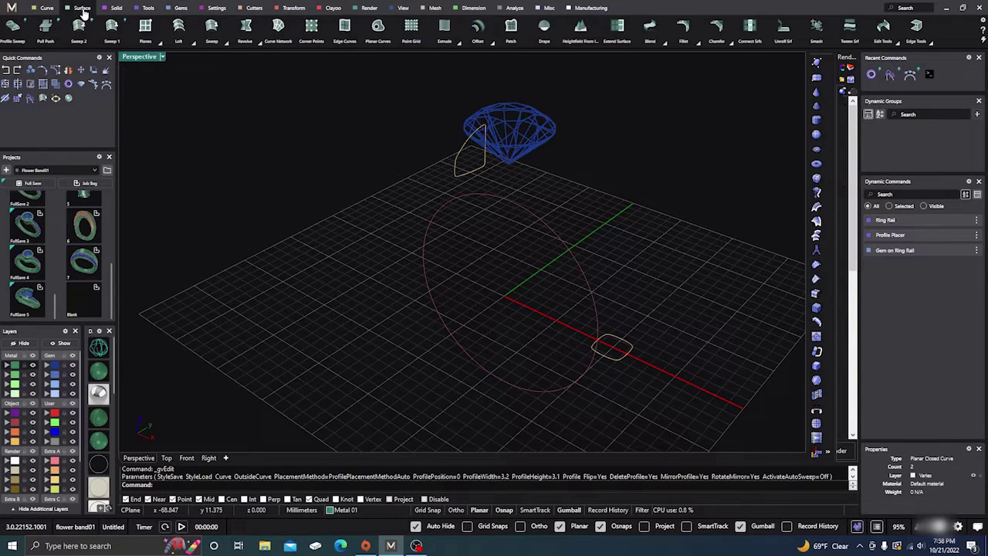
right_click_drag(450, 250, 406, 244)
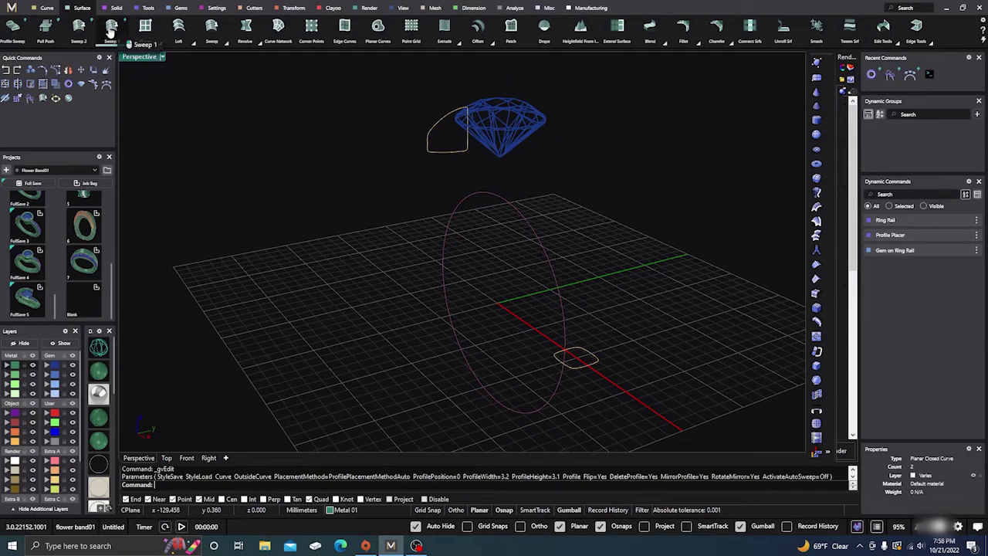
left_click(113, 28)
left_click(561, 284)
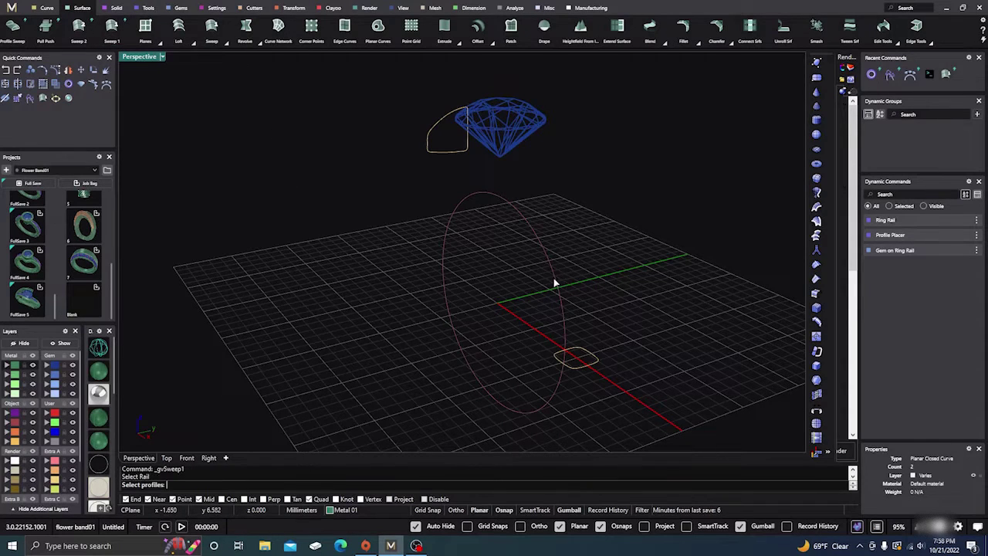
left_click(574, 369)
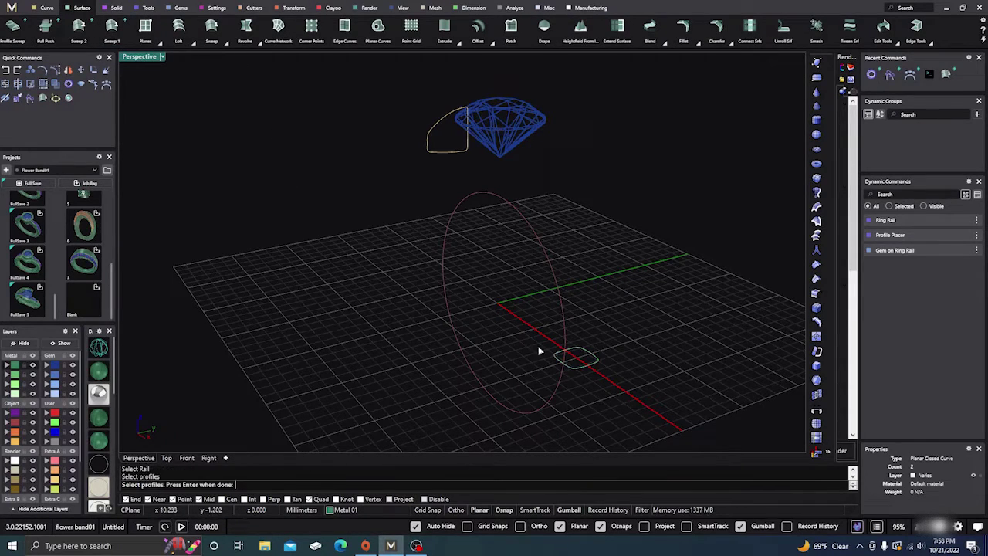
left_click(437, 157)
key("Return")
right_click_drag(340, 230, 391, 238)
right_click_drag(447, 187, 429, 192)
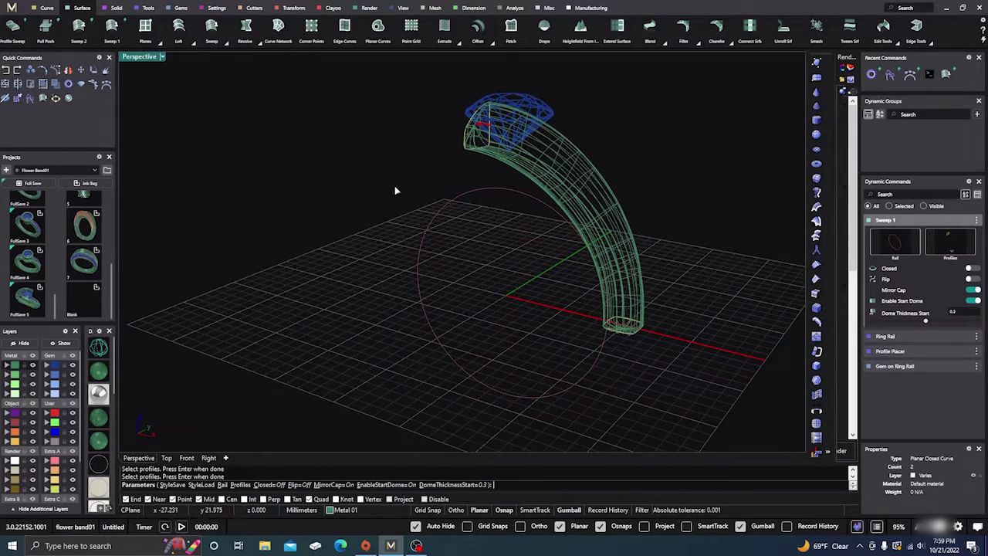
key("Escape")
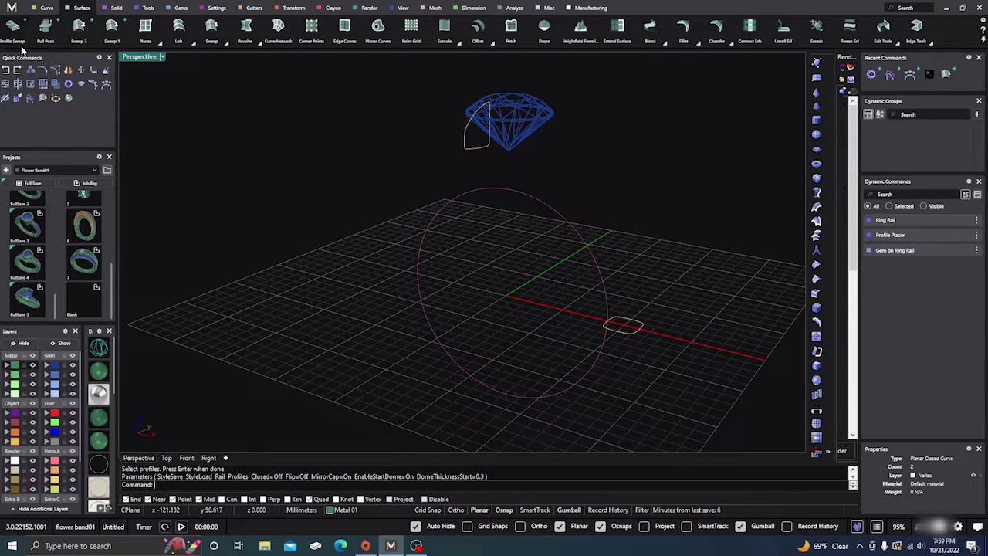
Create a Profile Sweep from the side profile to the top profile, with Automatic Seam turned off
left_click(12, 27)
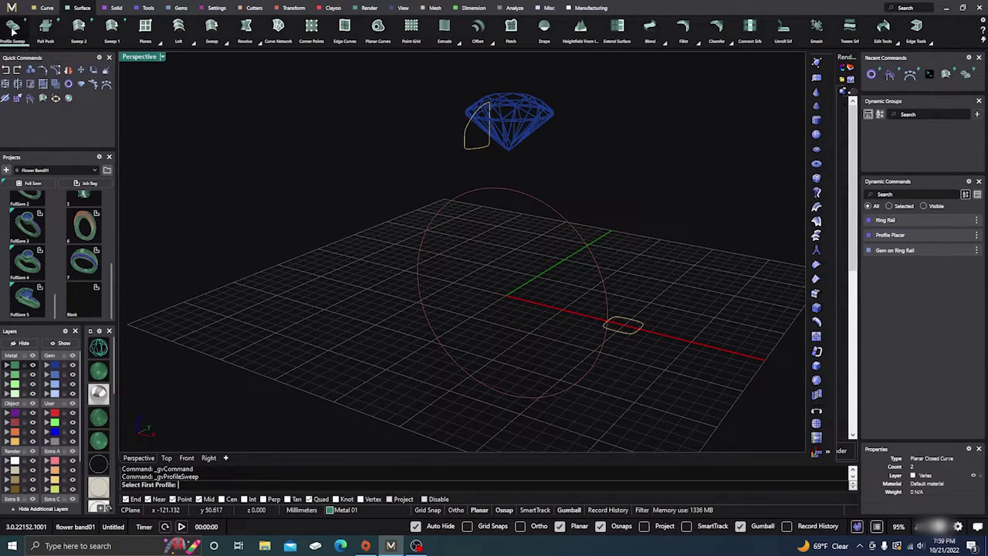
left_click(628, 338)
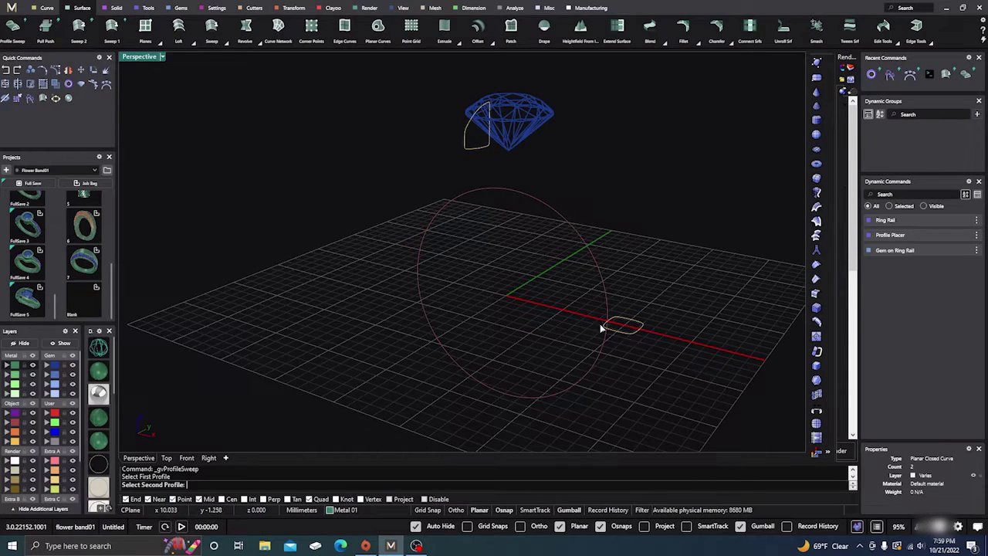
left_click(467, 151)
right_click_drag(419, 311, 399, 338)
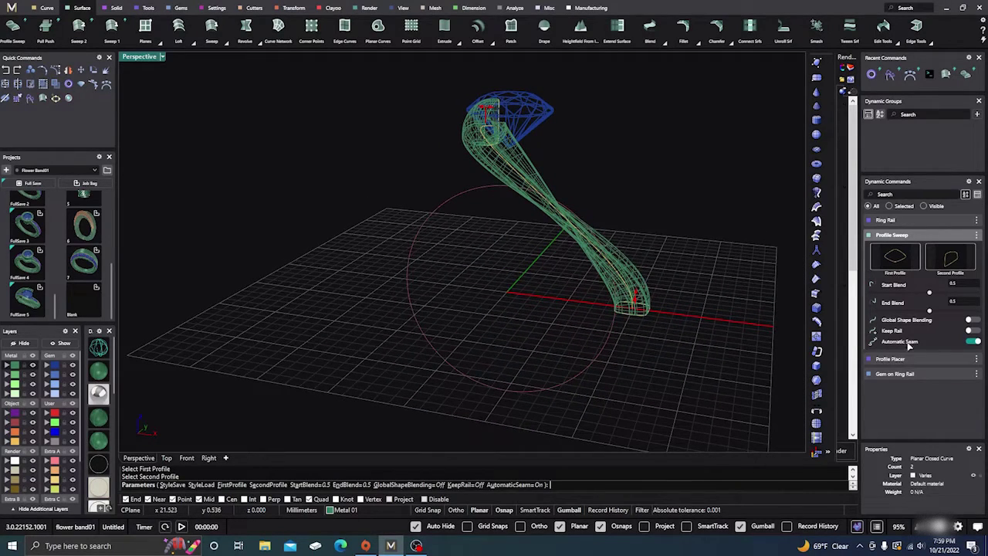
left_click(973, 344)
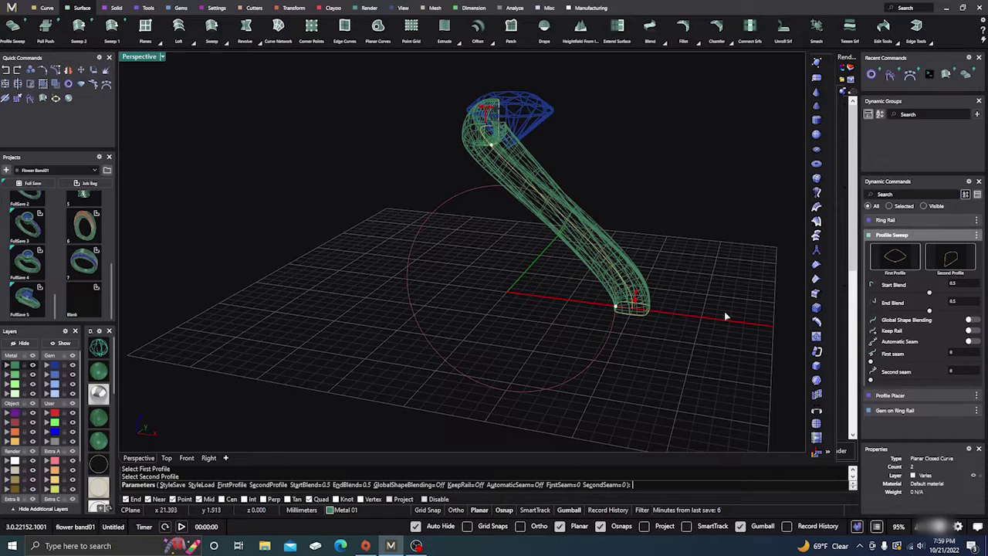
Set the sweep's End Blend to -1.1 for a rounded shoulder in the front view and finish the sweep
right_click_drag(540, 318, 547, 318)
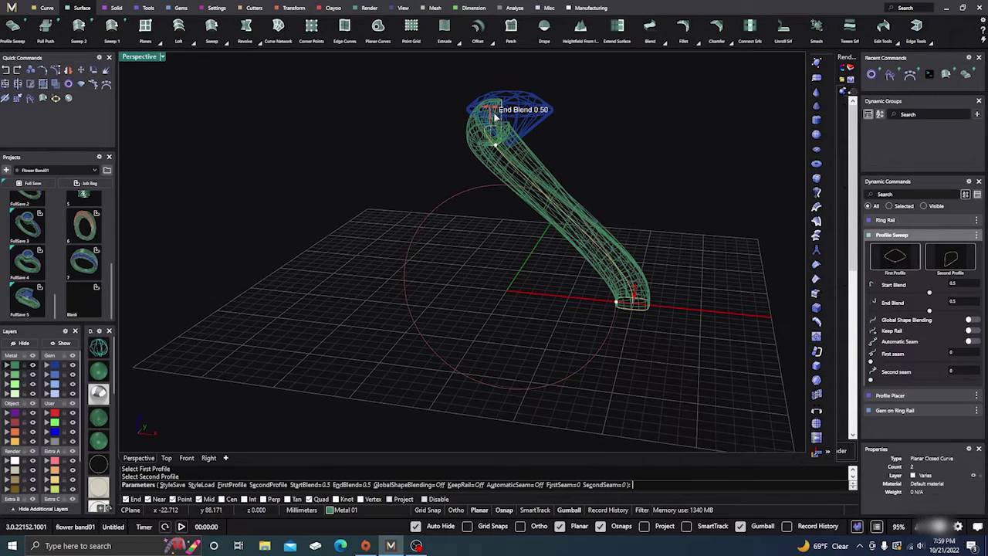
left_click_drag(491, 109, 508, 114)
right_click_drag(494, 278, 412, 301)
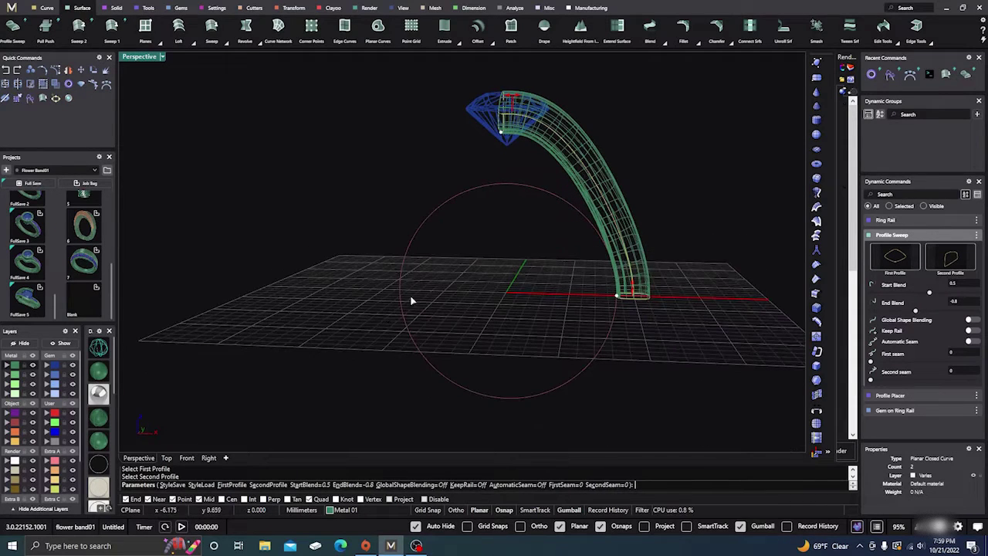
left_click(187, 460)
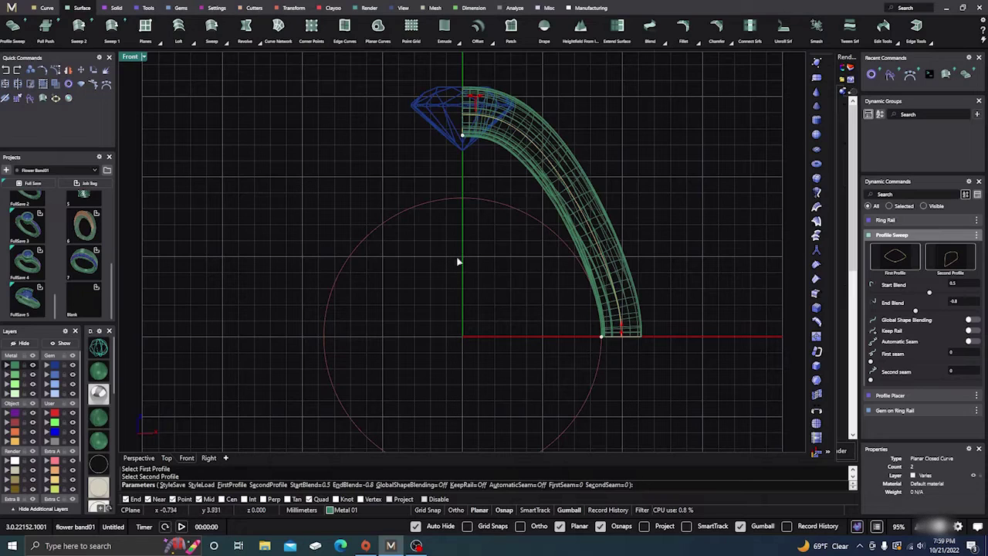
left_click_drag(478, 102, 480, 108)
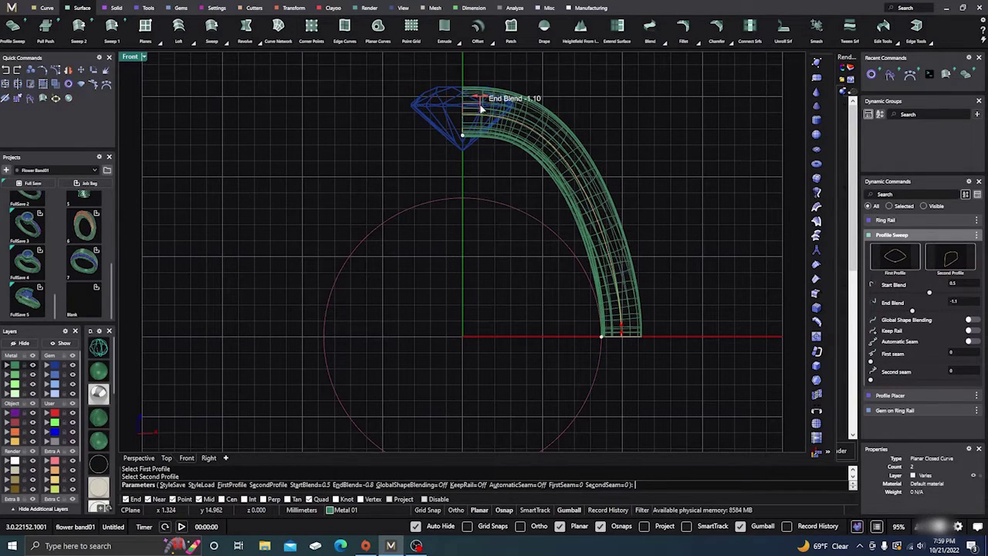
right_click_drag(484, 260, 451, 280)
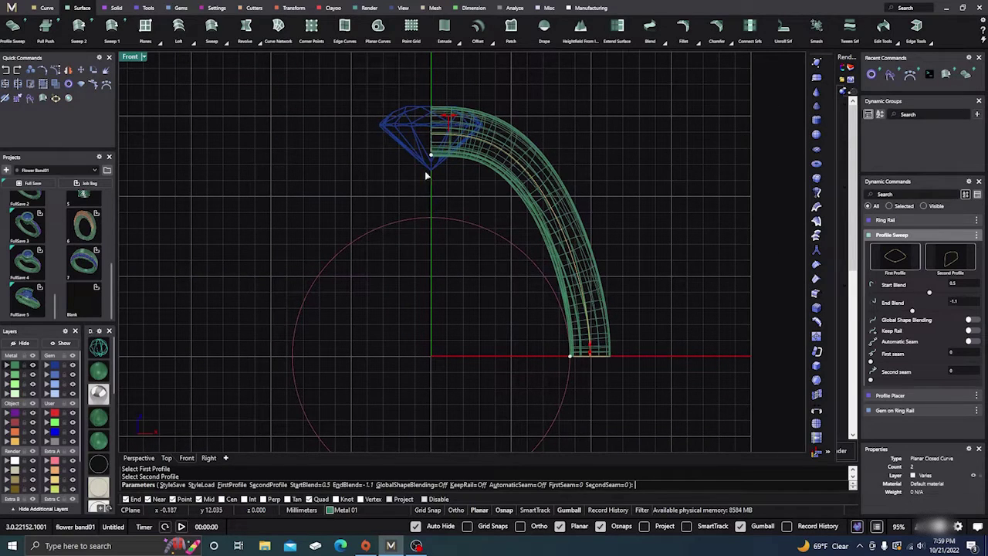
right_click(382, 195)
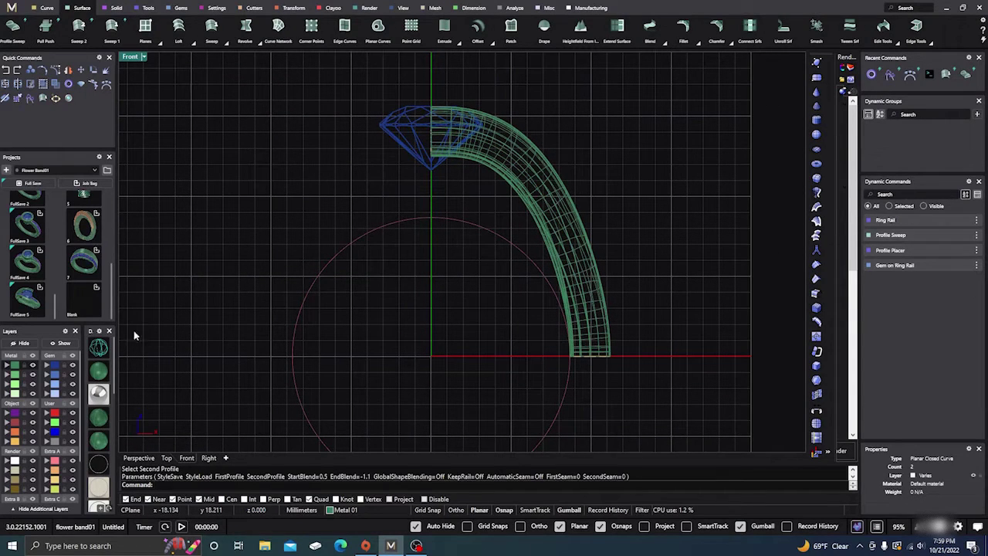
Reopen the top profile in Profile Placer and move it in the negative X direction past the ring's centre line
left_click(139, 458)
right_click_drag(540, 347, 511, 368)
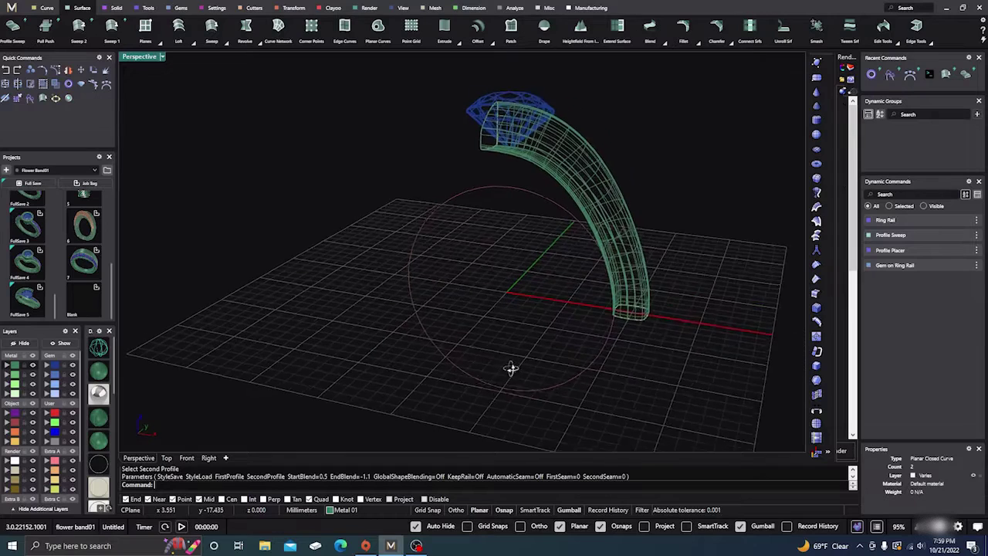
scroll(485, 213, "up", 4)
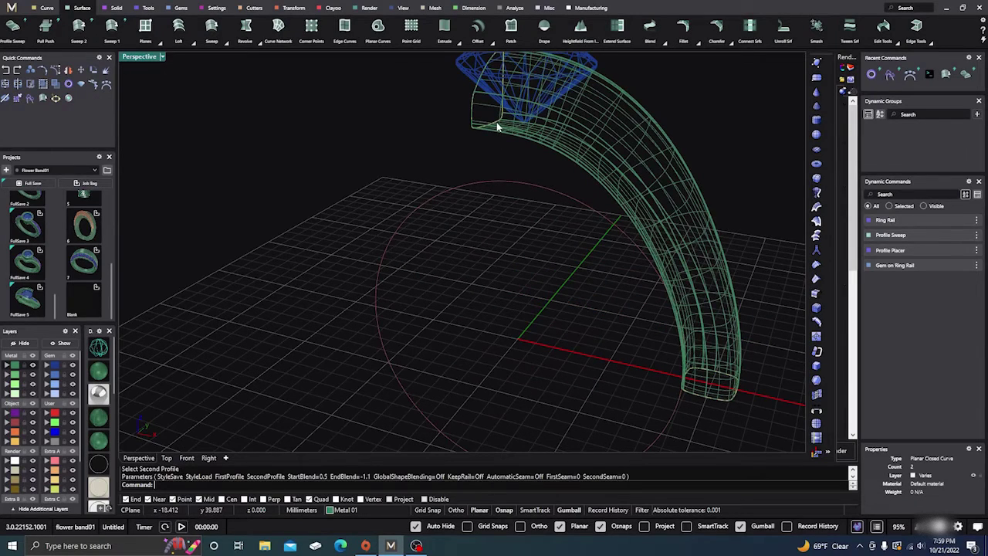
left_click(497, 126)
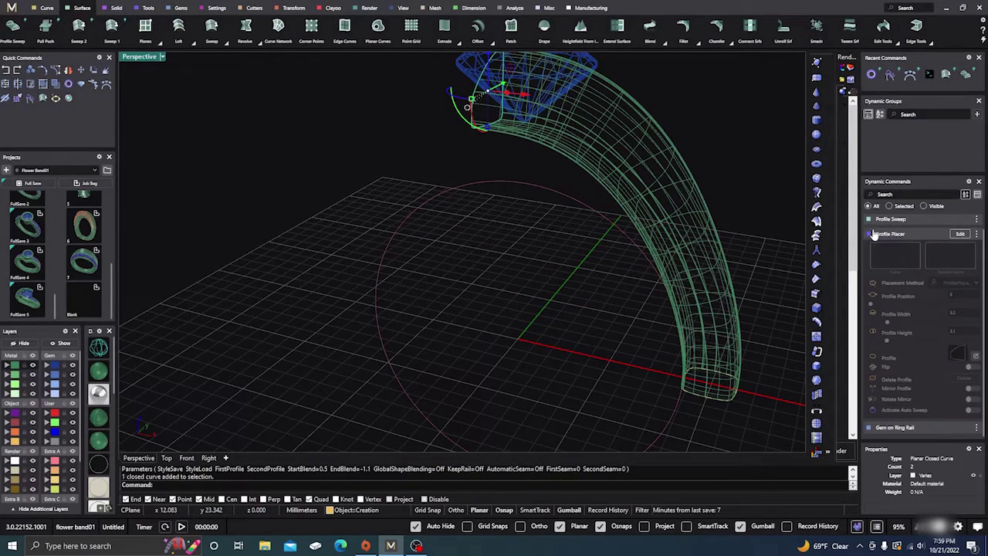
left_click(957, 236)
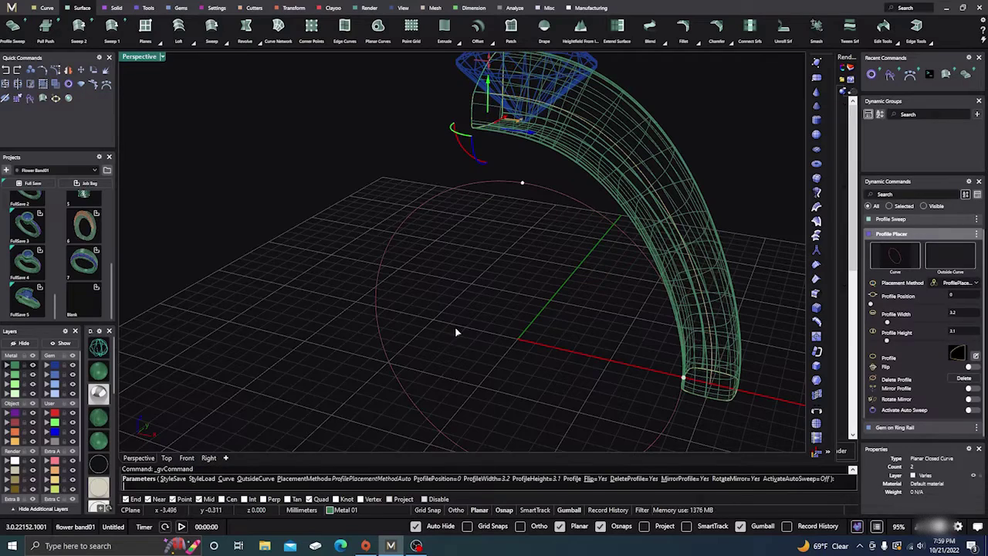
scroll(461, 331, "down", 3)
scroll(522, 261, "up", 4)
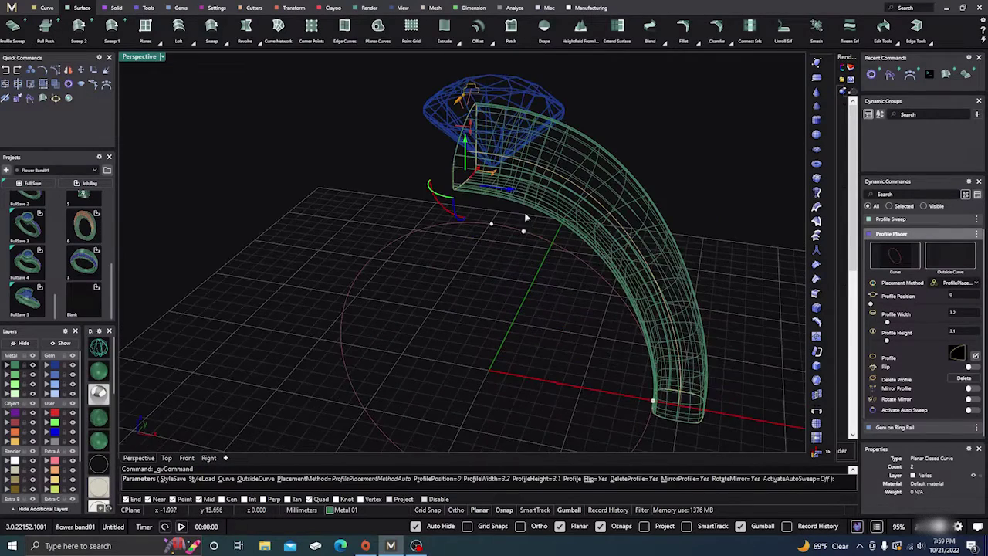
left_click_drag(505, 191, 482, 188)
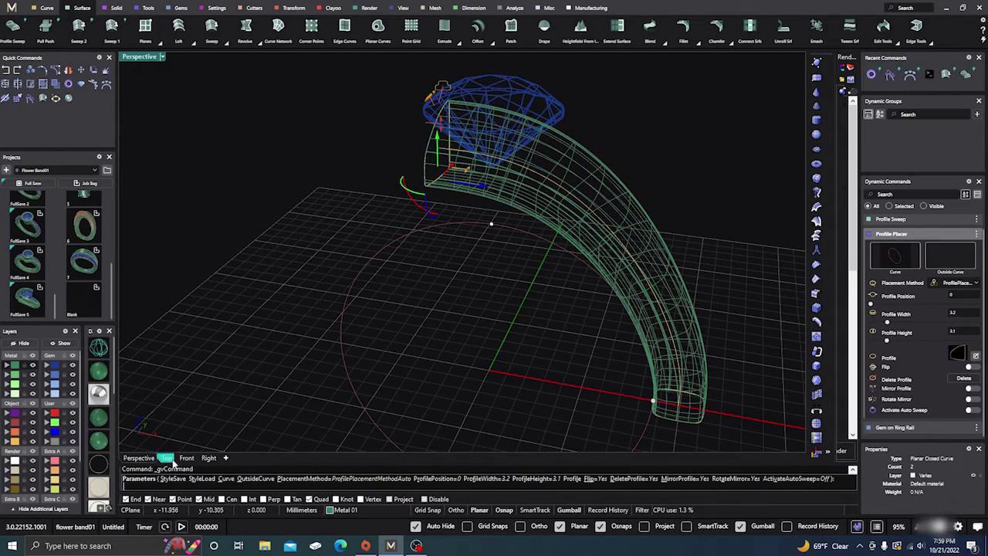
Move the top profile slightly farther in the negative X direction and finish editing it in the front view
right_click_drag(233, 393, 365, 294)
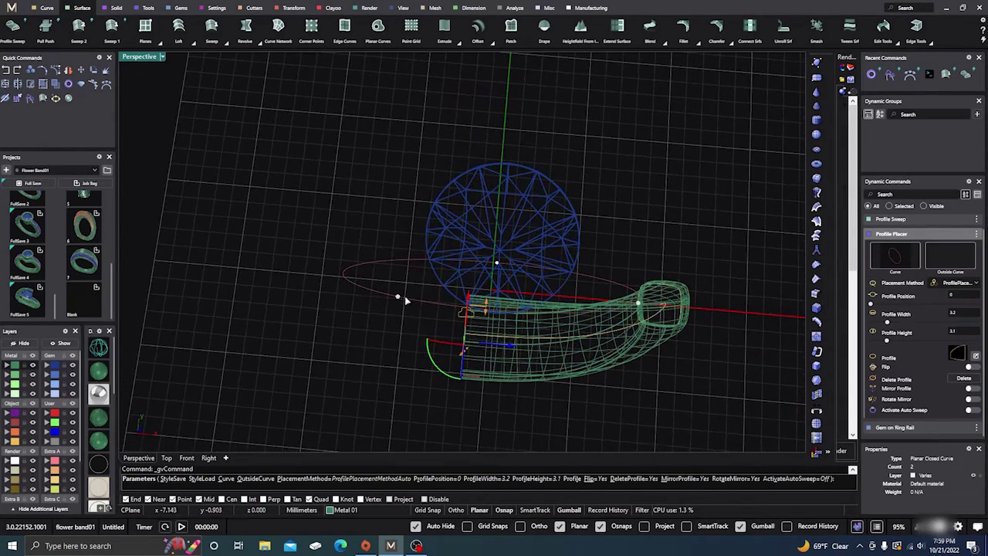
left_click_drag(514, 347, 501, 349)
right_click_drag(421, 347, 194, 384)
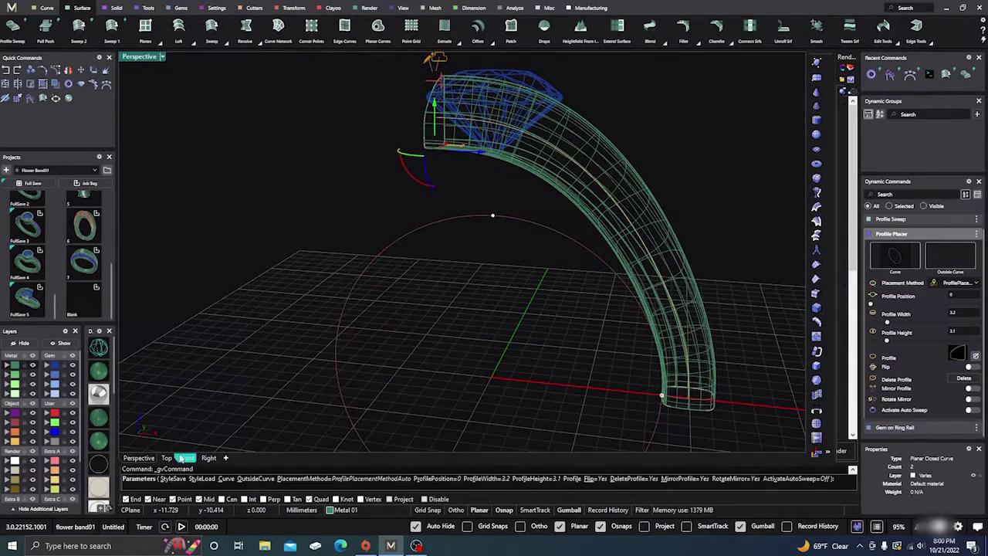
left_click(186, 459)
scroll(370, 313, "down", 2)
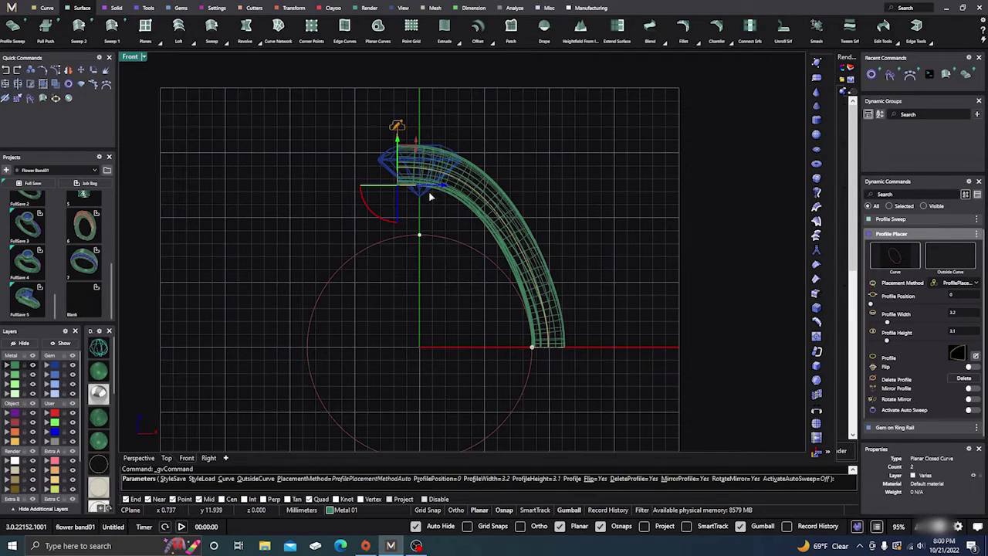
right_click(461, 228)
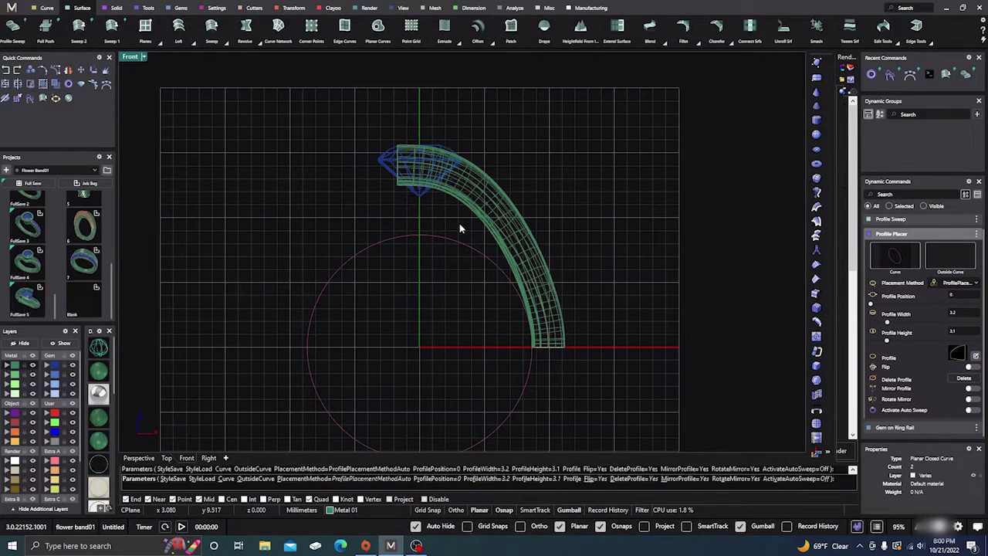
Edit the Profile Sweep in the front view, setting Start Blend to 1 with End Blend at -1.1, and finish the sweep
left_click(476, 175)
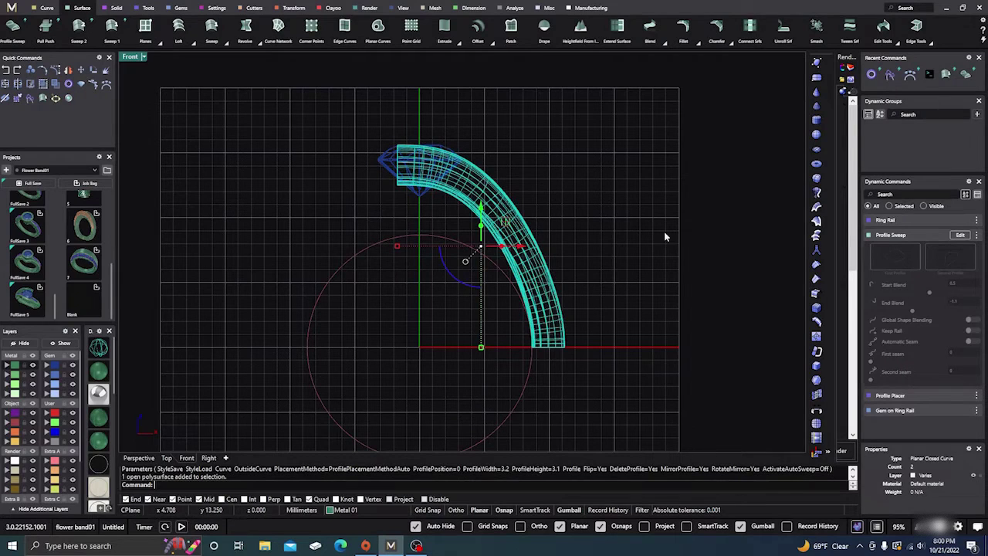
left_click(961, 235)
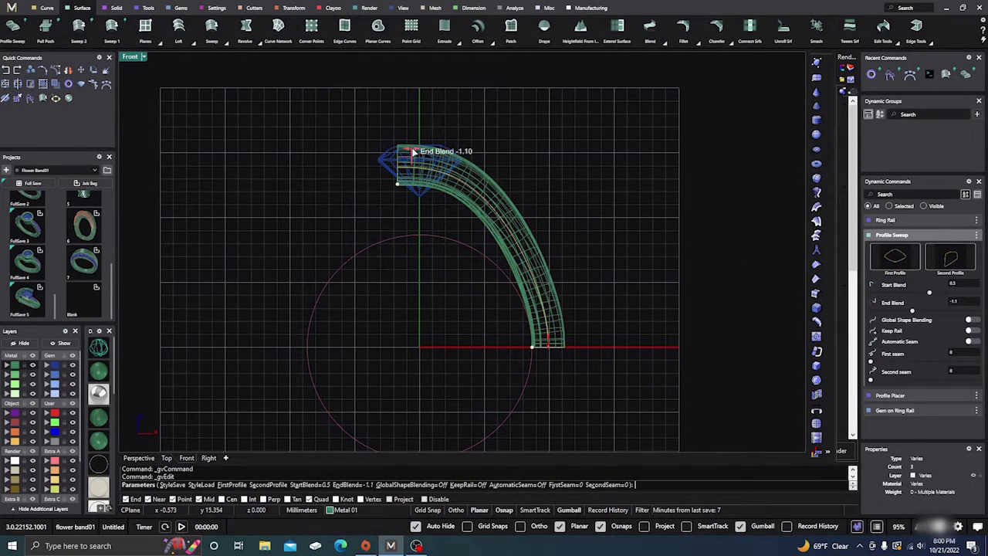
left_click_drag(413, 152, 417, 154)
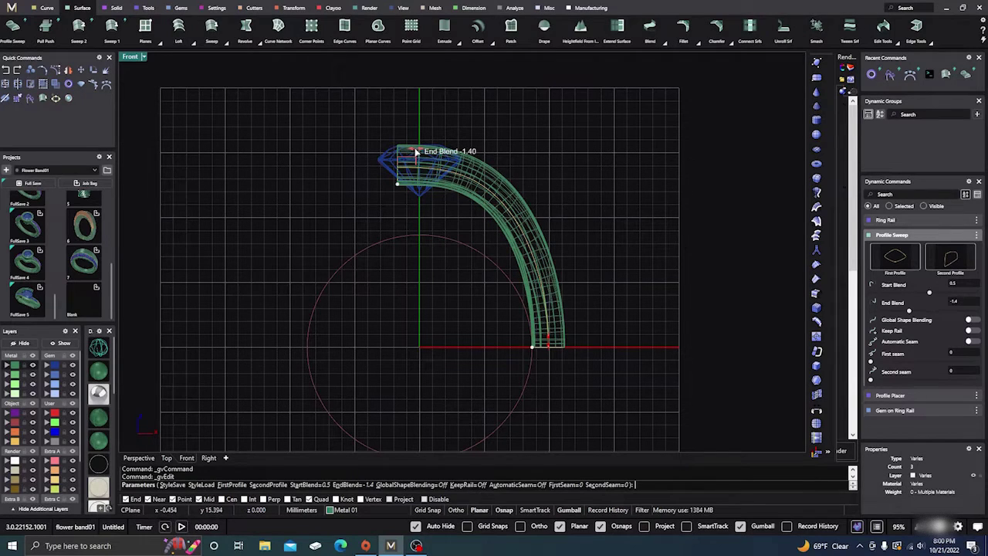
left_click_drag(415, 152, 413, 153)
mouse_move(551, 342)
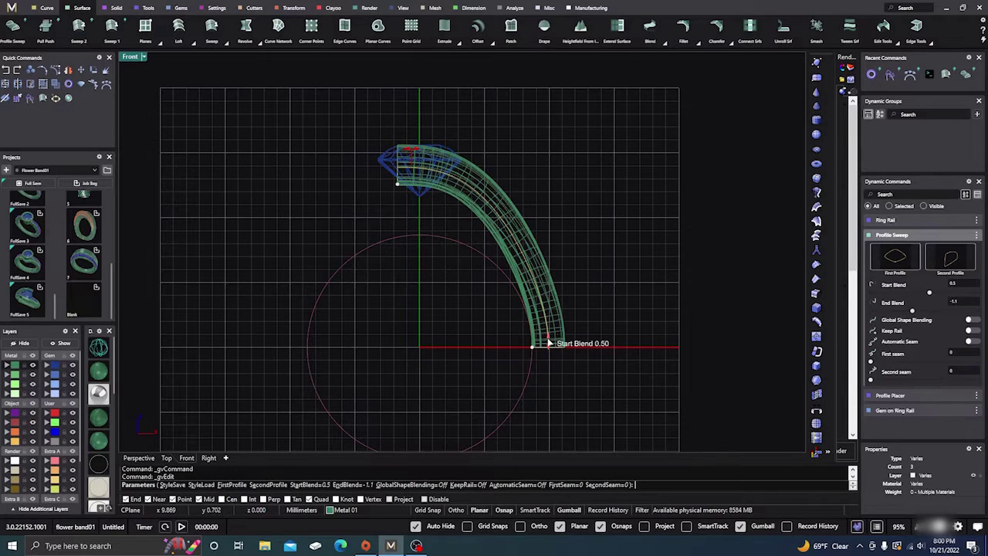
mouse_move(551, 343)
left_mouse_down()
mouse_move(545, 296)
mouse_move(544, 337)
left_mouse_up()
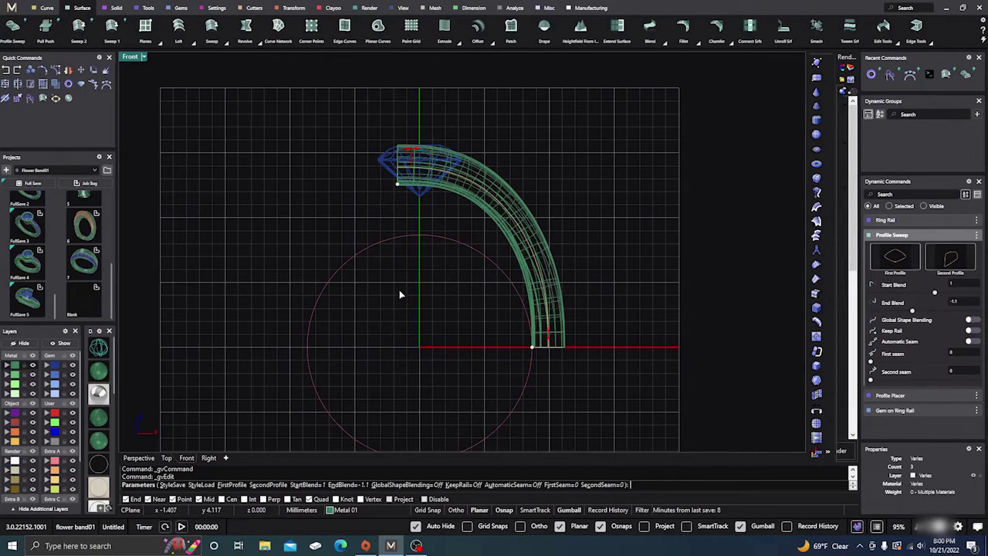
left_click(139, 458)
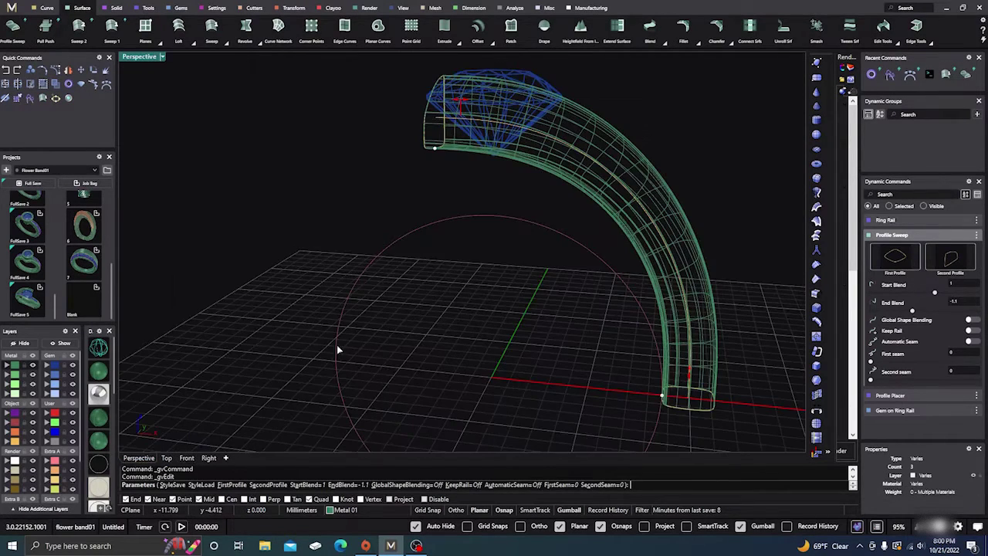
right_click_drag(338, 348, 532, 291)
key("Return")
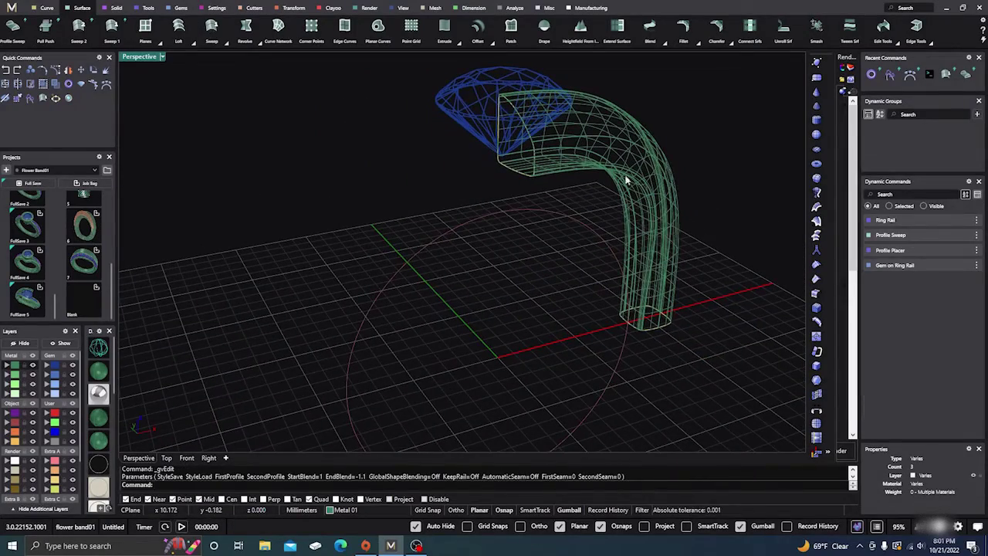
Close the shank's open top end with a Profile Cap of Dome Thickness 0.9 mm and display the model shaded
right_click_drag(603, 325, 577, 308)
right_click_drag(500, 174, 531, 223)
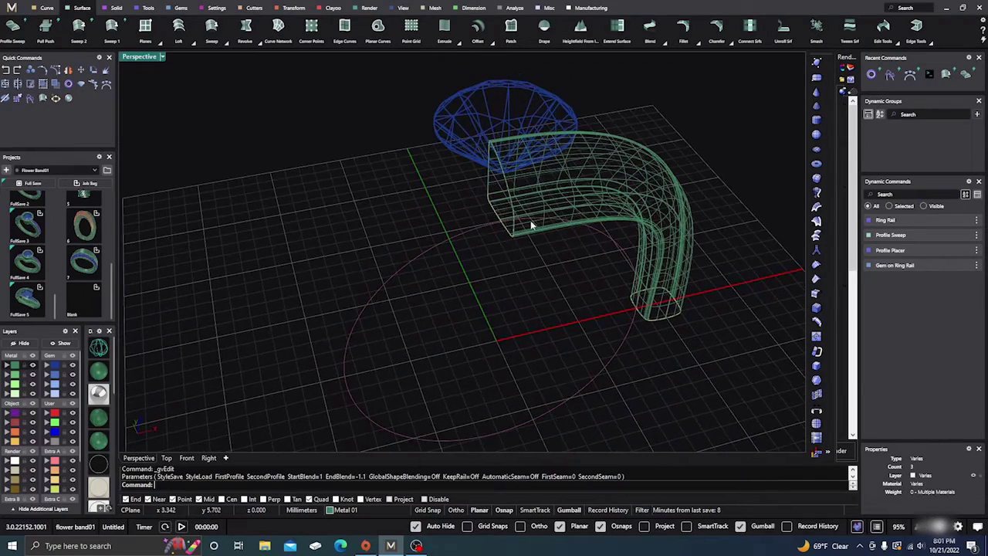
left_click(148, 8)
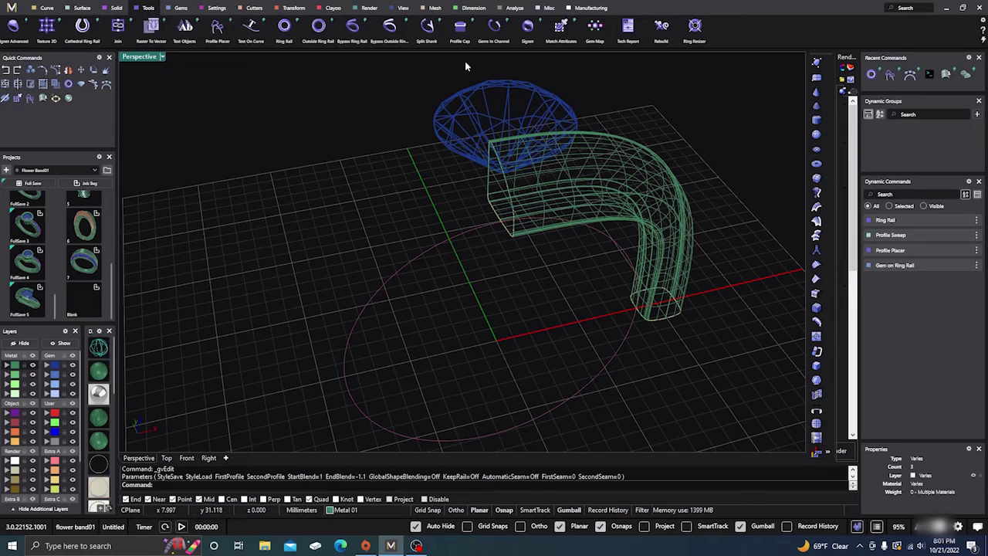
left_click(460, 31)
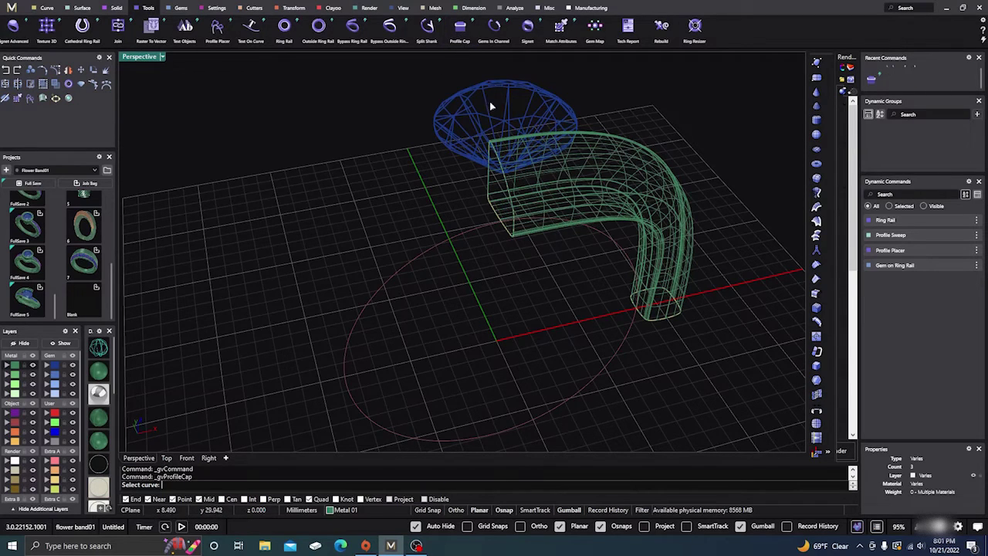
left_click(505, 228)
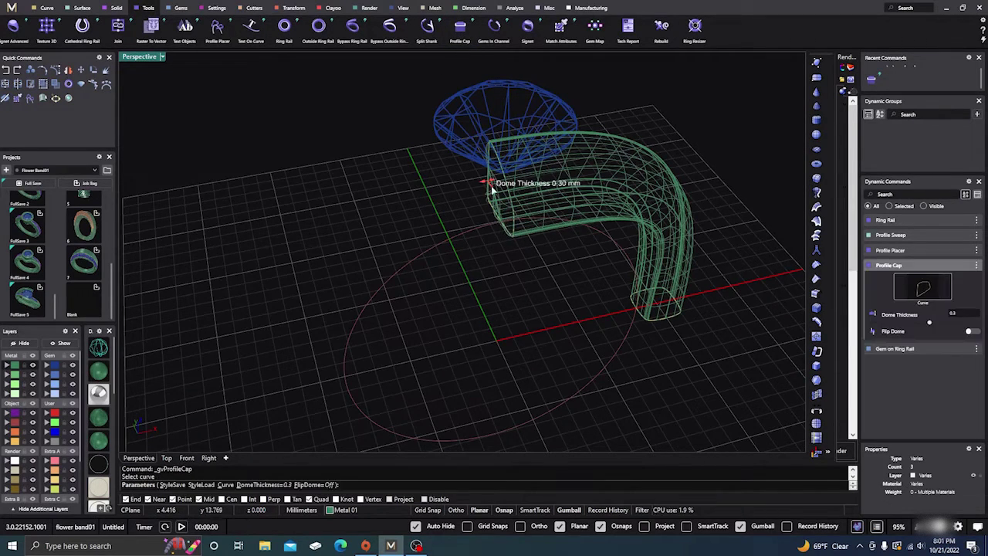
scroll(491, 187, "up", 4)
left_click_drag(487, 188, 456, 190)
scroll(283, 291, "down", 3)
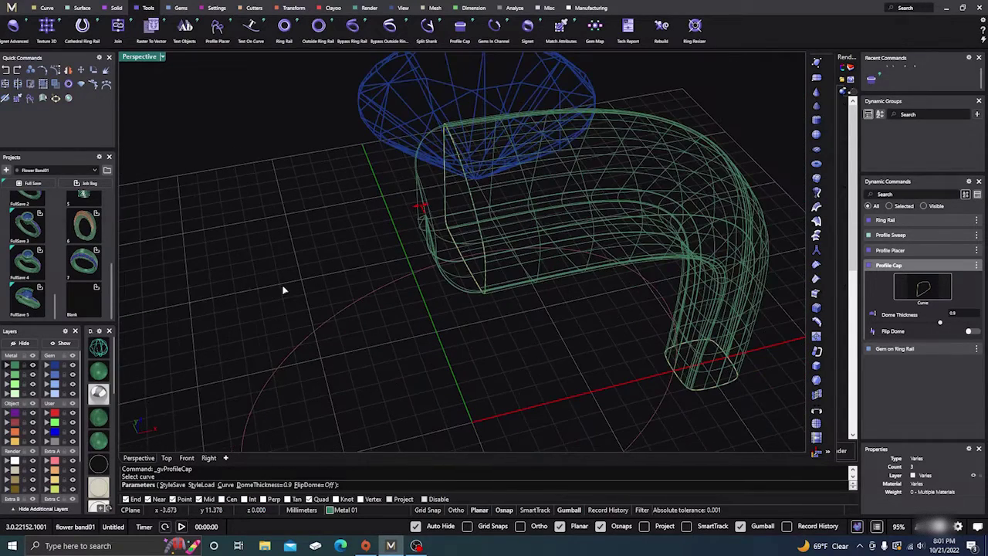
left_click(99, 378)
mouse_move(353, 289)
right_mouse_down()
mouse_move(323, 349)
mouse_move(324, 335)
mouse_move(308, 332)
mouse_move(304, 347)
mouse_move(319, 304)
mouse_move(312, 278)
right_mouse_up()
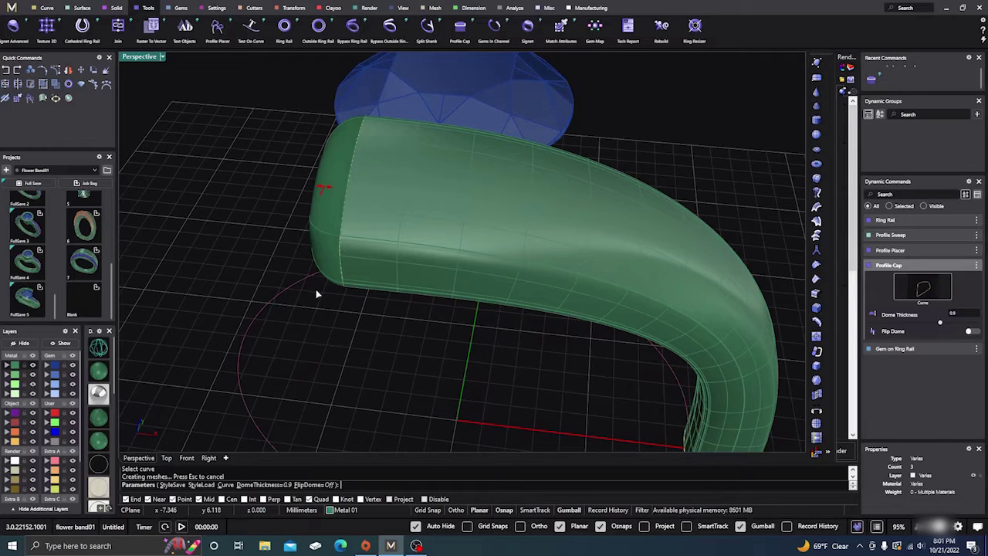
key("Return")
Reopen the top end's profile curve in Profile Placer, check the capped shank around it and close the editing
left_click(342, 279)
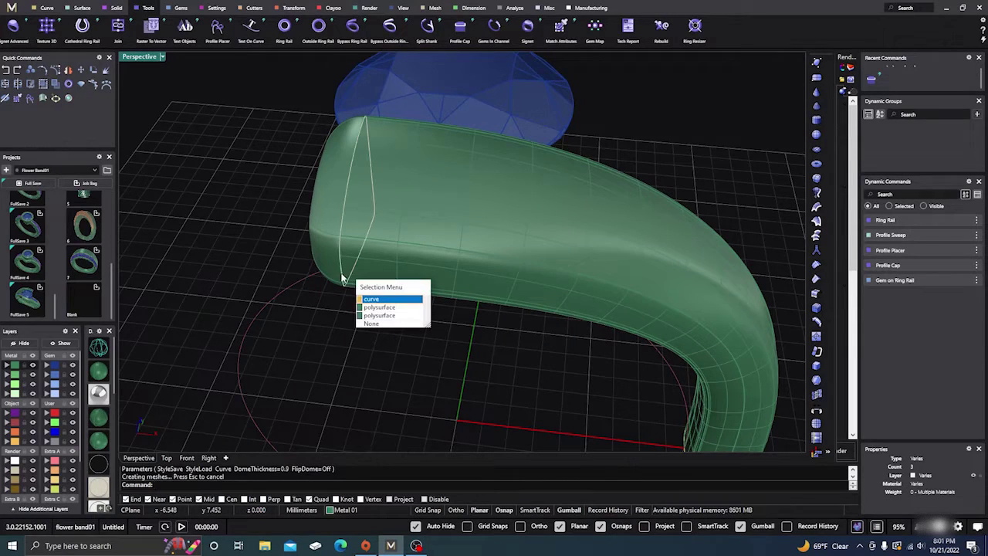
left_click(366, 300)
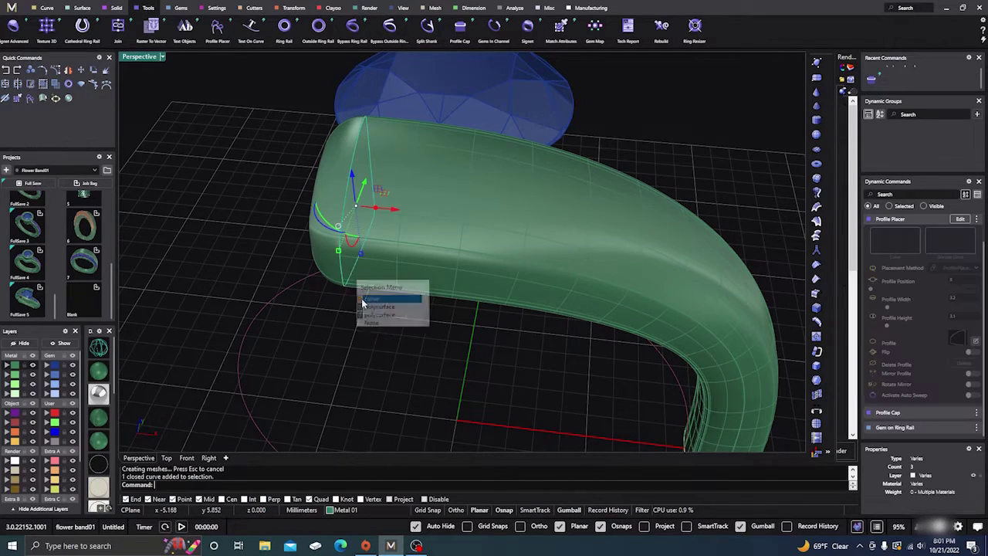
left_click(961, 224)
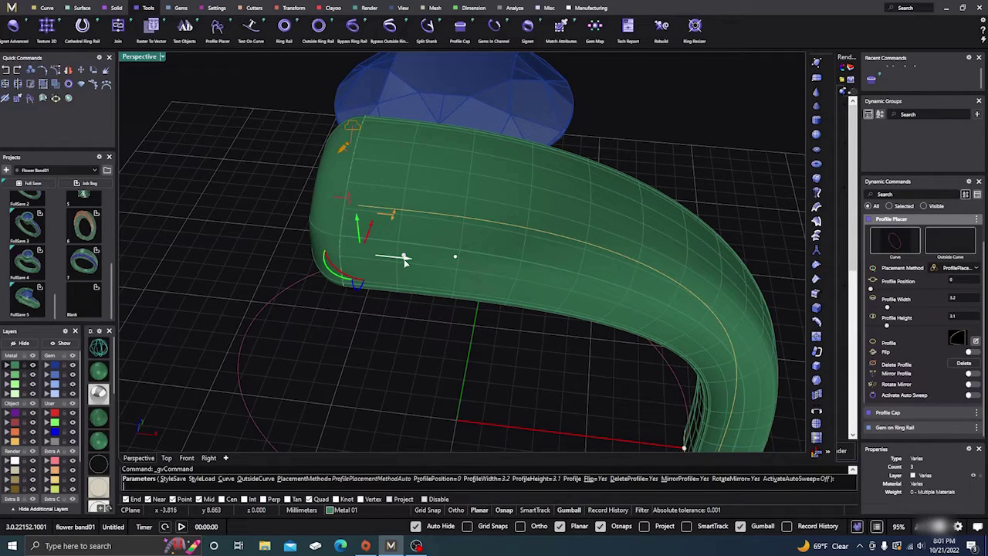
right_click_drag(409, 315, 592, 287)
right_click(355, 272)
scroll(388, 289, "down", 5)
scroll(454, 285, "up", 3)
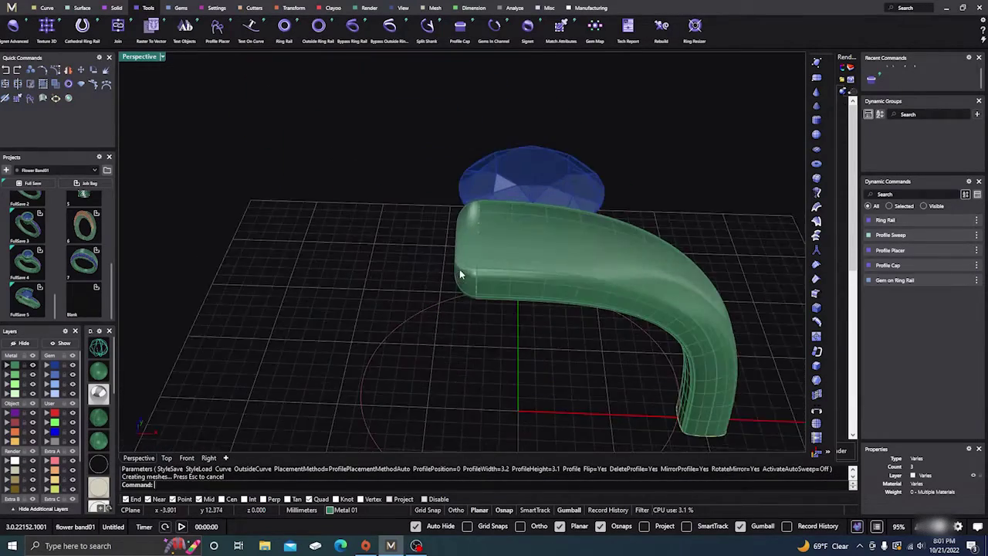
Join the domed cap and the swept shank into one polysurface
left_click(463, 271)
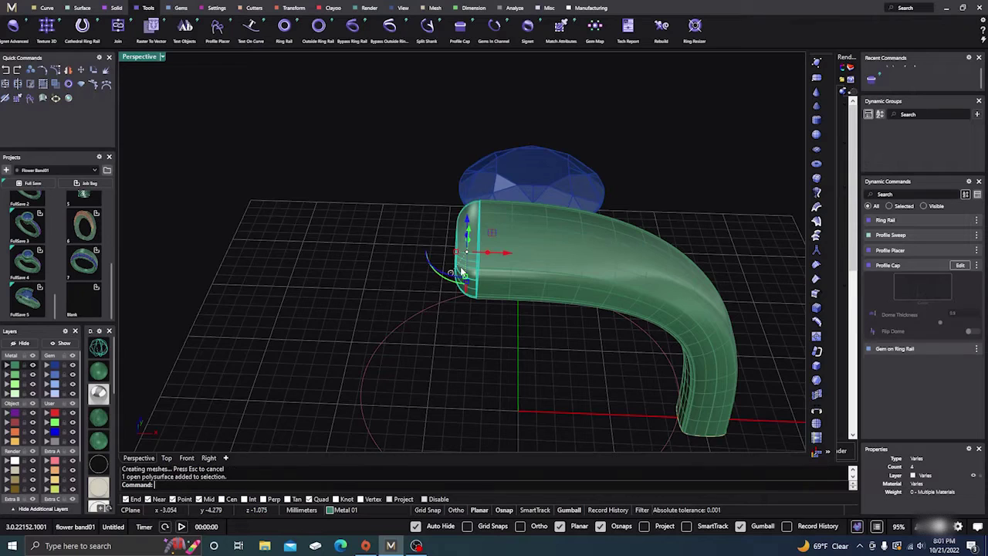
left_click(554, 244)
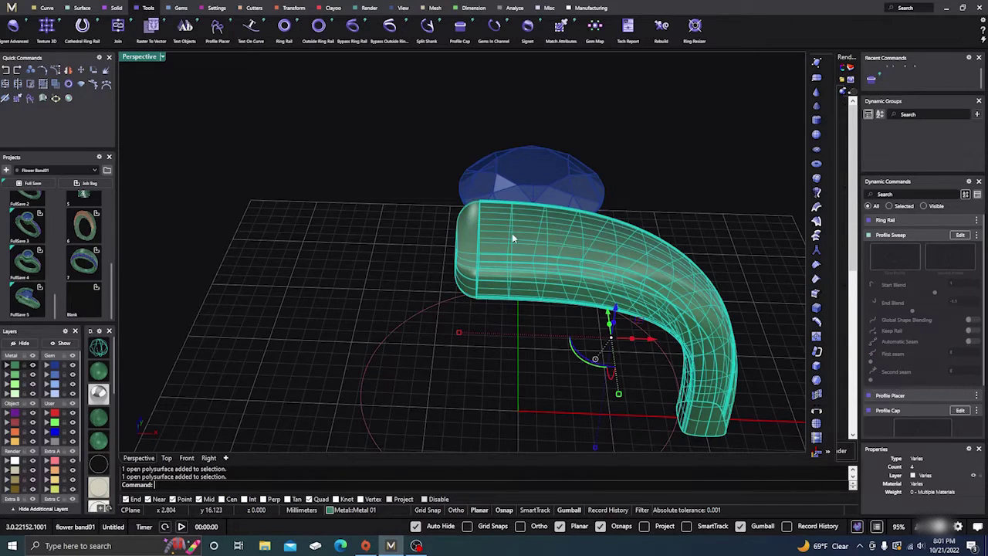
left_click(7, 84)
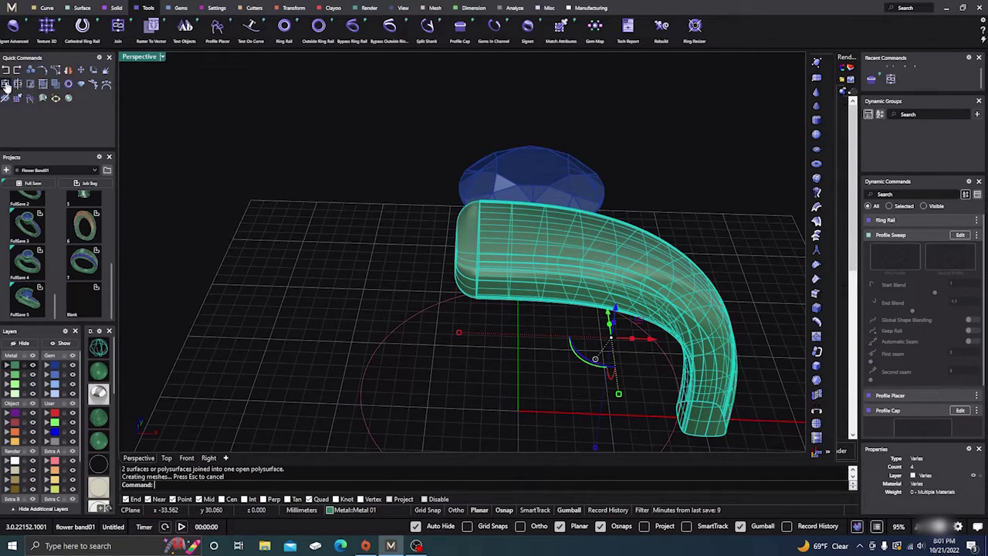
left_click(484, 258)
left_click(397, 175)
Rotate a copy of the joined shank half by 180 degrees about the origin 0,0,0 to form the opposite side
scroll(484, 143, "down", 3)
right_click_drag(484, 143, 512, 268)
left_click(512, 267)
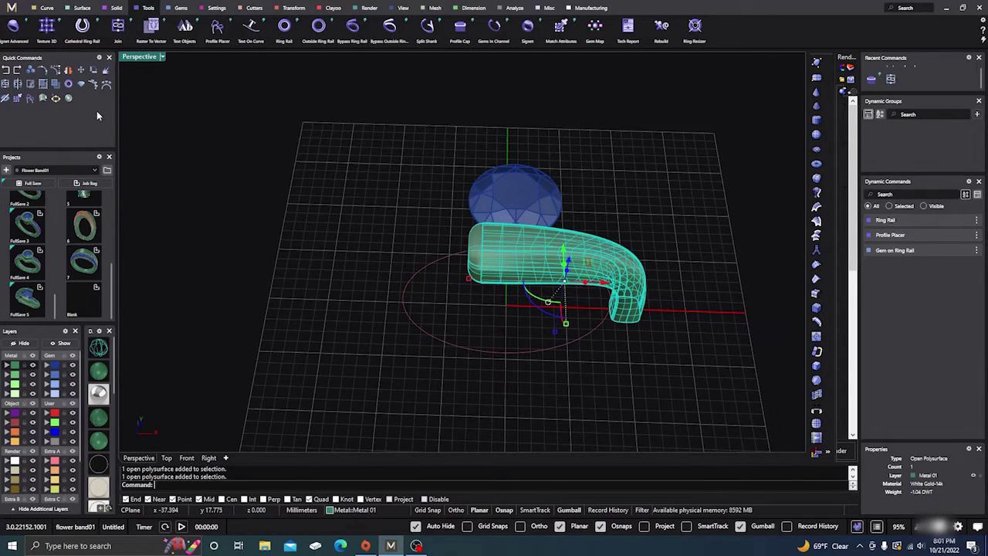
mouse_move(163, 176)
right_mouse_down()
mouse_move(194, 228)
mouse_move(161, 193)
right_mouse_up()
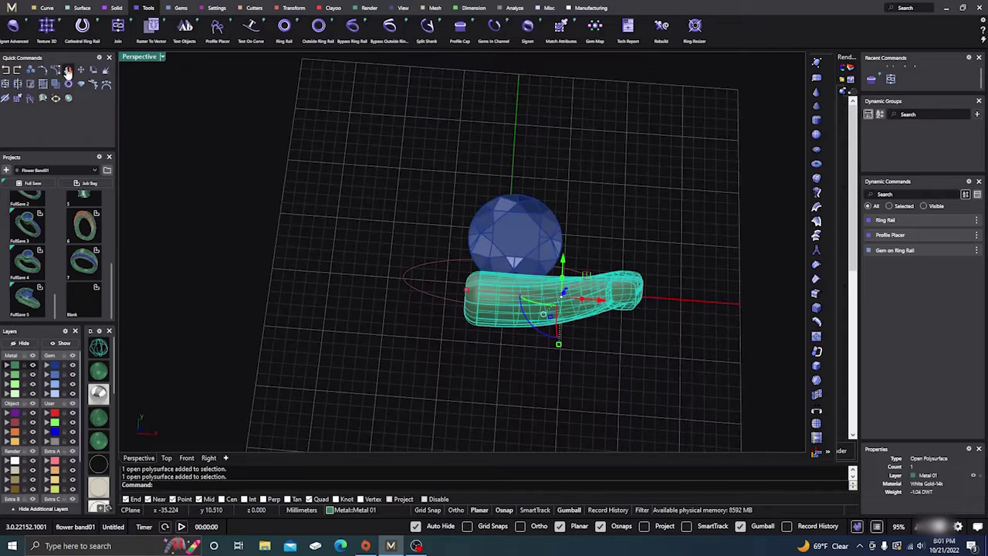
left_click(92, 70)
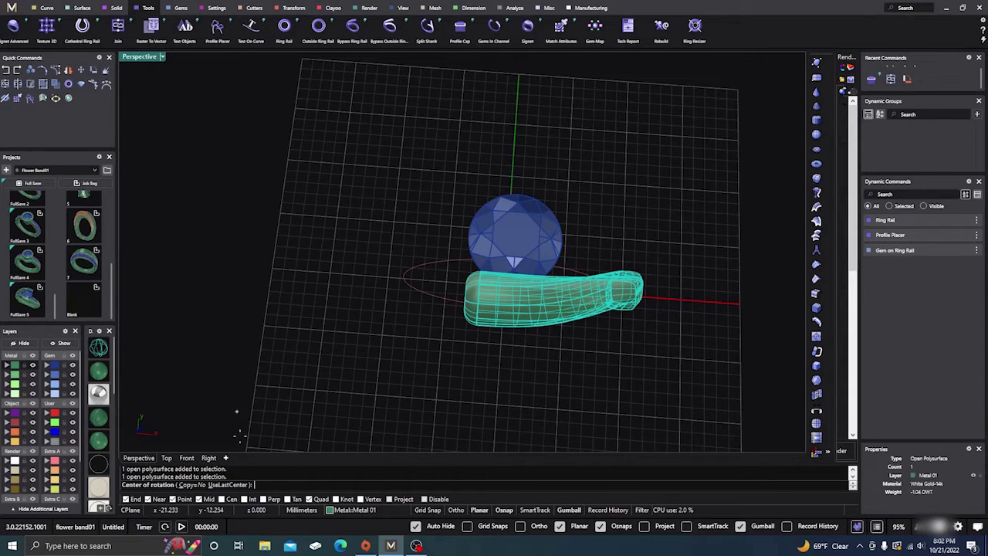
left_click(192, 485)
right_click_drag(346, 410, 337, 353)
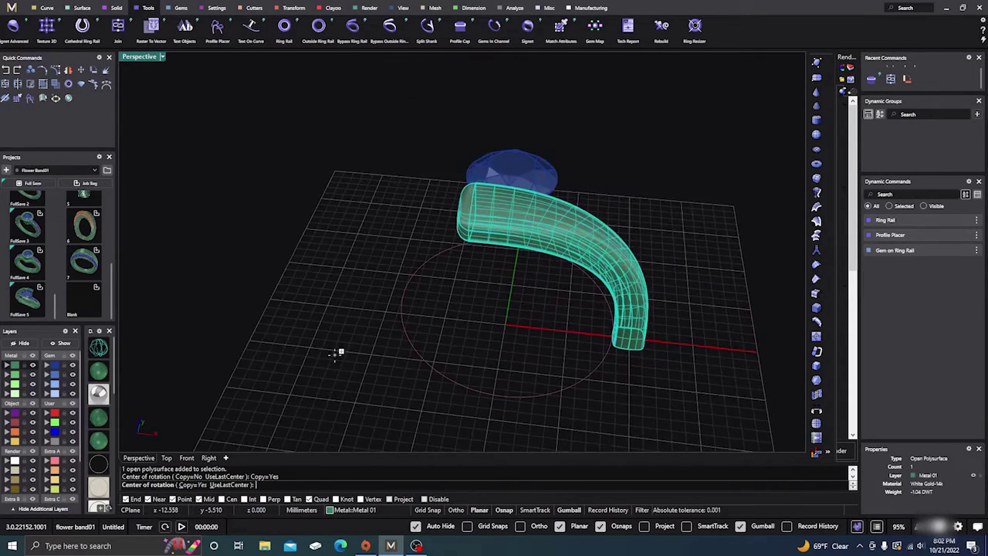
type("0,0,0")
key("Return")
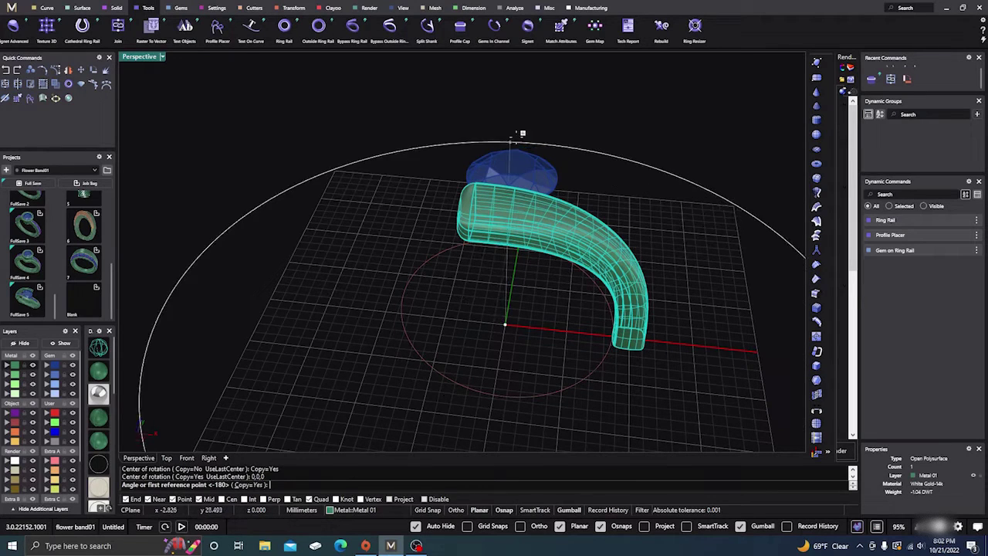
left_click(537, 121)
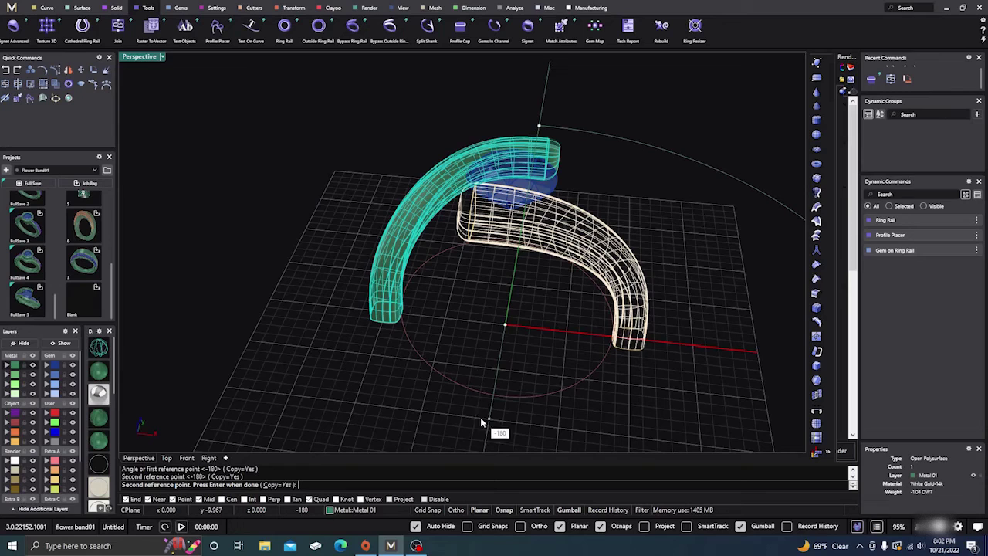
key("Return")
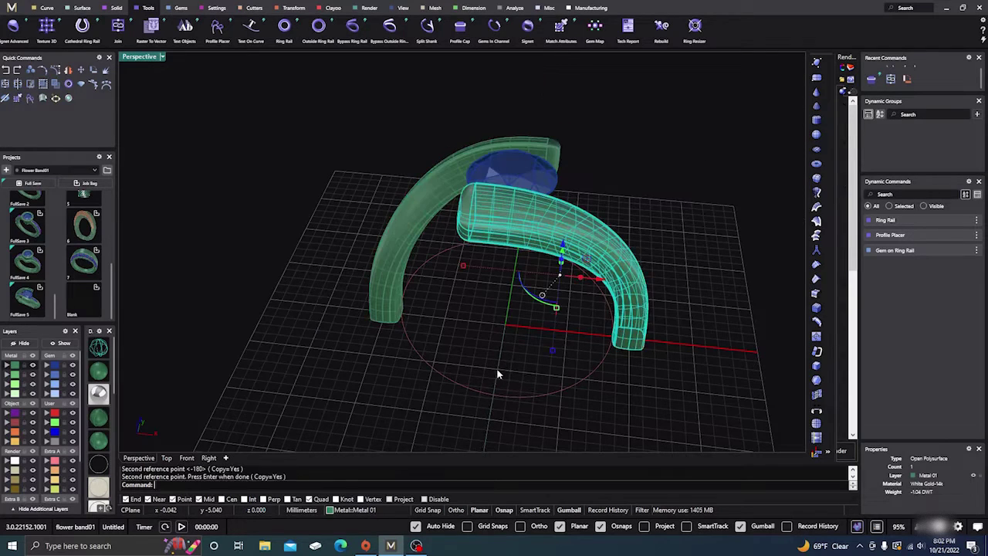
Add an Under Bezel beneath the centre gem and reduce its height to about 1.28 mm
right_click_drag(507, 347, 551, 335)
right_click_drag(630, 232, 497, 202)
scroll(470, 179, "up", 3)
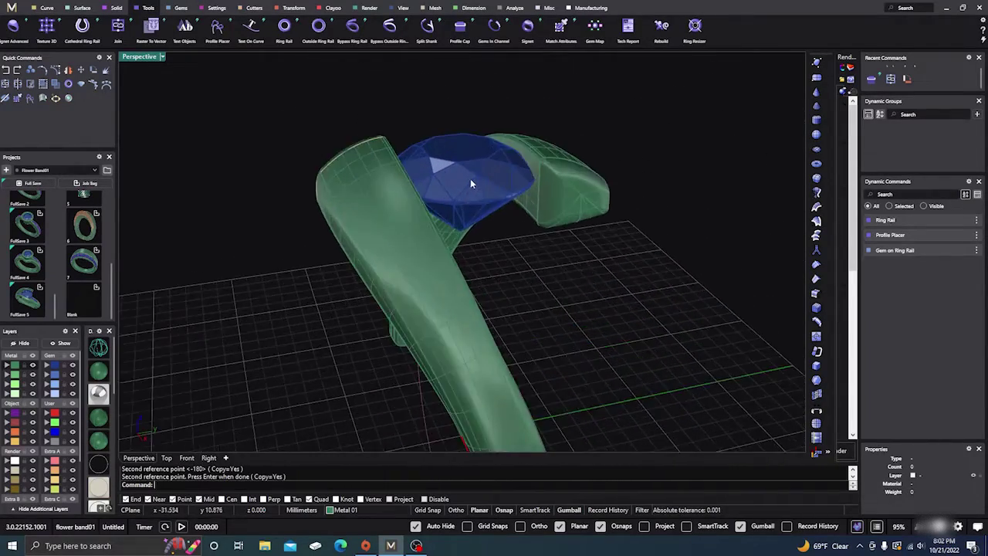
left_click(467, 178)
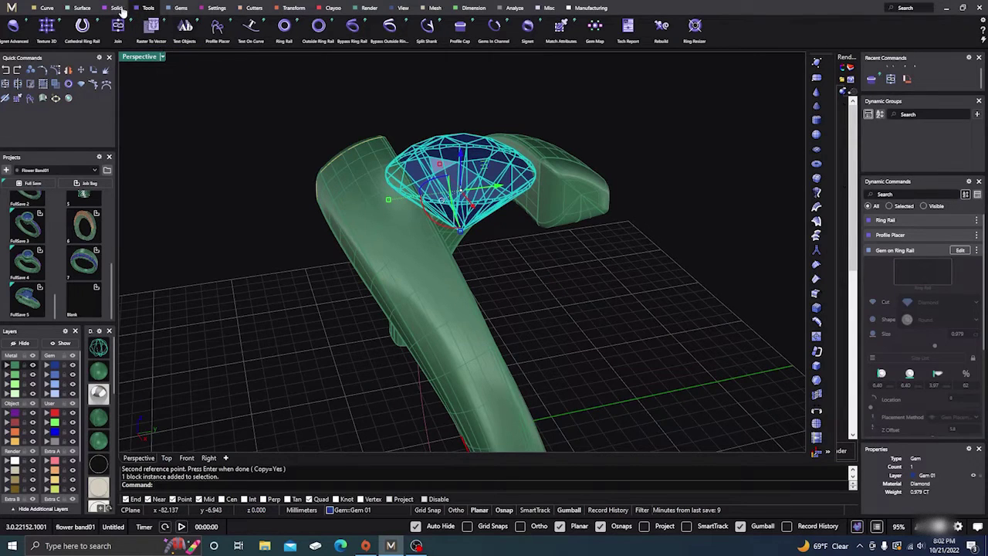
left_click(213, 9)
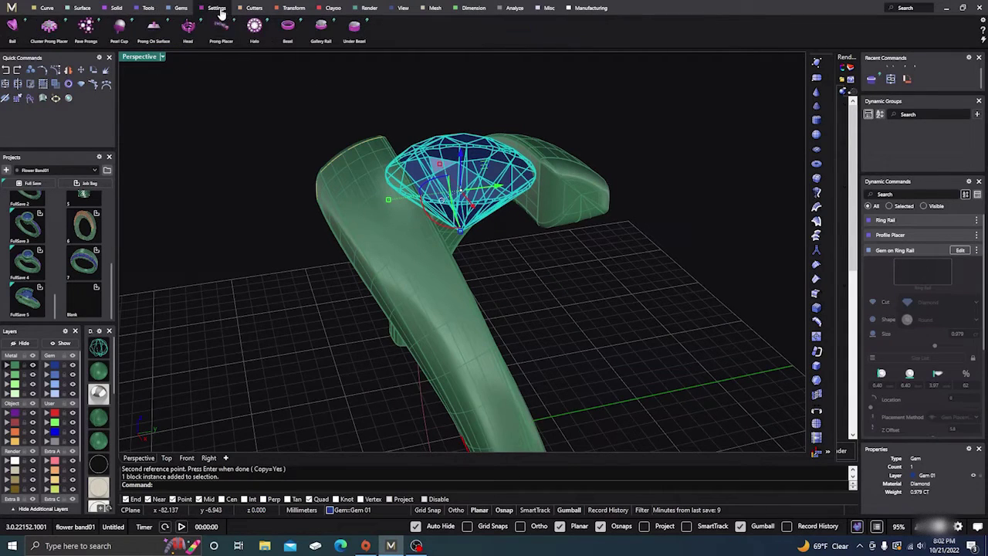
left_click(354, 28)
right_click_drag(368, 98, 596, 314)
scroll(542, 280, "up", 5)
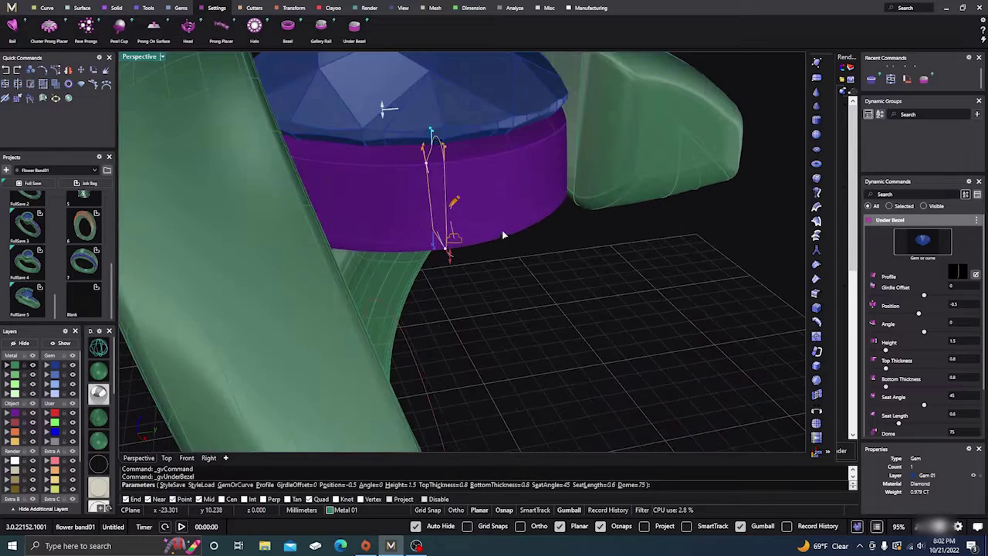
scroll(509, 289, "down", 2)
scroll(508, 294, "up", 1)
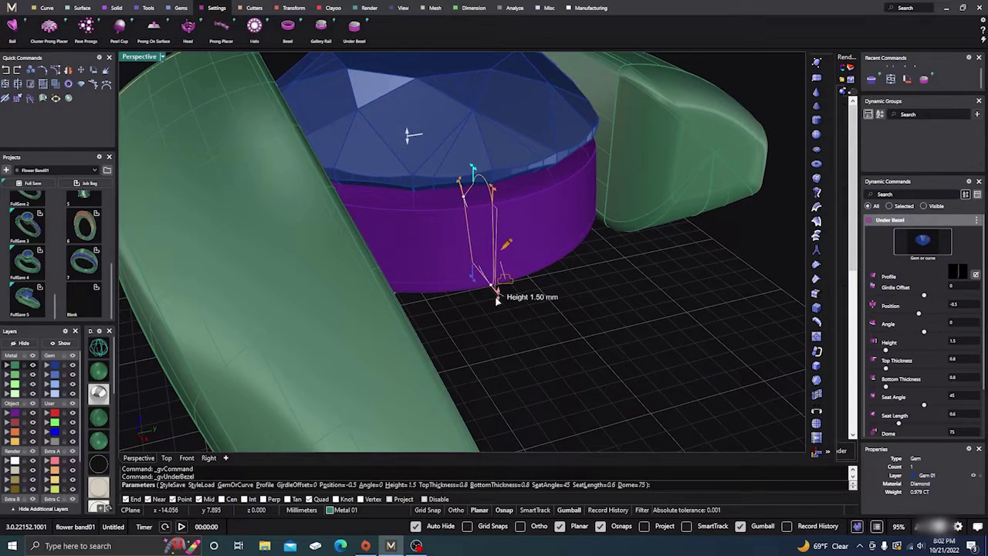
left_click_drag(499, 296, 500, 282)
right_click_drag(550, 336, 390, 250)
key("Return")
Place a profile on the finger rail with Profile Placer at position 0.25, by the shank's open lower end
left_click(451, 285, "shift")
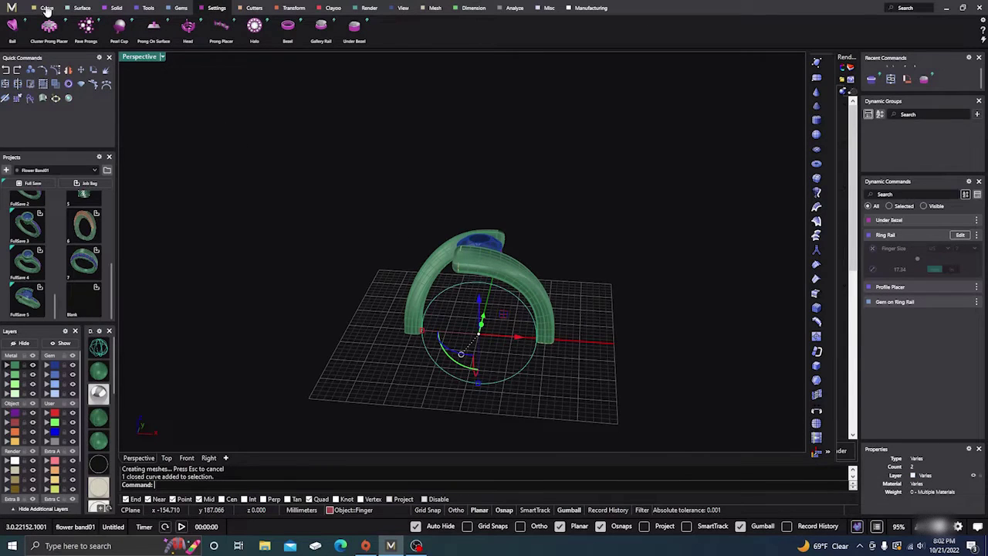
left_click(47, 9)
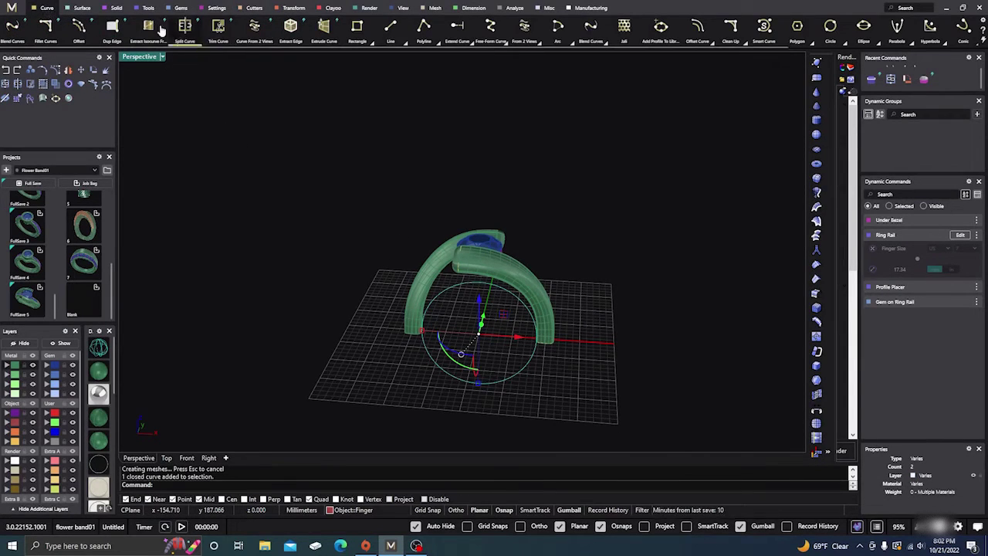
left_click(147, 9)
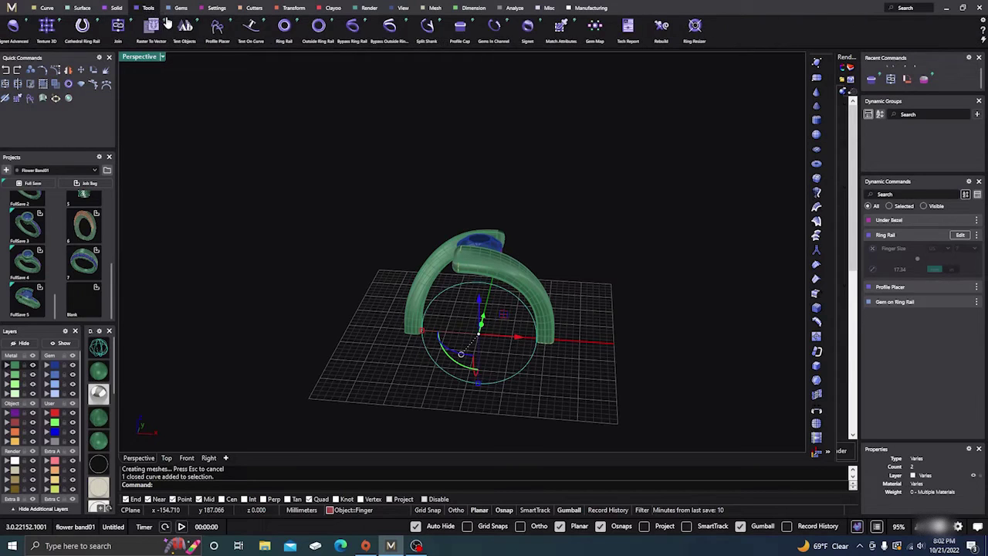
left_click(219, 31)
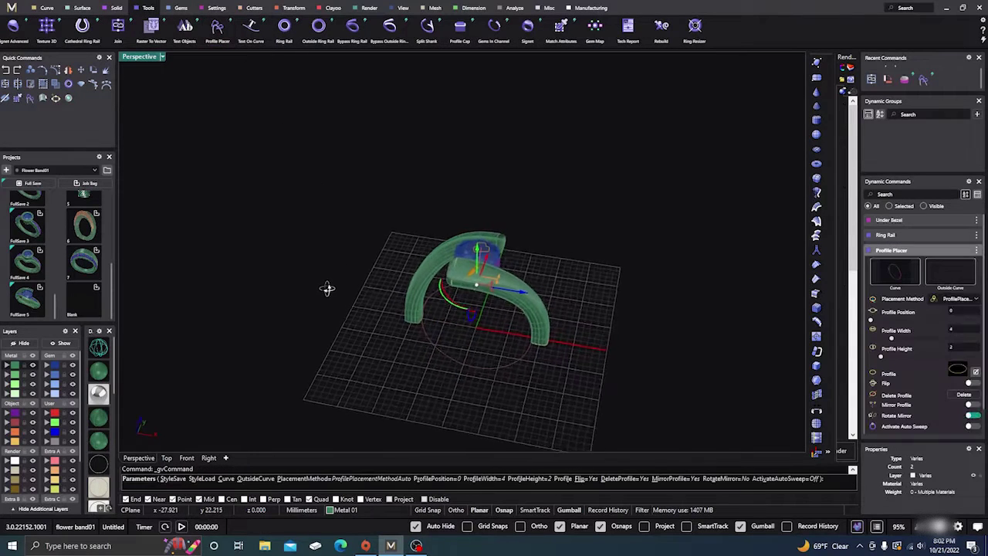
right_click_drag(463, 348, 467, 315)
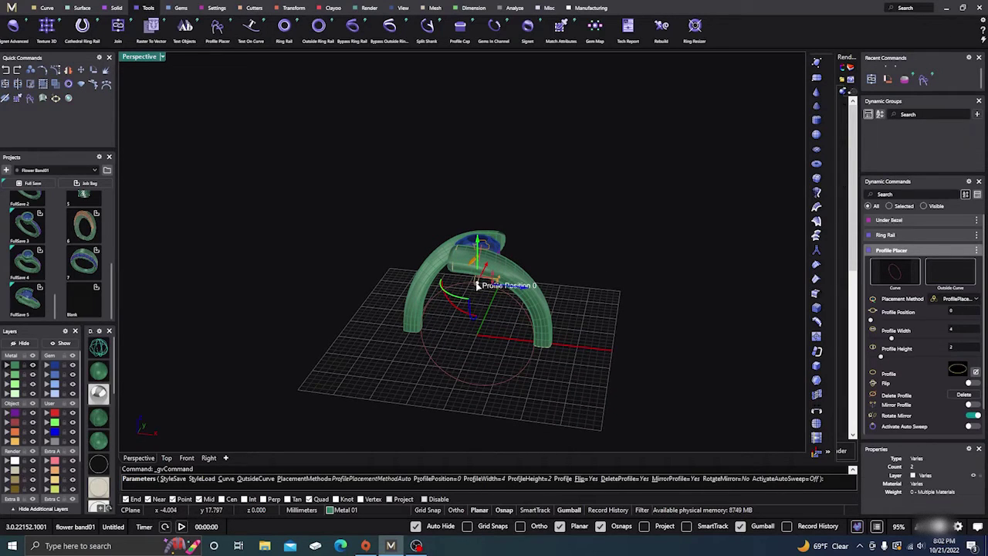
left_click_drag(477, 286, 528, 351)
Use shank profile 02 from the library as the shape of the placed profile
scroll(551, 362, "up", 3)
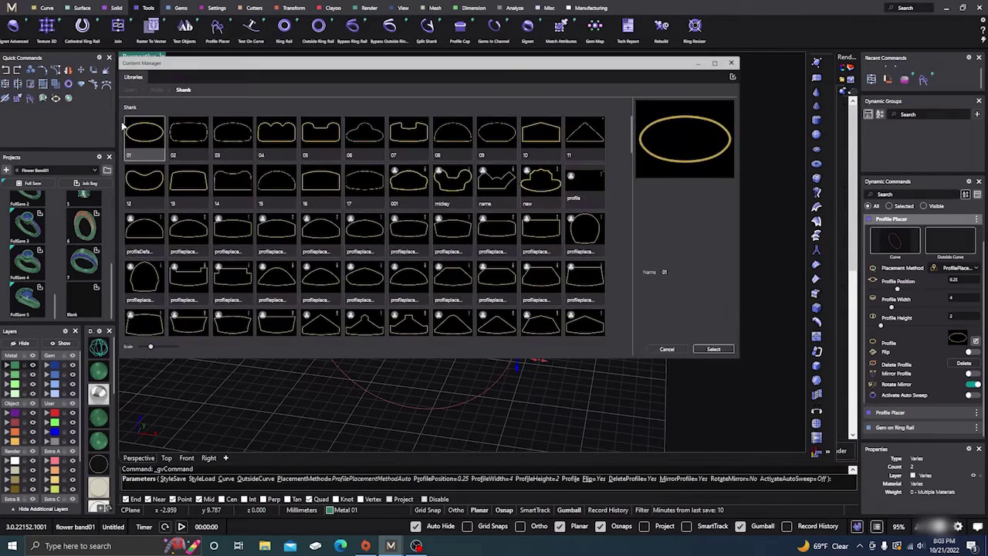
left_click(192, 140)
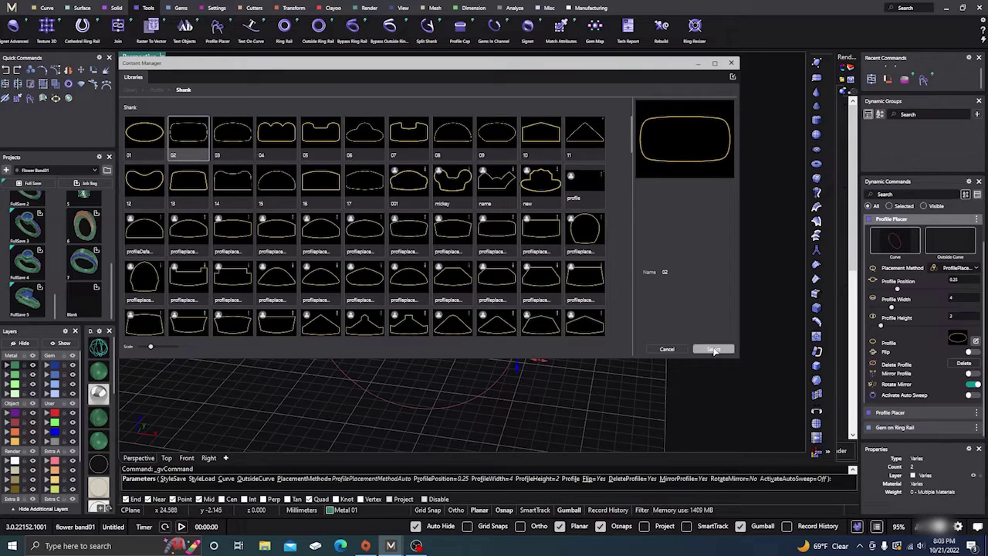
left_click(714, 350)
left_click(732, 64)
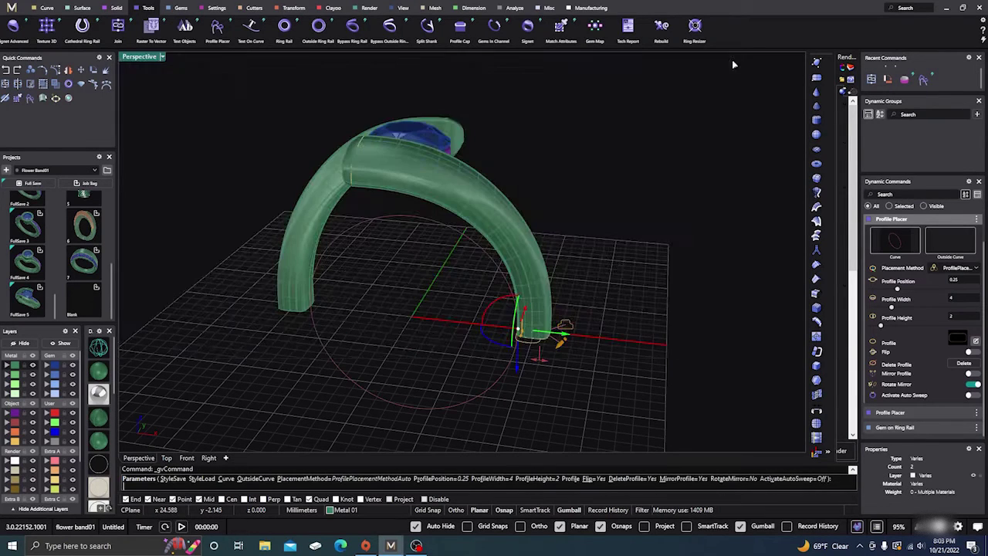
Display the model in wireframe and set the profile's width to 2 mm and height to 2.2 mm
scroll(545, 349, "up", 5)
right_click_drag(573, 381, 515, 374)
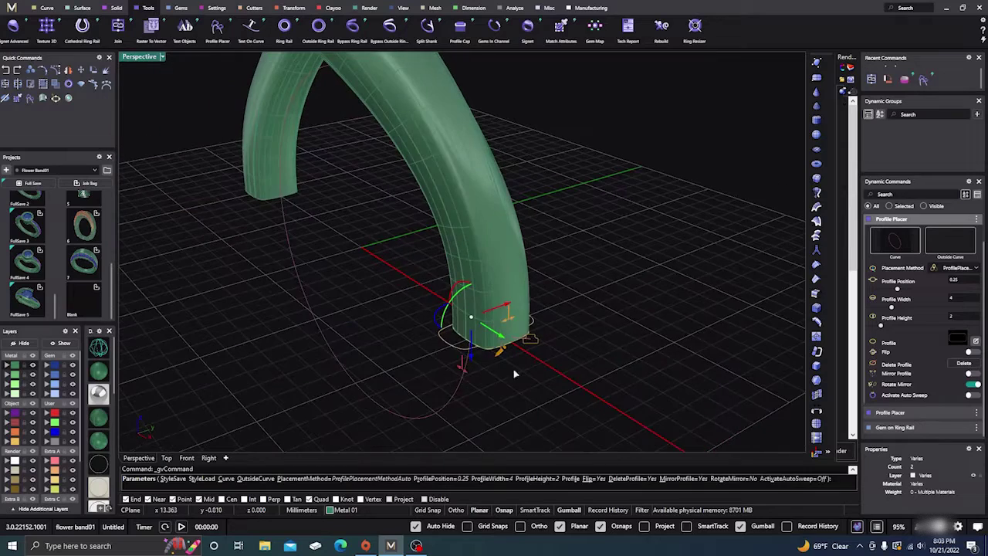
left_click(98, 348)
scroll(493, 324, "up", 3)
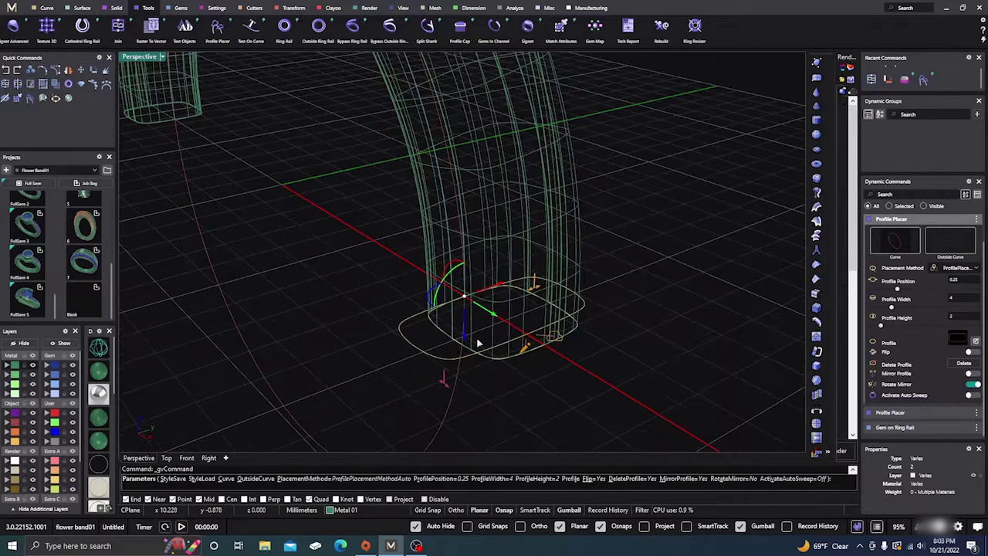
left_click_drag(531, 298, 503, 305)
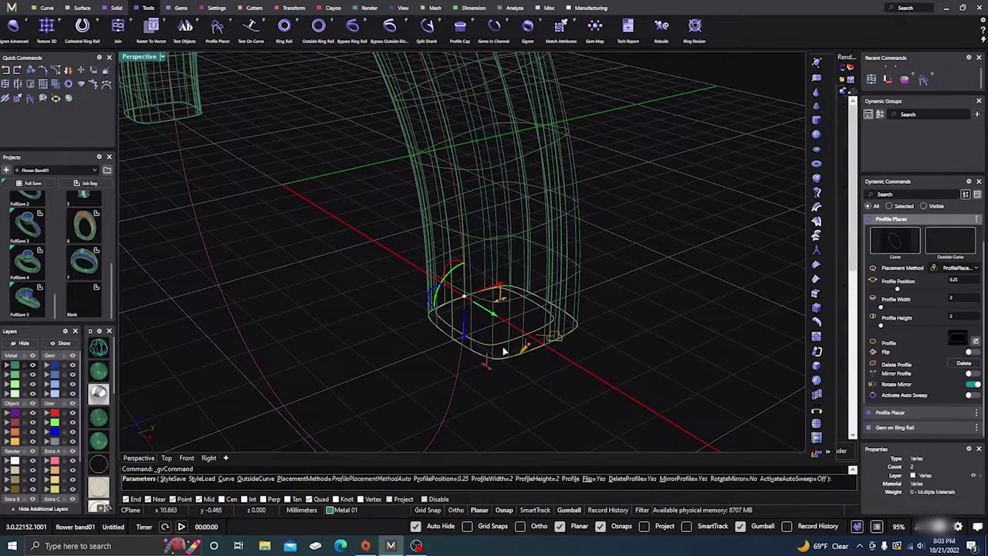
left_click_drag(489, 367, 489, 368)
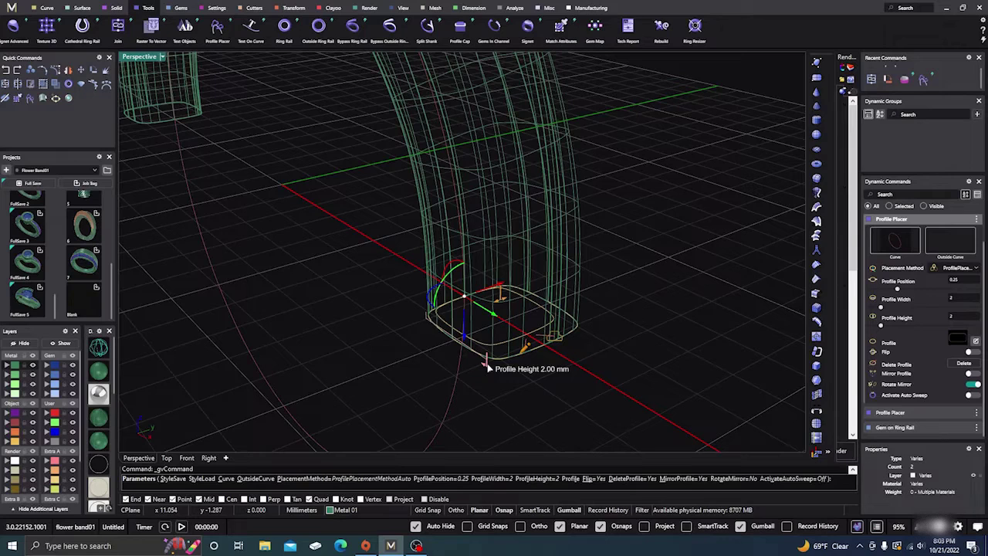
left_click_drag(486, 366, 495, 372)
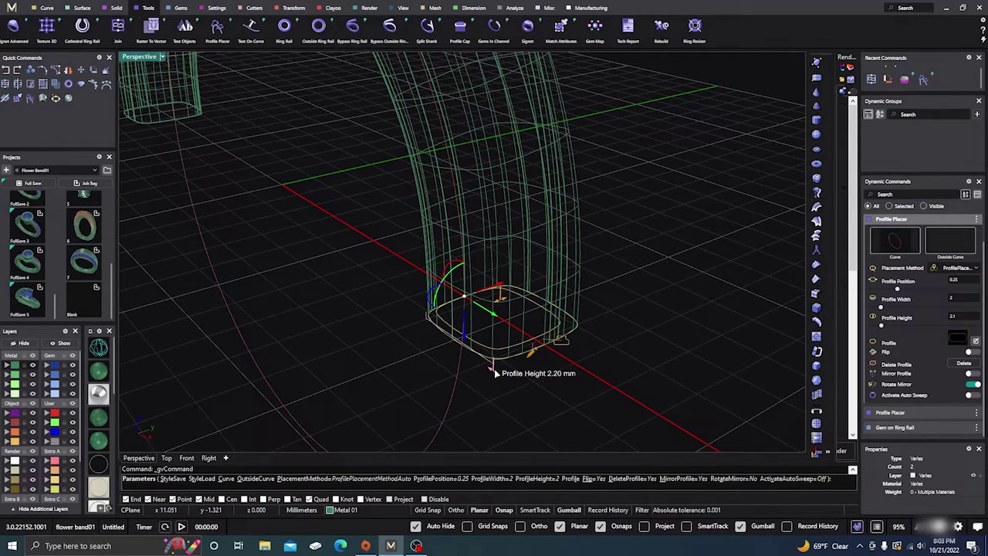
Mirror the profile to the opposite shank end and finish the profile placement
right_click_drag(596, 244, 566, 314)
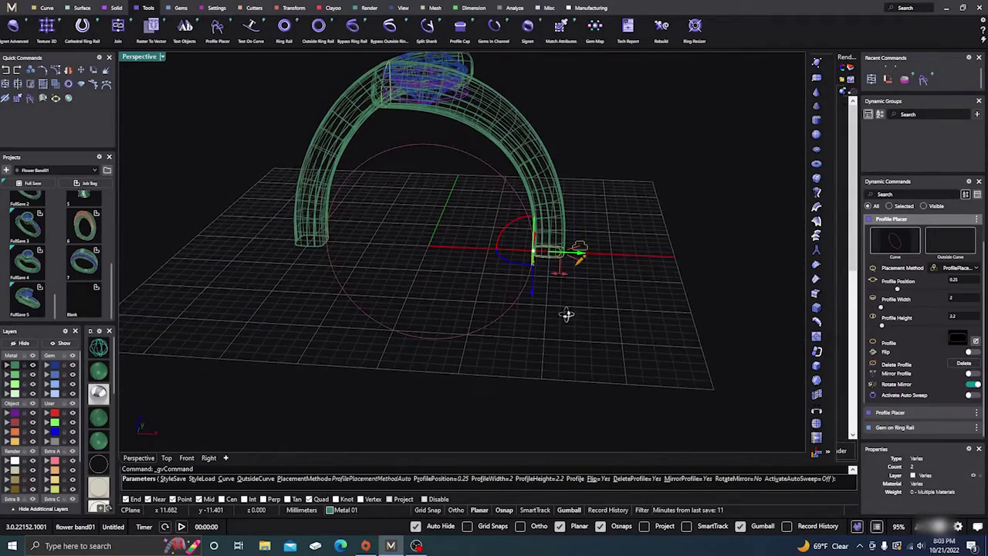
left_click(972, 374)
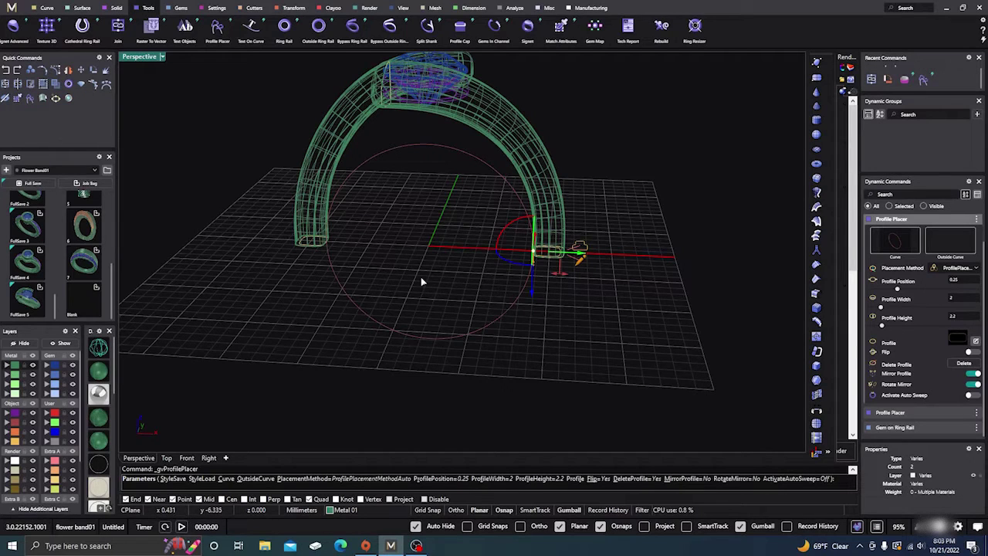
key("Return")
right_click_drag(414, 257, 420, 265)
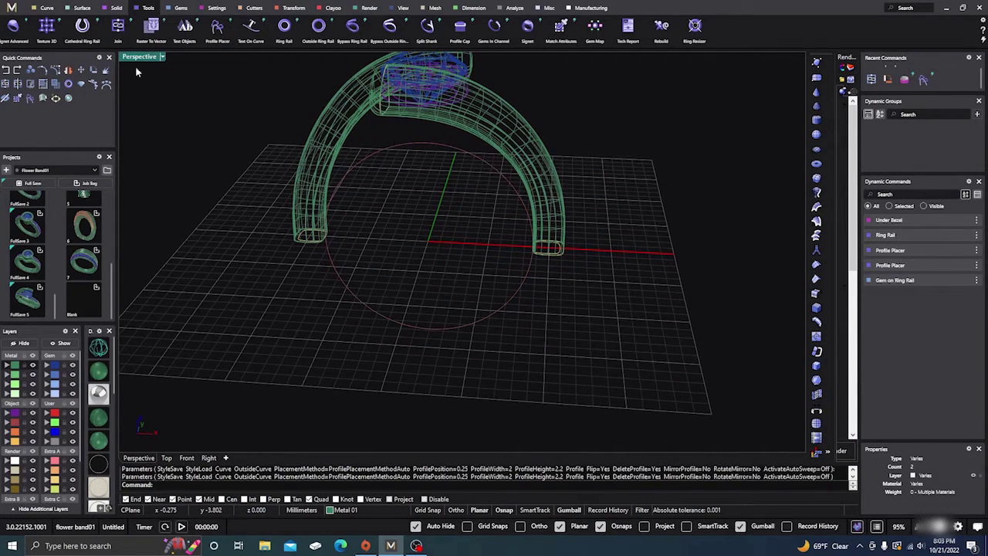
Create a Sweep 1 along the finger rail using the two profiles at the shank ends
left_click(76, 8)
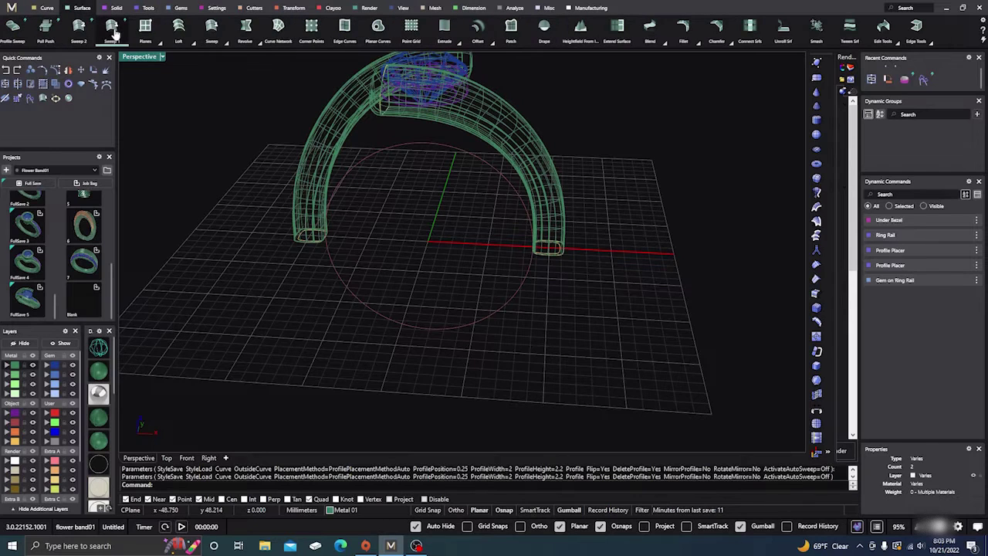
left_click(113, 29)
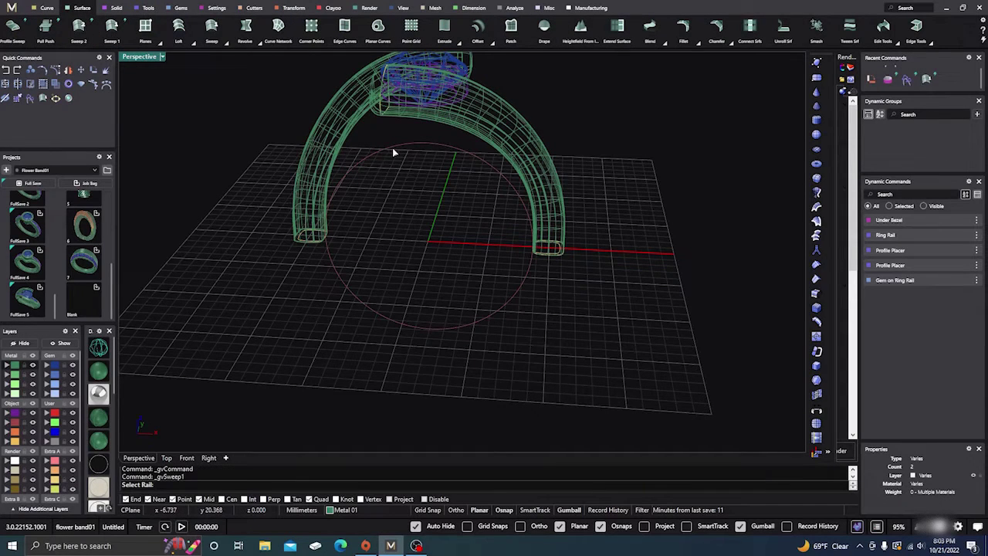
scroll(284, 253, "up", 3)
left_click(314, 221)
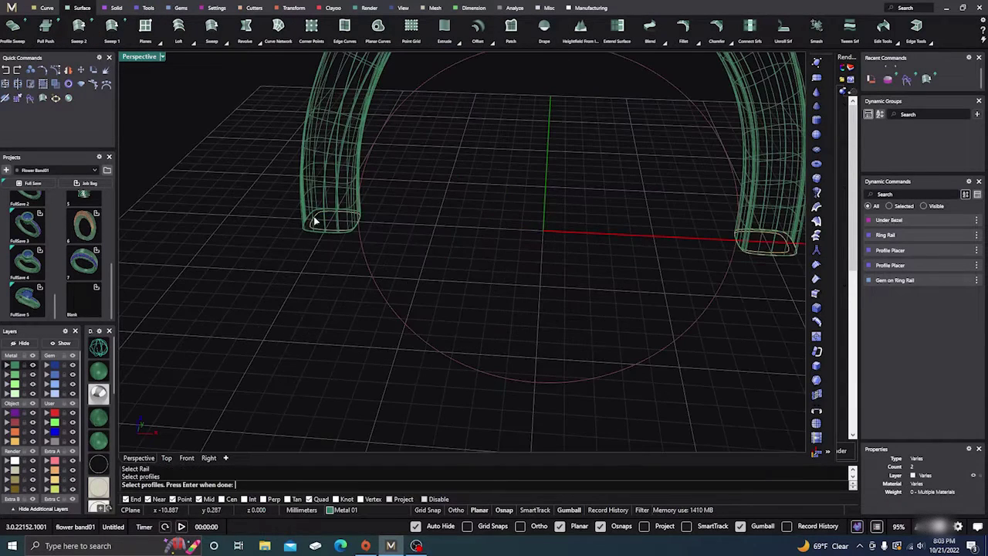
left_click(789, 251)
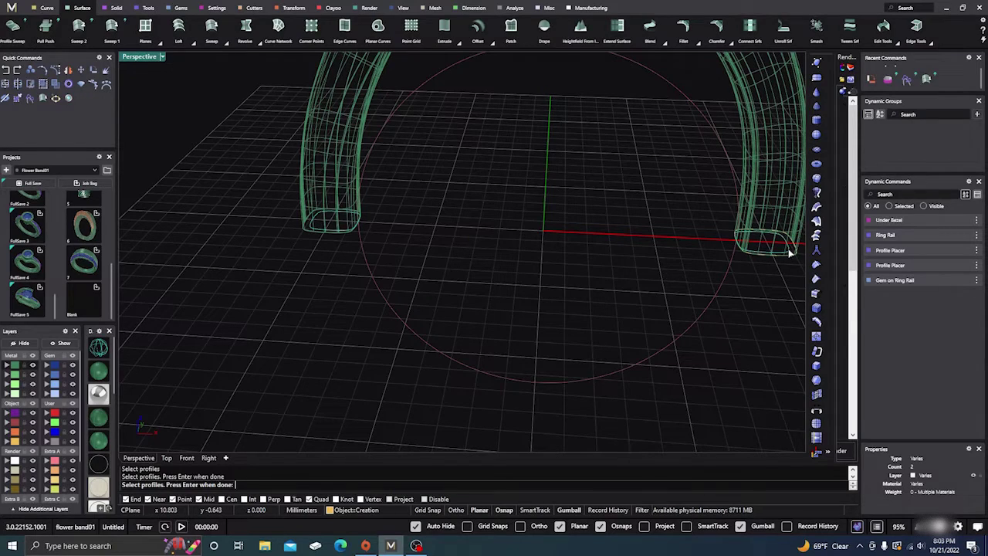
key("Return")
Flip the sweep so it arches over the finger beneath the gem, and accept it
scroll(486, 277, "down", 3)
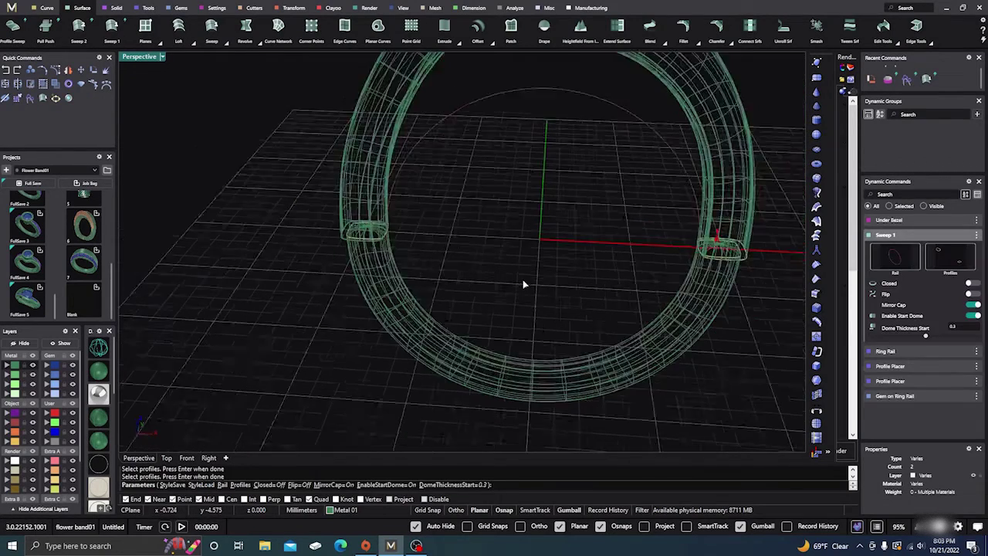
right_click_drag(522, 291, 765, 313)
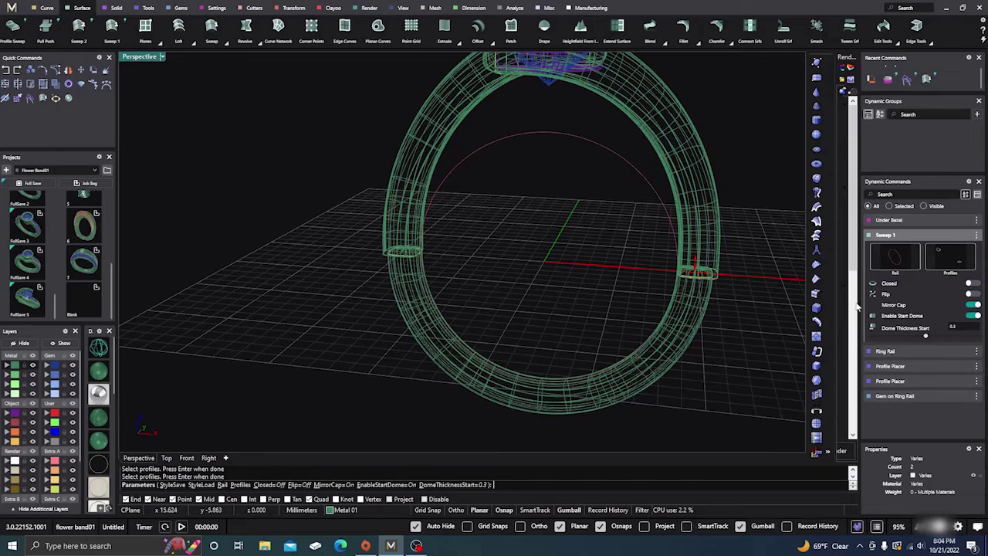
left_click(968, 295)
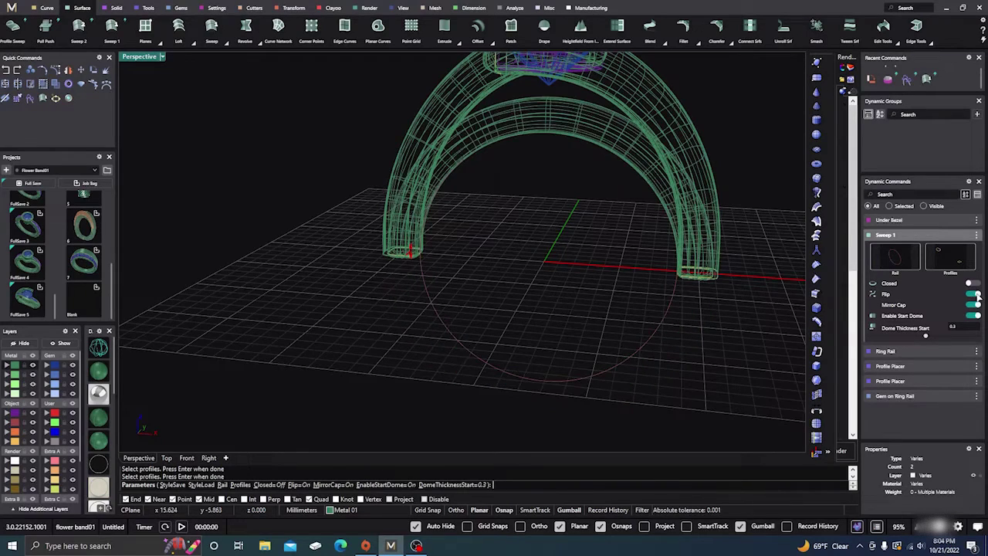
scroll(542, 308, "up", 1)
right_click_drag(541, 308, 397, 283)
scroll(393, 284, "up", 3)
scroll(494, 276, "down", 4)
right_click_drag(494, 275, 437, 357)
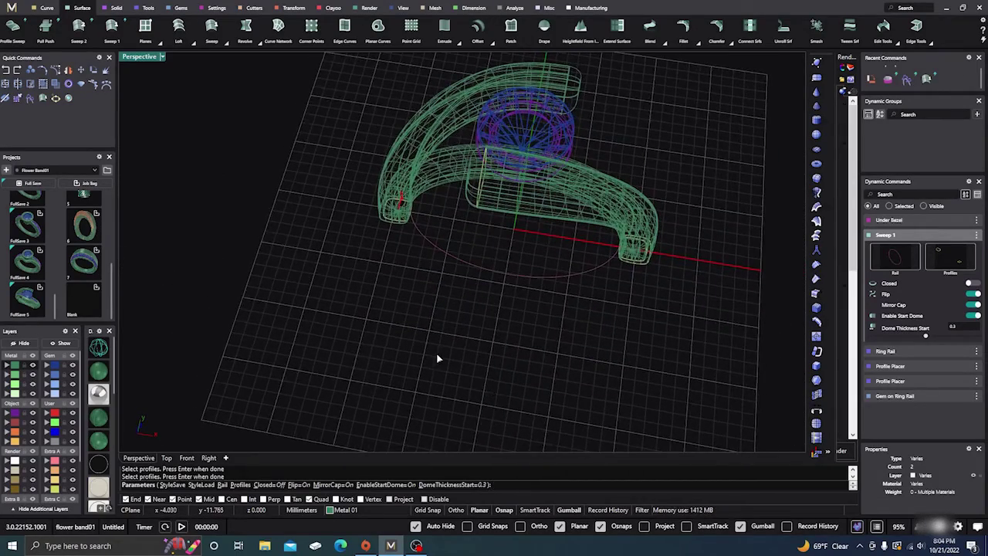
key("Return")
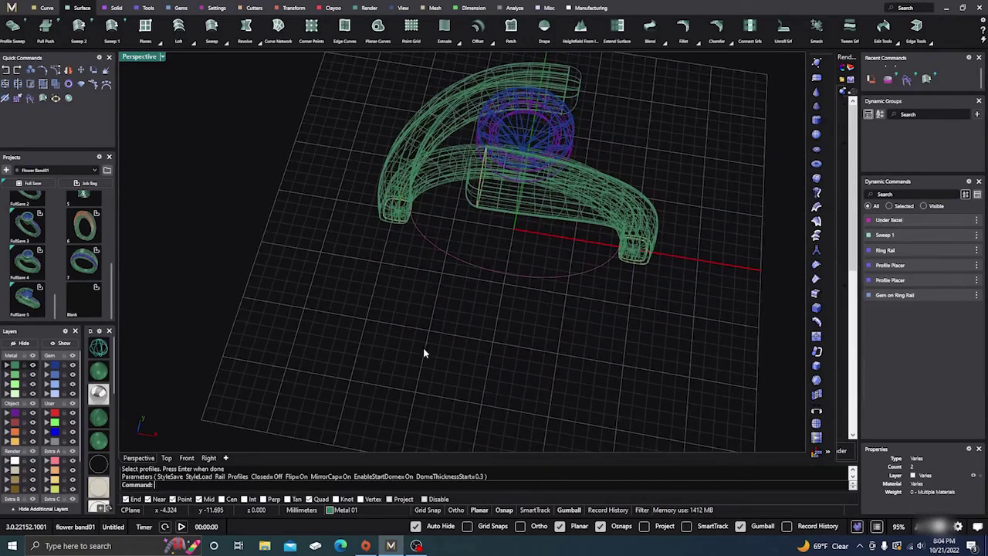
Display the model shaded and hide the gem, the under bezel and both bypass shank halves, leaving the inner arch
left_click(98, 373)
mouse_move(152, 353)
right_mouse_down()
mouse_move(309, 338)
mouse_move(313, 379)
mouse_move(340, 327)
mouse_move(347, 265)
mouse_move(420, 257)
mouse_move(399, 285)
mouse_move(356, 287)
right_mouse_up()
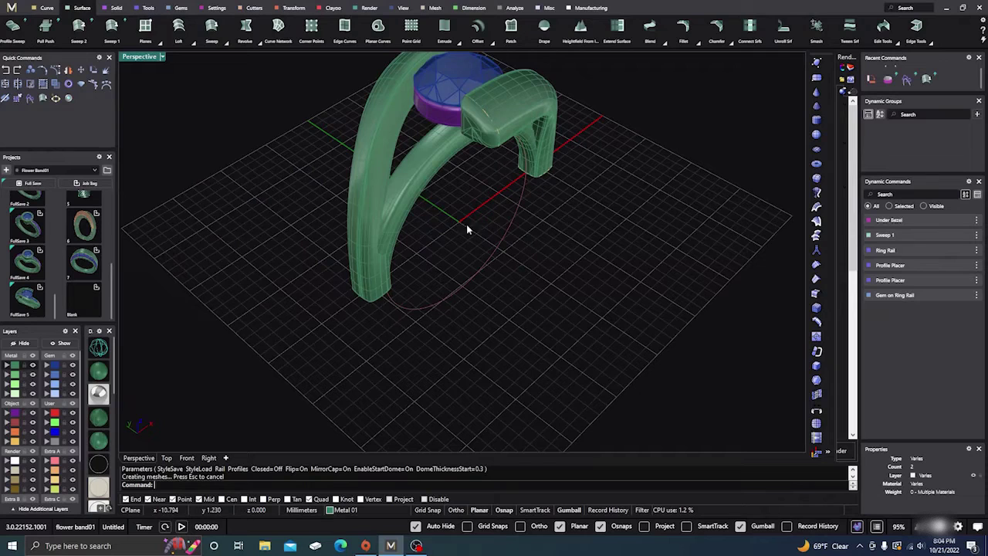
right_click_drag(466, 228, 446, 319)
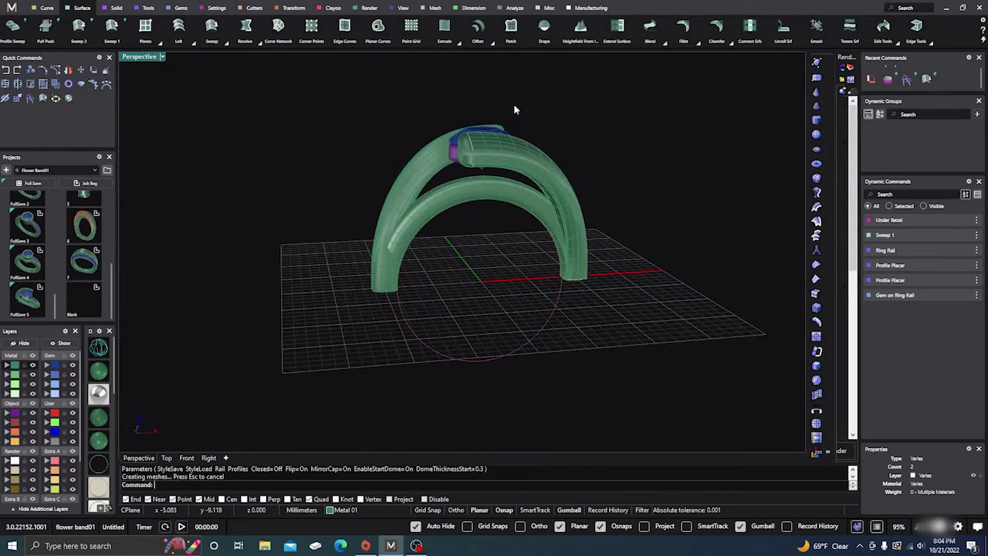
left_click_drag(512, 106, 442, 178)
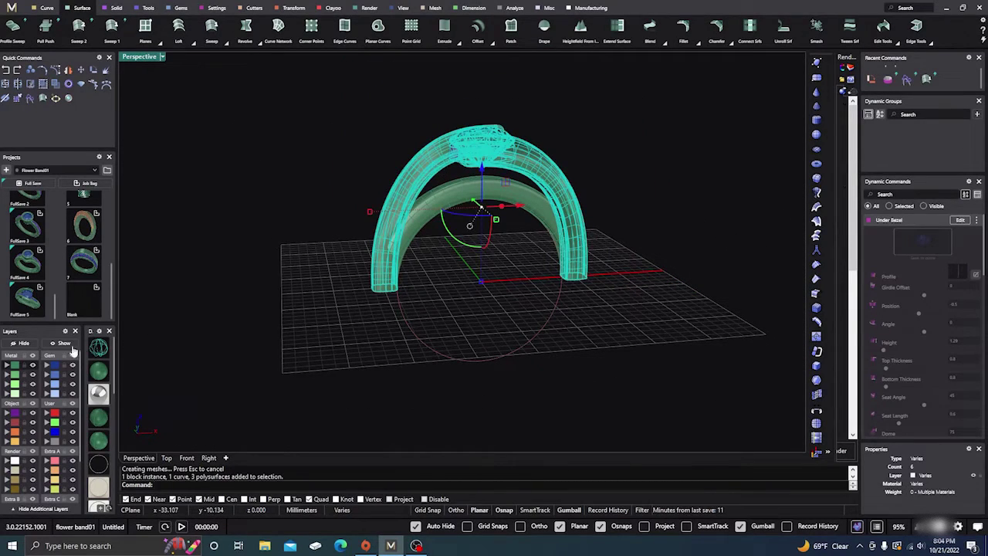
left_click(27, 345)
right_click_drag(534, 270, 445, 283)
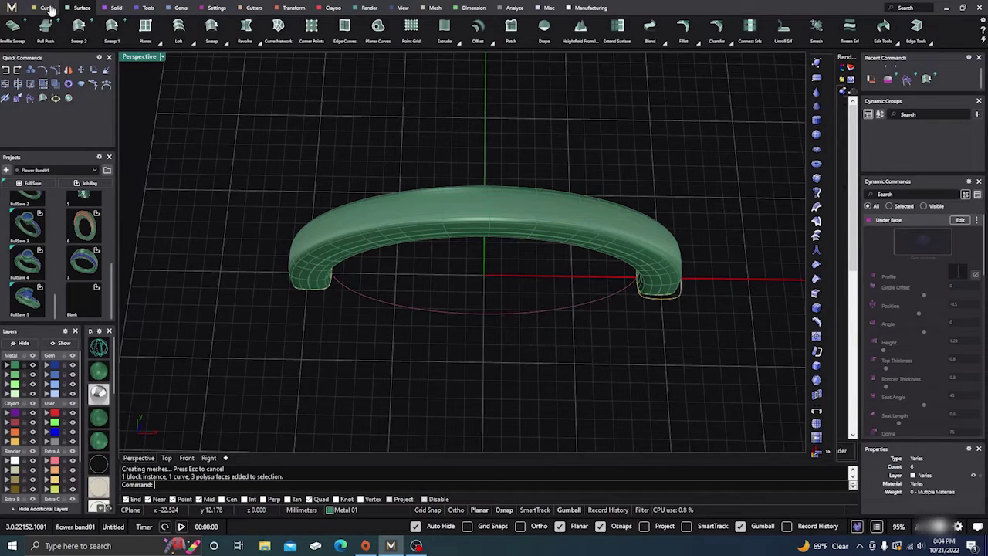
Extract an isocurve along the middle of the arch's outer surface at U 0.5, V 0.5 with a 90° angle
left_click(48, 10)
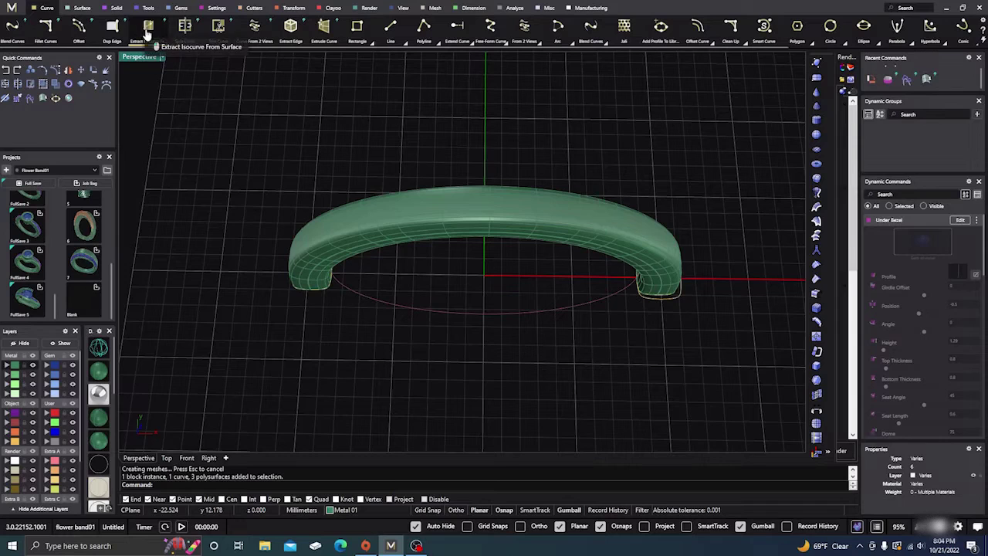
left_click(147, 27)
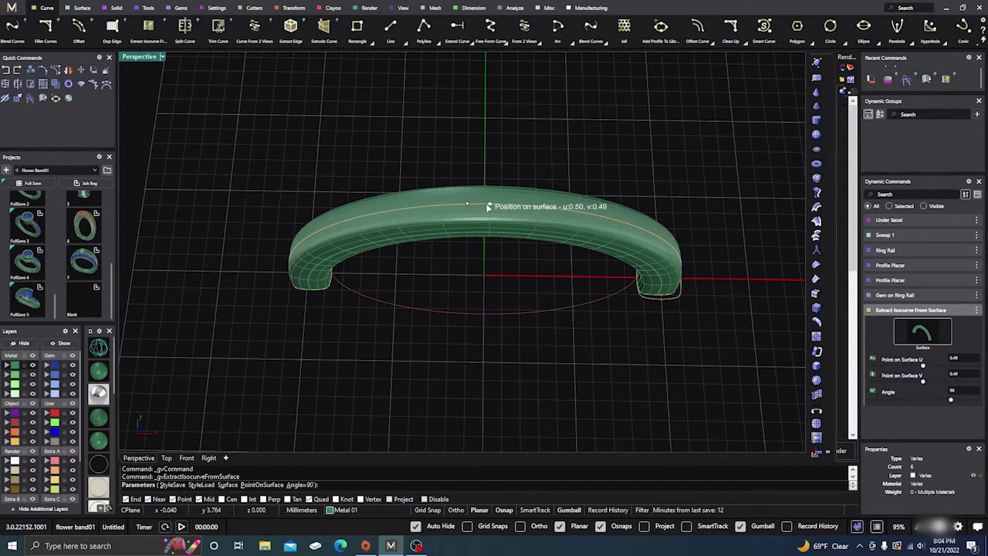
left_click(484, 206)
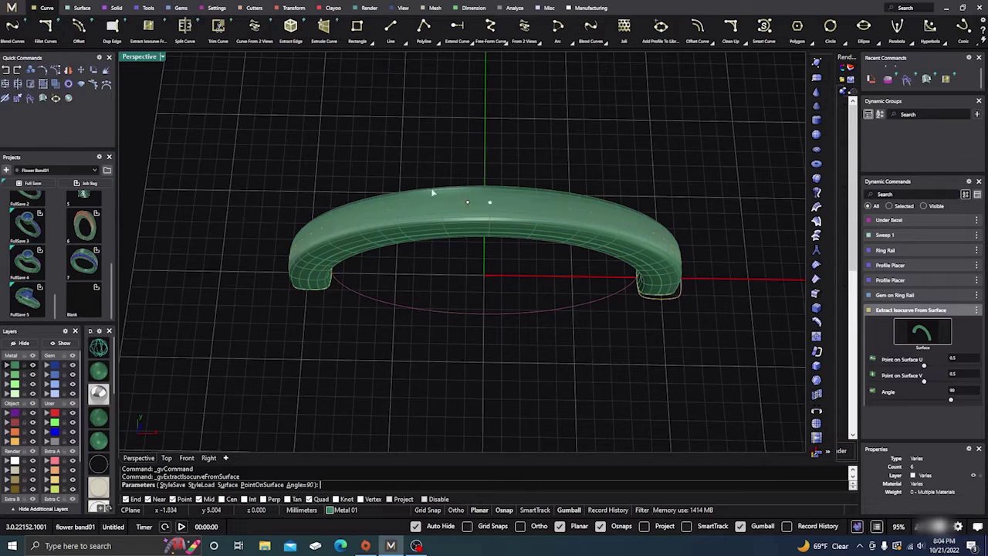
right_click_drag(428, 287, 463, 211)
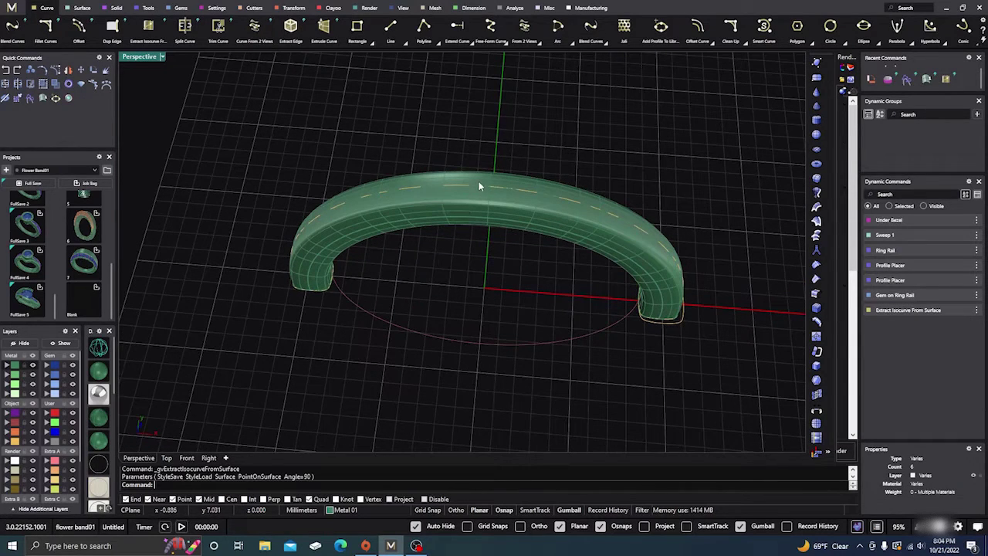
Place a row of round diamonds along the extracted isocurve with Gem On Curve
left_click(481, 192)
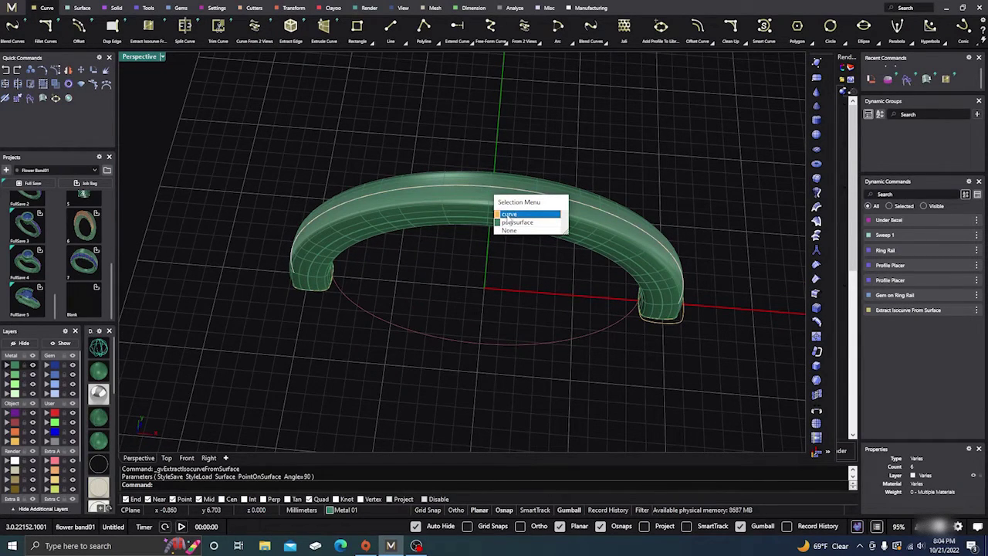
left_click(507, 214)
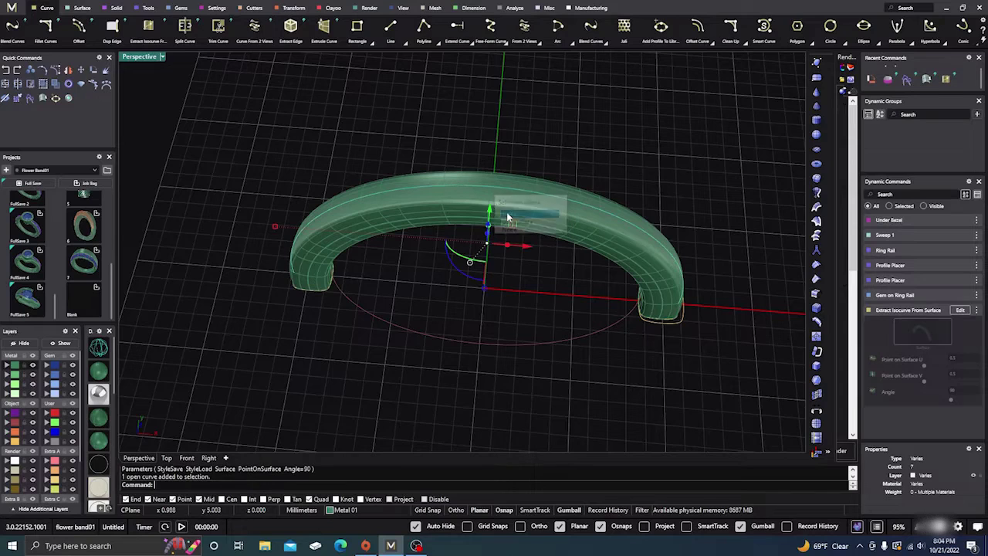
left_click(182, 9)
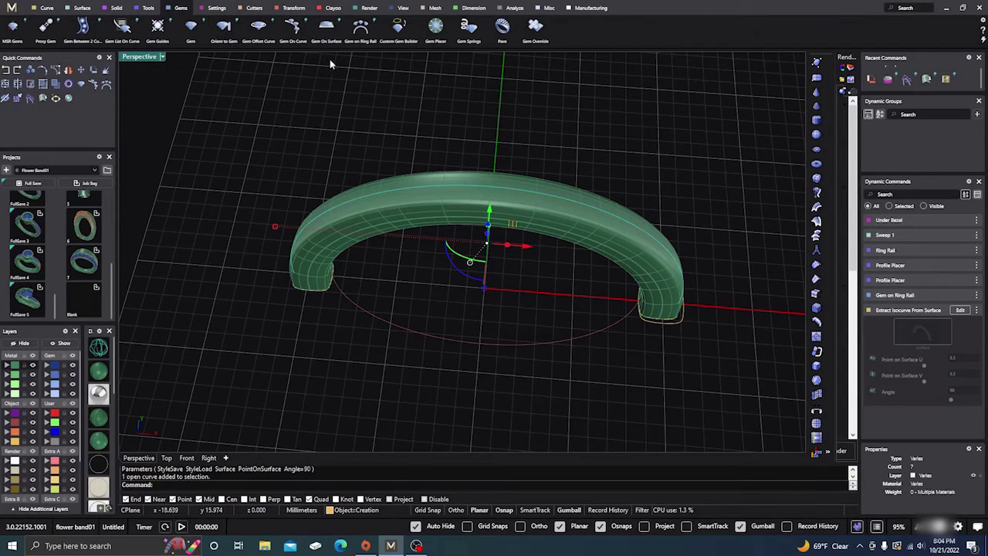
left_click(292, 30)
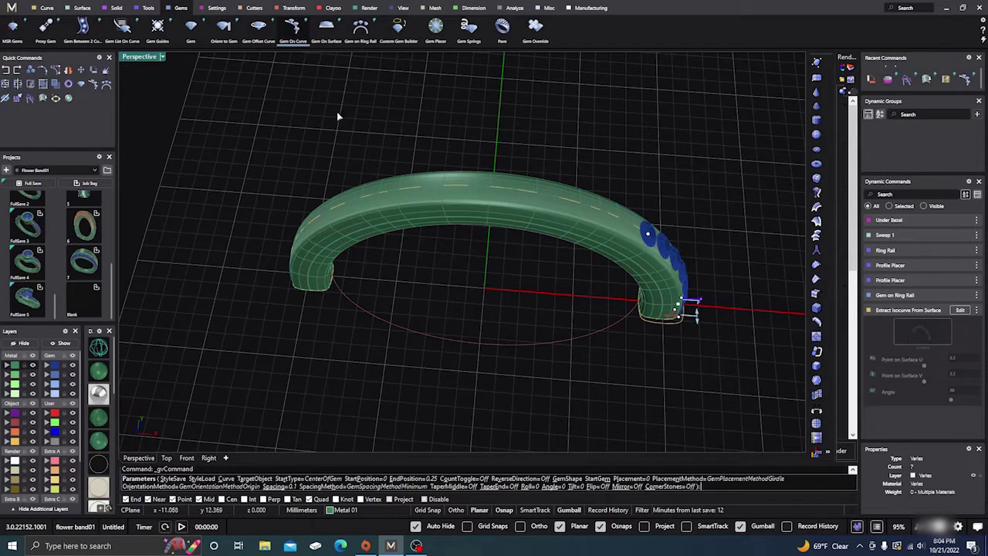
right_click_drag(482, 264, 447, 230)
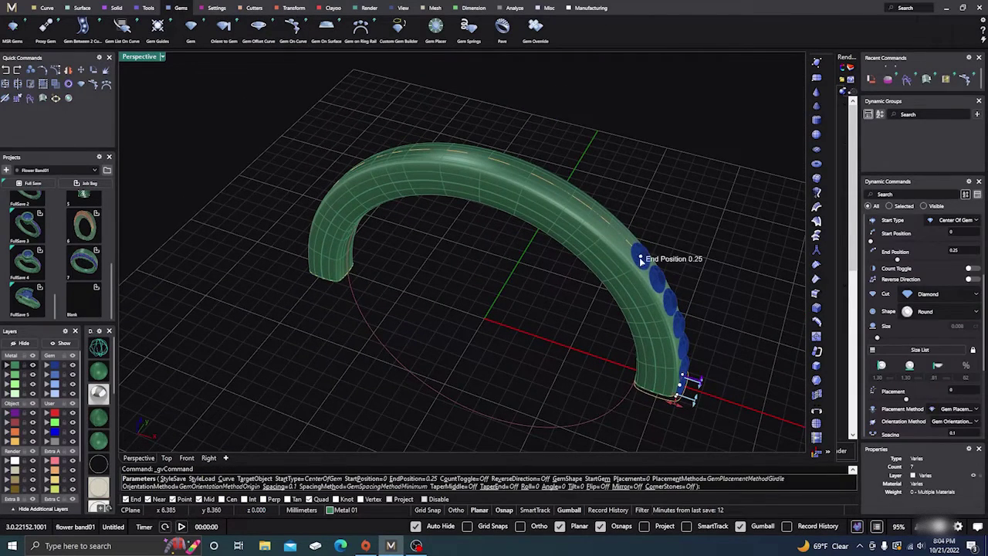
Stretch the gem row over the arch, from a start position of about 0.09 to an end position of about 0.905
left_click_drag(639, 257, 319, 229)
right_click_drag(433, 277, 567, 337)
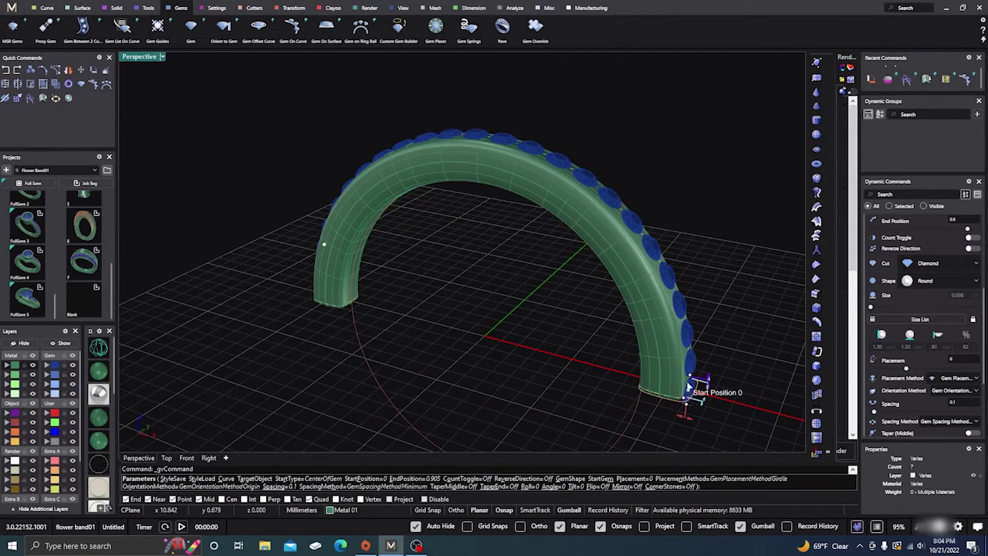
left_click_drag(689, 386, 682, 333)
Reduce the row's gem size to 1.00 mm
right_click_drag(682, 333, 446, 322)
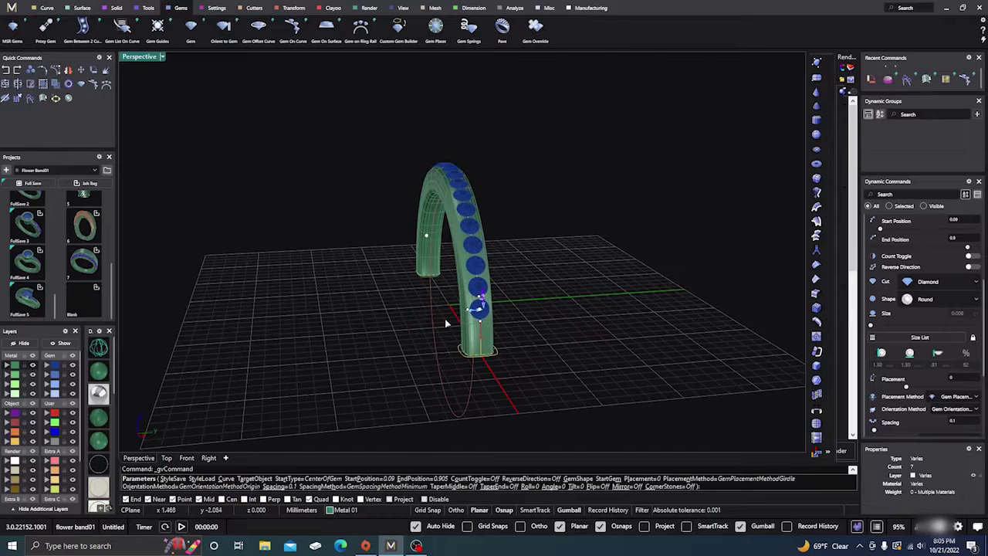
scroll(445, 322, "up", 10)
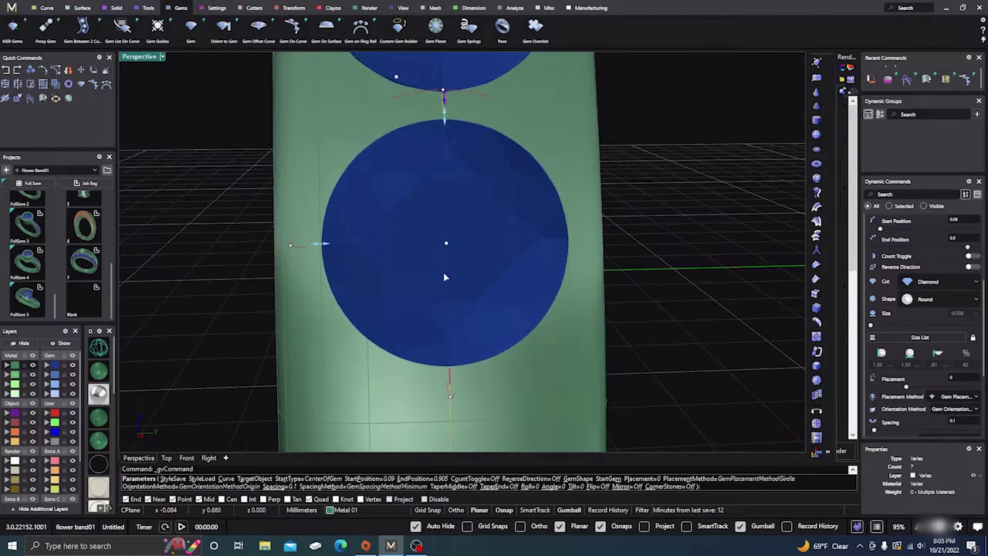
scroll(444, 276, "down", 3)
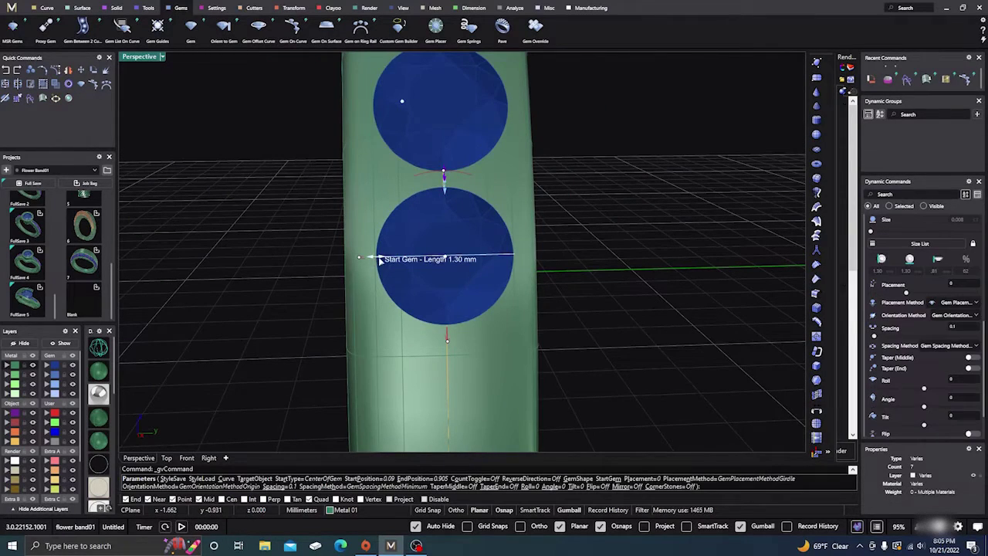
left_click_drag(380, 260, 394, 260)
scroll(422, 219, "down", 10)
right_click_drag(397, 252, 494, 258)
Check the gems' depth in the arch in wireframe, and set their placement method to Table
left_click(98, 349)
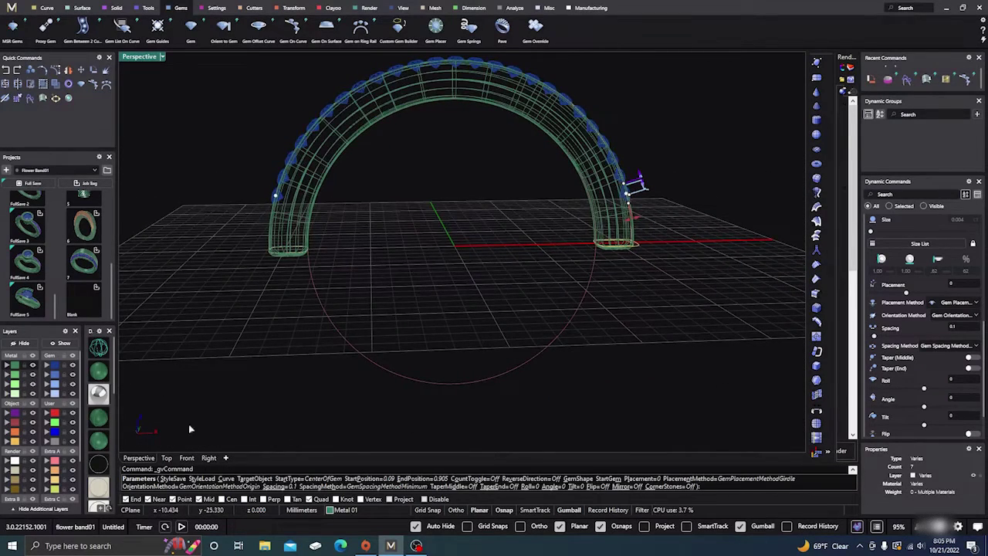
left_click(187, 457)
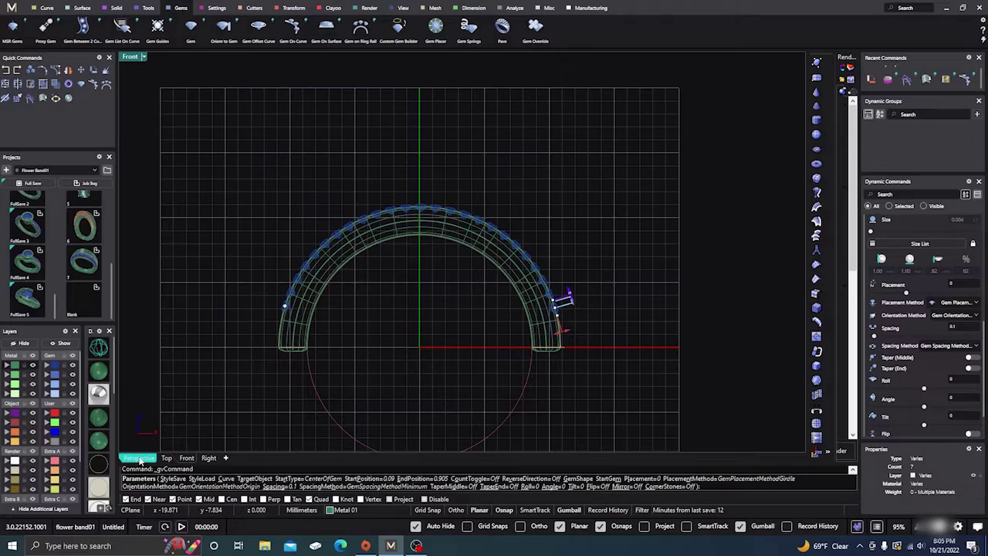
left_click(139, 458)
right_click_drag(316, 342, 381, 343)
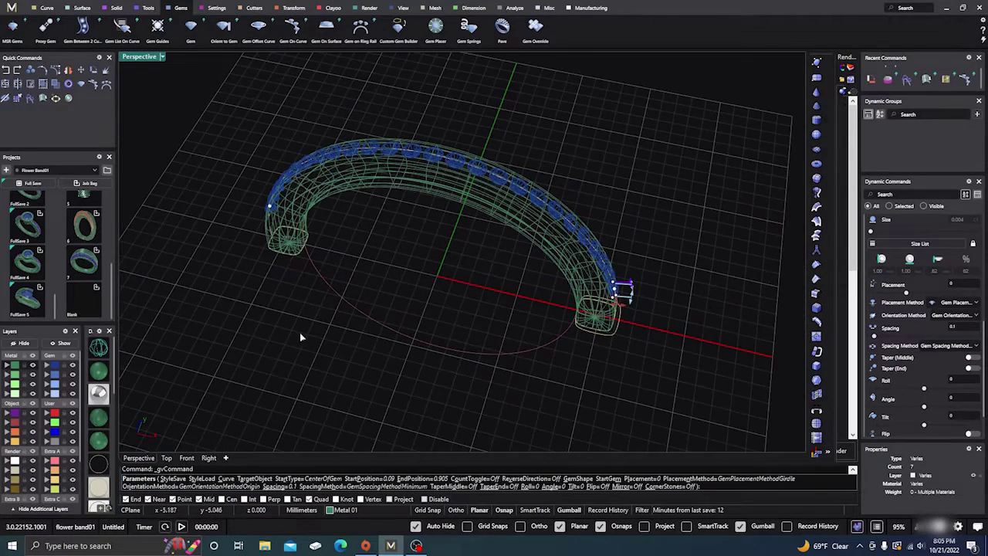
left_click(98, 371)
right_click_drag(446, 303, 449, 311)
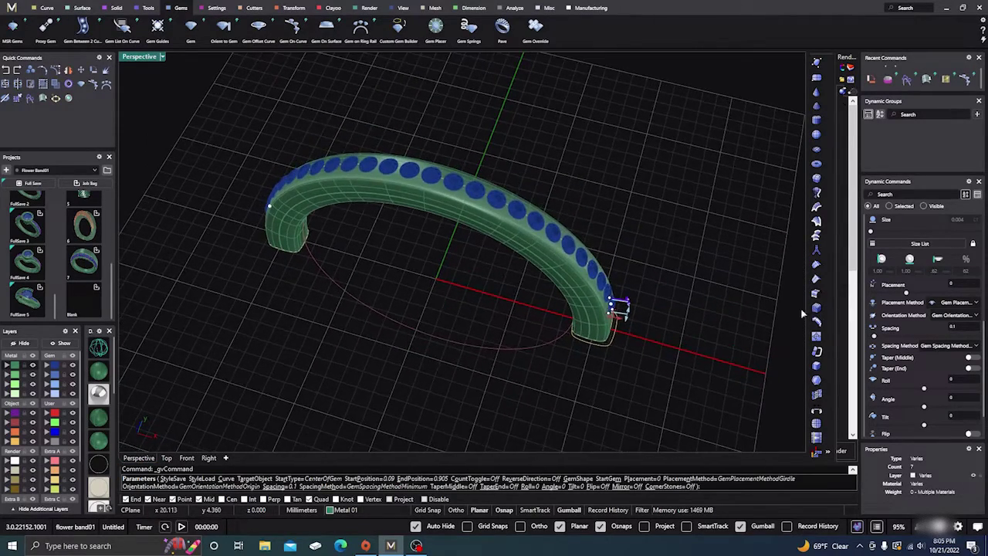
left_click(962, 304)
left_click(957, 344)
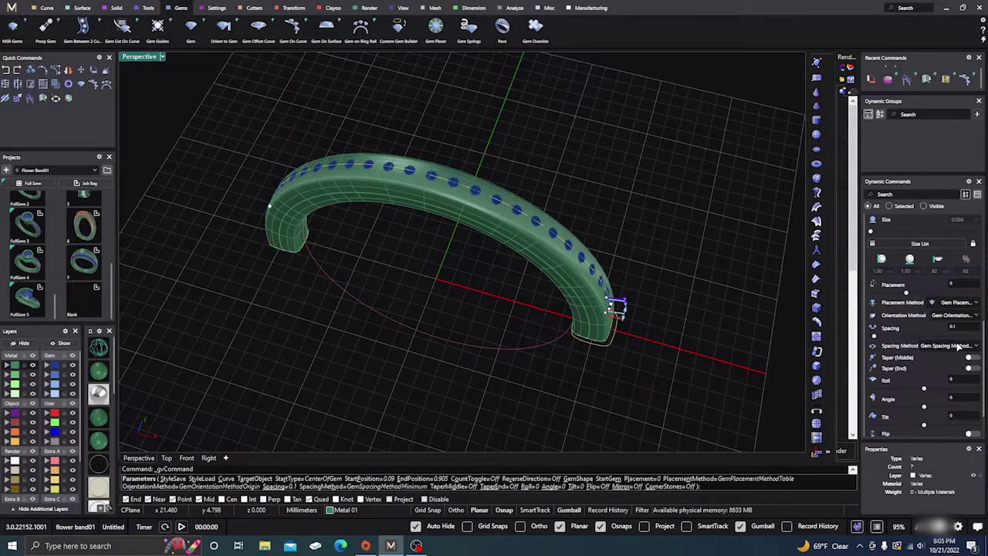
Shorten the gem row at its beginning by moving the start position to about 0.17
right_click_drag(735, 364, 718, 327)
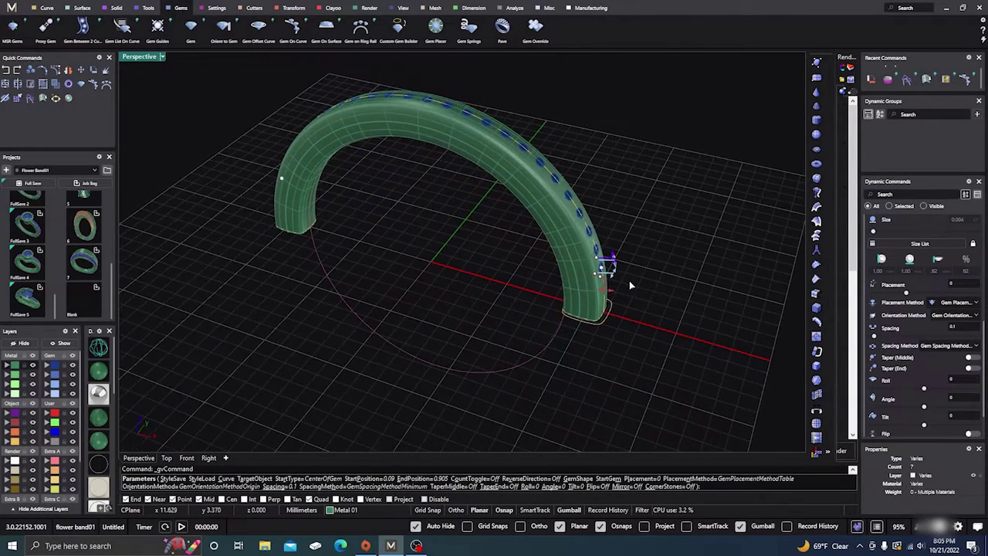
scroll(629, 280, "up", 3)
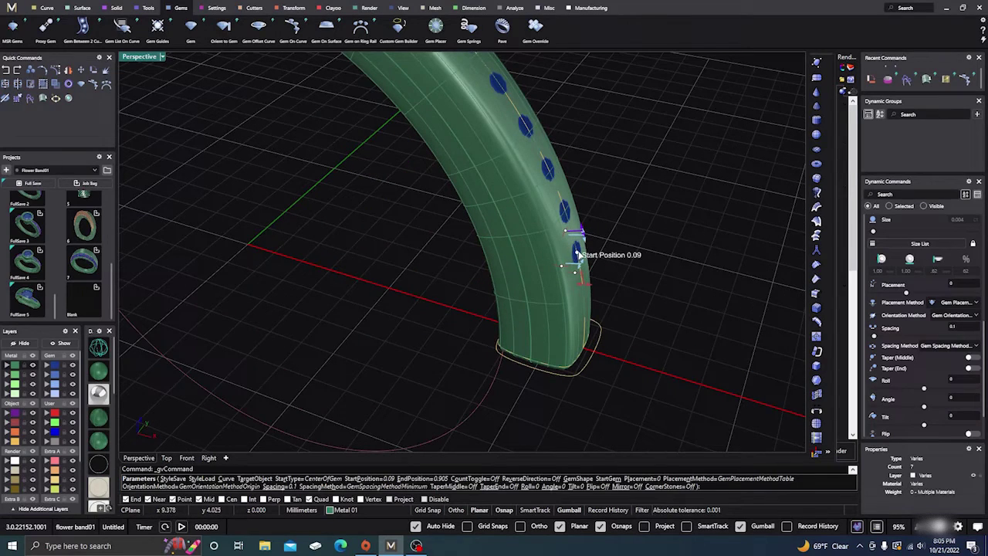
left_click_drag(577, 255, 549, 159)
Shorten the gem row at its far end to an end position of about 0.83 in the Front view, and accept the row
scroll(525, 267, "down", 3)
scroll(524, 267, "down", 3)
right_click_drag(525, 267, 466, 279)
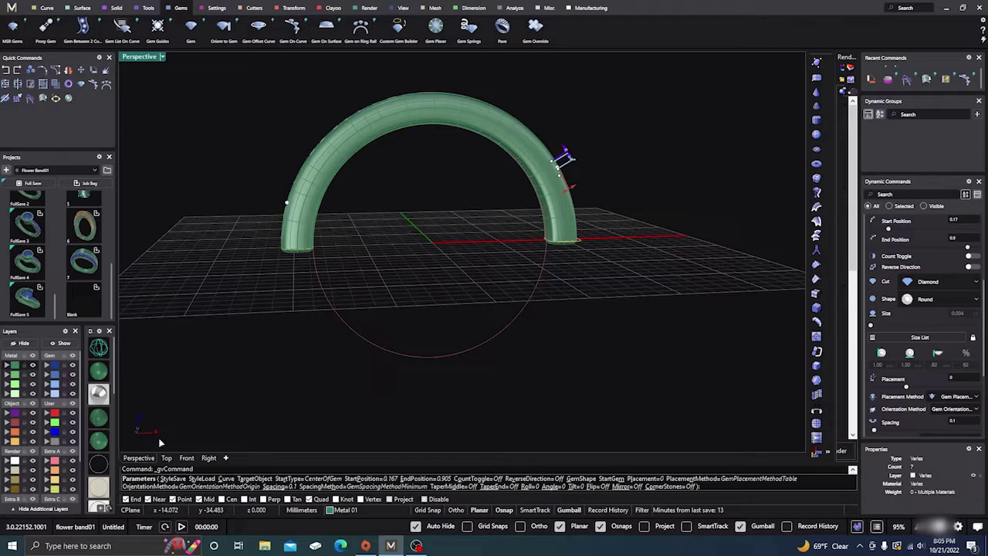
left_click(186, 458)
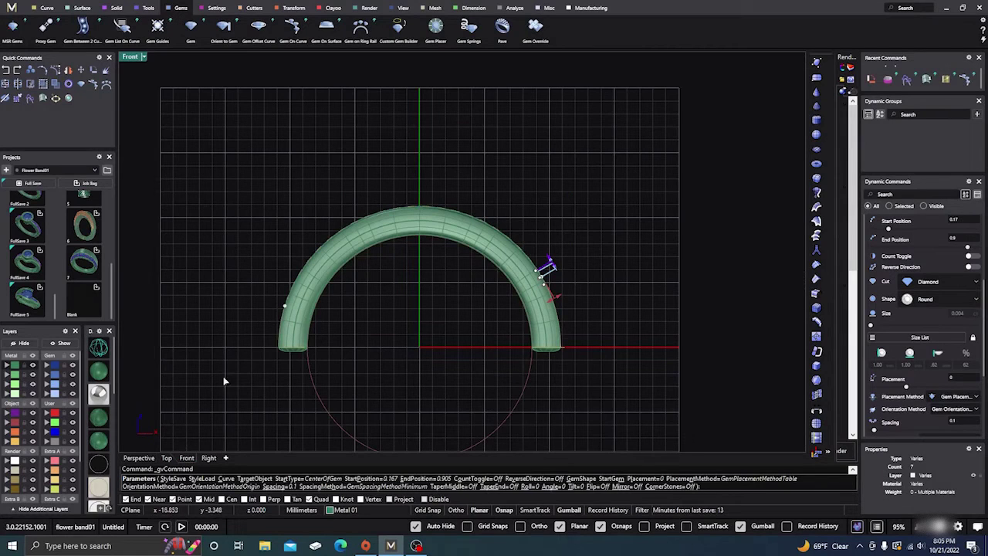
left_click(96, 349)
scroll(291, 317, "up", 2)
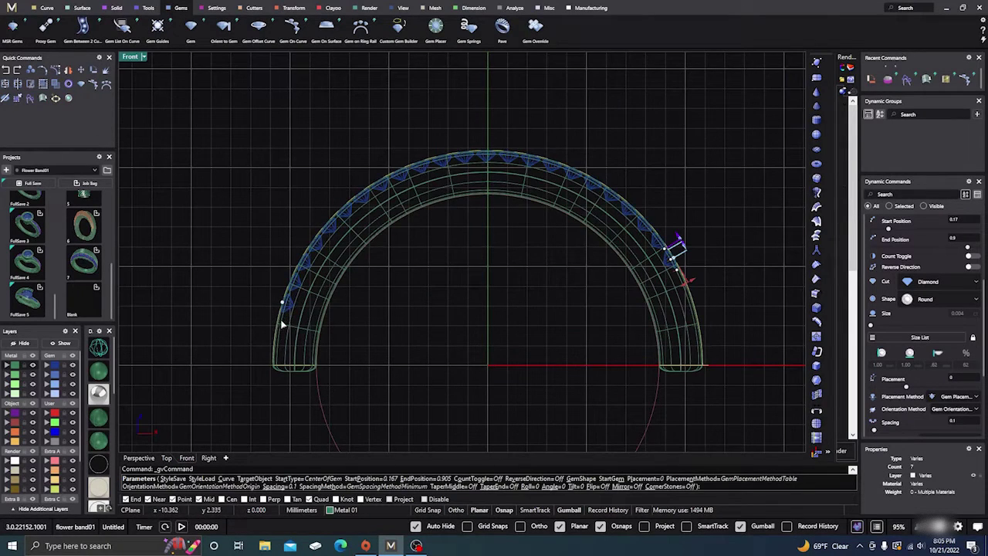
left_click_drag(280, 307, 302, 256)
left_click(99, 372)
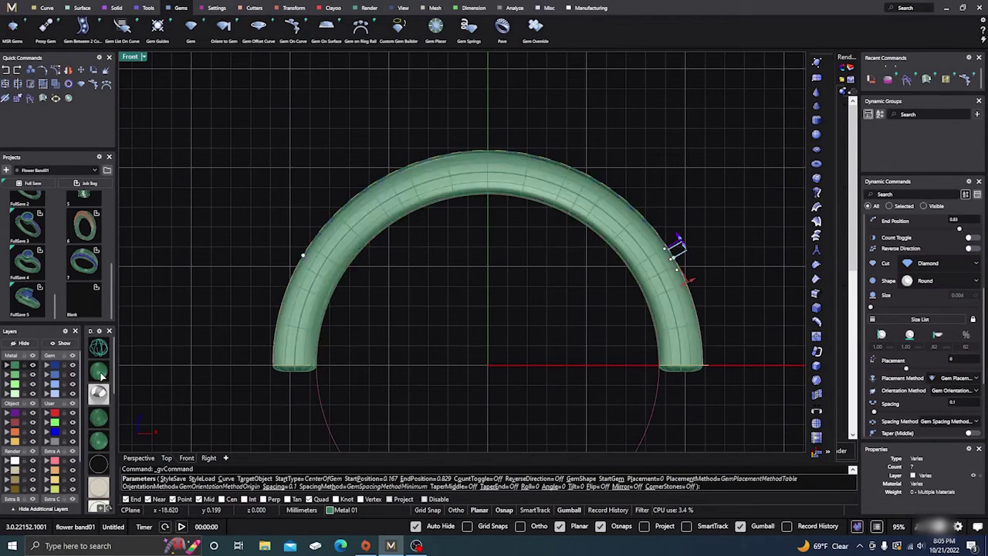
right_click_drag(289, 341, 236, 380)
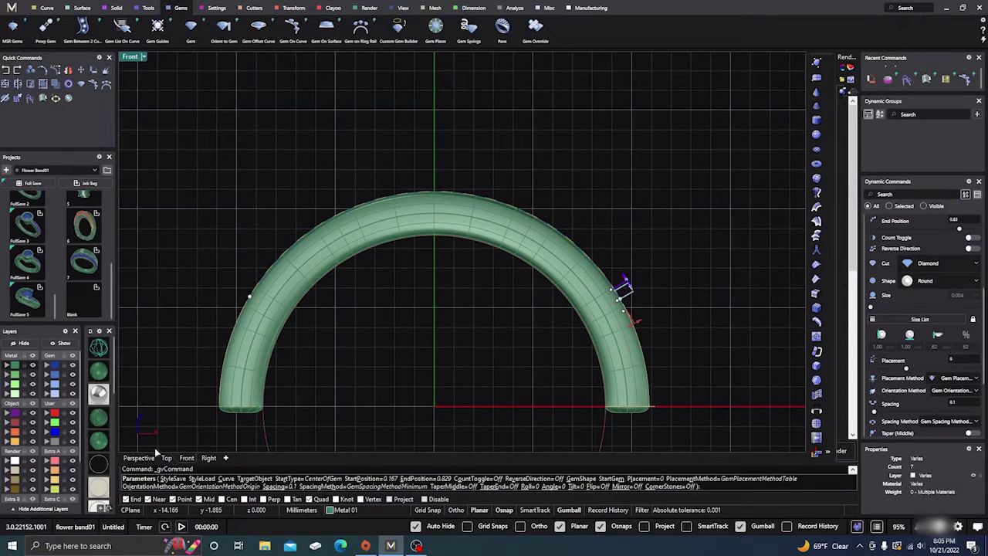
left_click(153, 457)
right_click_drag(459, 260, 547, 347)
right_click(472, 259)
Create a Channel Cutter along the arch from the row of gems
scroll(471, 262, "up", 5)
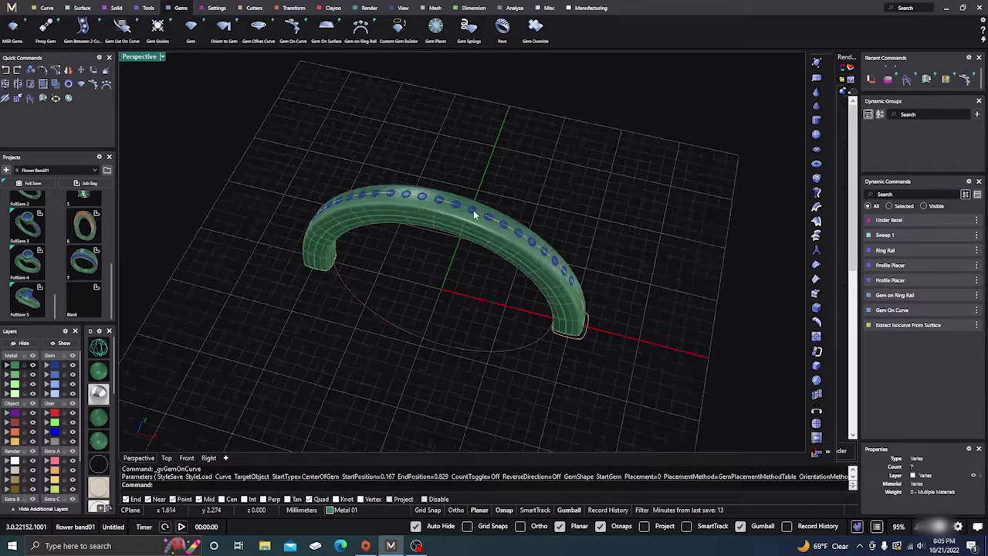
left_click(477, 223)
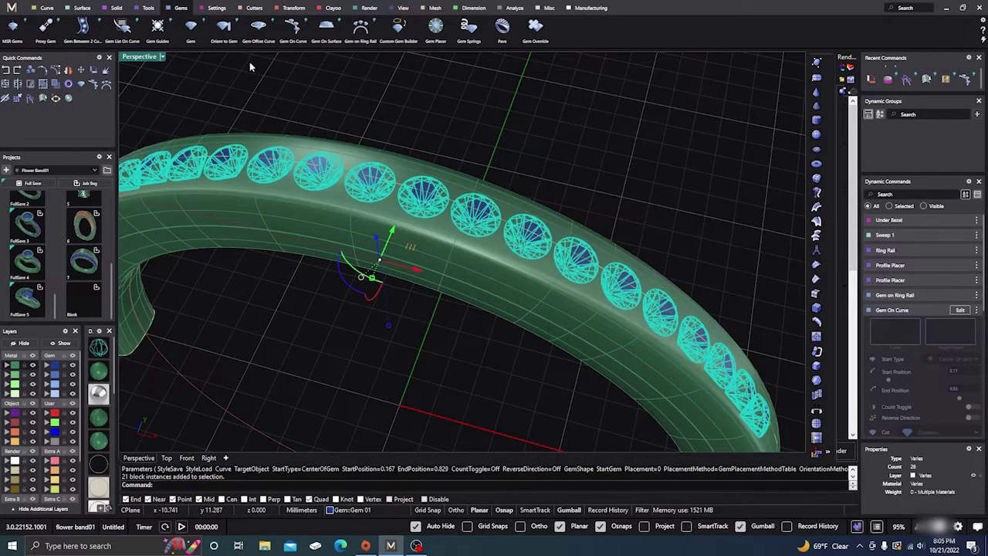
left_click(254, 9)
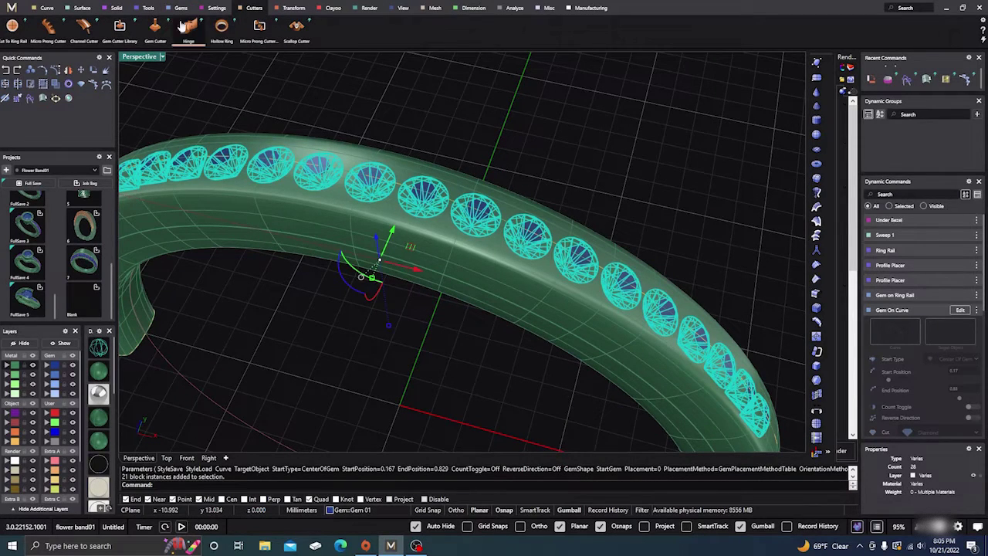
left_click(84, 27)
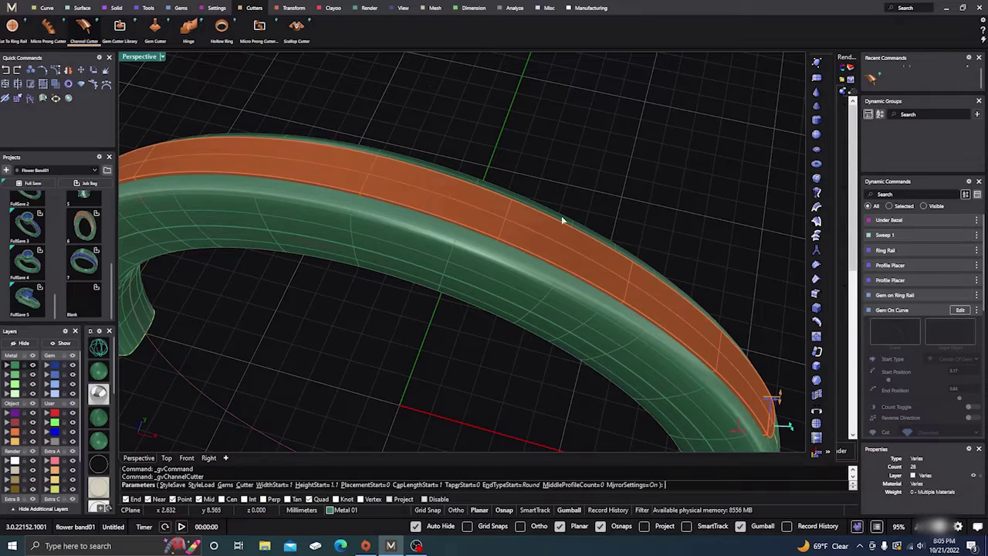
Set the channel cutter's start end type to Flat
scroll(563, 221, "down", 5)
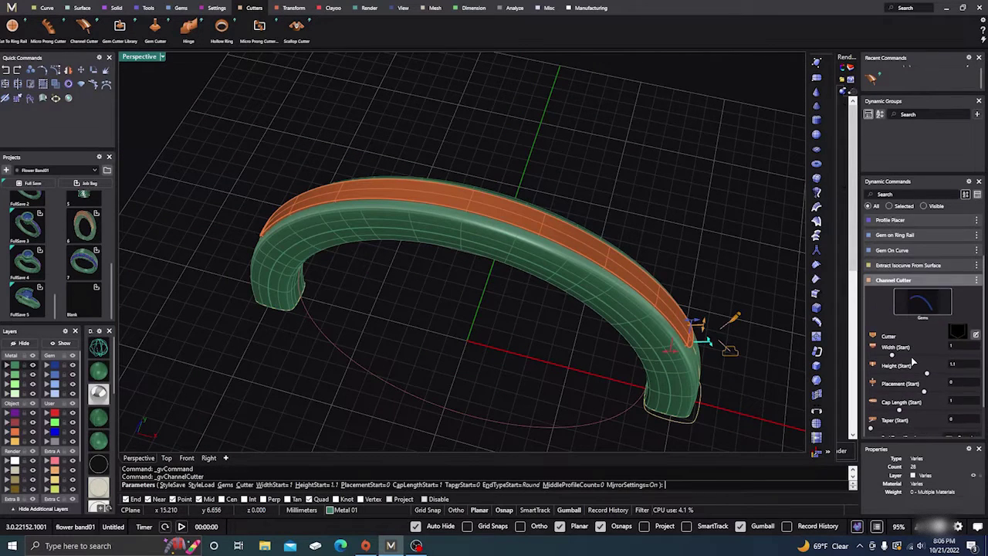
scroll(913, 363, "down", 1)
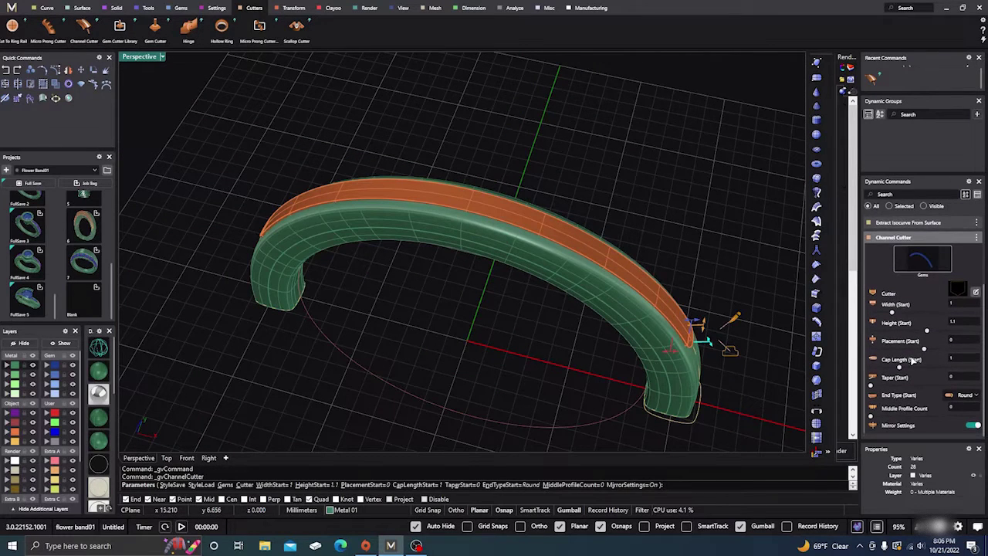
left_click(974, 395)
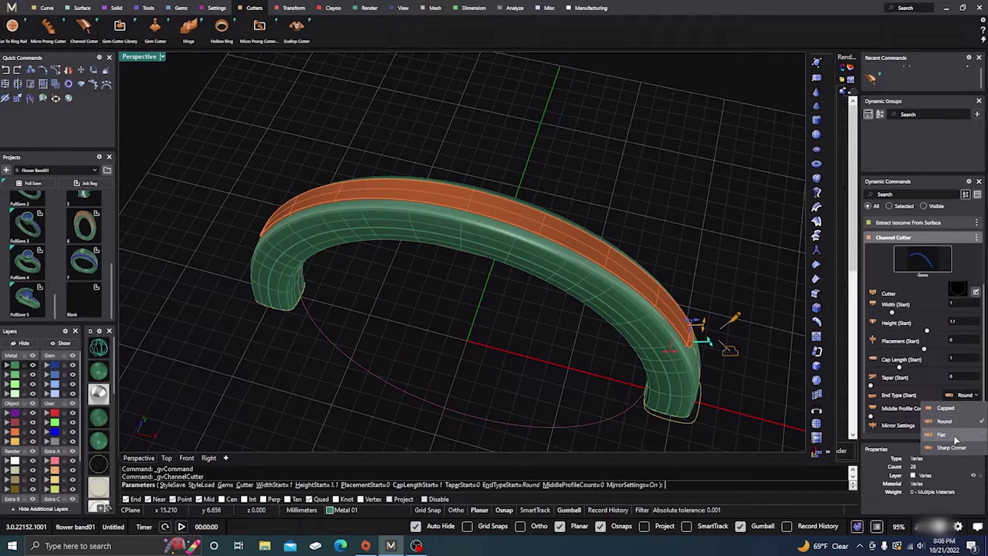
left_click(955, 437)
In wireframe display, extend the channel cutter's start cap length to about 2.36 and widen its start to about 1.19
scroll(668, 273, "down", 2)
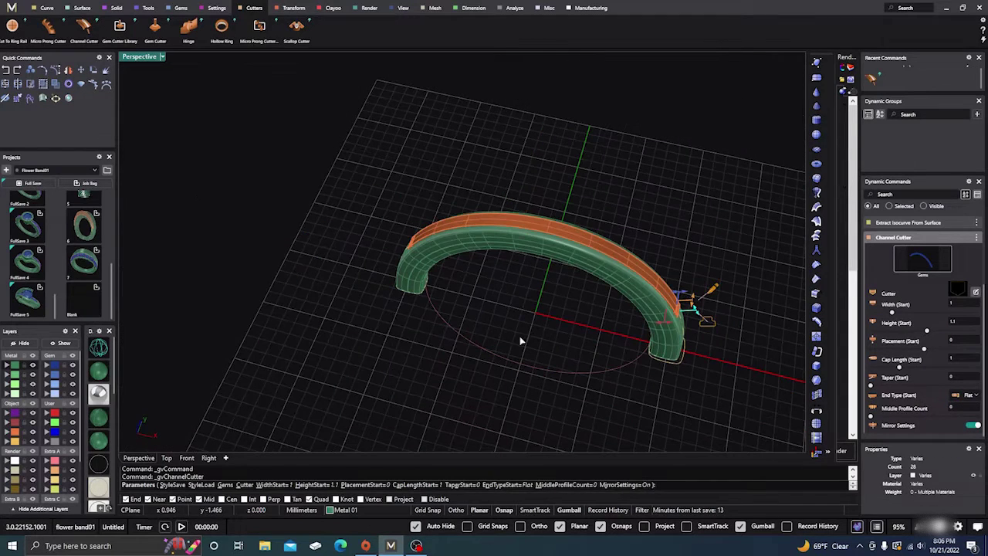
left_click(98, 348)
mouse_move(524, 348)
right_mouse_down()
mouse_move(406, 280)
mouse_move(428, 243)
right_mouse_up()
scroll(429, 242, "up", 5)
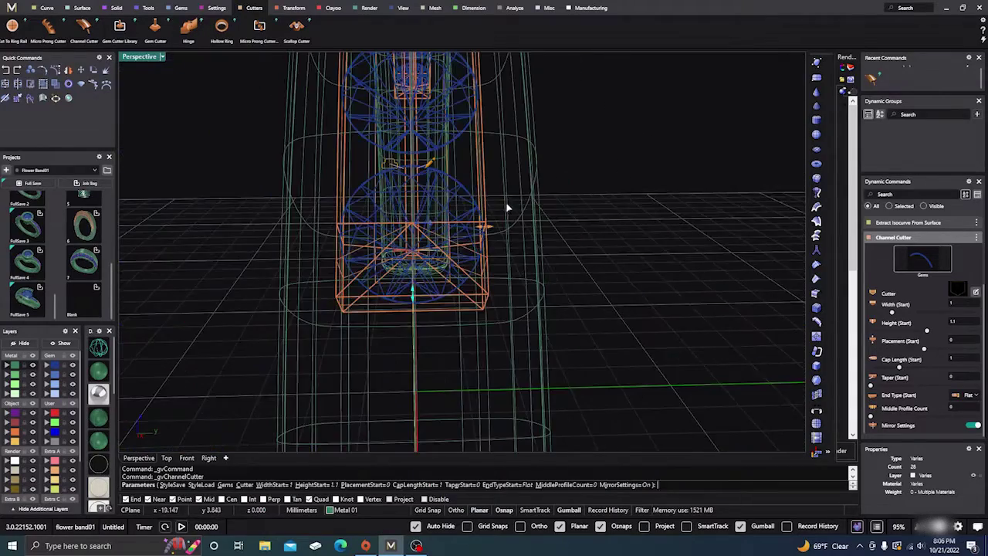
scroll(516, 185, "down", 5)
right_click_drag(518, 177, 499, 270)
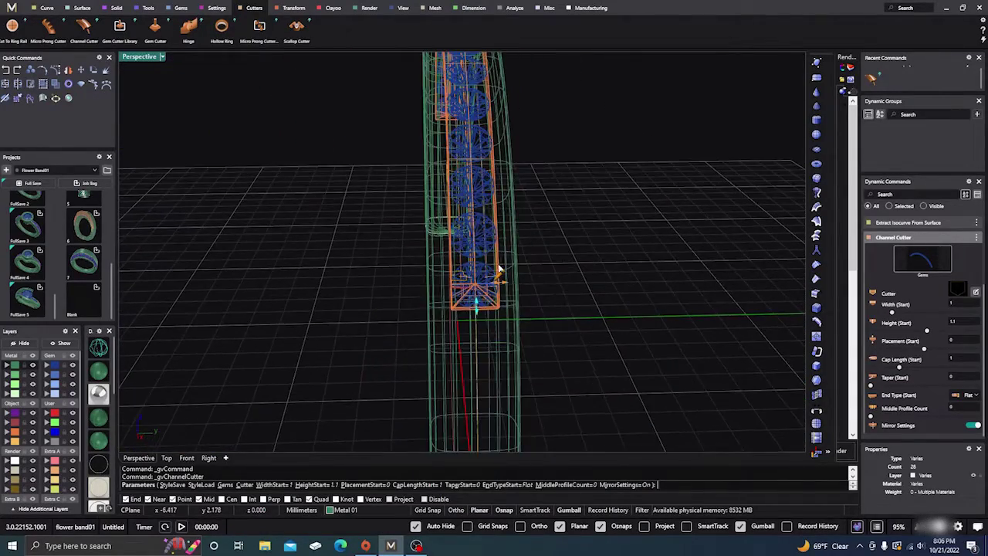
scroll(478, 304, "up", 8)
scroll(478, 304, "down", 5)
left_click_drag(465, 285, 469, 393)
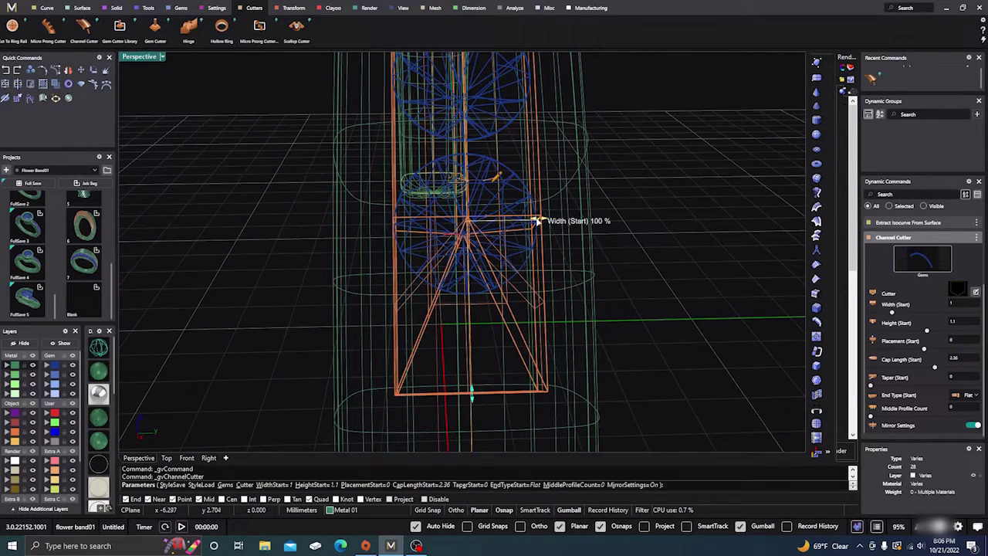
left_click_drag(537, 222, 558, 221)
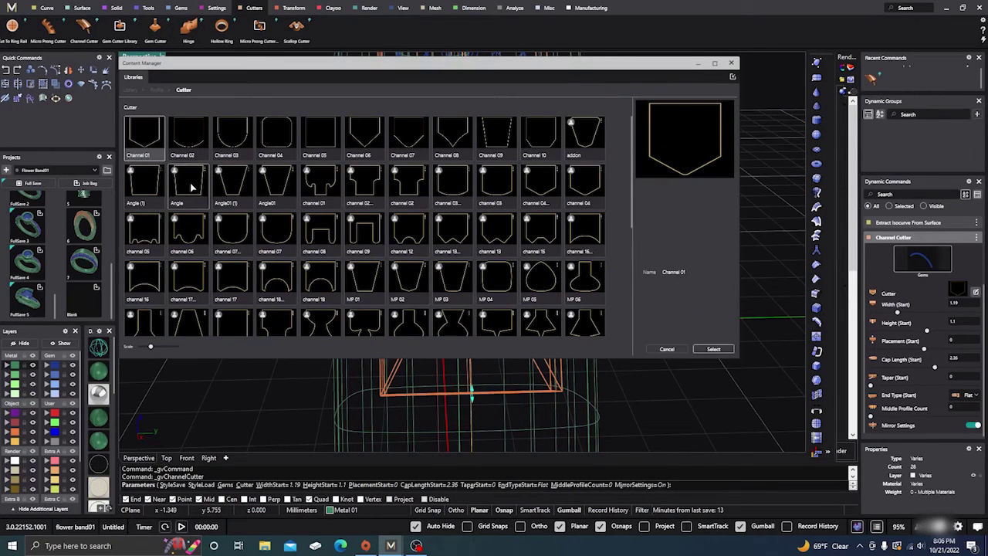
Change the channel cutter's profile to the tapered library profile named Angle
left_click(192, 186)
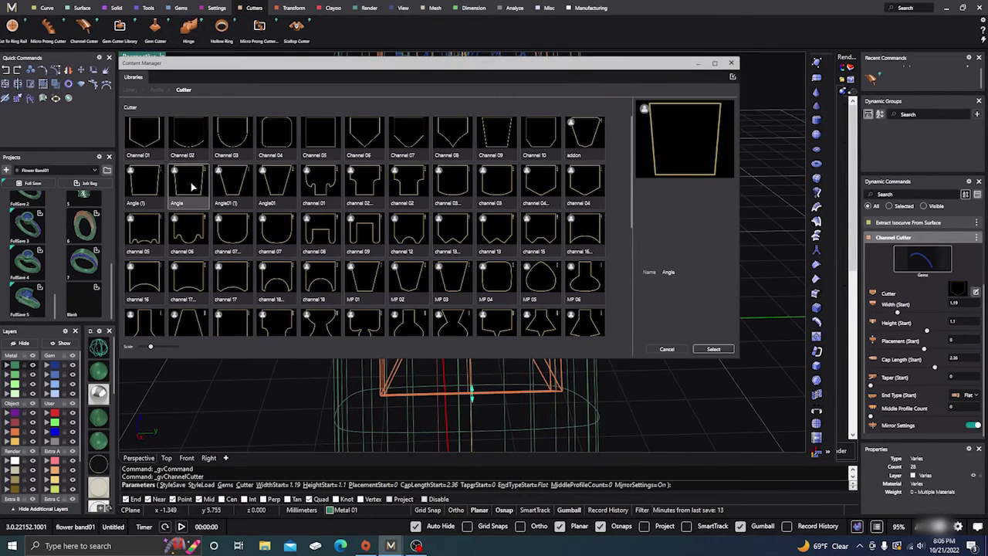
left_click(713, 349)
left_click(732, 63)
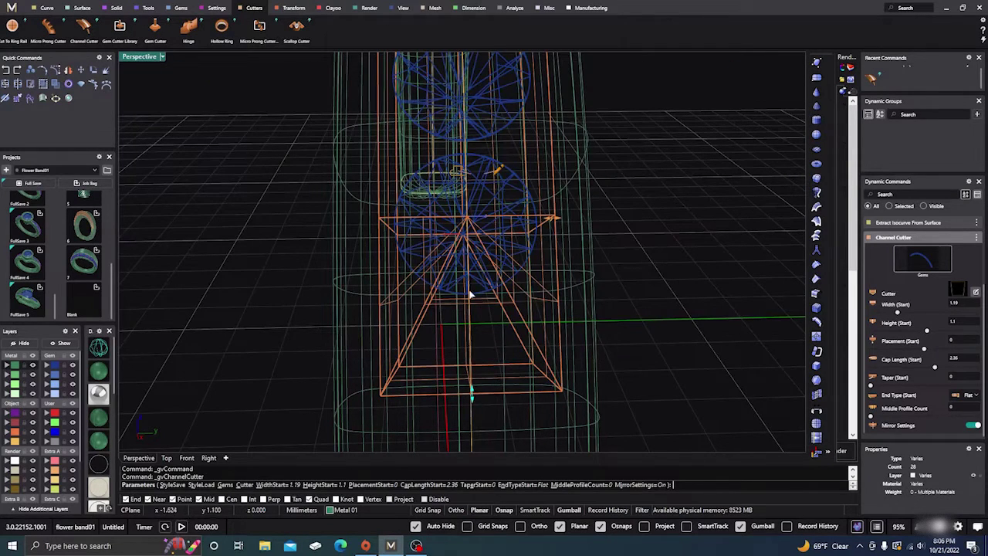
Shift the cutter outward from the arch to a start placement of about 0.52
scroll(328, 355, "down", 2)
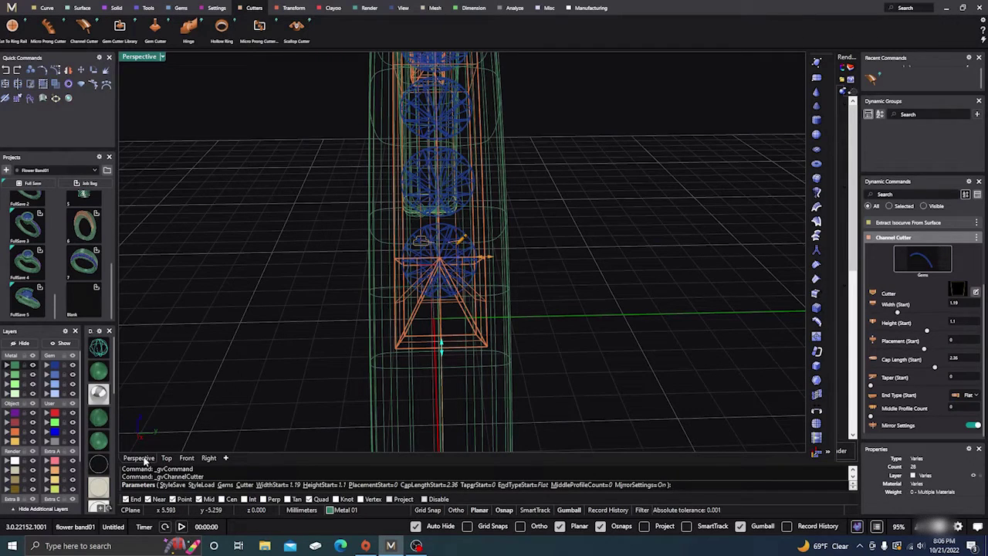
left_click(142, 458)
right_click_drag(228, 389, 315, 362)
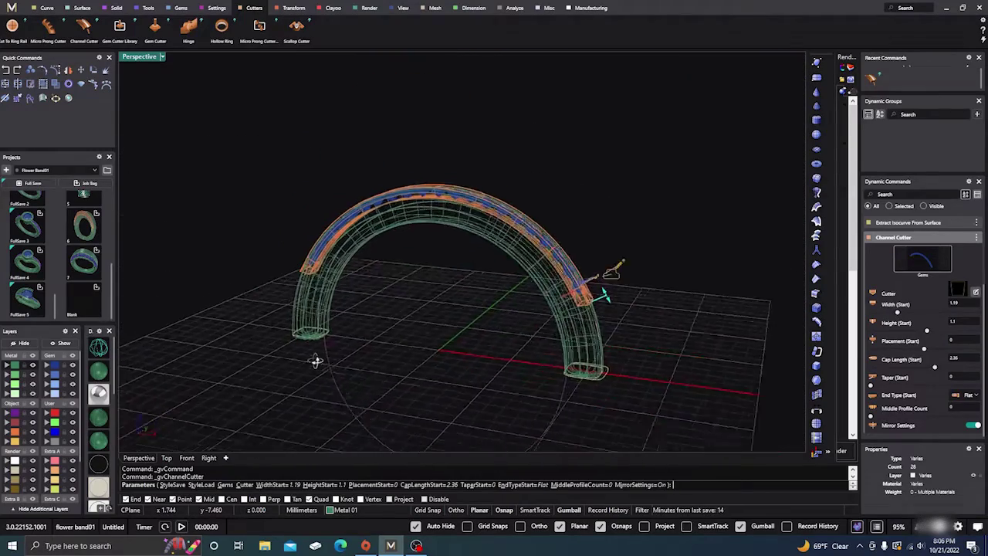
scroll(544, 311, "up", 10)
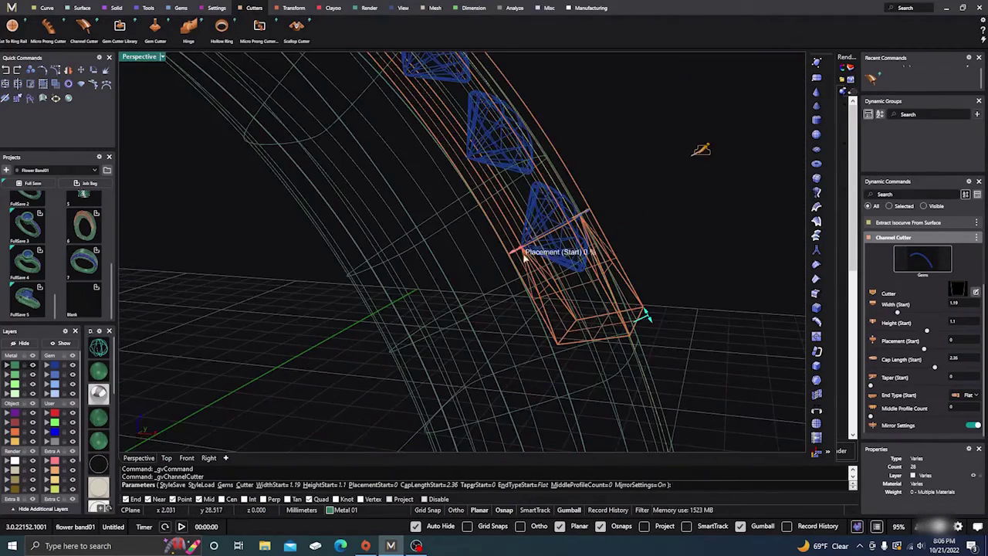
right_click_drag(524, 257, 488, 271)
scroll(472, 273, "down", 5)
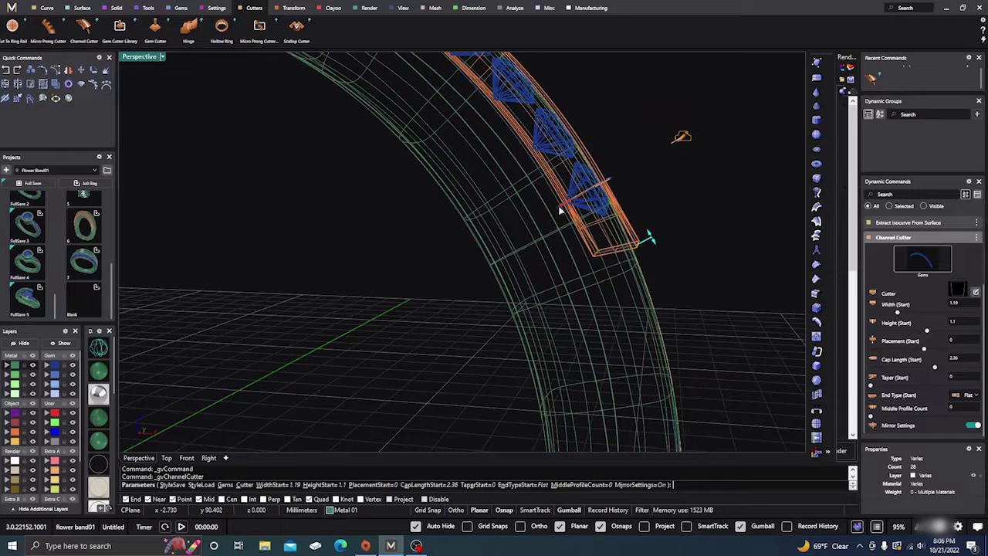
left_click_drag(566, 205, 579, 200)
Widen the channel cutter slightly to a start width of about 1.26 around the gems
scroll(625, 246, "down", 6)
right_click_drag(625, 245, 456, 291)
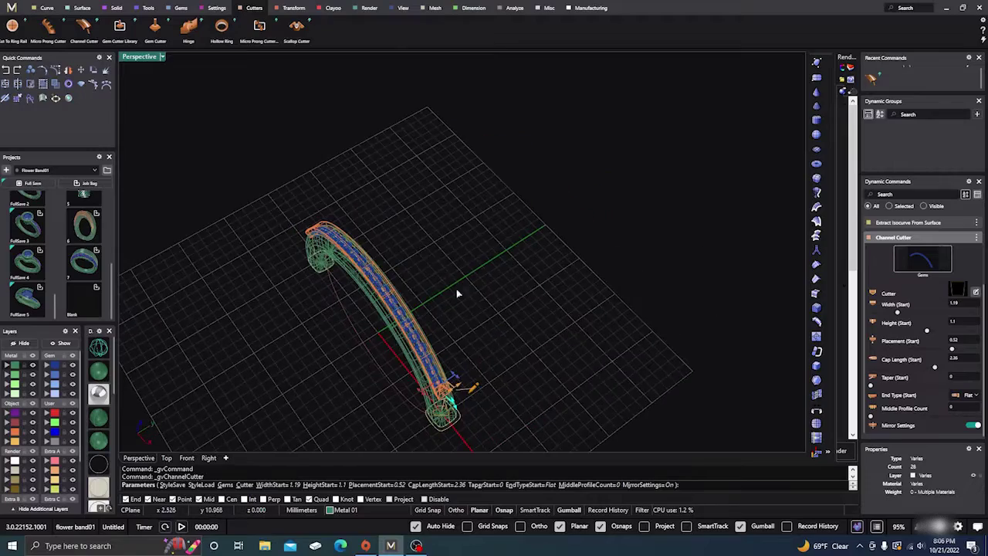
scroll(353, 294, "up", 5)
scroll(363, 319, "up", 6)
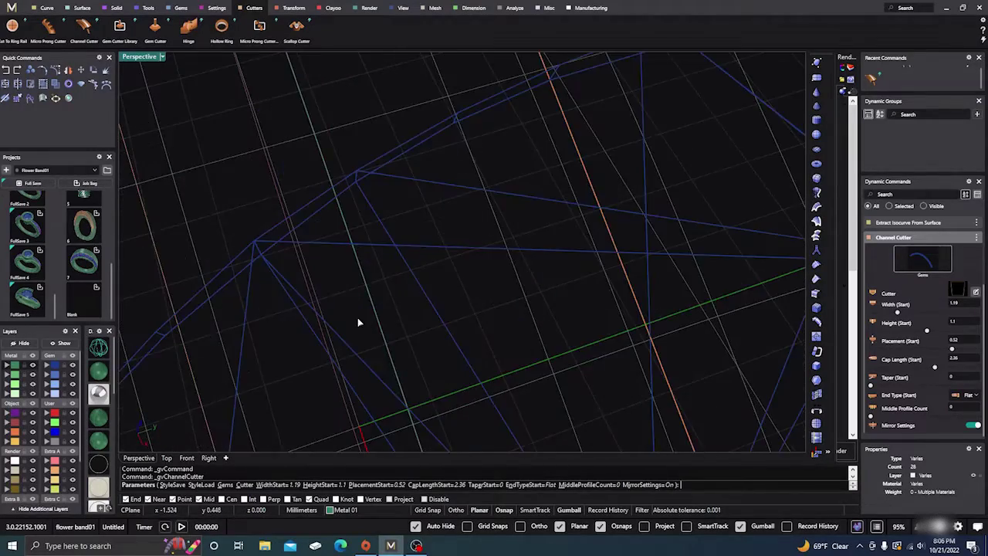
scroll(359, 324, "down", 3)
right_click_drag(406, 280, 455, 314)
scroll(432, 312, "up", 4)
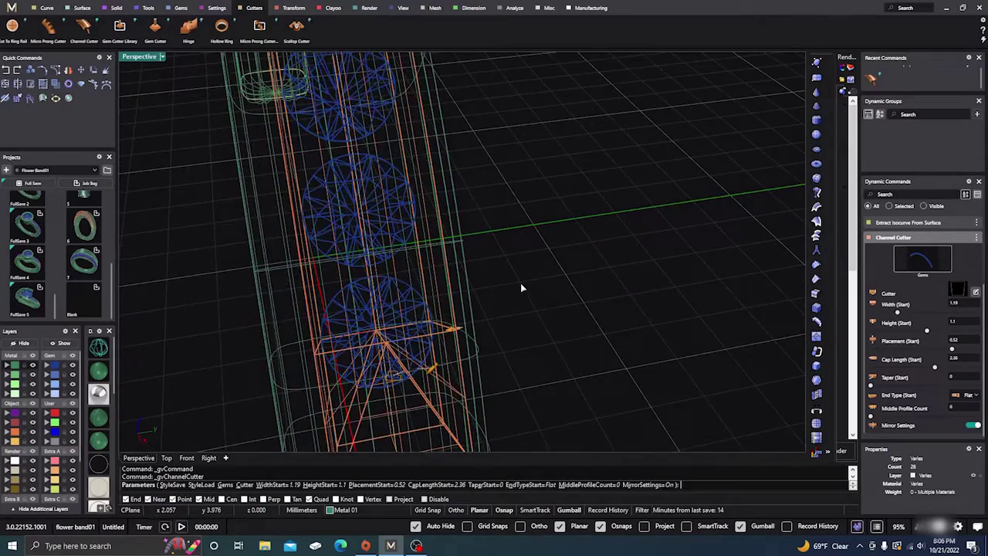
mouse_move(521, 287)
right_mouse_down()
mouse_move(518, 273)
mouse_move(547, 273)
mouse_move(538, 279)
right_mouse_up()
scroll(340, 247, "up", 2)
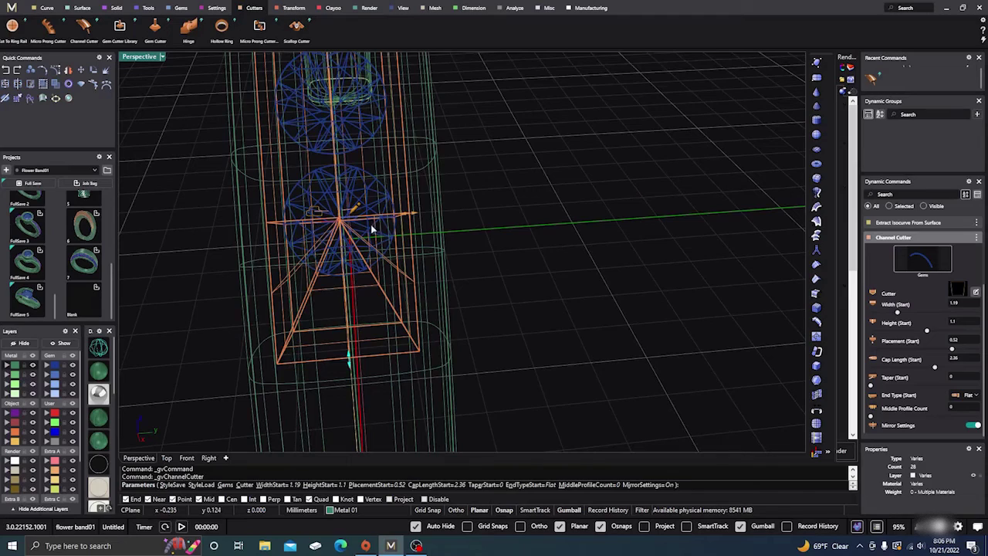
left_click_drag(411, 216, 414, 216)
Accept the channel cutter and return the Perspective view to shaded display
scroll(465, 222, "down", 3)
right_click_drag(498, 269, 554, 311)
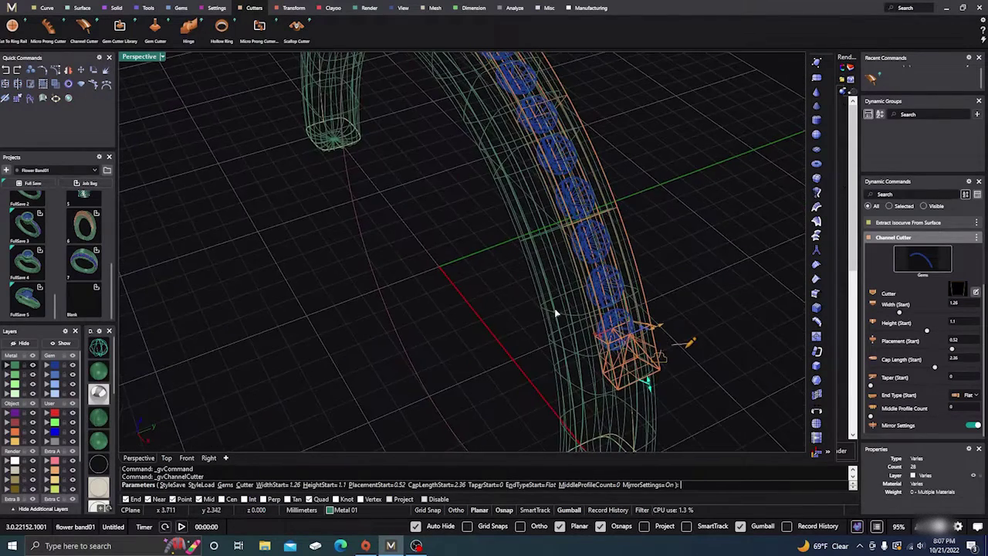
key("Return")
scroll(463, 308, "down", 3)
right_click_drag(452, 308, 147, 346)
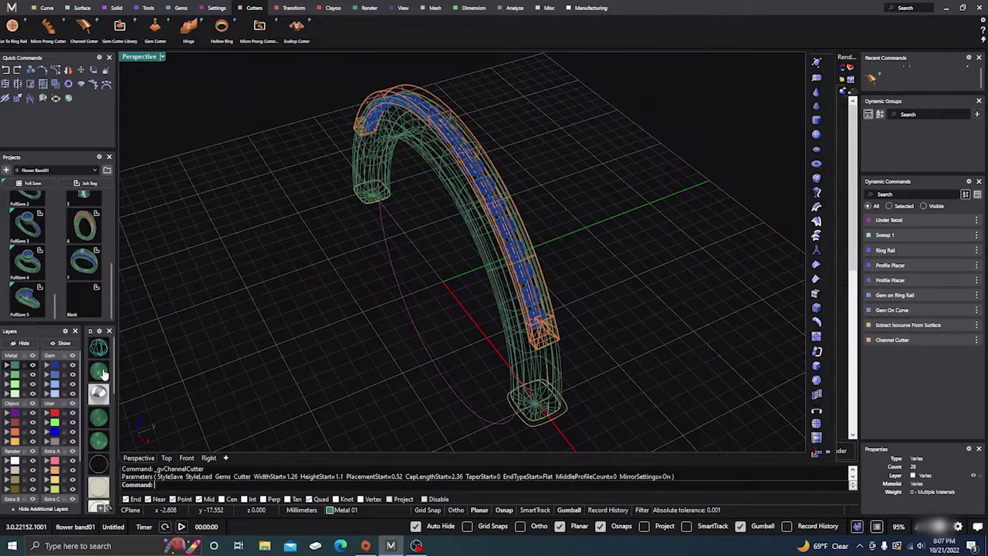
right_click_drag(253, 304, 239, 288)
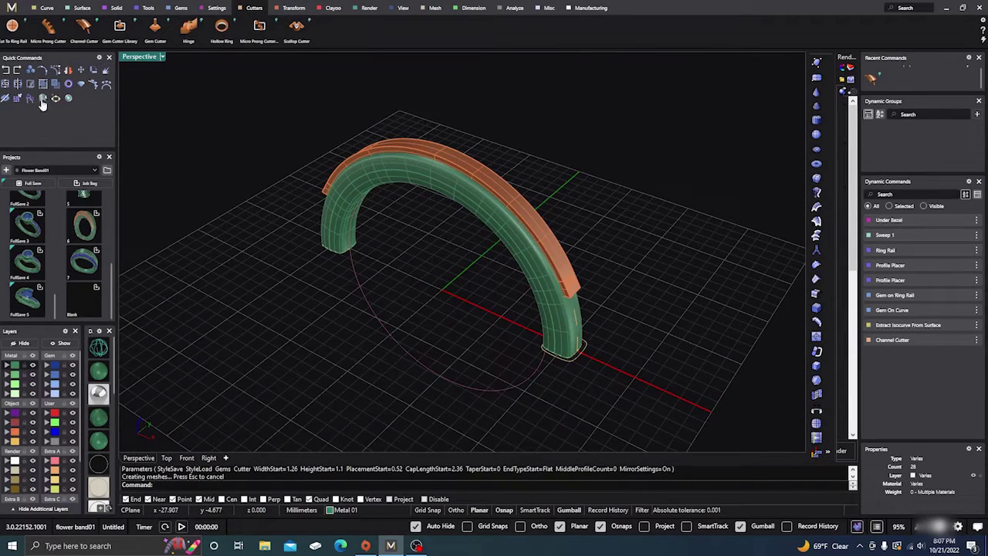
Subtract the channel cutter from the arch with a Boolean Difference, accept it, and inspect the cut channel around the gems
left_click(116, 8)
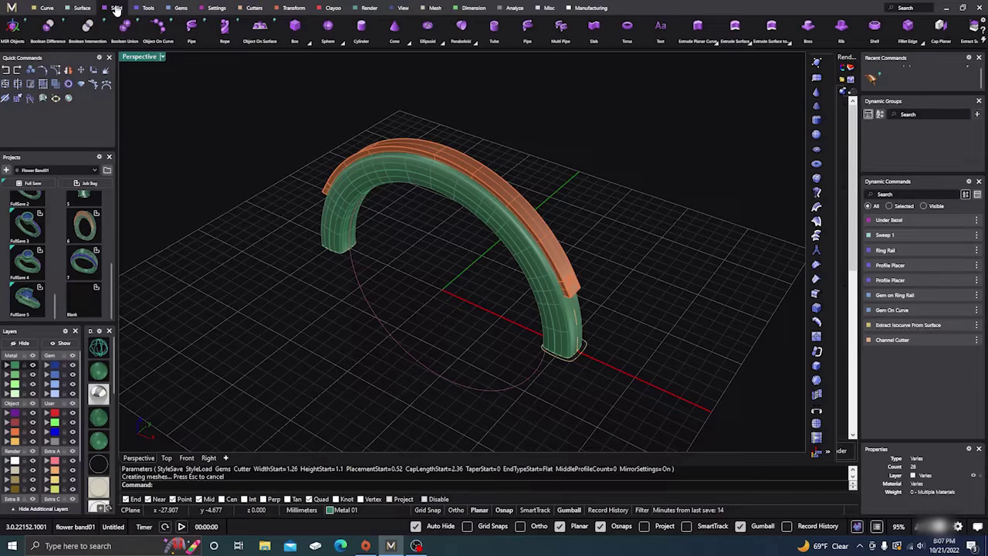
left_click(47, 26)
left_click(426, 179)
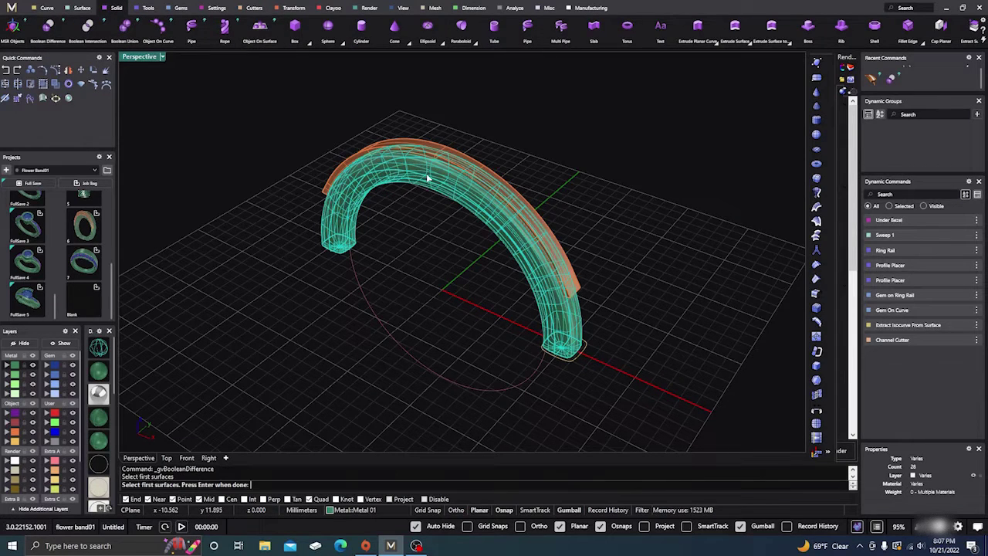
key("Return")
left_click(444, 152)
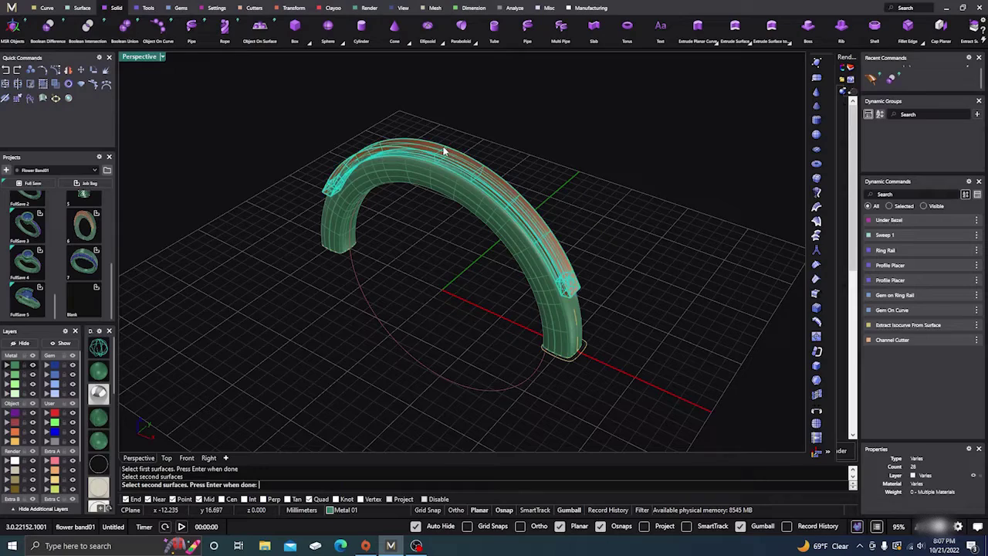
key("Return")
right_click_drag(430, 225, 410, 263)
scroll(411, 262, "up", 2)
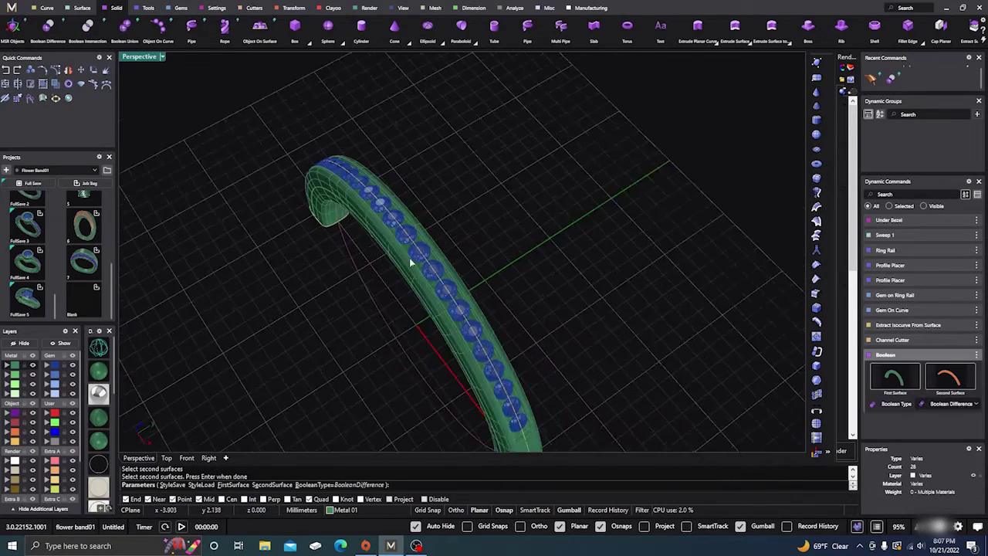
scroll(432, 260, "up", 8)
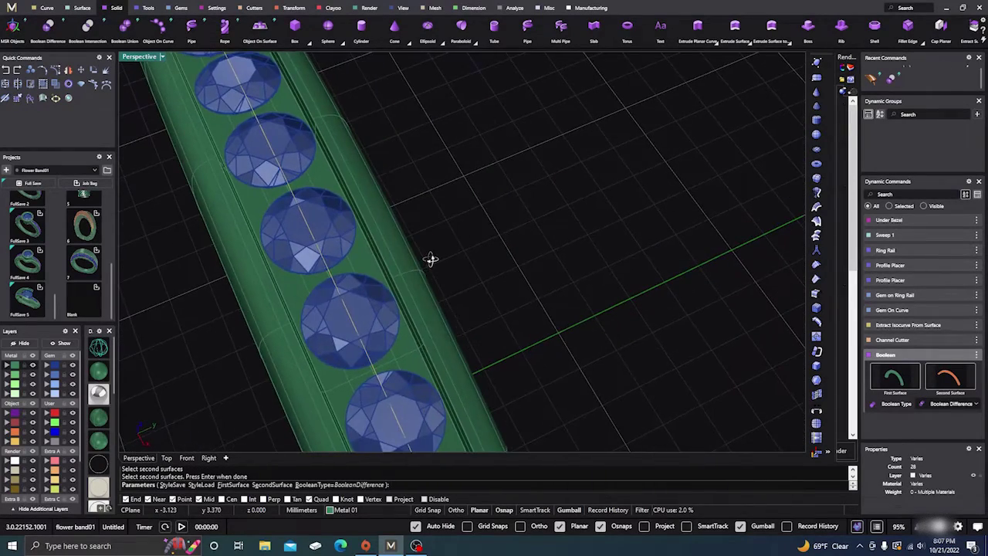
scroll(444, 246, "down", 5)
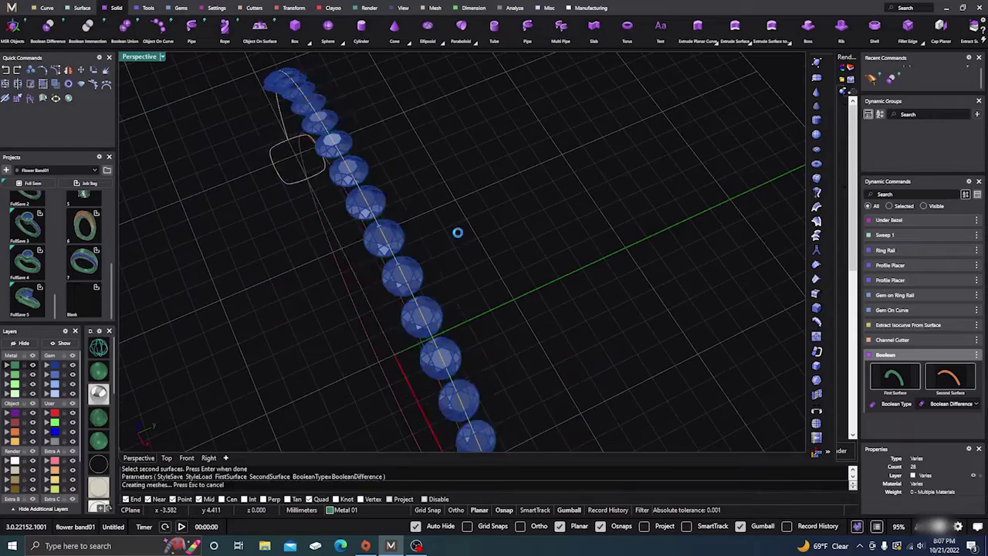
right_click_drag(461, 280, 491, 264)
scroll(410, 265, "down", 3)
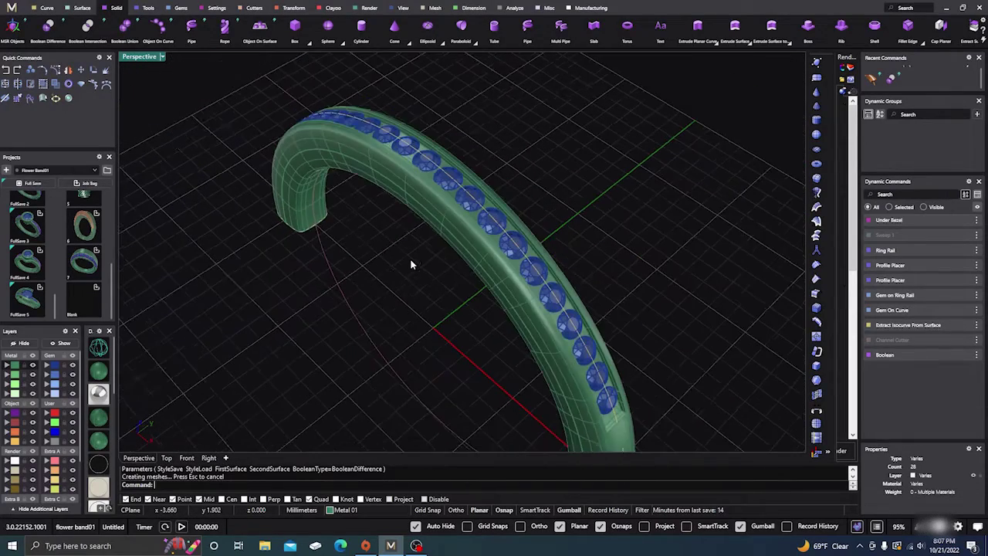
right_click_drag(409, 265, 470, 269)
scroll(496, 248, "up", 4)
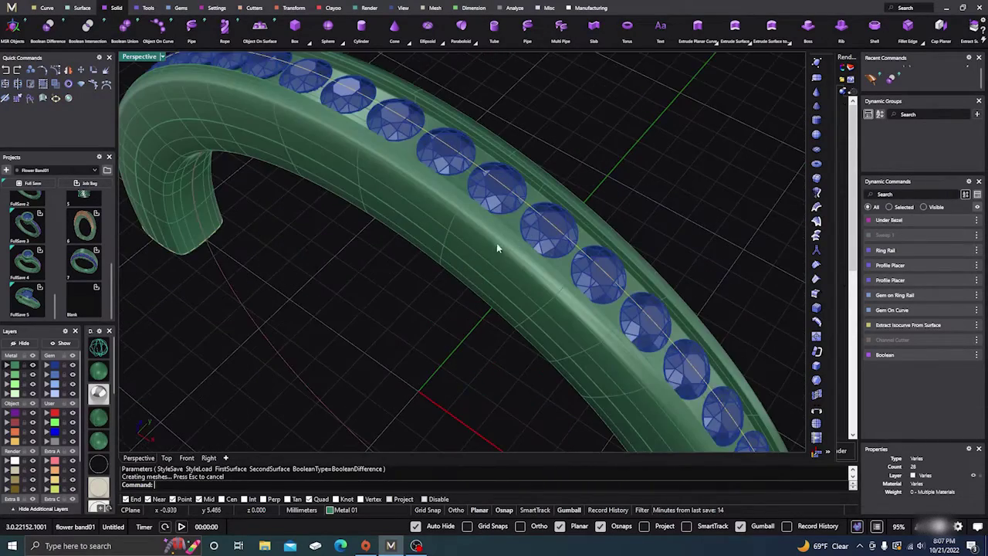
left_click(490, 204)
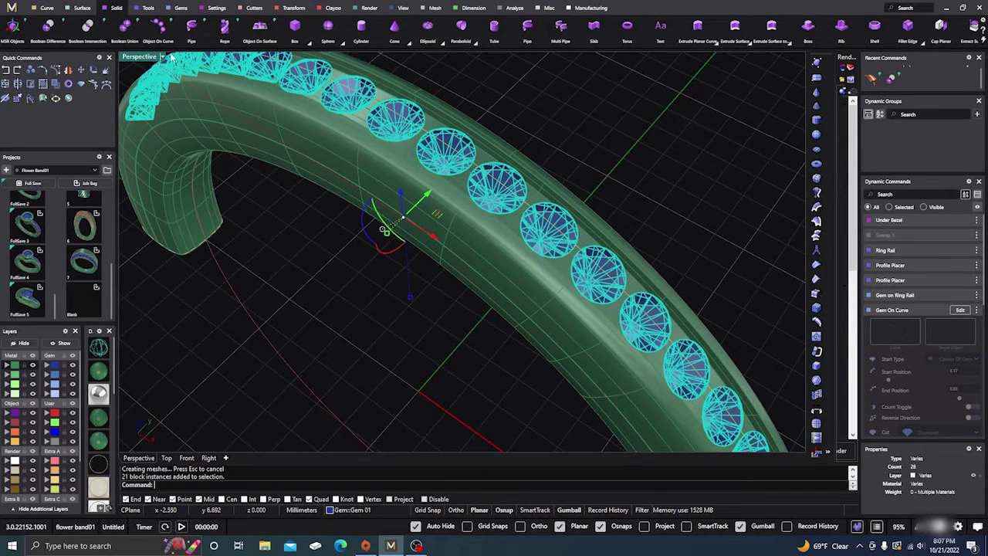
left_click(159, 31)
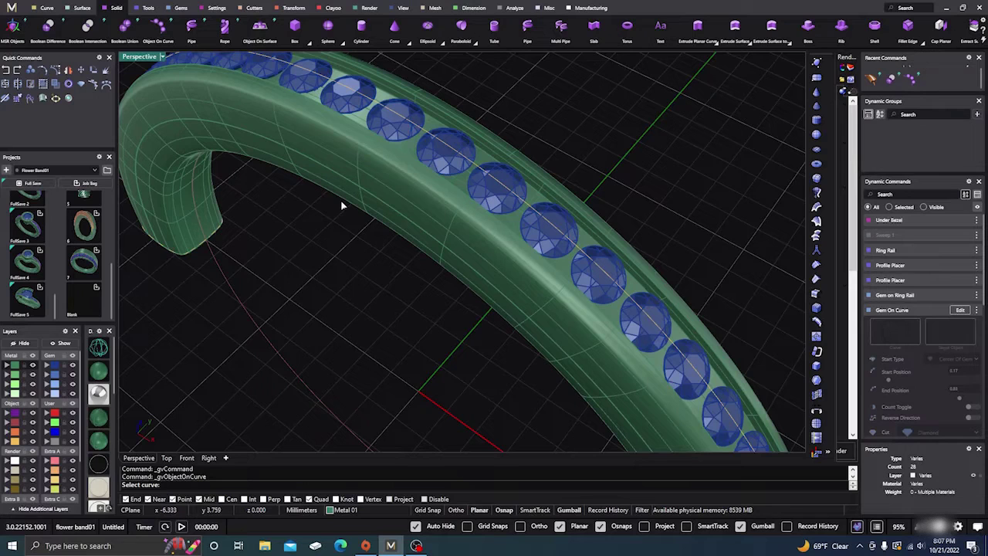
key("Escape")
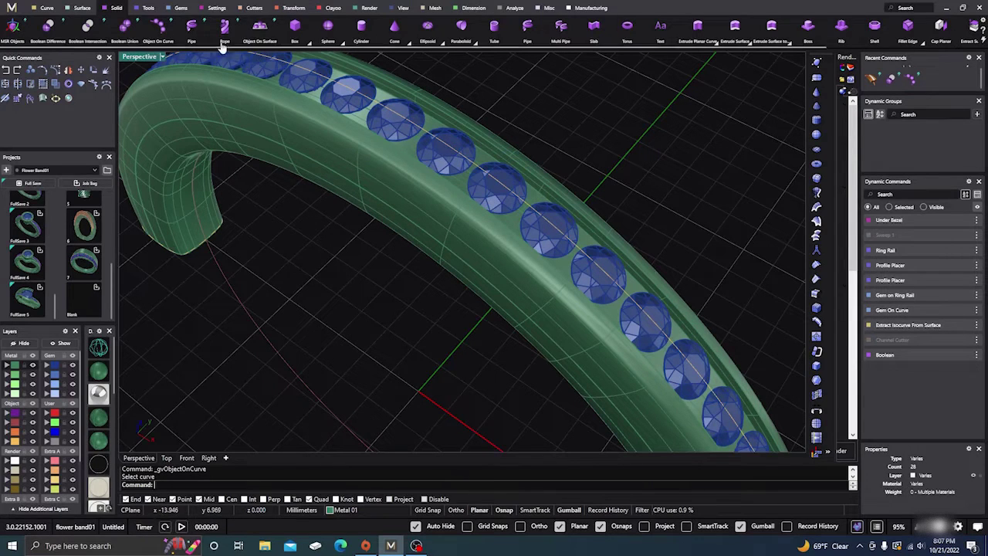
Add prongs to the row of gems with the Prong Placer and raise their height offset to about 0.24
left_click(384, 133)
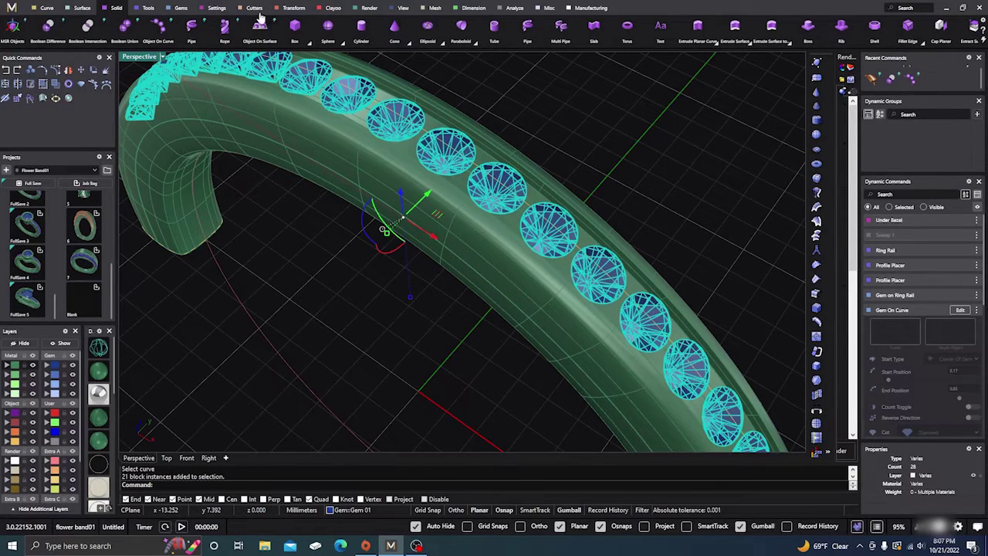
left_click(217, 8)
left_click(220, 29)
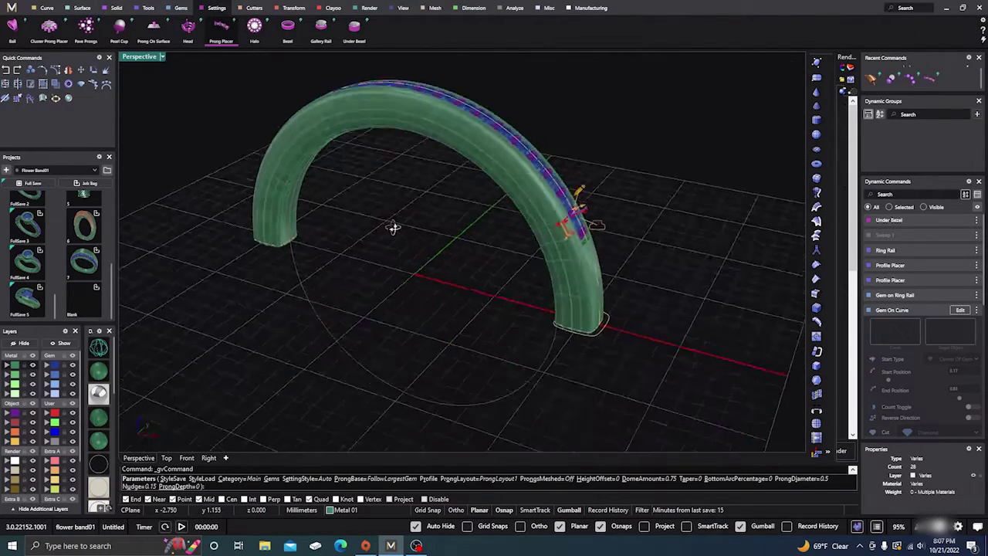
scroll(551, 216, "up", 5)
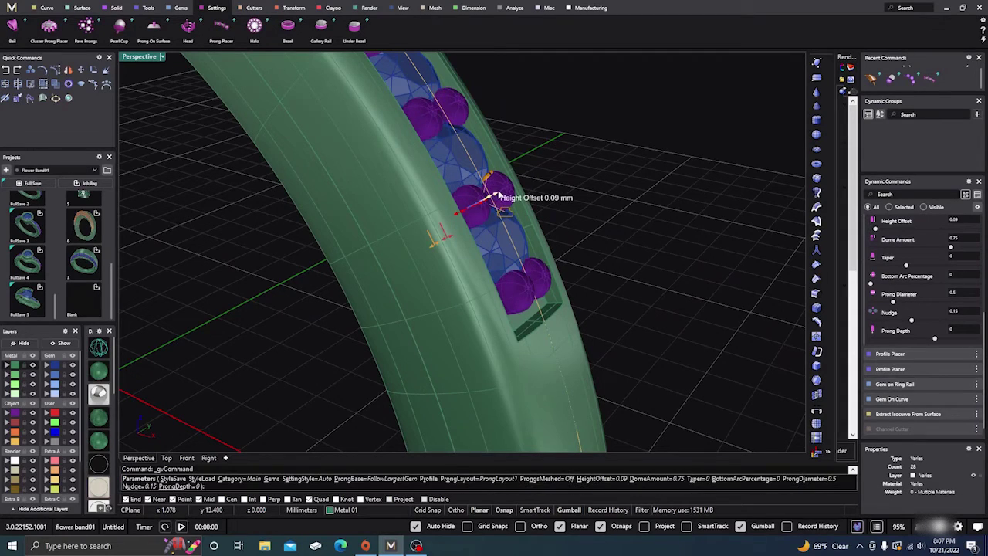
left_click_drag(499, 195, 502, 193)
scroll(637, 216, "down", 7)
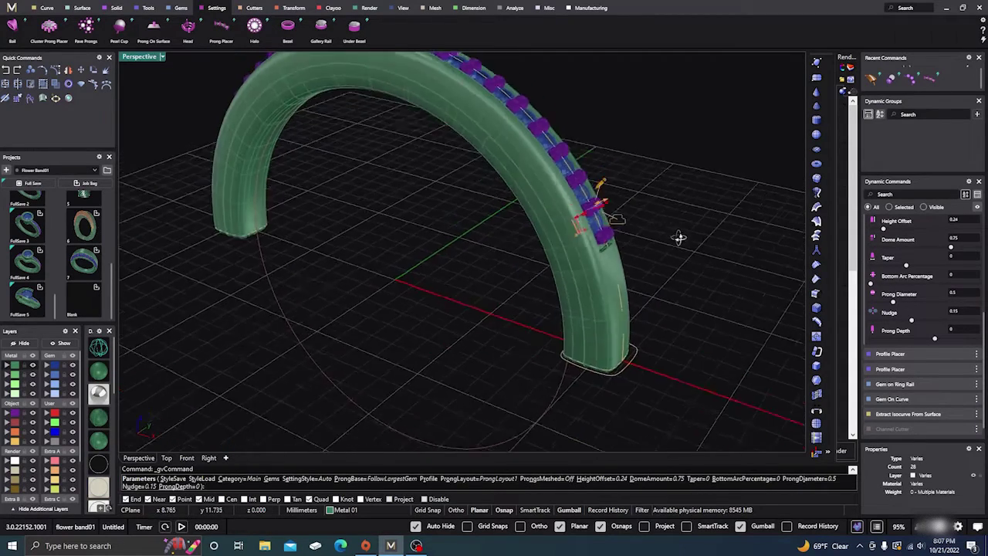
Check the prongs along the row and at the channel's ends, and accept the prong placement
right_click_drag(679, 236, 615, 239)
scroll(355, 233, "up", 2)
scroll(355, 232, "up", 5)
mouse_move(451, 261)
right_mouse_down()
mouse_move(434, 258)
mouse_move(445, 259)
right_mouse_up()
scroll(446, 260, "down", 10)
right_click_drag(390, 287, 606, 294)
scroll(498, 243, "up", 10)
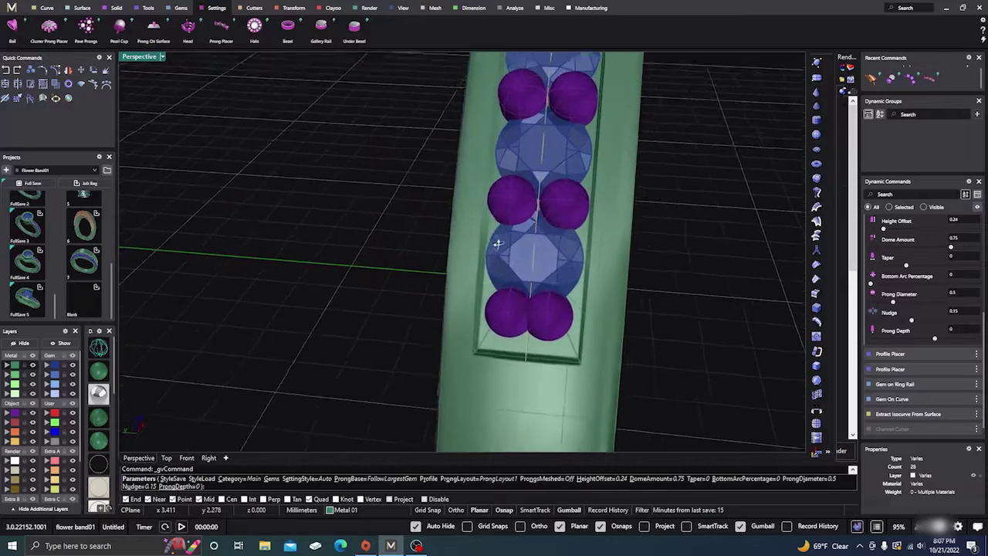
right_click_drag(498, 244, 498, 245)
scroll(496, 311, "down", 10)
right_click_drag(496, 312, 396, 313)
right_click(373, 348)
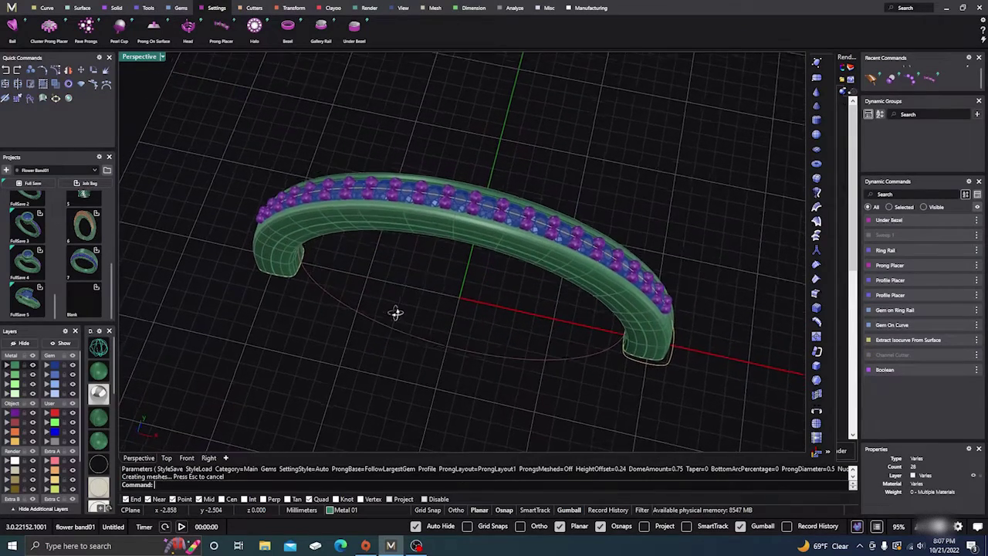
Add Gem Cutters to the row of gems on the arch and shorten their bottom length to about 2.31 mm
left_click(427, 193)
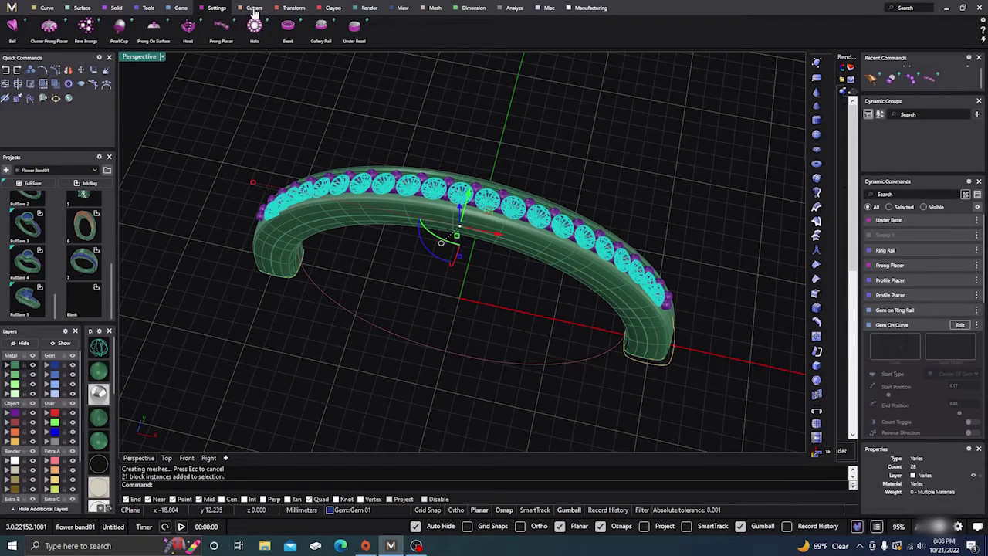
left_click(255, 10)
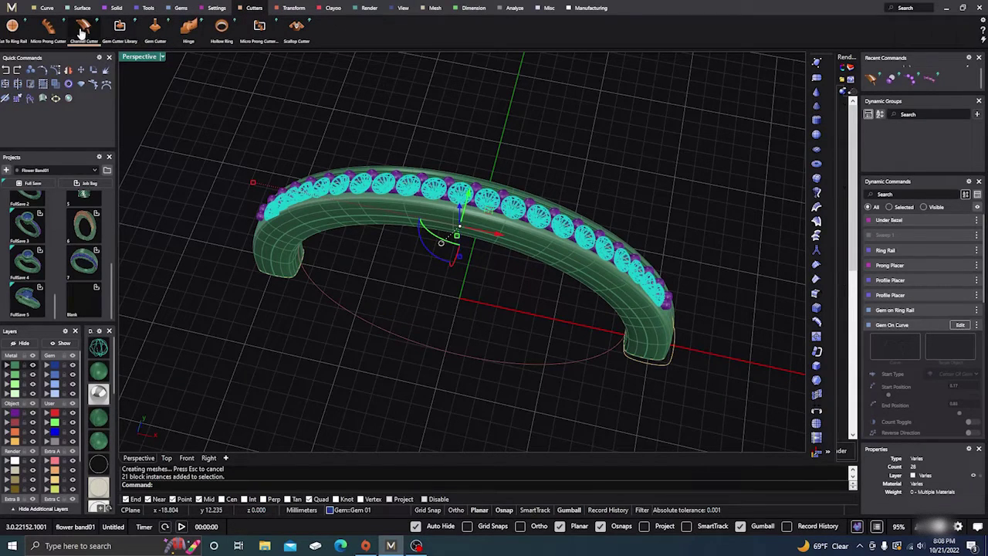
left_click(155, 32)
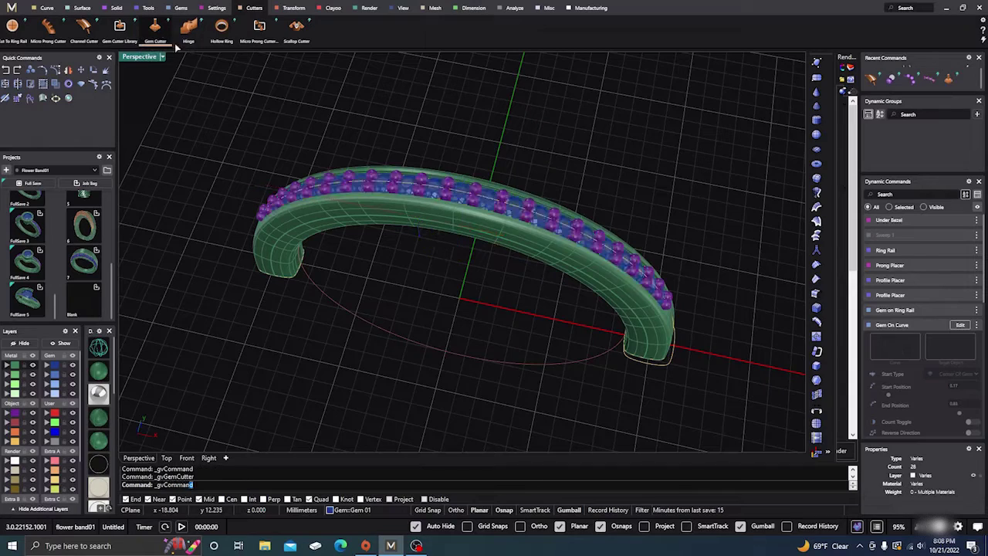
right_click_drag(376, 332, 407, 270)
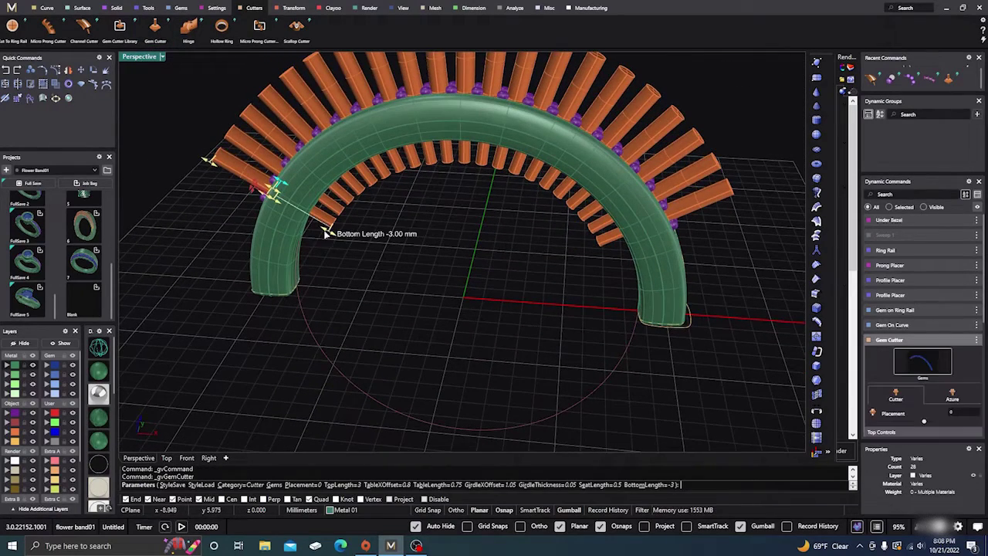
left_click_drag(328, 233, 319, 222)
right_click_drag(320, 221, 377, 239)
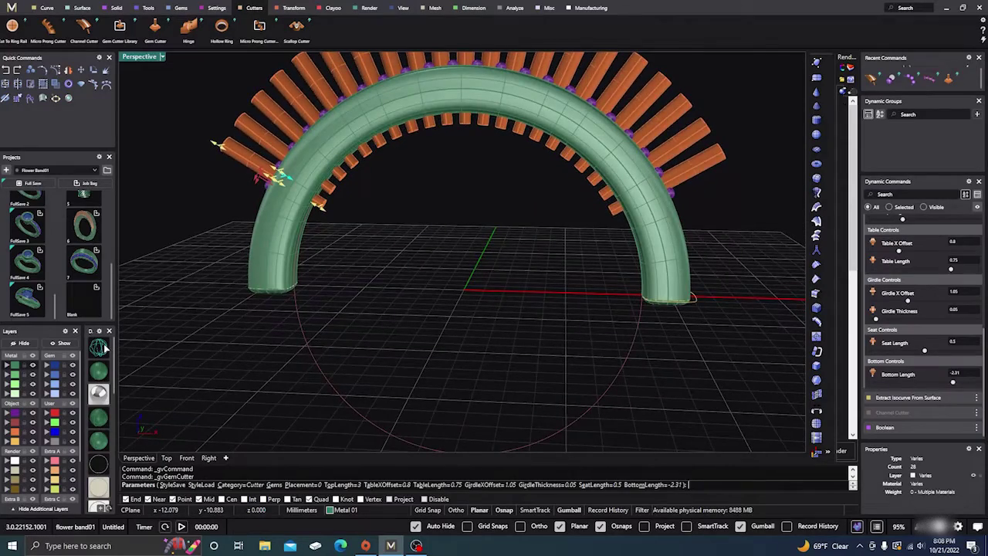
In wireframe display, reduce the gem cutters' seat length to about 0.3 and their top length to about 0.91 mm
left_click(99, 348)
scroll(282, 166, "up", 6)
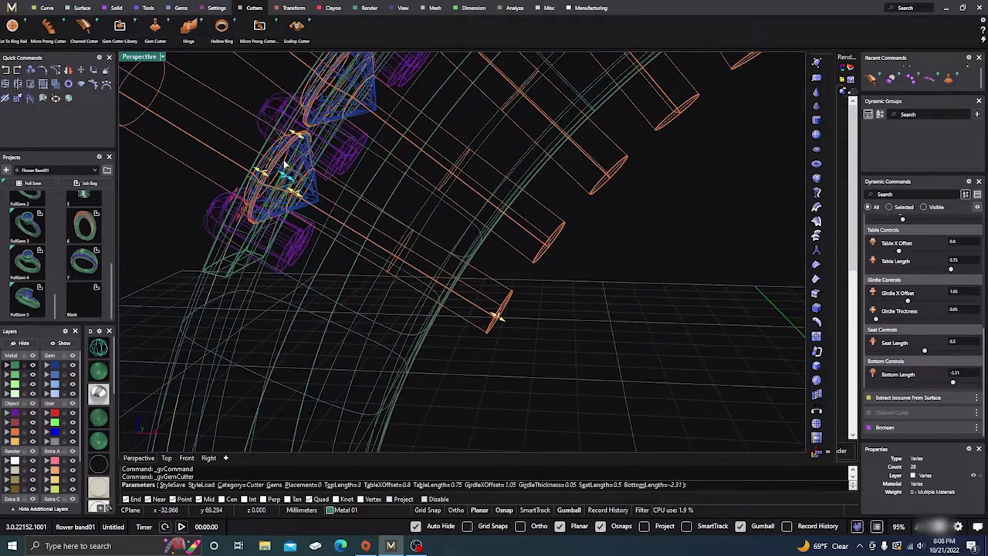
left_click_drag(292, 192, 290, 186)
right_click_drag(402, 232, 648, 332)
left_click_drag(196, 126, 316, 197)
scroll(302, 168, "down", 7)
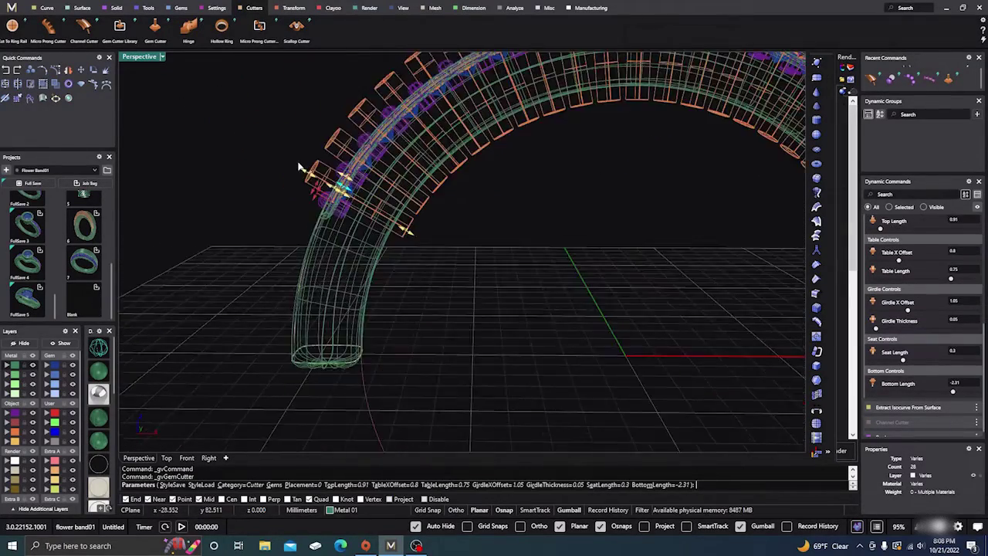
Check the gem cutters along the arch, accept them, and return the Perspective view to shaded display
right_click_drag(519, 262, 459, 284)
scroll(458, 282, "down", 5)
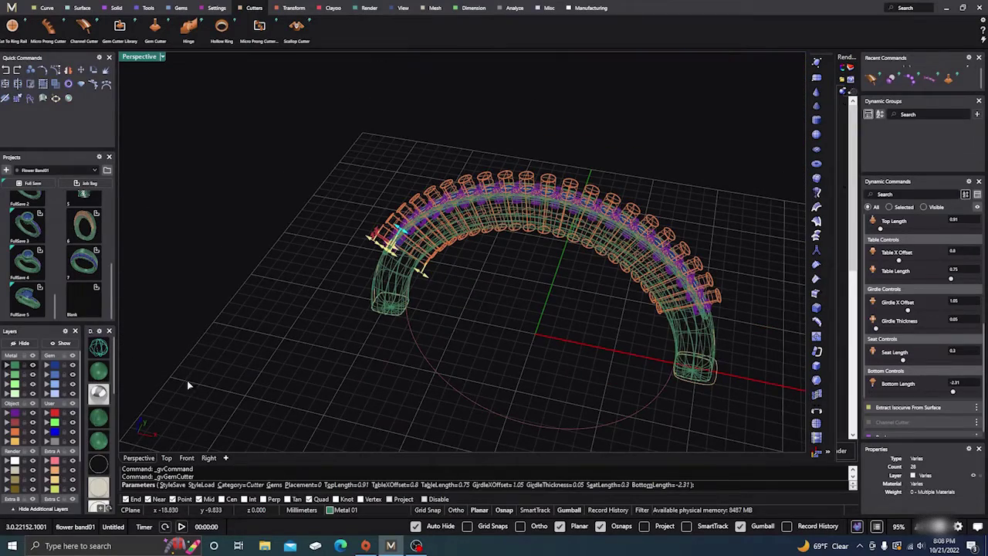
right_click(228, 297)
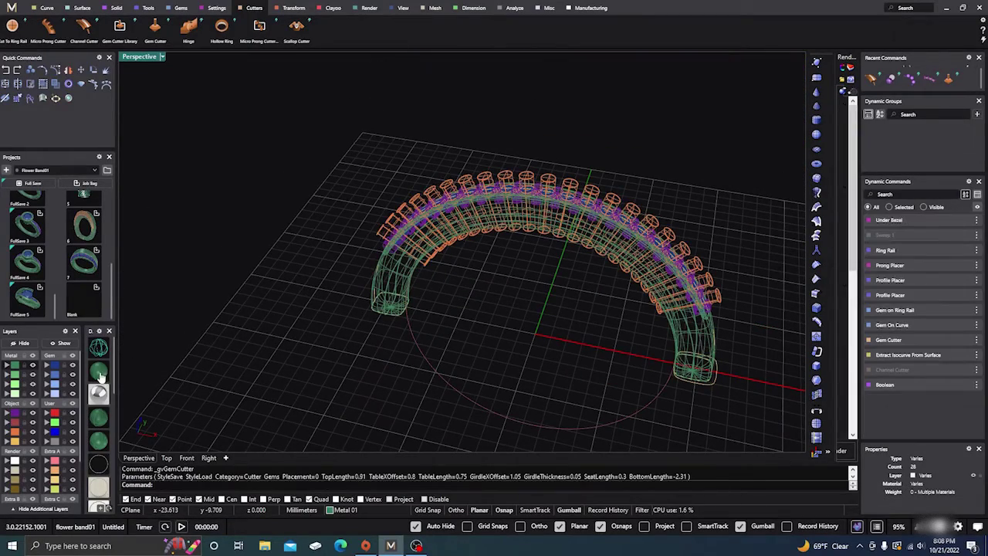
left_click(101, 375)
scroll(371, 173, "down", 4)
right_click_drag(346, 193, 352, 226)
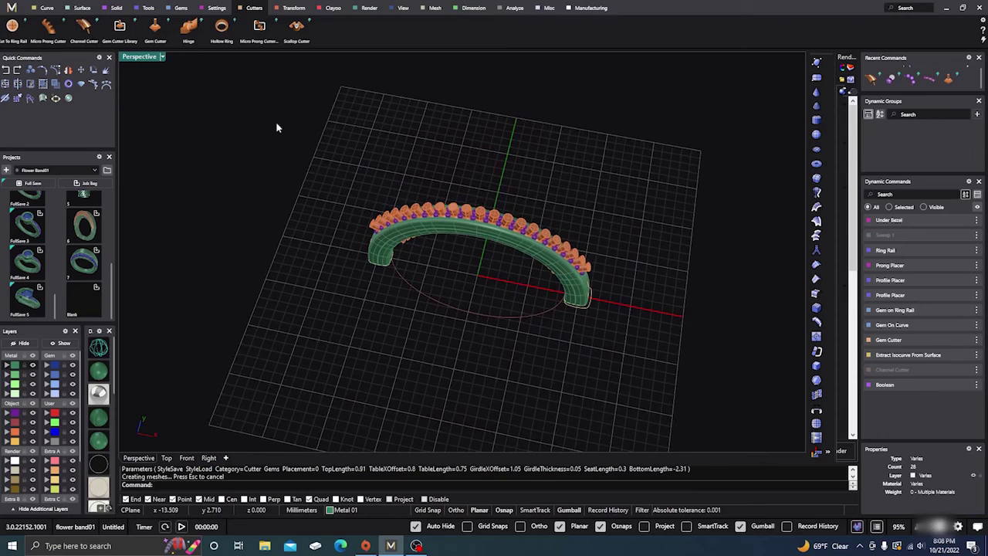
Subtract the gem cutters from the arch with a Boolean Difference, inspect the cut holes, and accept it
left_click(116, 8)
left_click(48, 25)
scroll(441, 265, "up", 2)
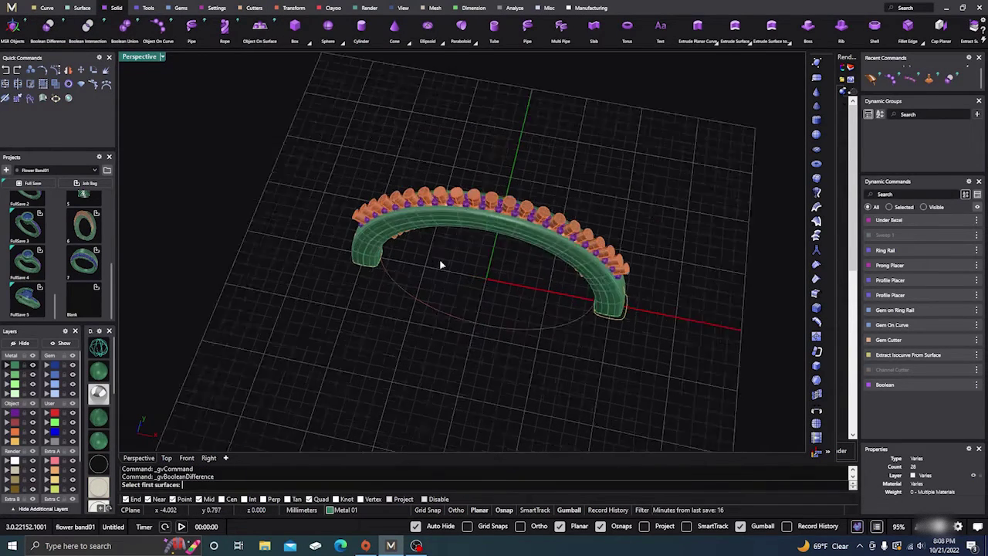
scroll(461, 190, "up", 2)
left_click(461, 193)
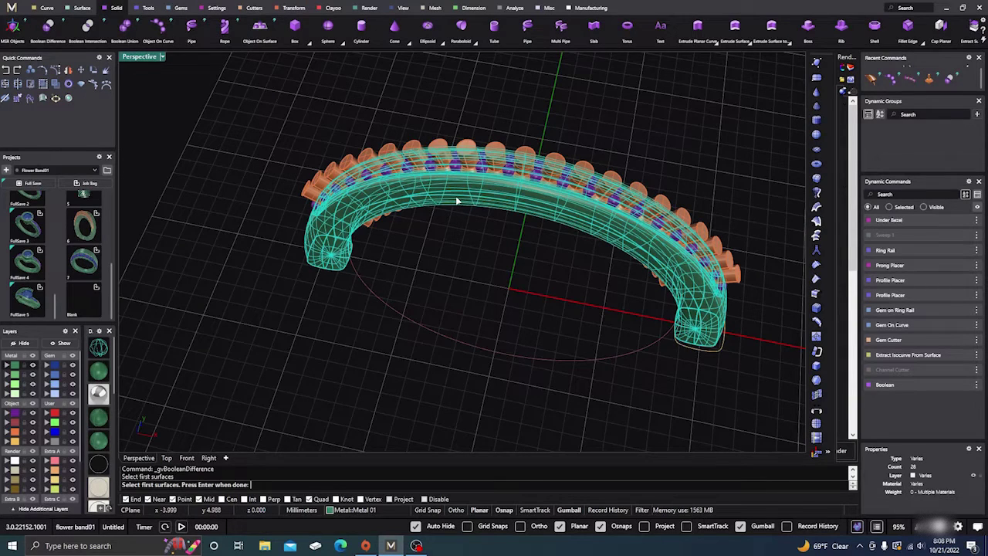
key("Return")
left_click(466, 151)
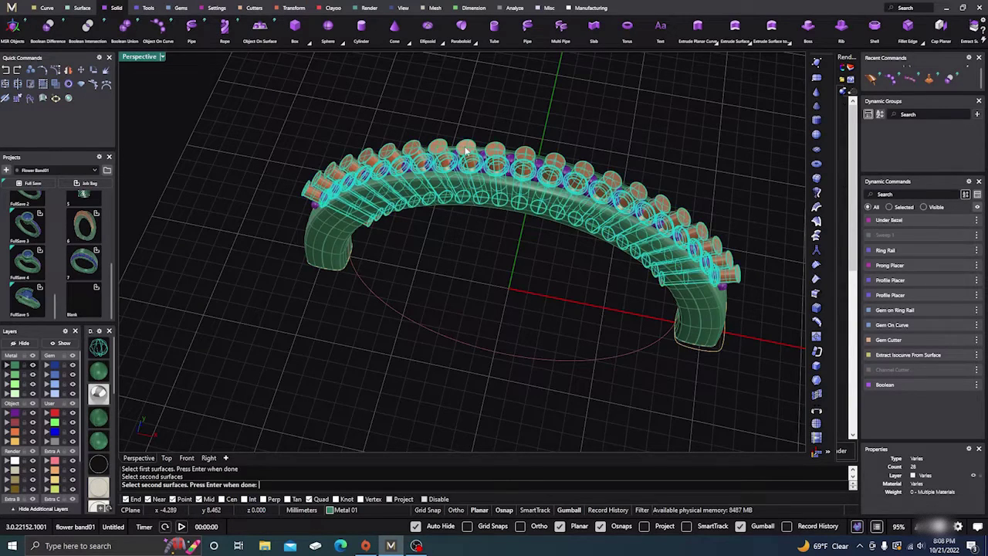
key("Return")
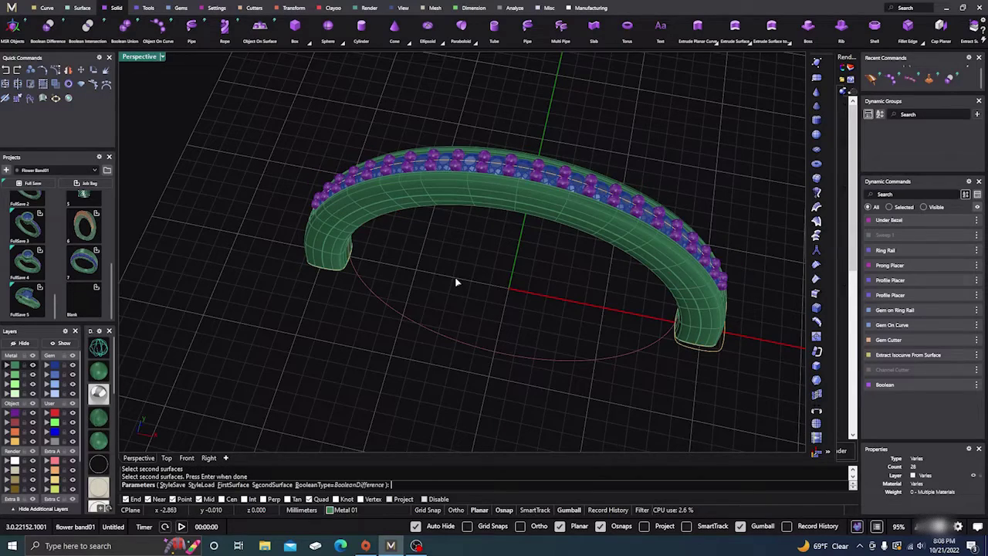
right_click_drag(445, 322, 496, 199)
right_click_drag(545, 169, 525, 283)
key("Return")
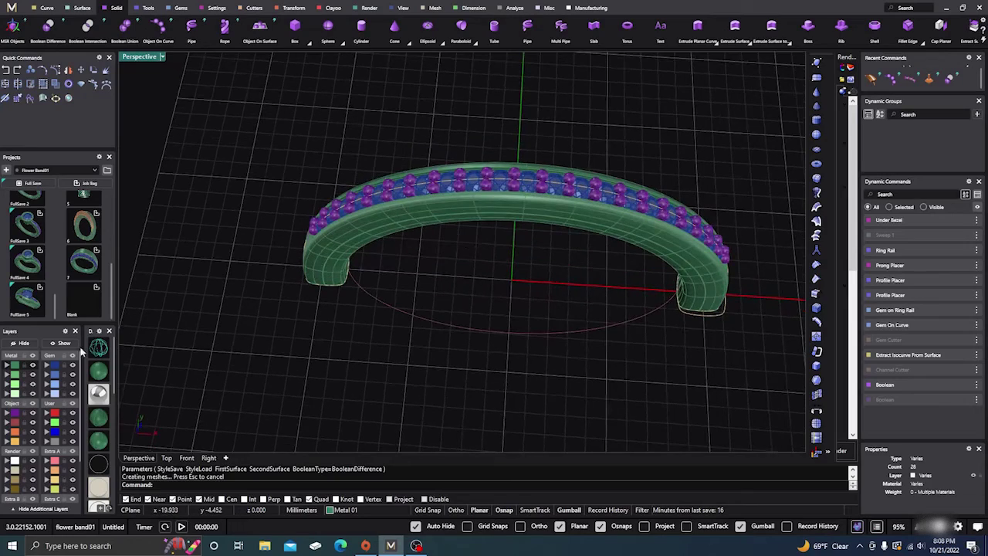
Show the hidden bypass bands, centre gem and bezel around the arch
left_click(63, 343)
right_click_drag(495, 311, 622, 256)
scroll(443, 231, "up", 4)
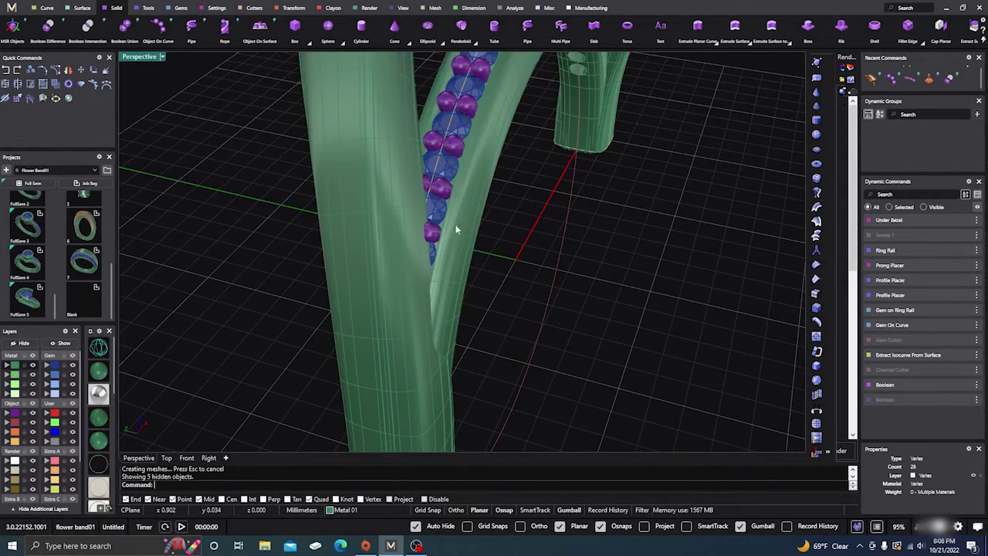
Edit the Gem On Curve row and pull its end position back to about 0.704, clear of the bypass band
left_click(439, 209)
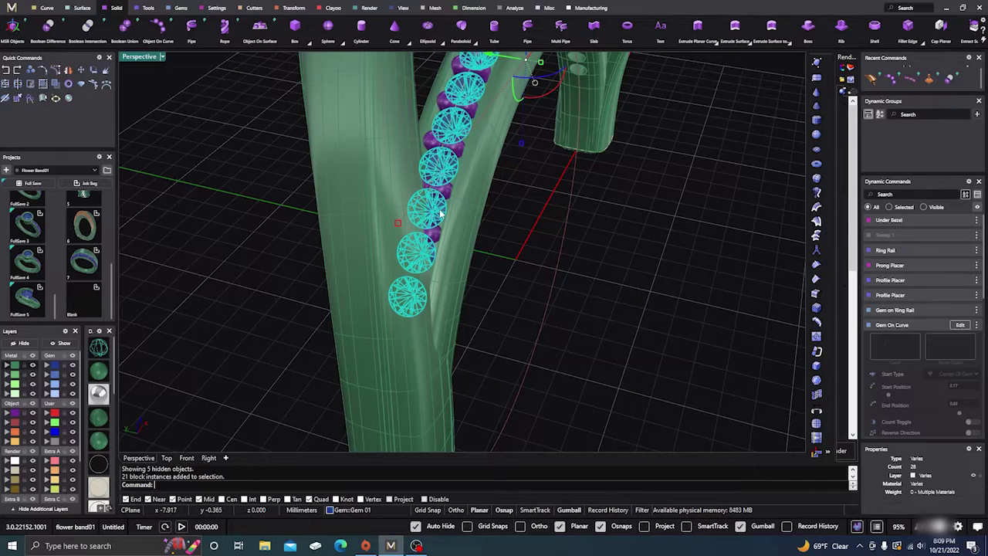
left_click(959, 324)
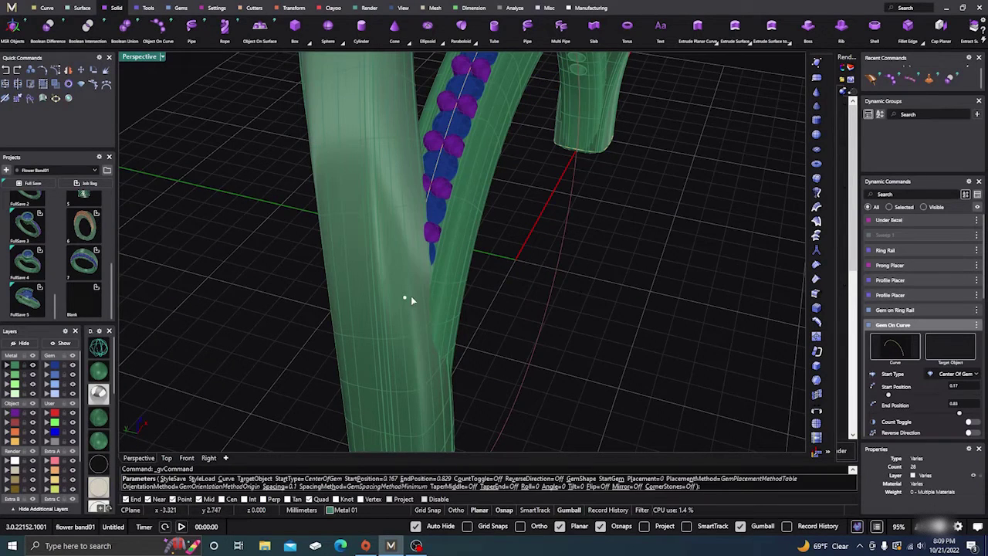
left_click_drag(405, 299, 437, 146)
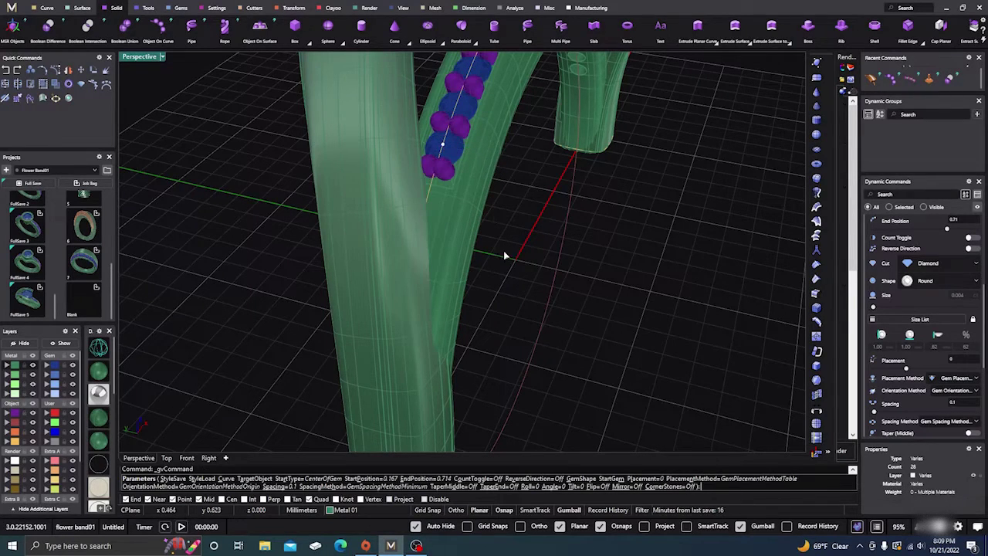
scroll(505, 261, "down", 3)
right_click_drag(509, 263, 511, 281)
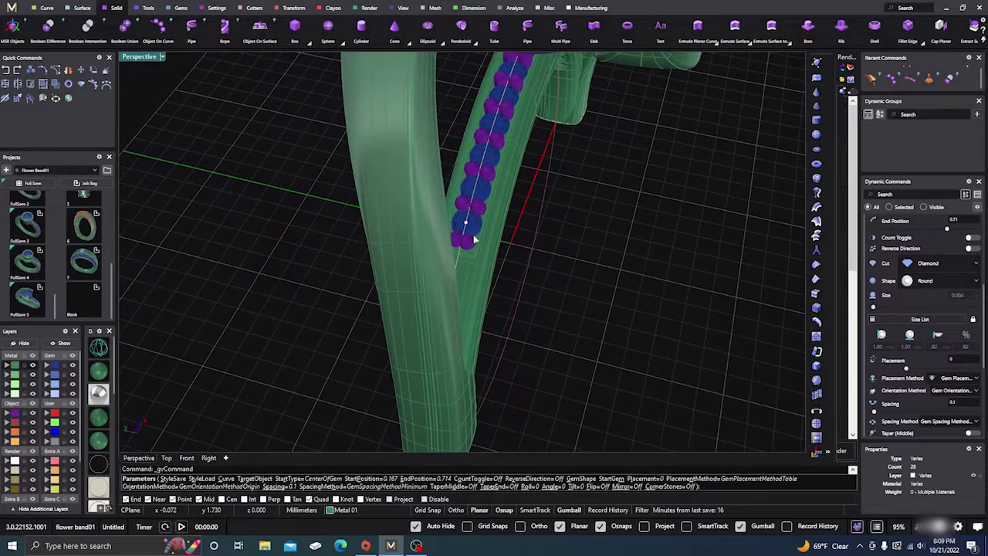
scroll(472, 237, "up", 4)
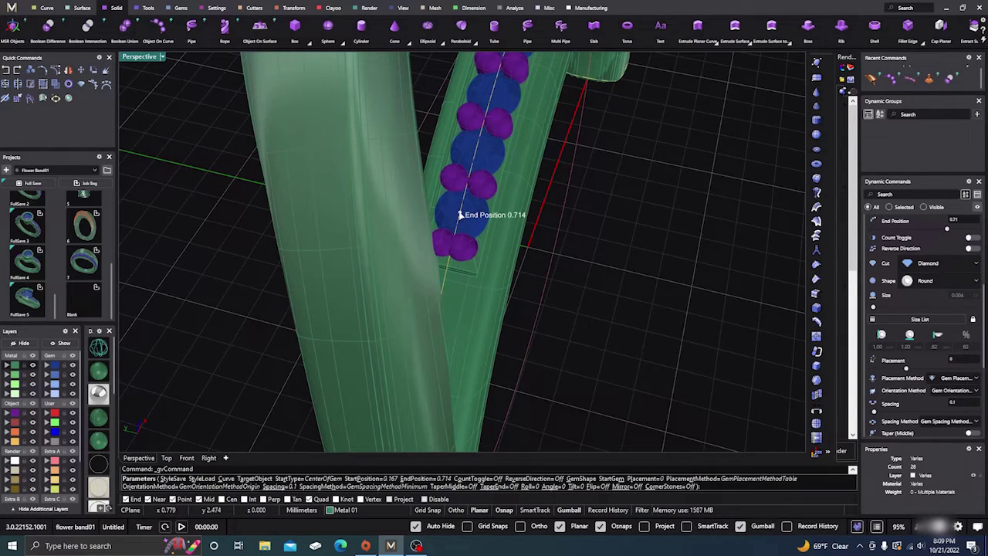
left_click_drag(460, 213, 466, 196)
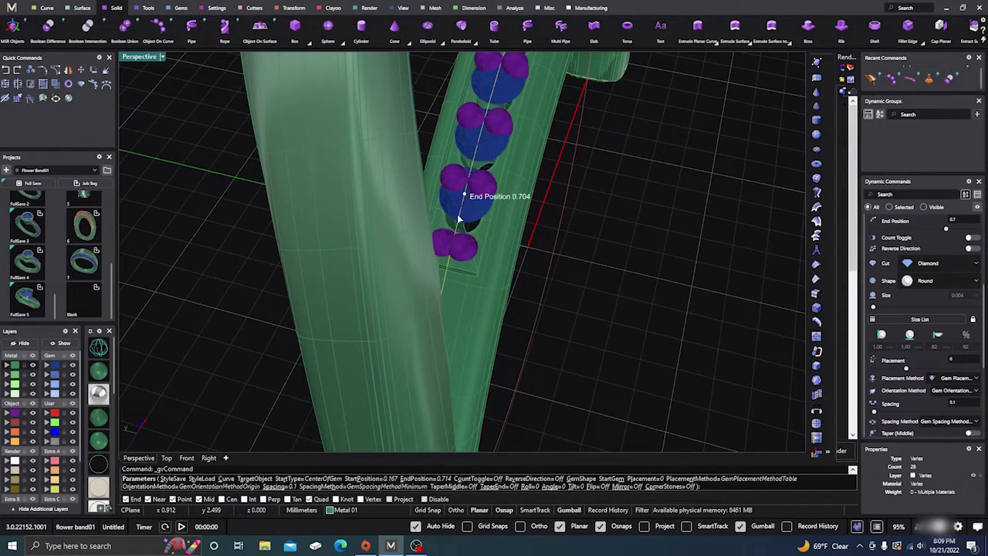
scroll(443, 245, "down", 5)
Move the gem row's start position in to about 0.298 so its other end clears the opposite bypass band
right_click_drag(579, 305, 477, 291)
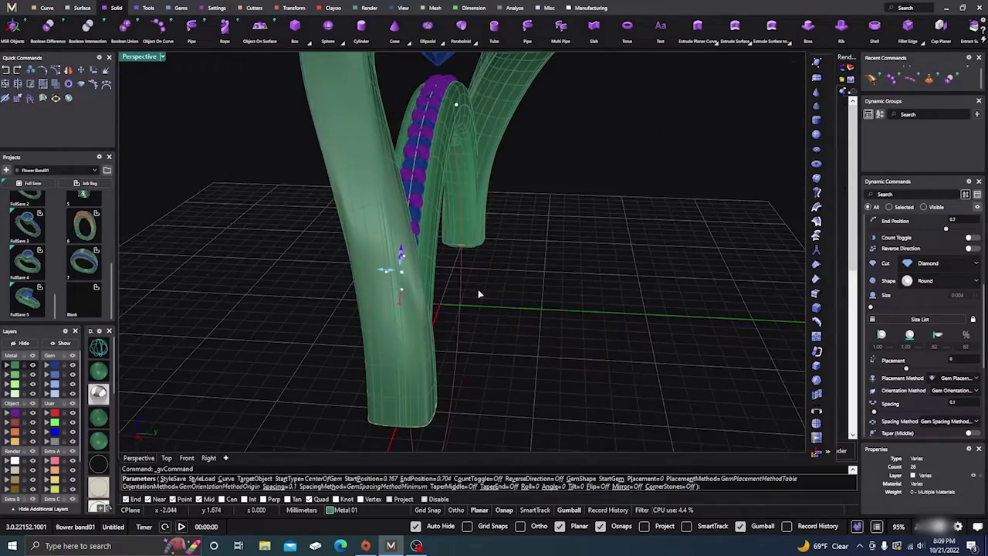
scroll(461, 307, "up", 2)
left_click_drag(351, 320, 373, 220)
scroll(432, 302, "up", 5)
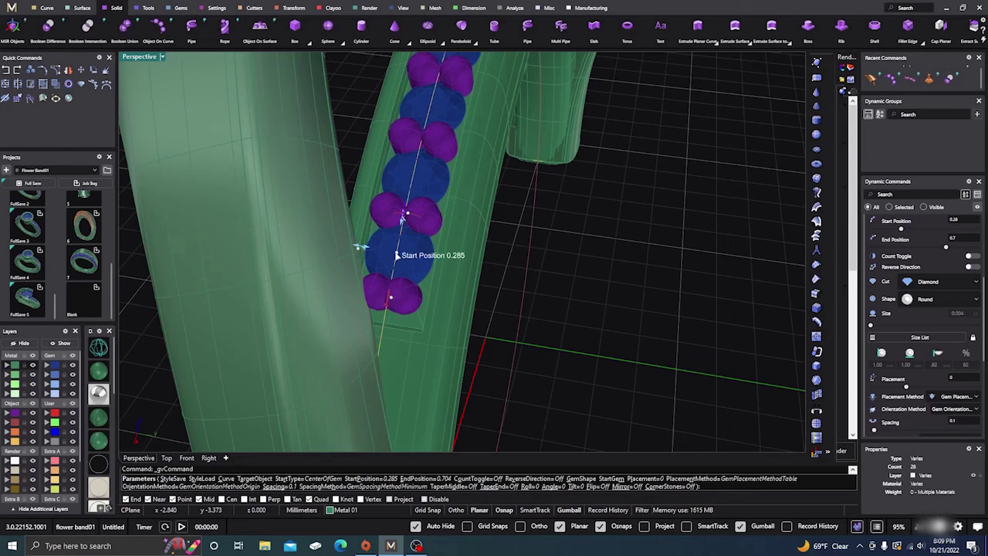
left_click_drag(395, 256, 401, 234)
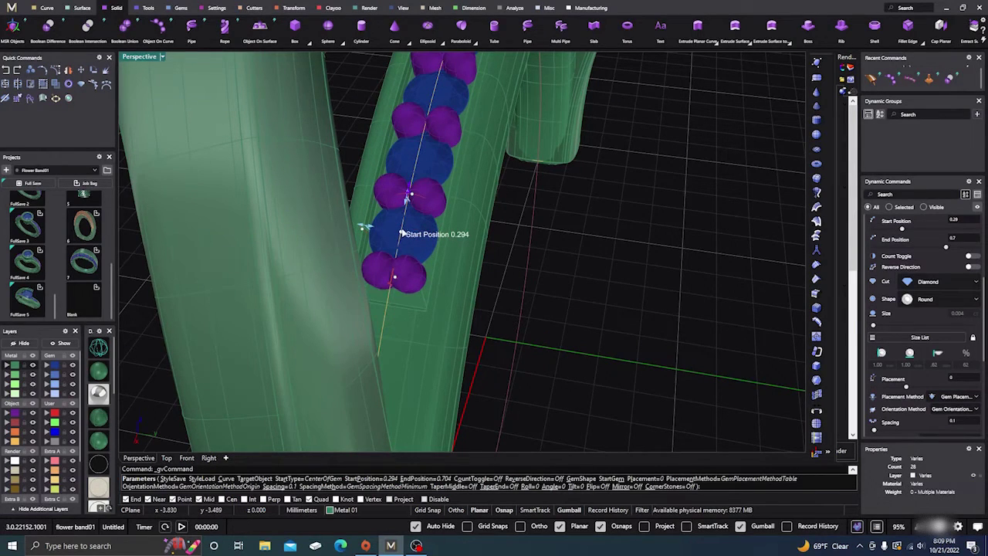
left_click_drag(402, 234, 403, 225)
scroll(404, 231, "down", 3)
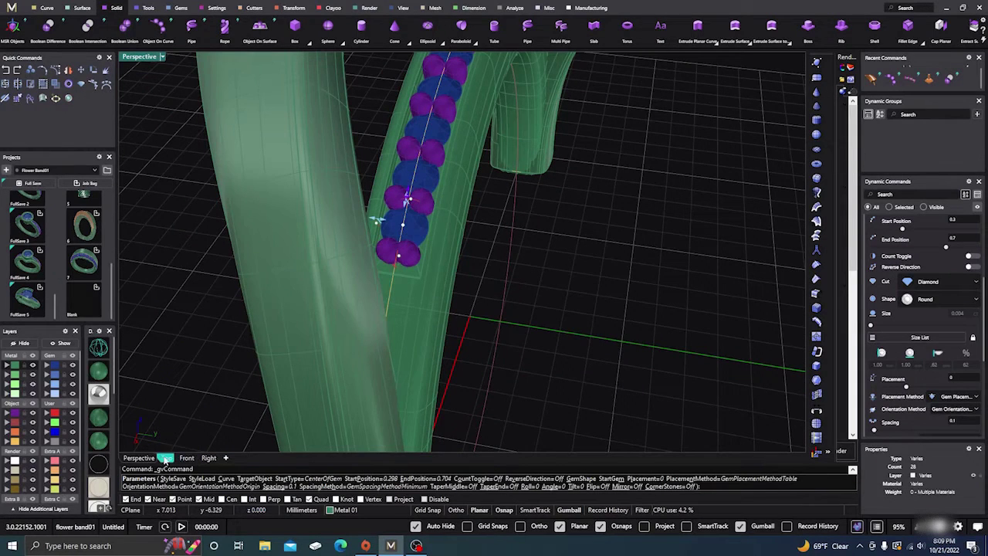
Check the shortened gem row between the bands in the Front and Perspective views, and accept the edit
left_click(186, 458)
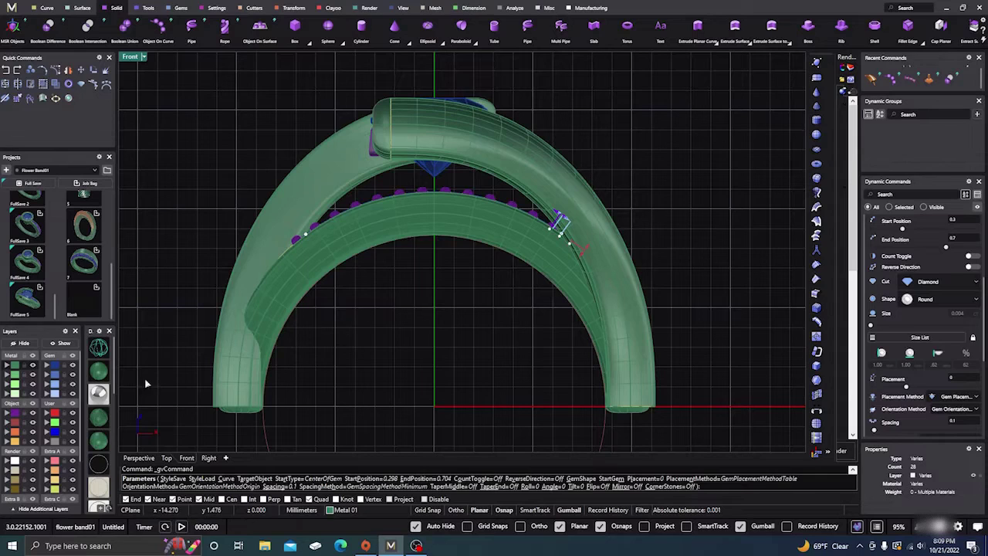
left_click(99, 349)
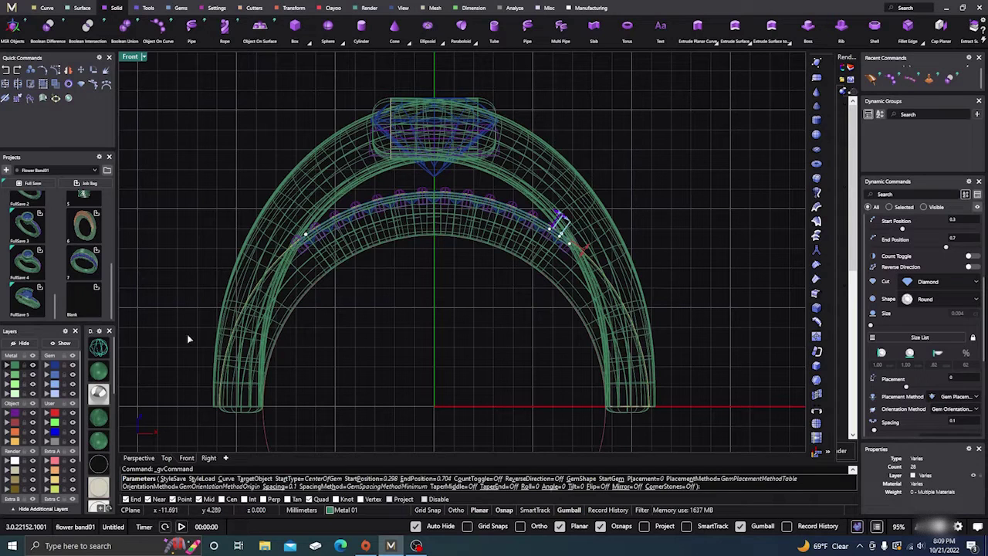
left_click(99, 372)
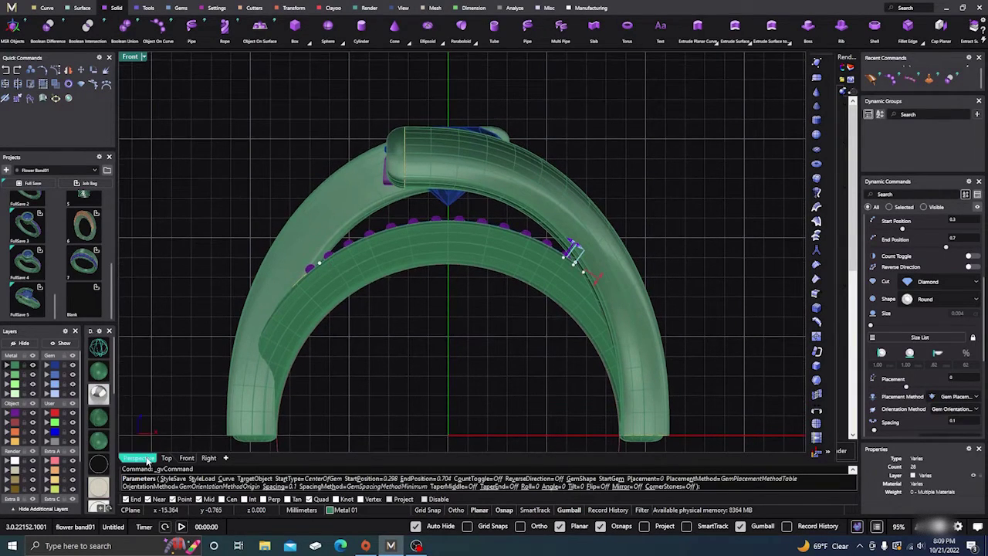
left_click(139, 458)
mouse_move(353, 234)
right_mouse_down()
mouse_move(268, 318)
mouse_move(554, 288)
mouse_move(448, 340)
mouse_move(448, 379)
right_mouse_up()
left_click(97, 376)
scroll(445, 278, "up", 2)
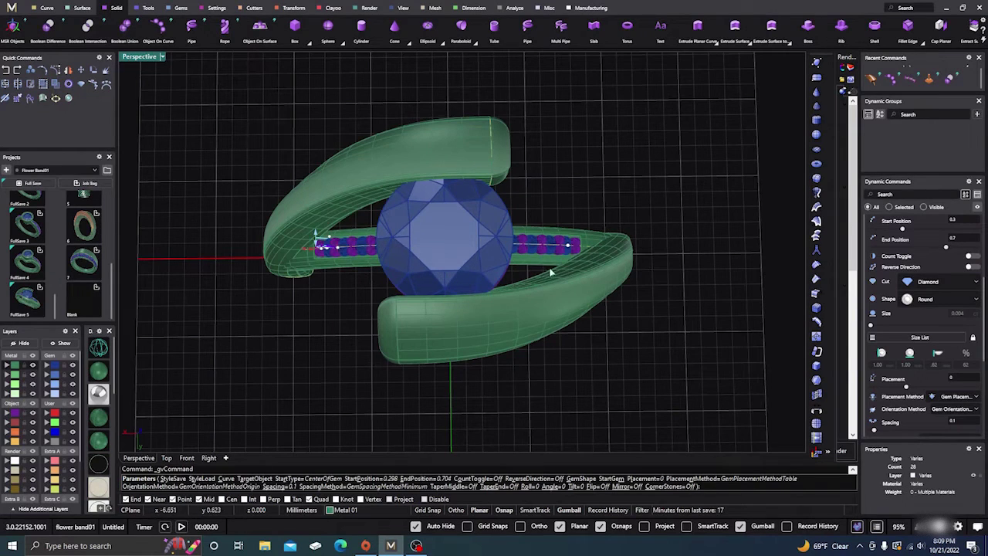
right_click_drag(429, 333, 432, 244)
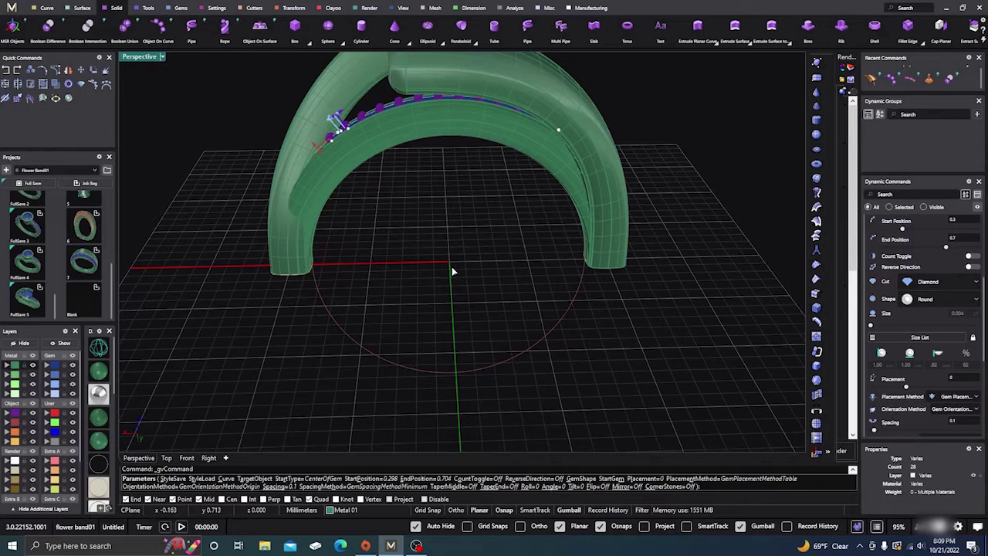
right_click(452, 264)
Examine the base ends of the arch and the bypass bands, selecting the arch and one band to tell them apart
scroll(494, 244, "down", 2)
right_click_drag(494, 248, 361, 236)
left_click(382, 203)
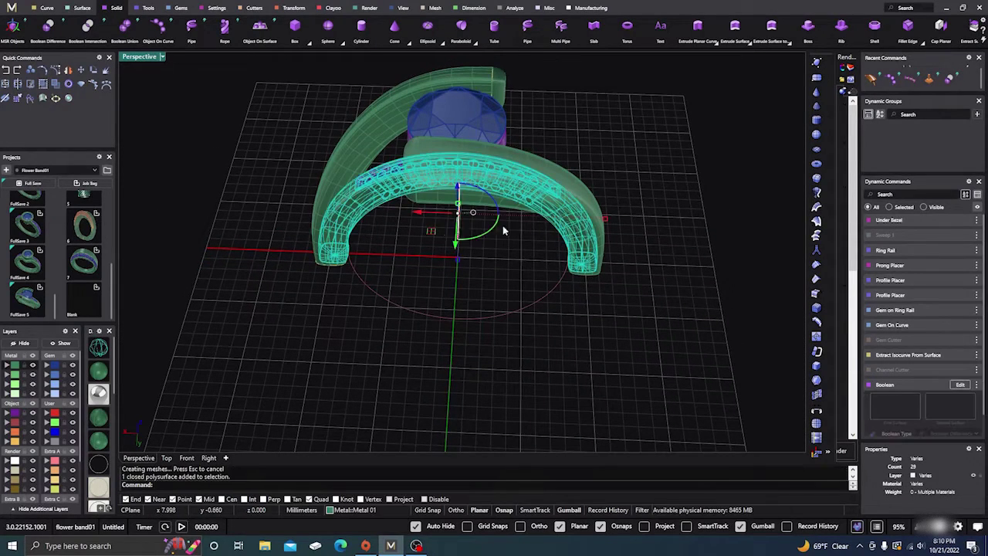
left_click(344, 139)
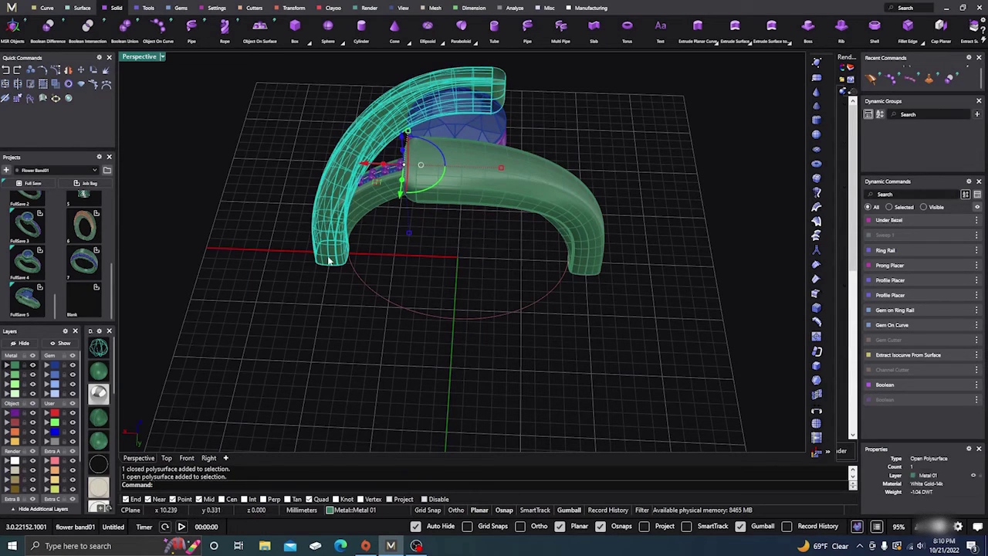
left_click(456, 265)
right_click_drag(456, 266, 446, 193)
scroll(359, 245, "up", 3)
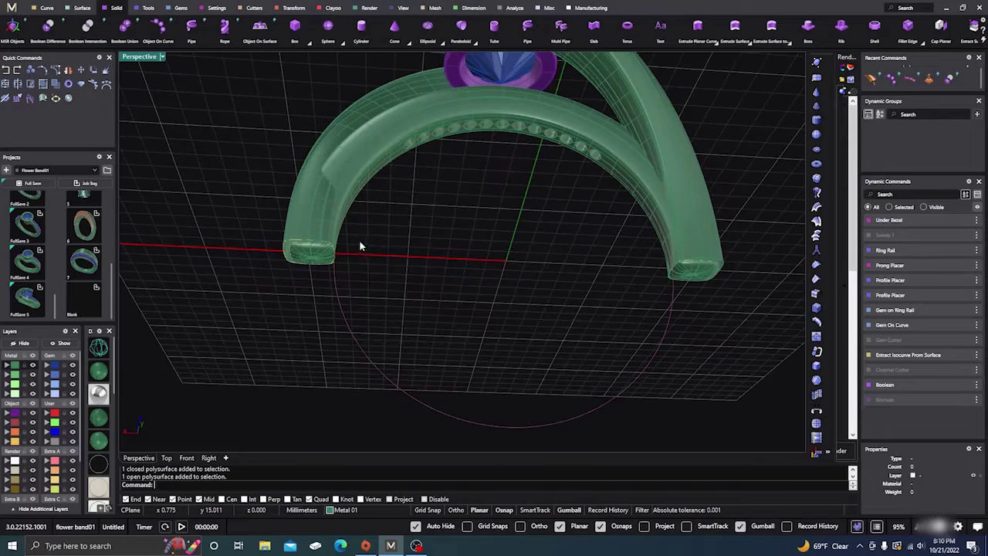
scroll(617, 267, "up", 3)
Delete the bypass band that rises from the ring's negative-X side
right_click_drag(661, 260, 623, 236)
left_click(679, 248)
key("Delete")
right_click_drag(551, 265, 429, 282)
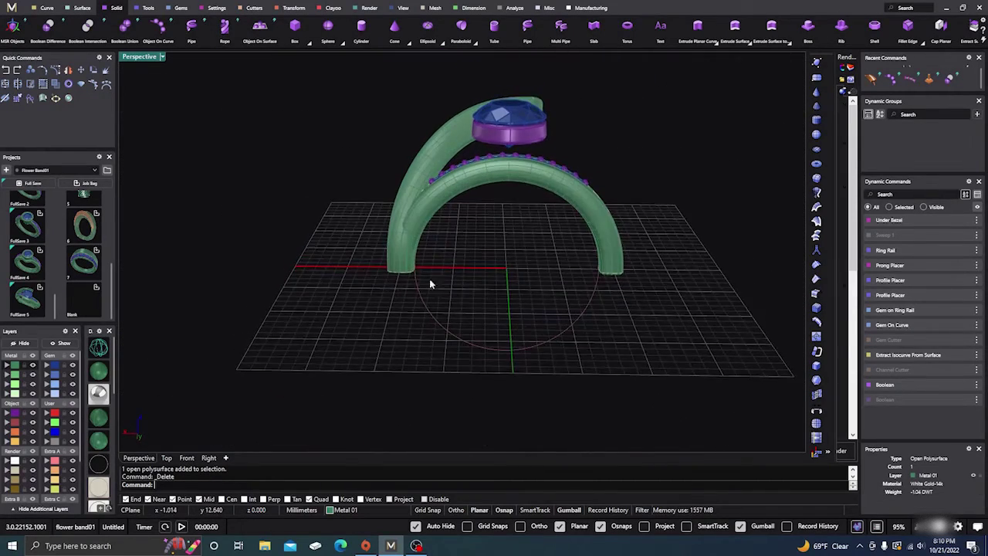
Select the remaining bypass band together with its curves, keeping the inner arch out of the selection
scroll(402, 282, "up", 4)
left_click(375, 261)
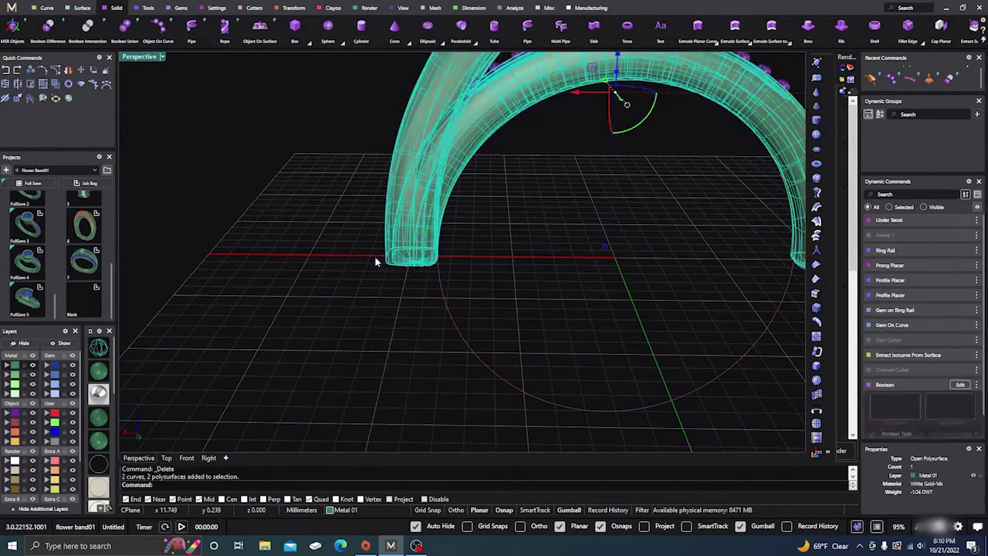
left_click(492, 131, "ctrl")
scroll(495, 211, "down", 5)
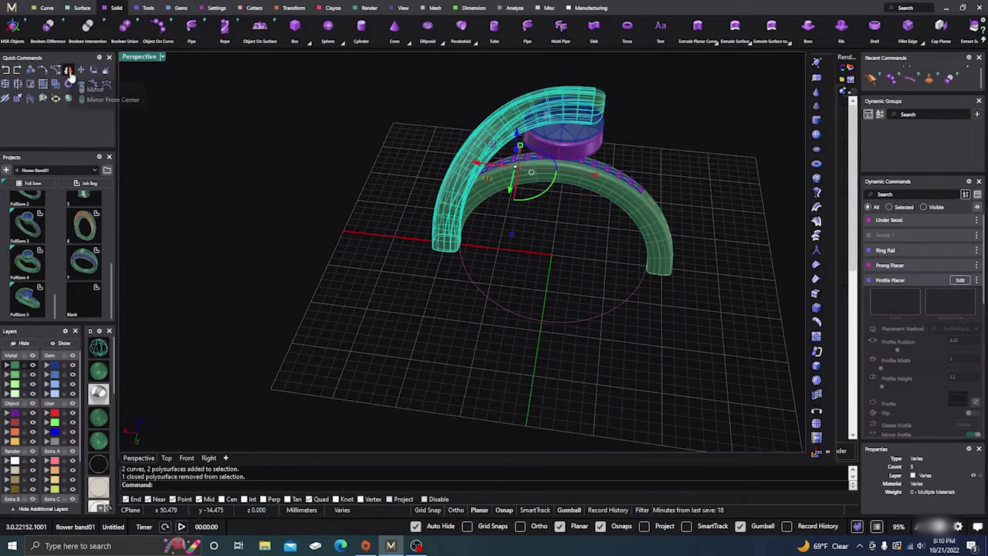
left_click(70, 98)
type("0,0,0")
key("Return")
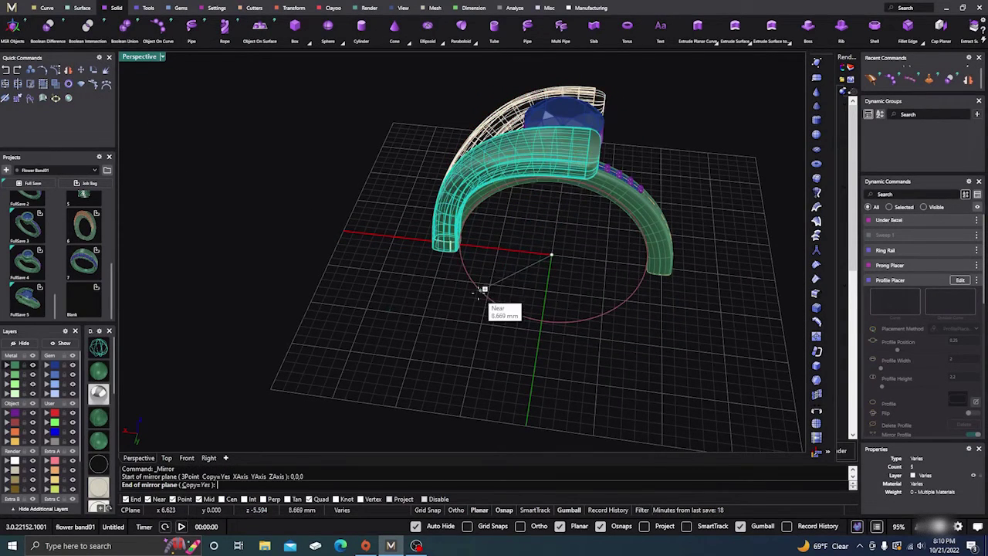
key("Escape")
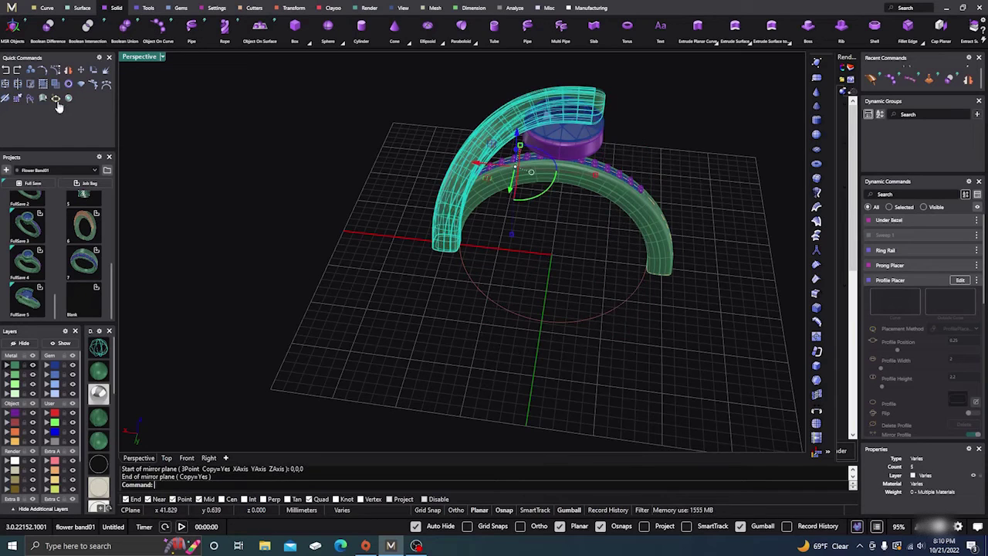
Rotate a copy of the selected bypass band by -180 degrees about the origin to form the opposite band
left_click(94, 71)
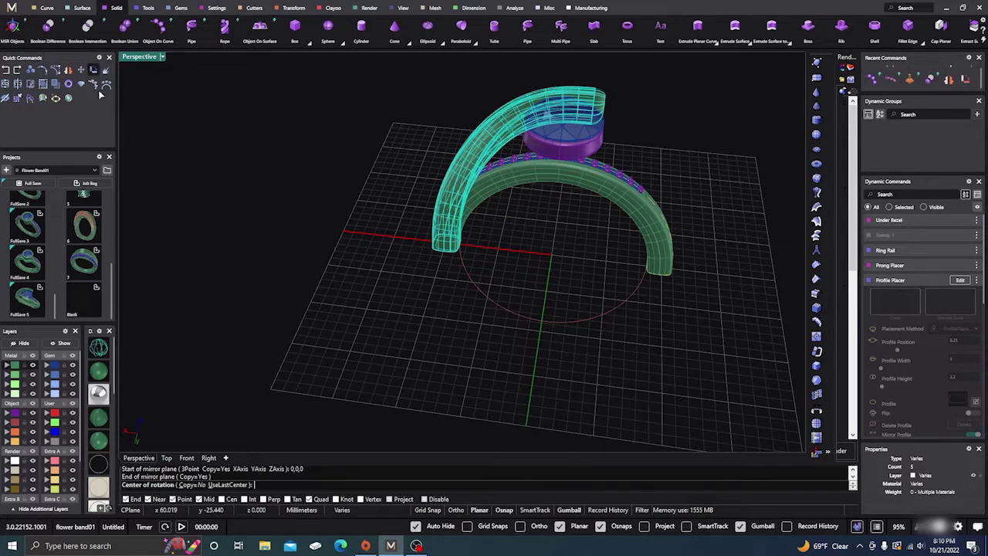
left_click(193, 485)
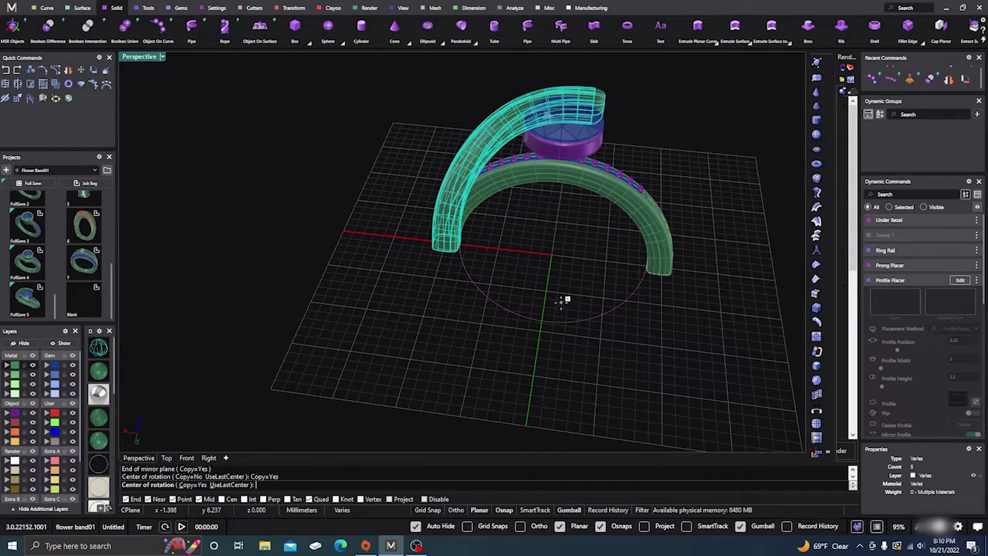
left_click(551, 253)
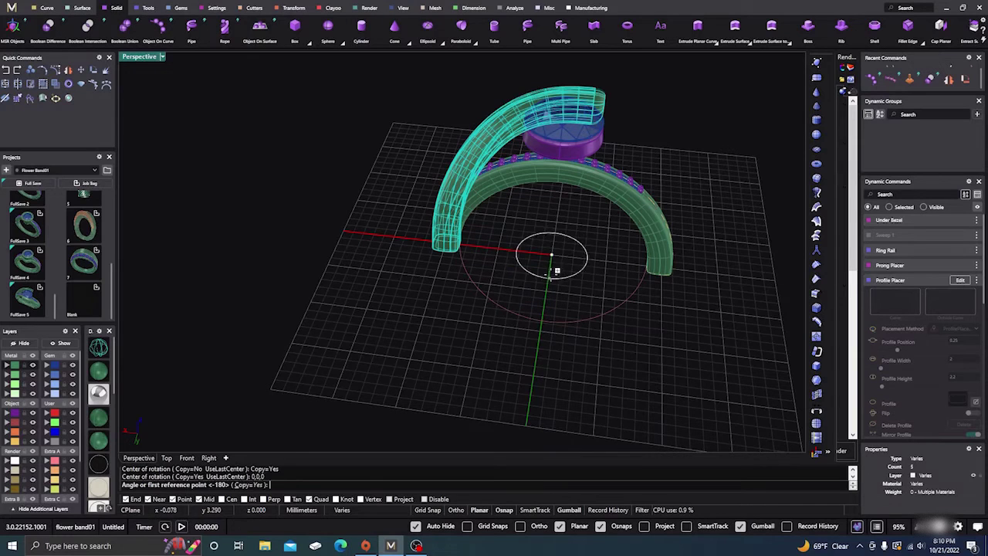
left_click(558, 218)
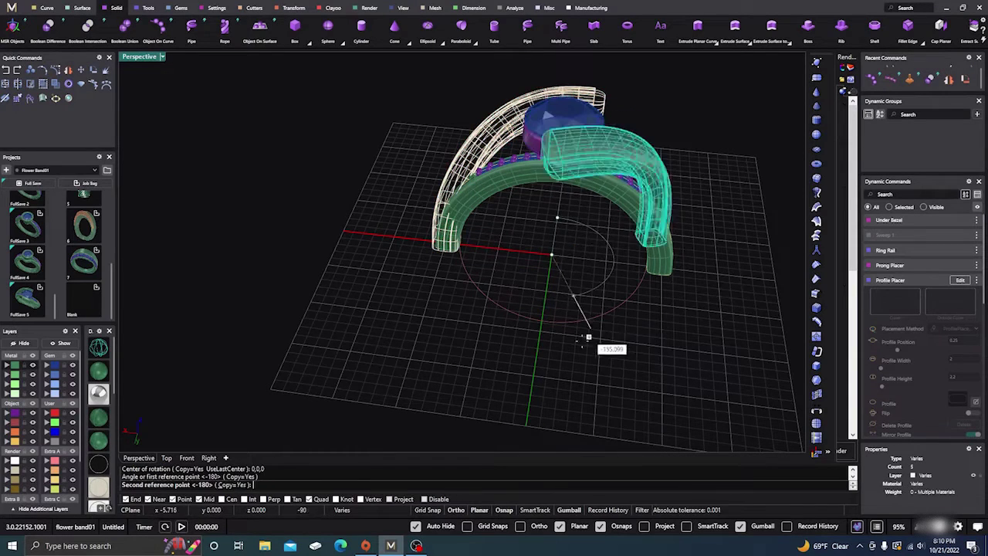
left_click(539, 374)
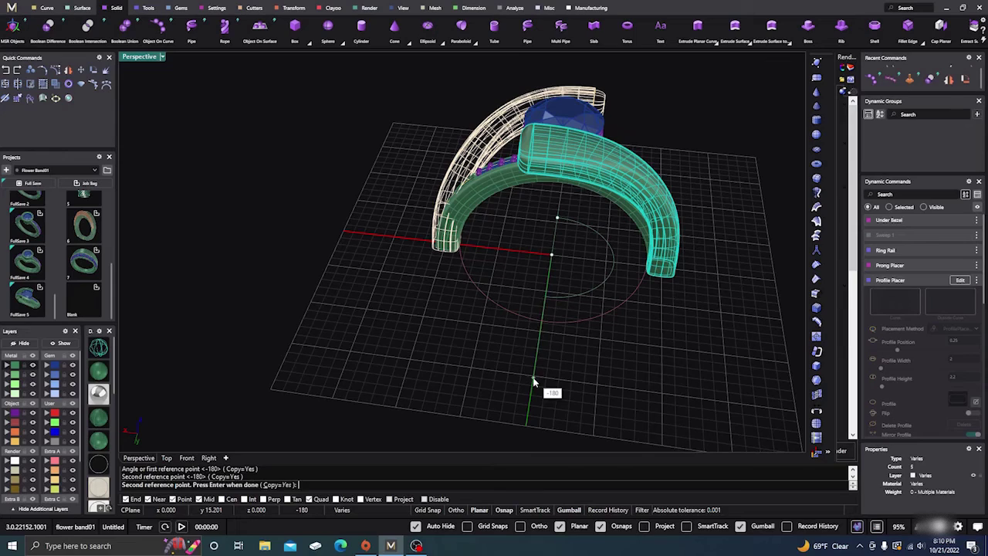
key("Return")
left_click(455, 366)
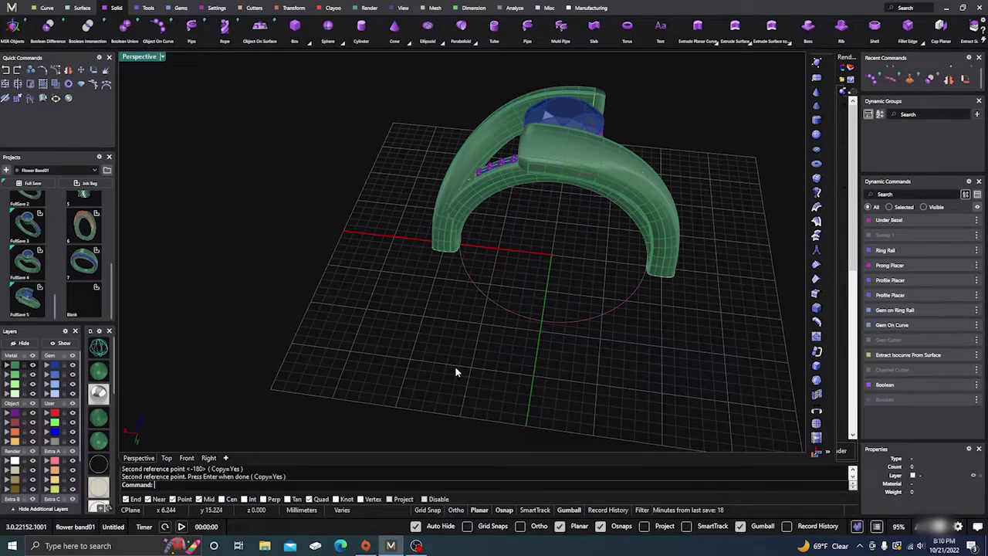
Examine the base ends of the arch and both bypass bands from below and from the side
right_click_drag(456, 370, 450, 247)
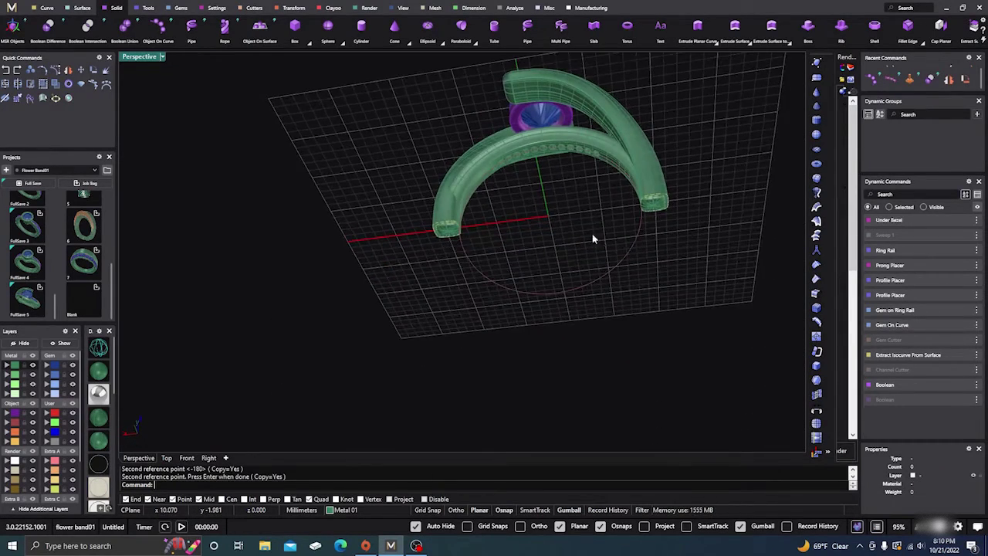
scroll(662, 185, "up", 6)
scroll(661, 186, "down", 10)
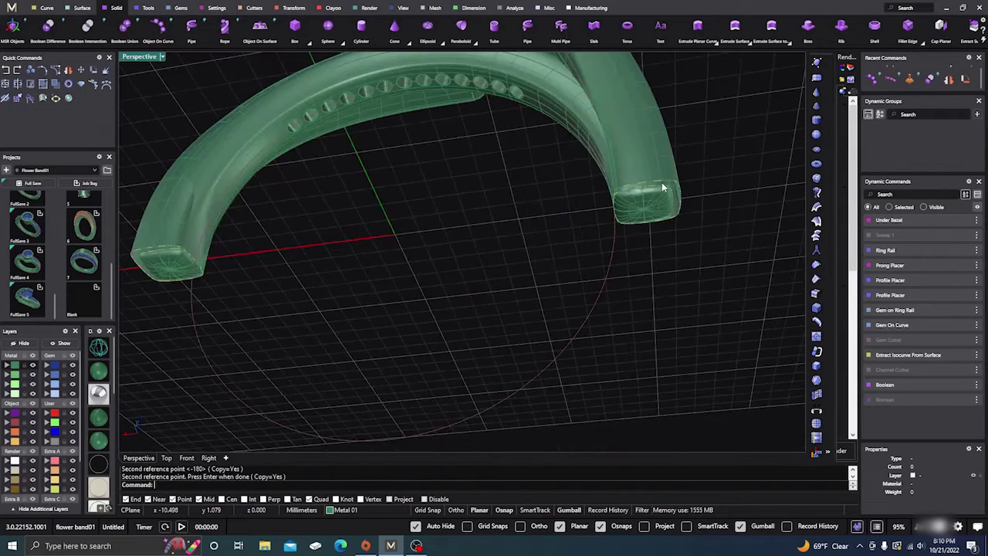
right_click_drag(662, 186, 519, 236)
scroll(519, 236, "down", 4)
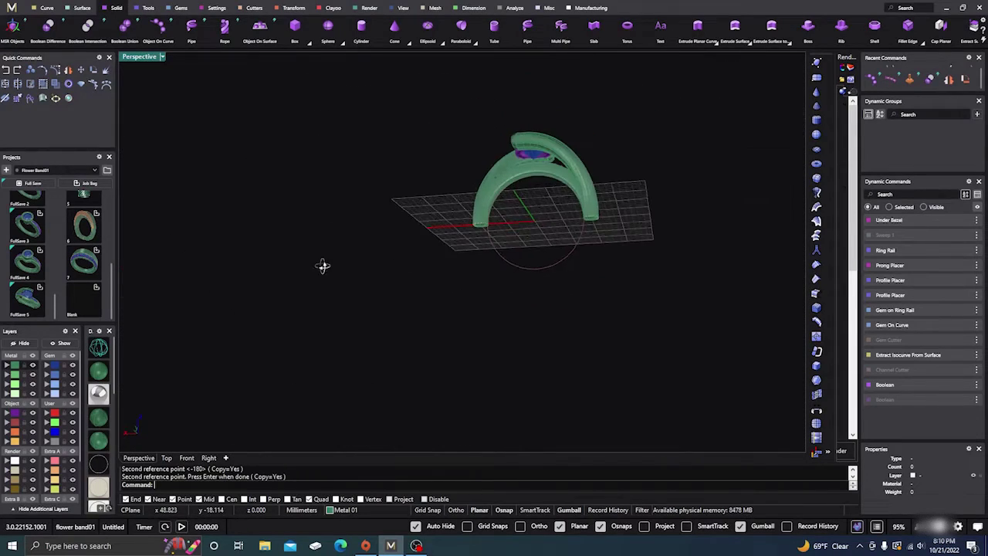
right_click_drag(325, 265, 501, 217)
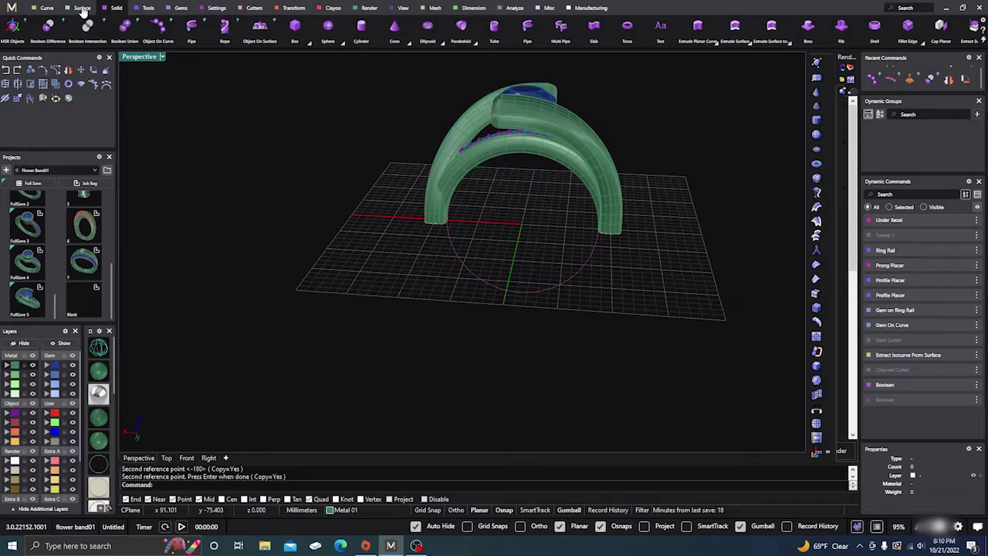
Create an outside ring rail using the flat-bottomed 01_EU rail shape
left_click(148, 8)
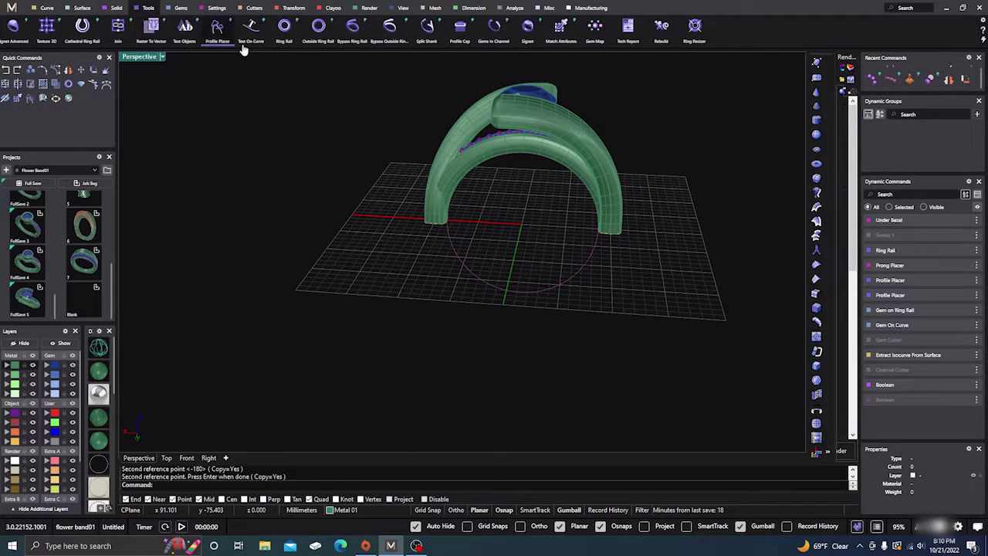
left_click(318, 28)
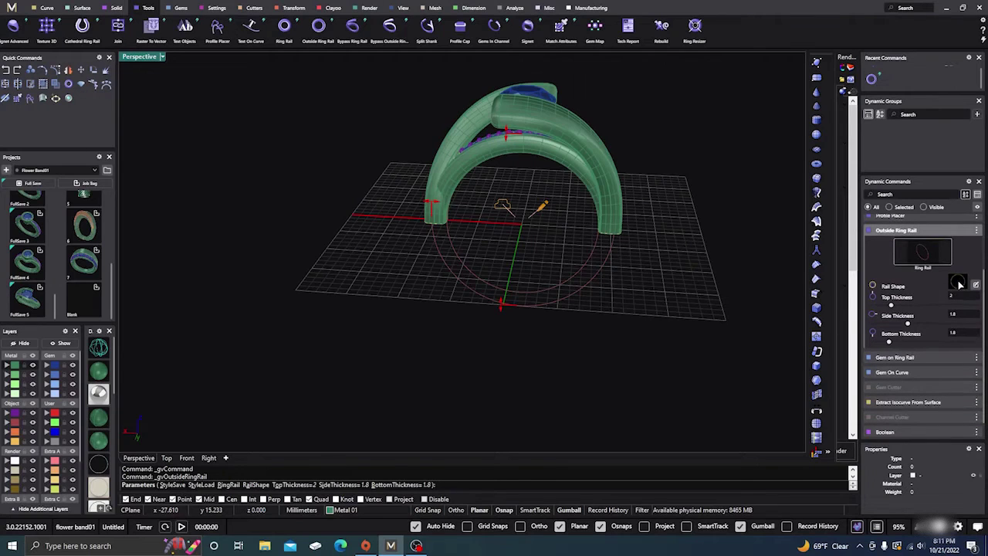
left_click(877, 286)
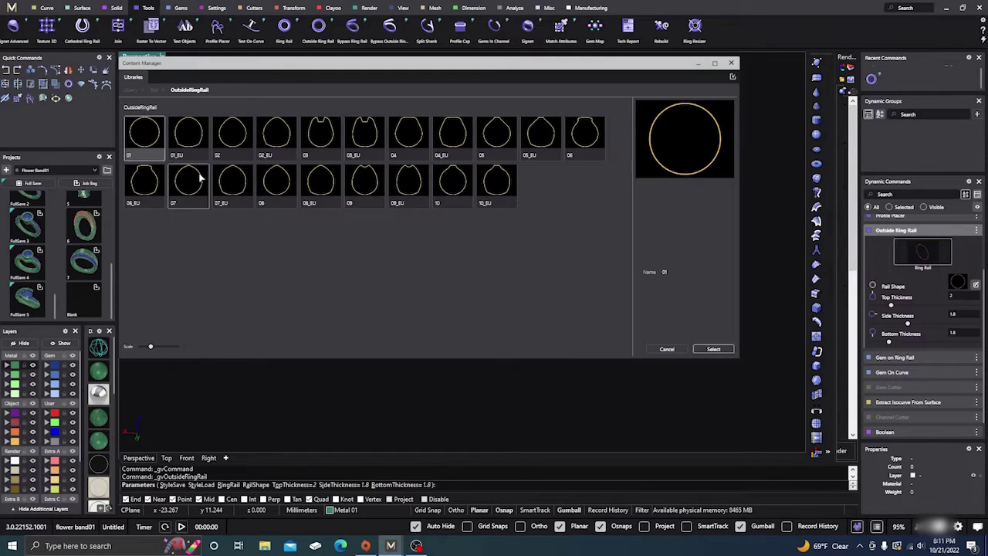
left_click(189, 137)
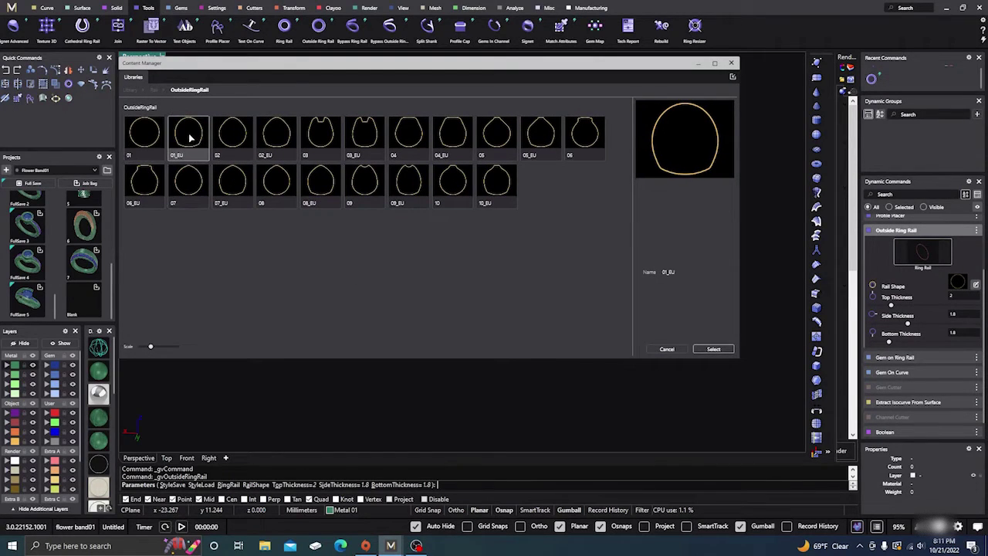
left_click(713, 349)
left_click(731, 64)
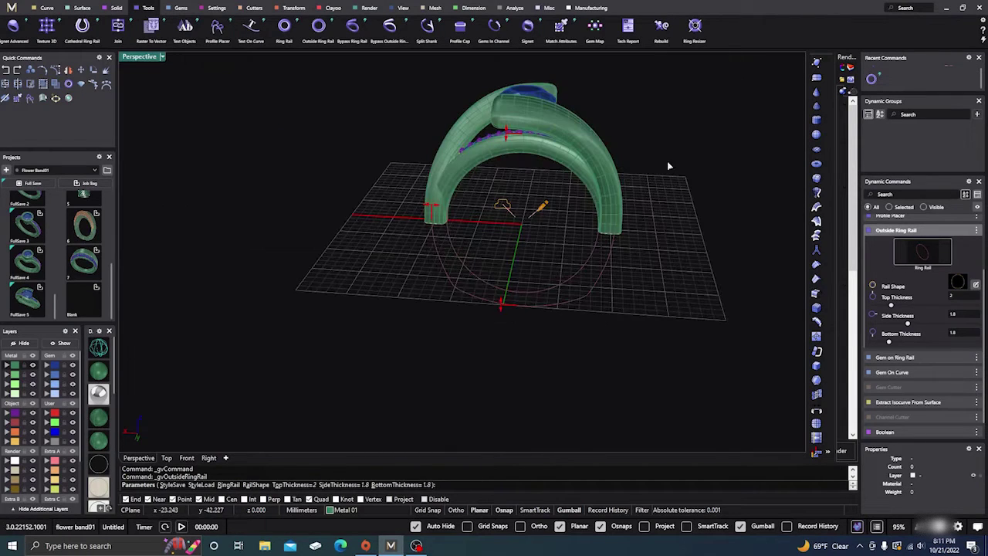
Set the outside ring rail's side thickness and bottom thickness to 2.5 mm each, and accept it
right_click_drag(429, 348, 438, 332)
scroll(426, 210, "up", 4)
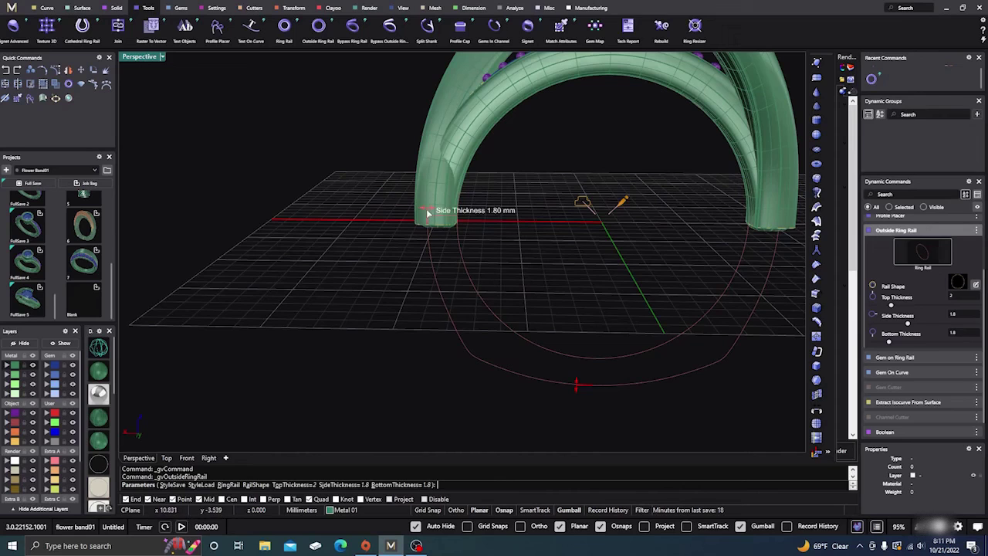
left_click_drag(429, 210, 416, 206)
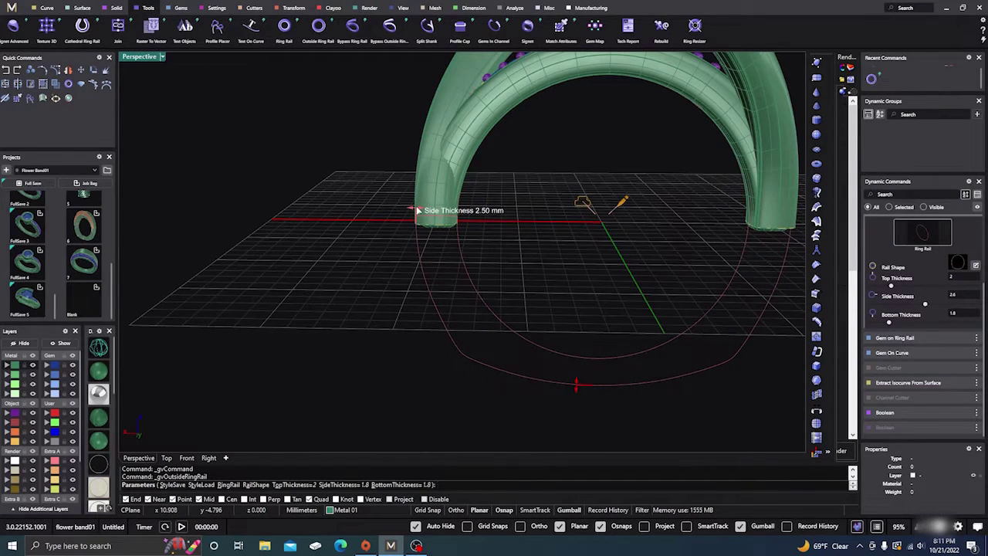
scroll(386, 210, "down", 3)
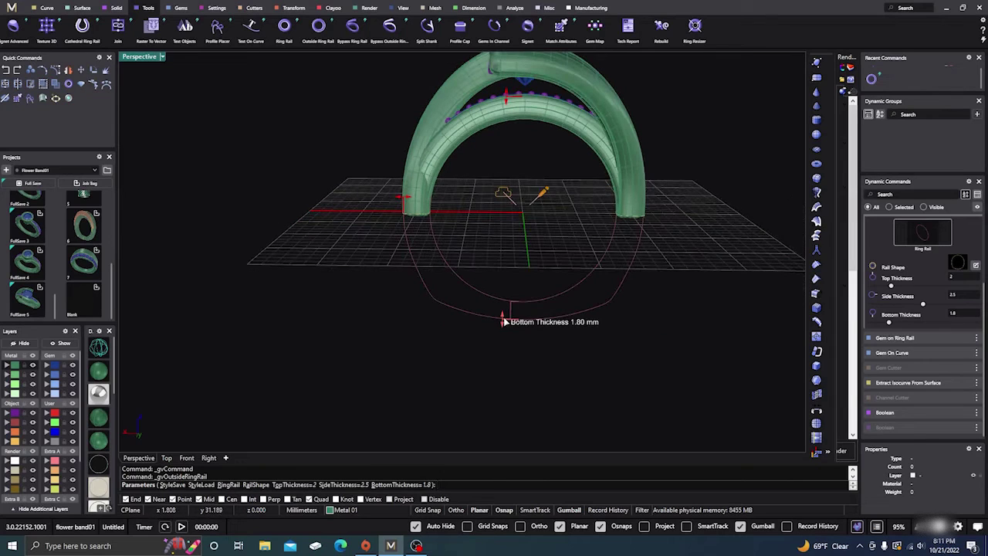
left_click_drag(503, 317, 501, 329)
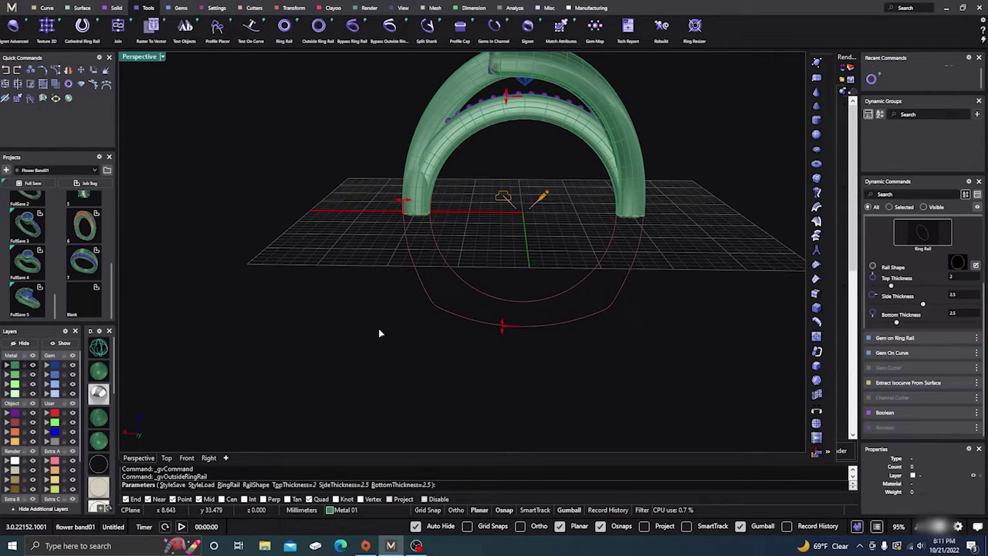
key("Return")
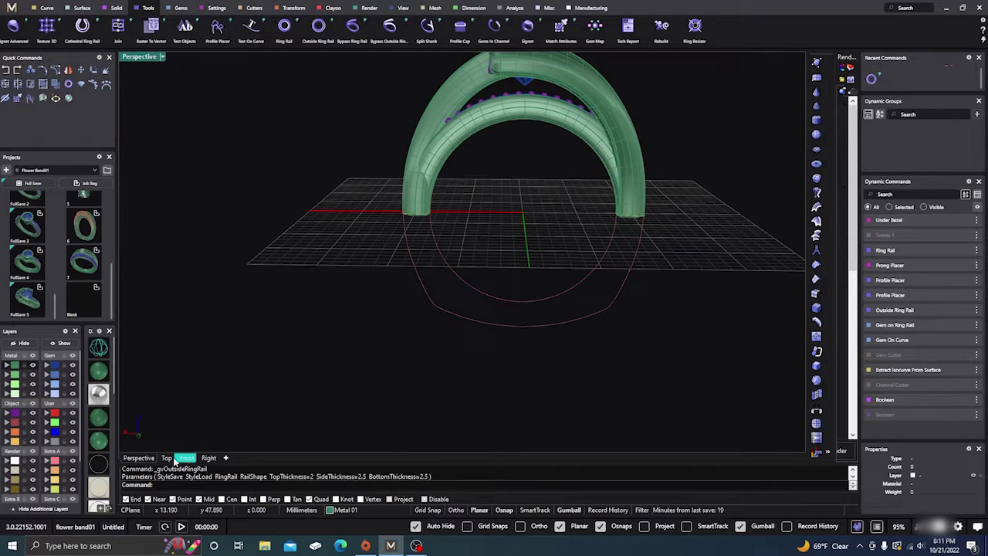
Draw a rectangular plane surface extending past the whole ring in the Top view and assign it to the Cutting layer
left_click(167, 458)
scroll(310, 198, "down", 3)
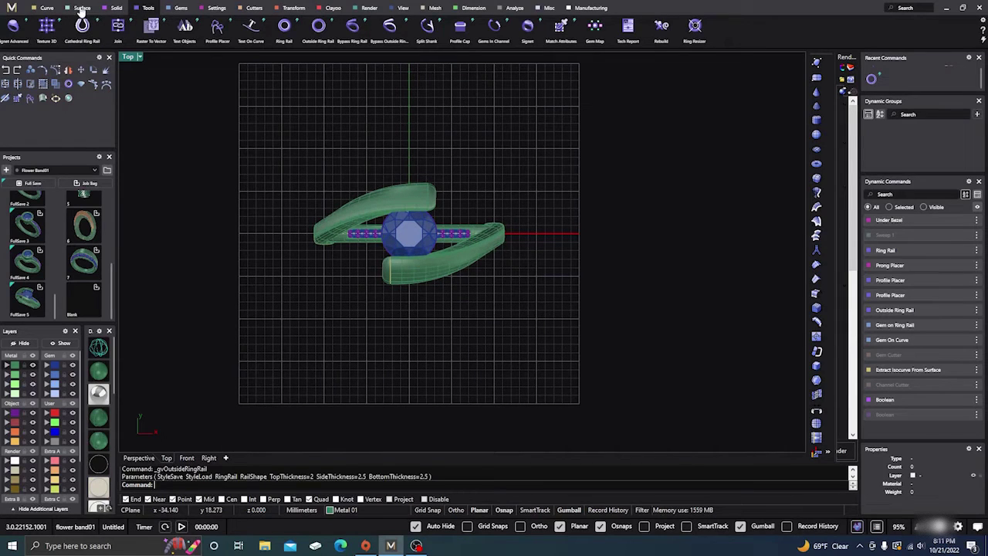
left_click(81, 9)
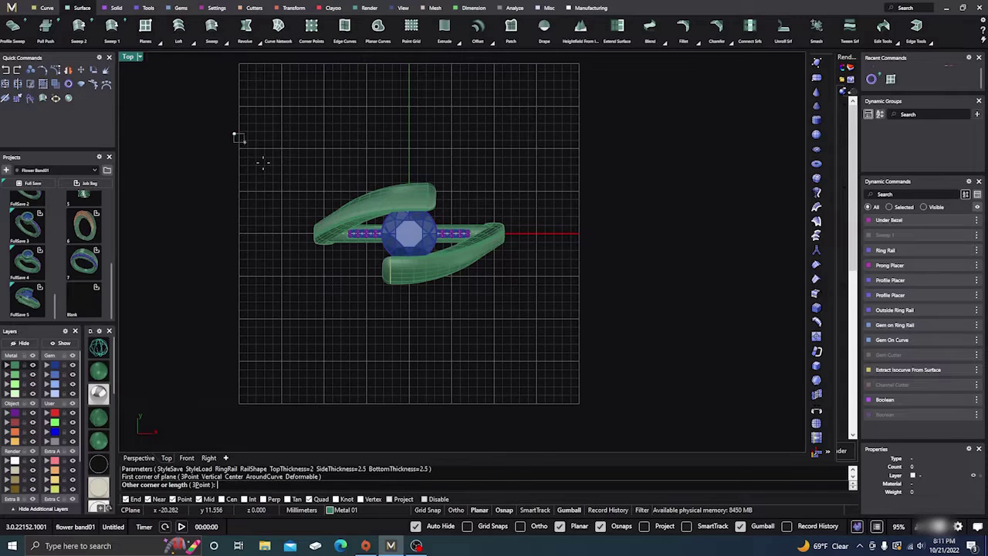
left_click(234, 134)
left_click(614, 401)
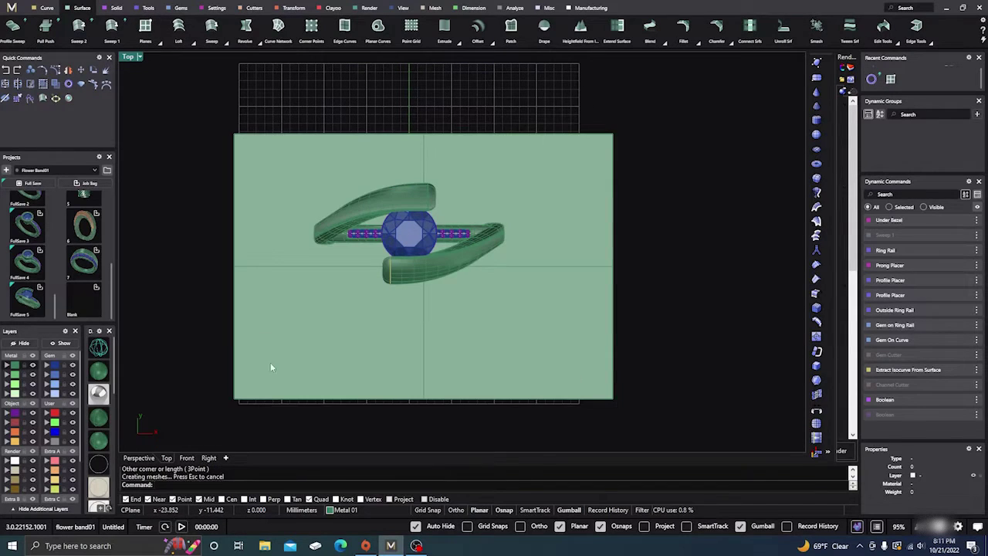
left_click(12, 437)
left_click(8, 437)
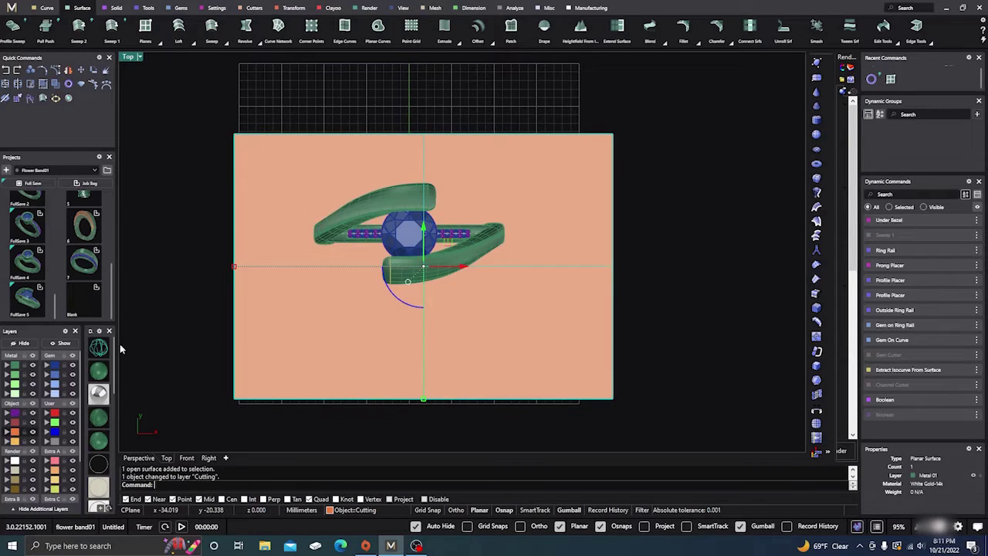
key("Escape")
Split the outside ring rail with the cutting plane in the Perspective view, and delete the plane
left_click(139, 459)
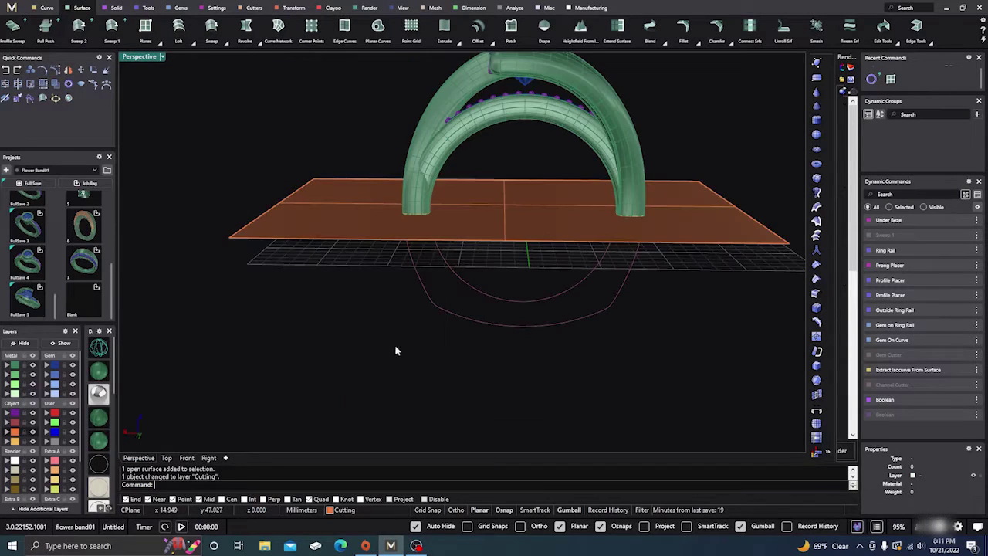
mouse_move(394, 347)
right_mouse_down()
mouse_move(409, 327)
mouse_move(406, 336)
right_mouse_up()
left_click(440, 311)
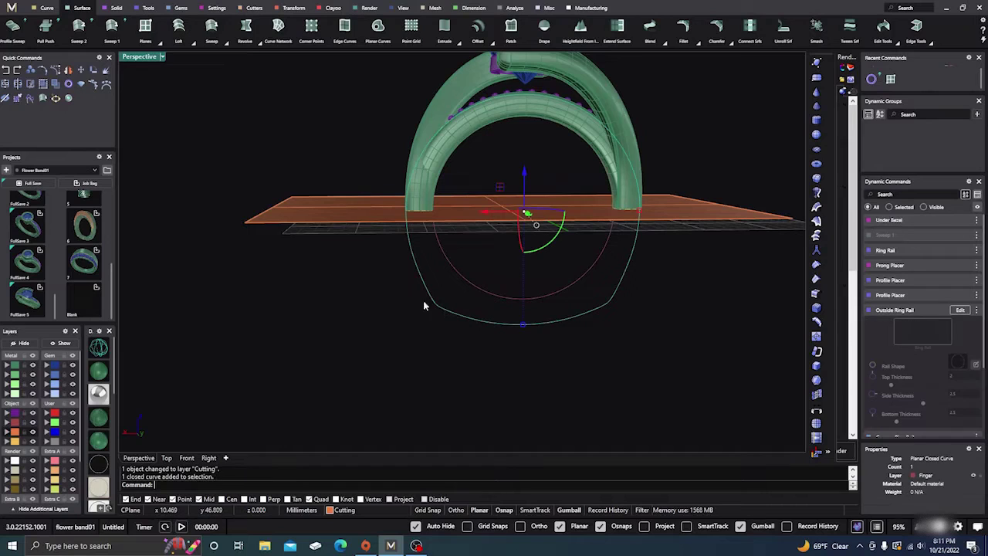
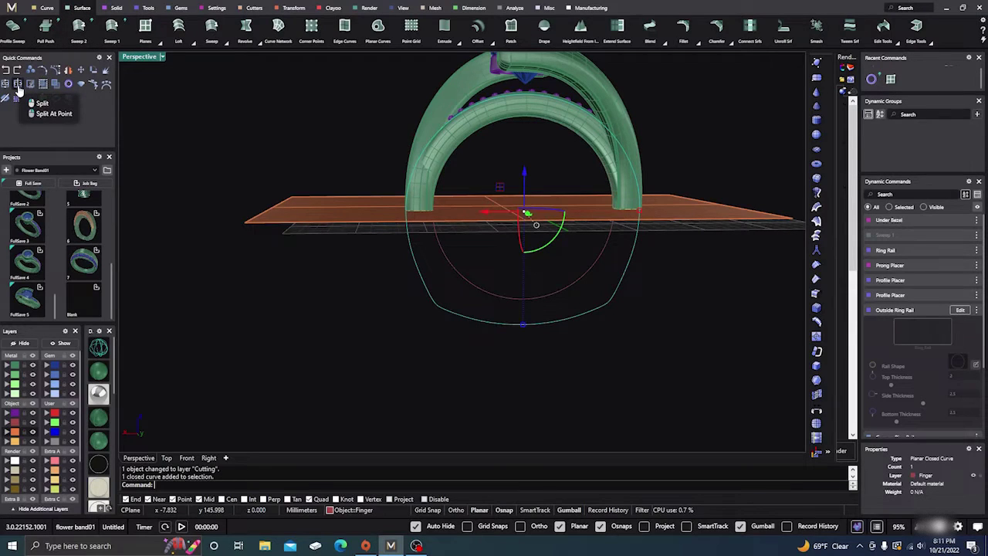
left_click(19, 88)
left_click(297, 212)
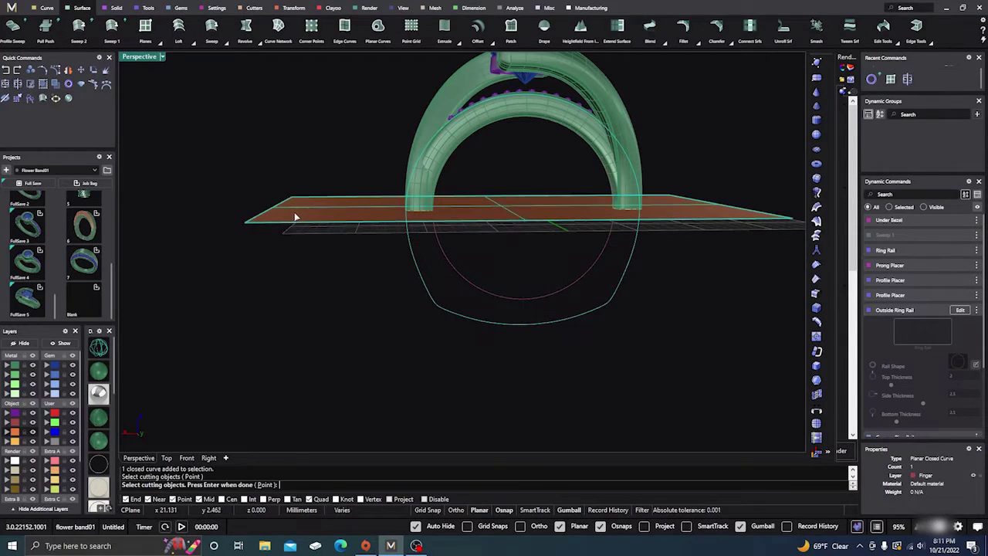
key("Return")
left_click(309, 219)
key("Delete")
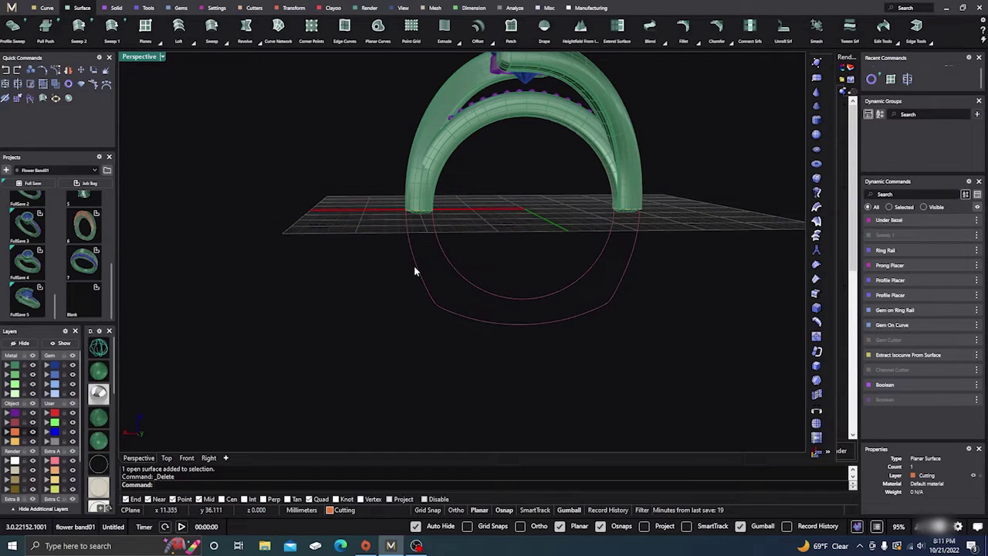
Move the lower half of the split outside rail straight down, clear of the ring's base ends
left_click(415, 270)
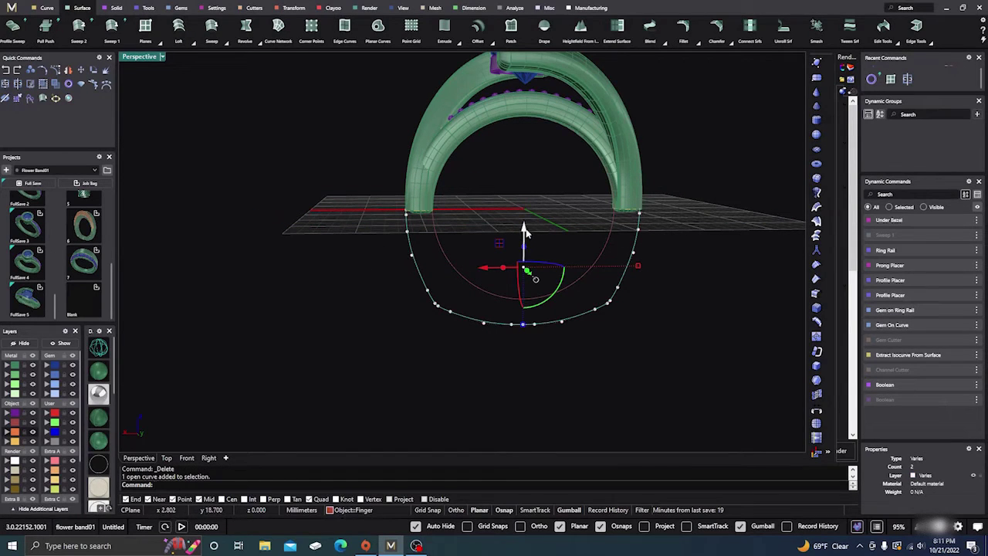
left_click_drag(524, 230, 526, 310)
left_click(528, 200)
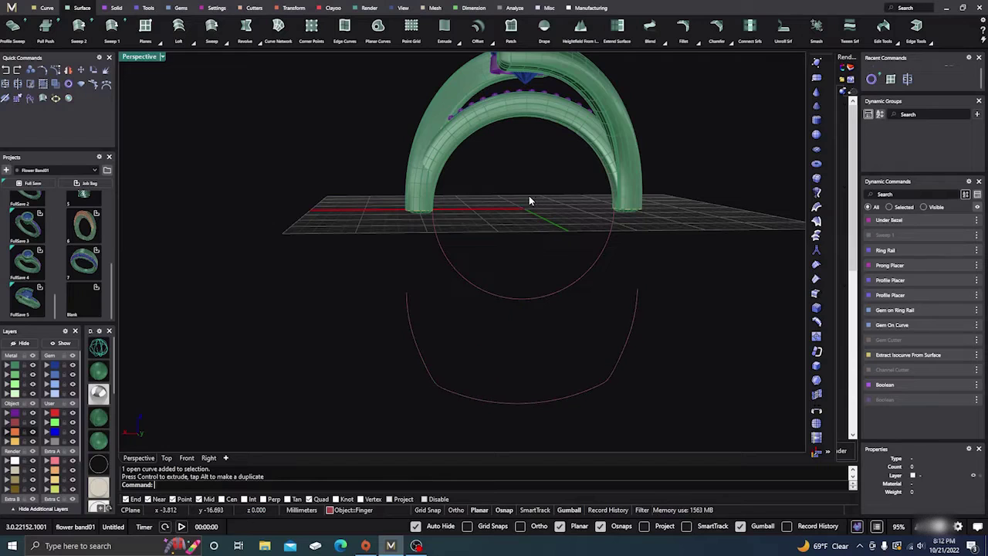
Hide the inner arch body together with the smaller profile curves at the two base ends of the ring
scroll(517, 195, "down", 3)
right_click_drag(507, 193, 550, 180)
scroll(536, 189, "up", 5)
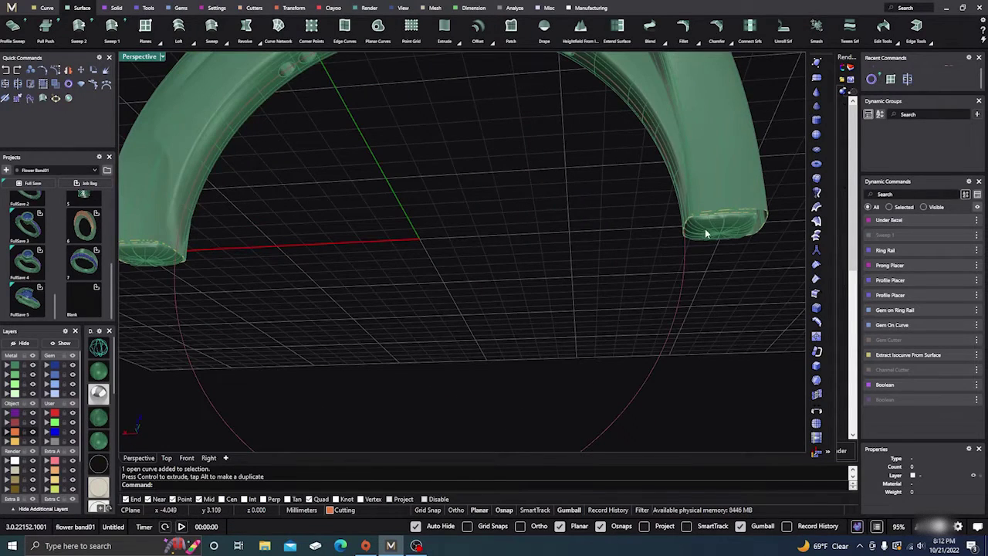
left_click(704, 228)
scroll(718, 232, "up", 2)
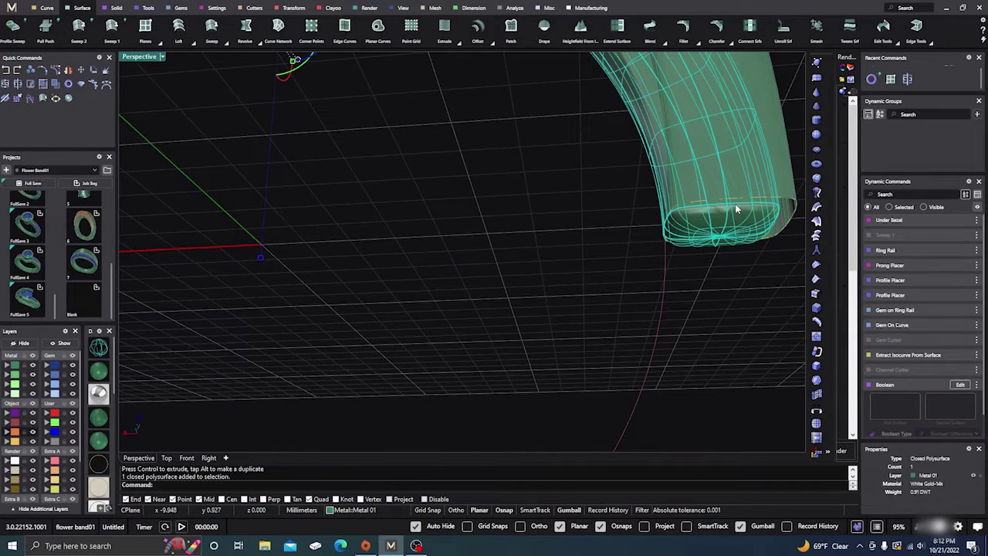
left_click(735, 203)
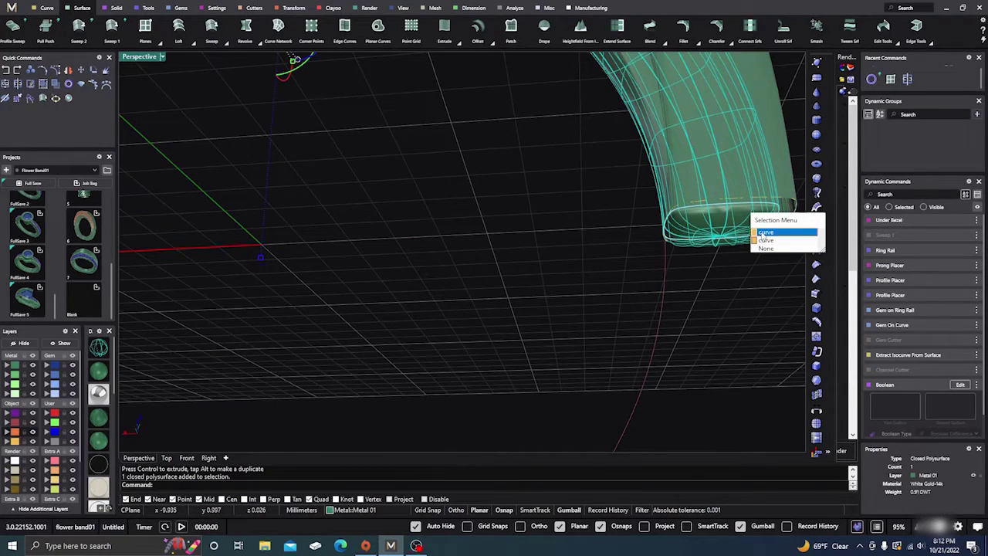
left_click(763, 232)
right_click_drag(615, 195, 301, 224)
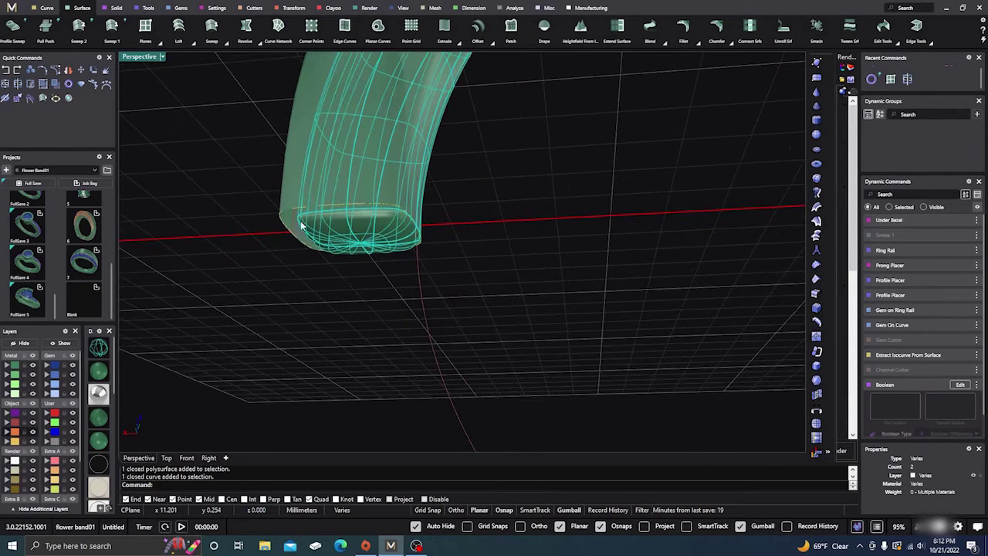
left_click(332, 220)
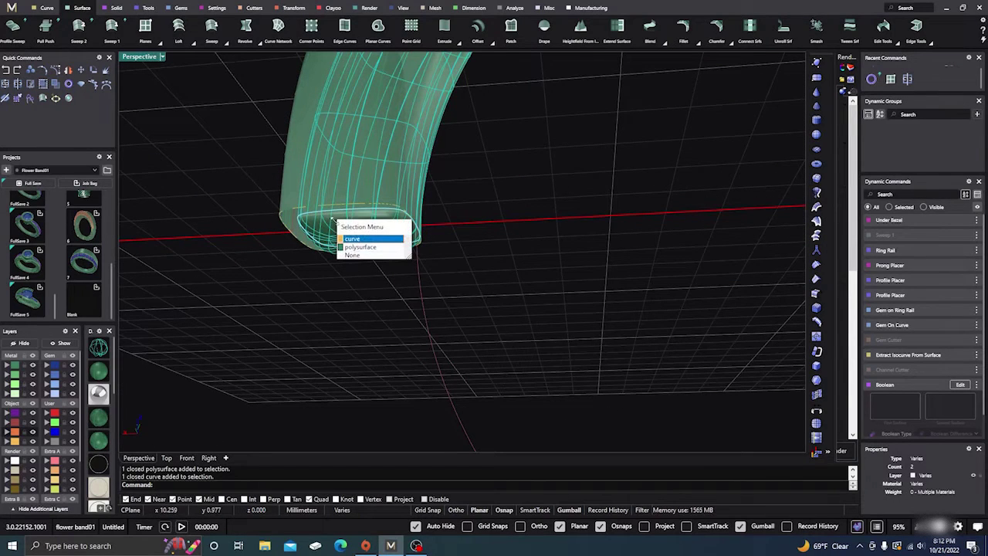
left_click(351, 239)
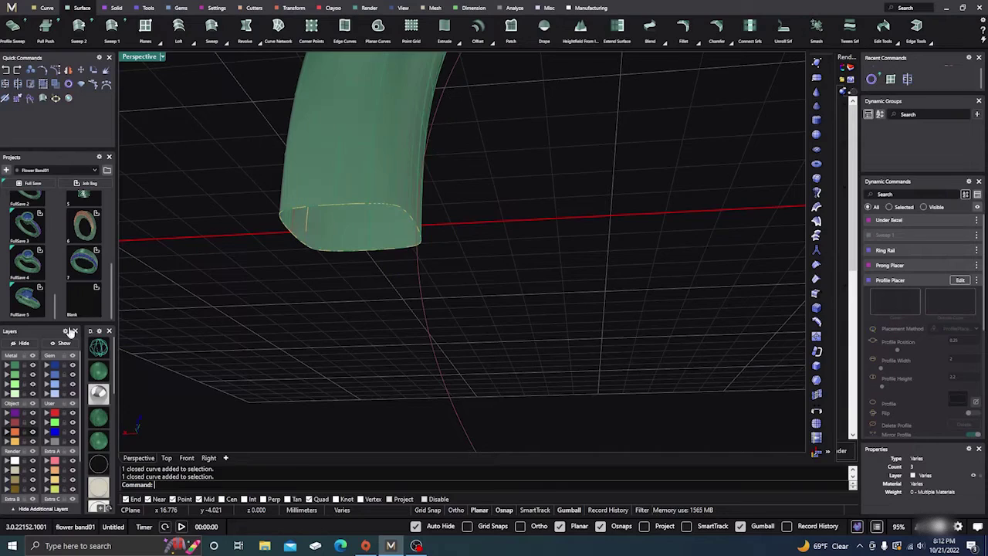
Delete the leftover inner profile curve at one base end, and undo the deletion
right_click_drag(293, 231, 333, 220)
scroll(333, 220, "down", 5)
mouse_move(453, 226)
right_mouse_down()
mouse_move(454, 240)
mouse_move(456, 230)
right_mouse_up()
scroll(602, 208, "up", 3)
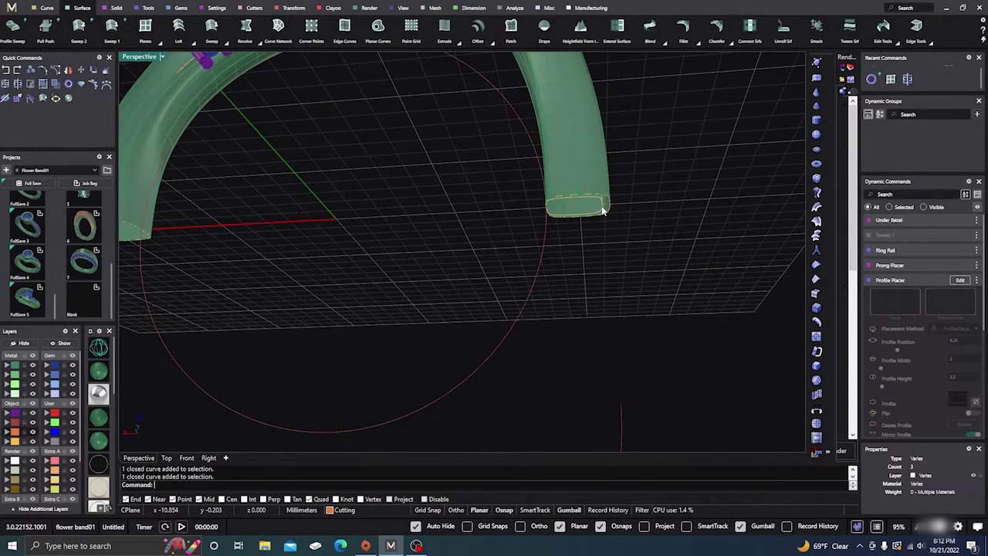
left_click(603, 210)
left_click(629, 234)
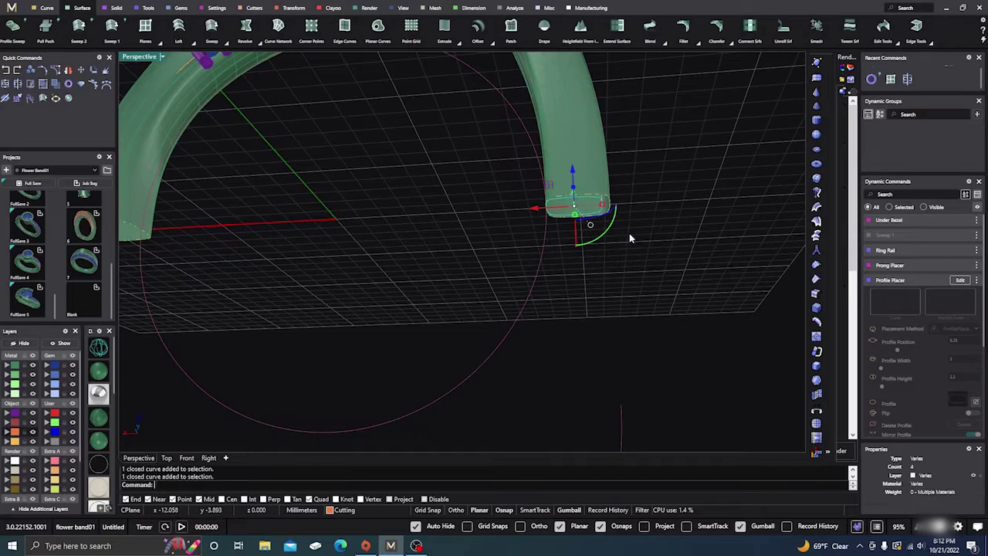
key("Delete")
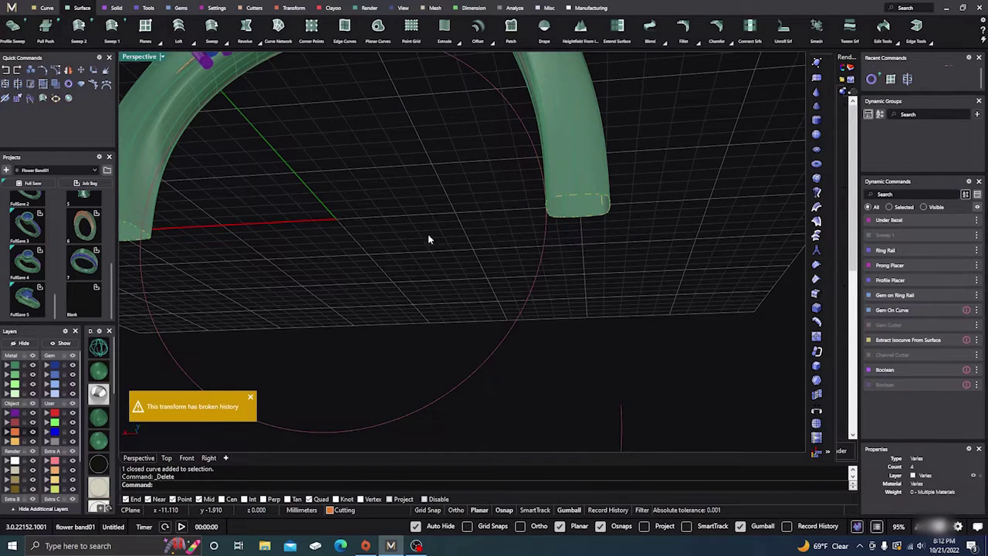
left_click(6, 70)
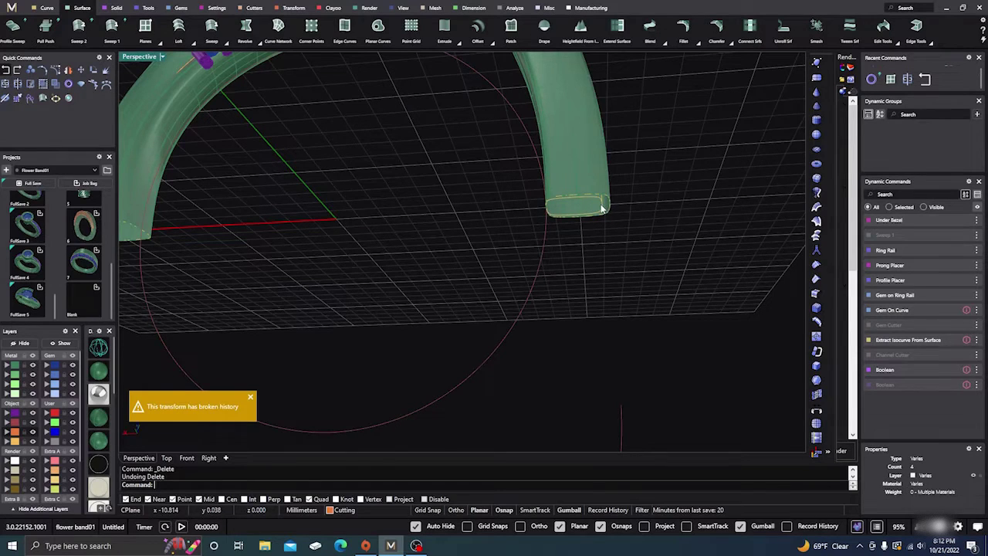
Hide the leftover inner profile curve at that base end so only the outer profile remains there
left_click(603, 207)
left_click(629, 242)
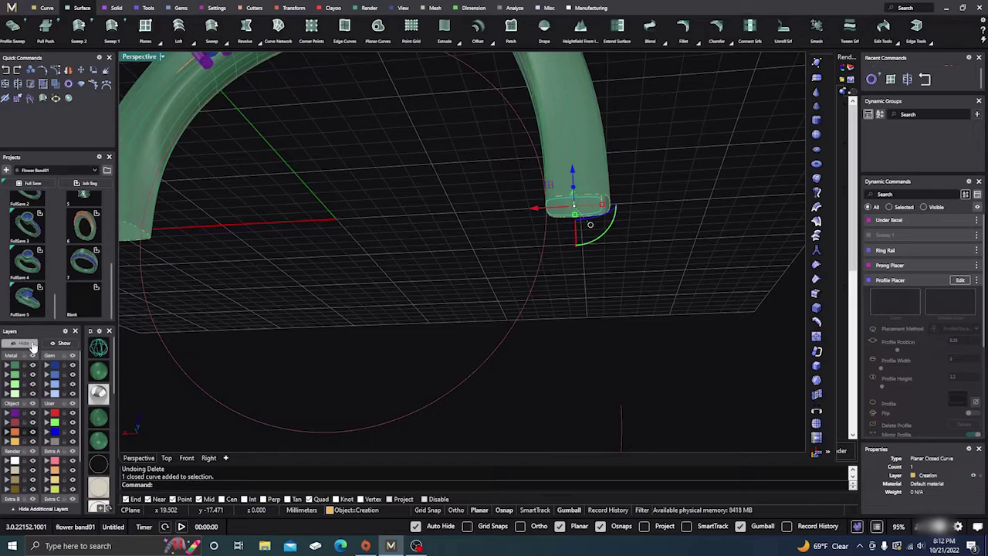
key("Escape")
Orient the lower outside rail by two points with Copy=Yes and Scale=3D, using its two open ends as the reference points
scroll(664, 189, "down", 3)
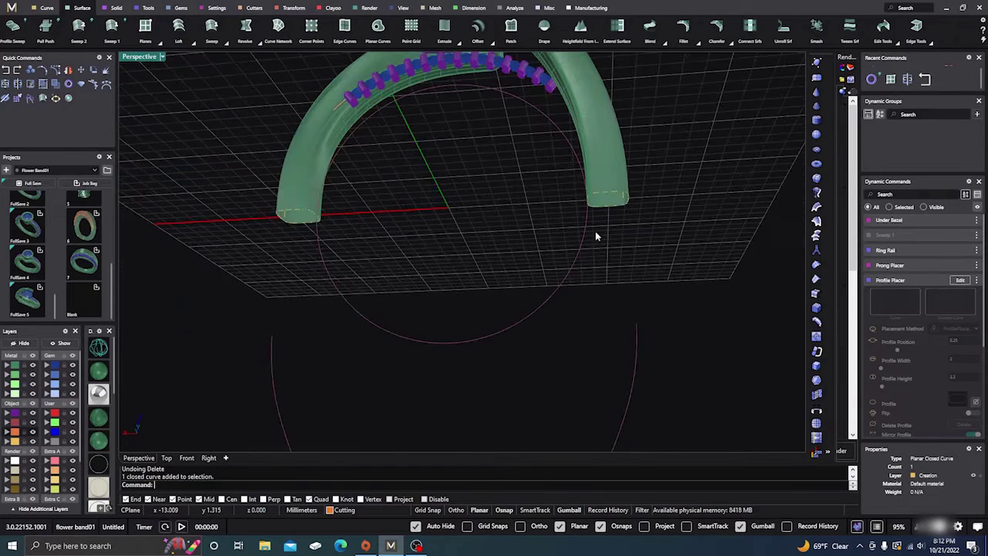
right_click_drag(528, 245, 497, 228)
scroll(521, 210, "down", 4)
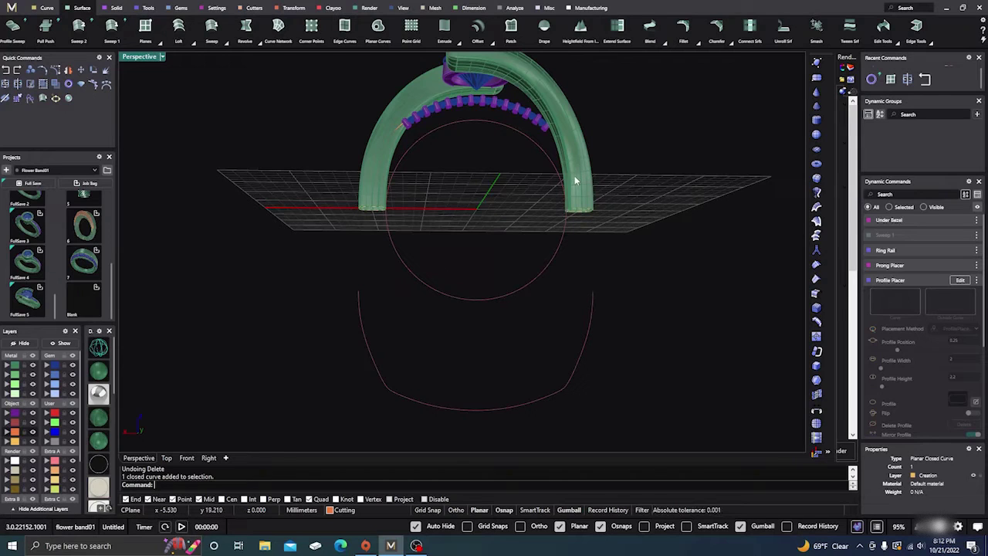
left_click(294, 8)
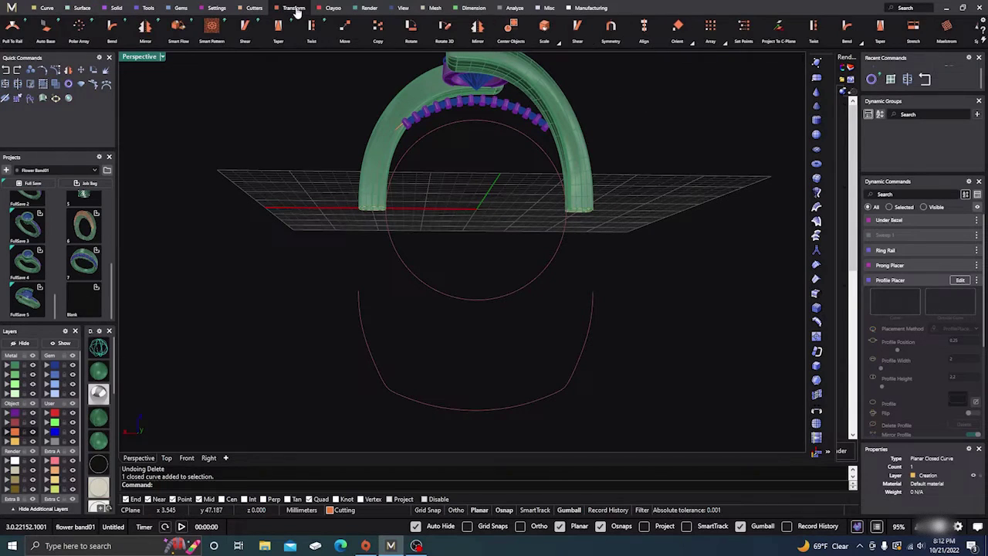
left_click(692, 47)
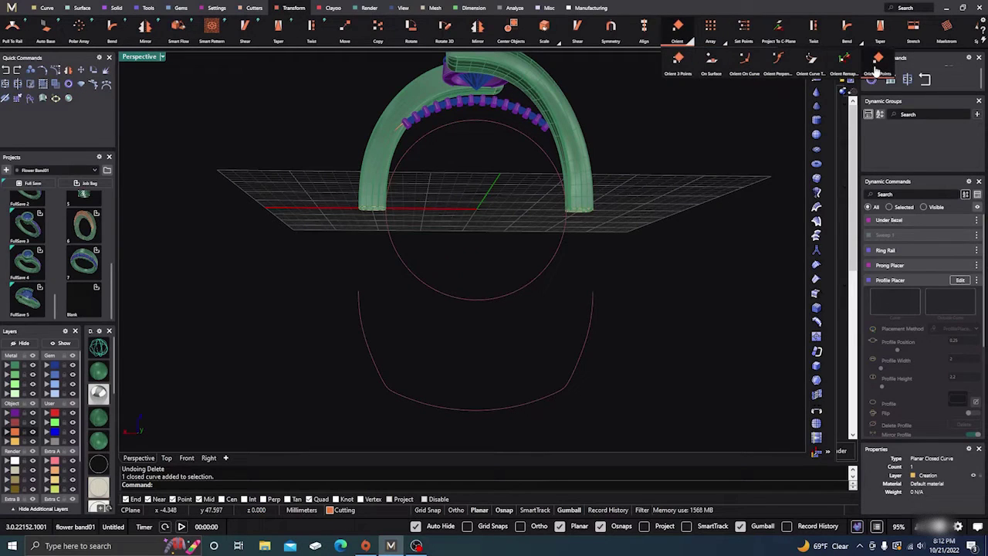
left_click(419, 402)
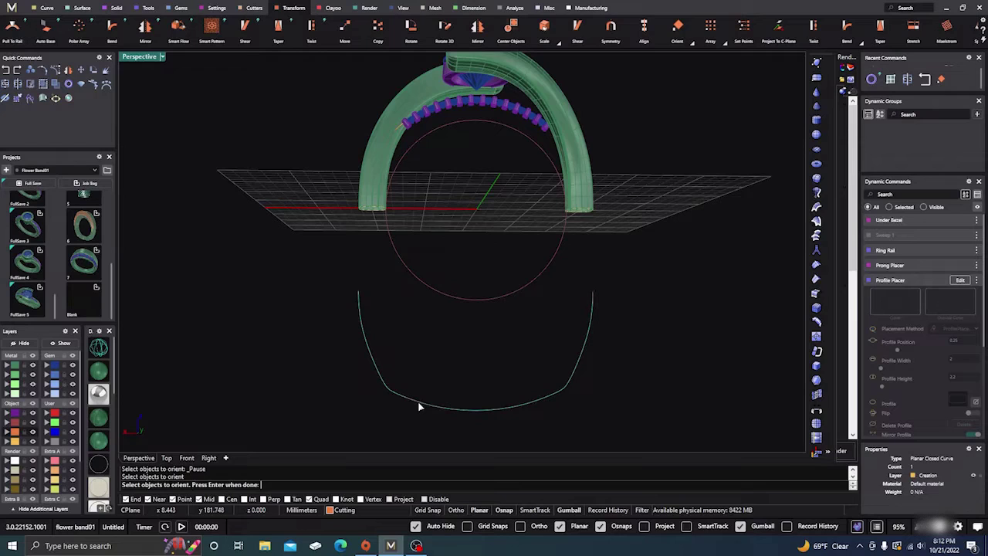
key("Return")
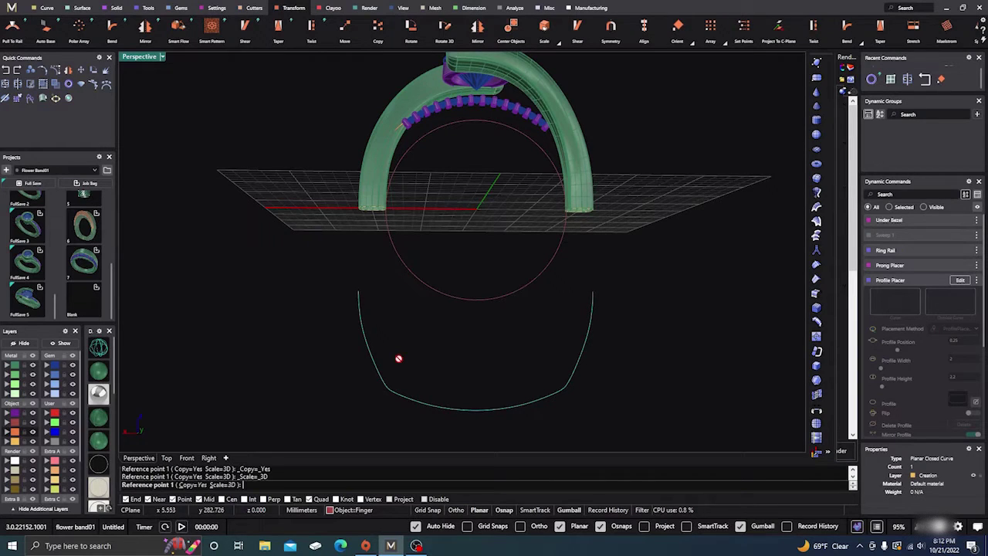
left_click(358, 291)
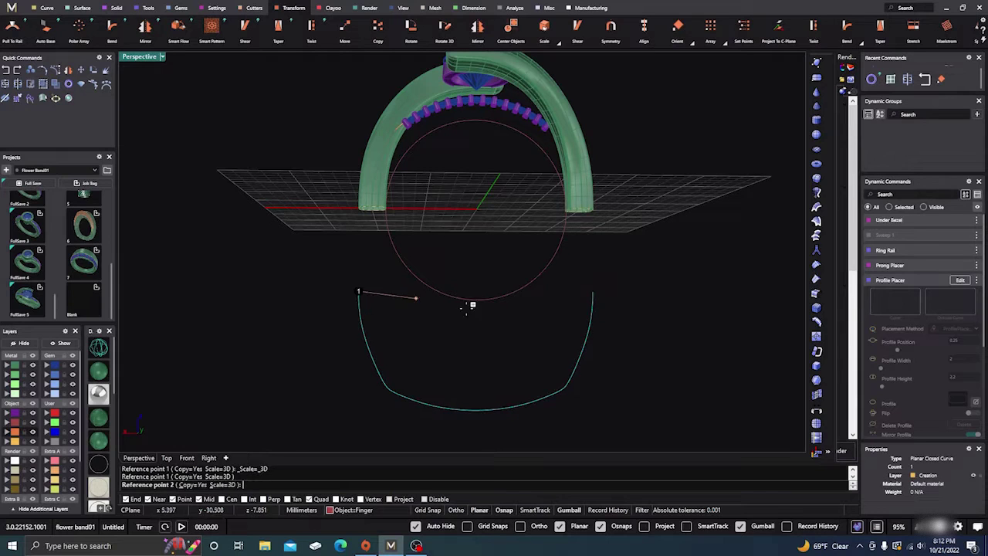
left_click(594, 293)
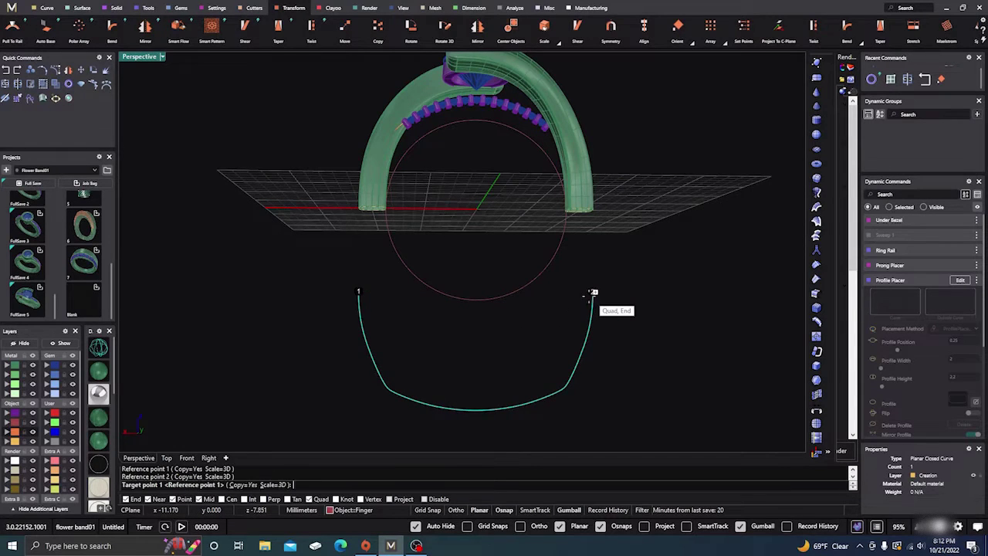
Place the rail copy between the outer quadrant points of the two base-end profiles, and delete the original lower rail
right_click_drag(530, 375, 441, 260)
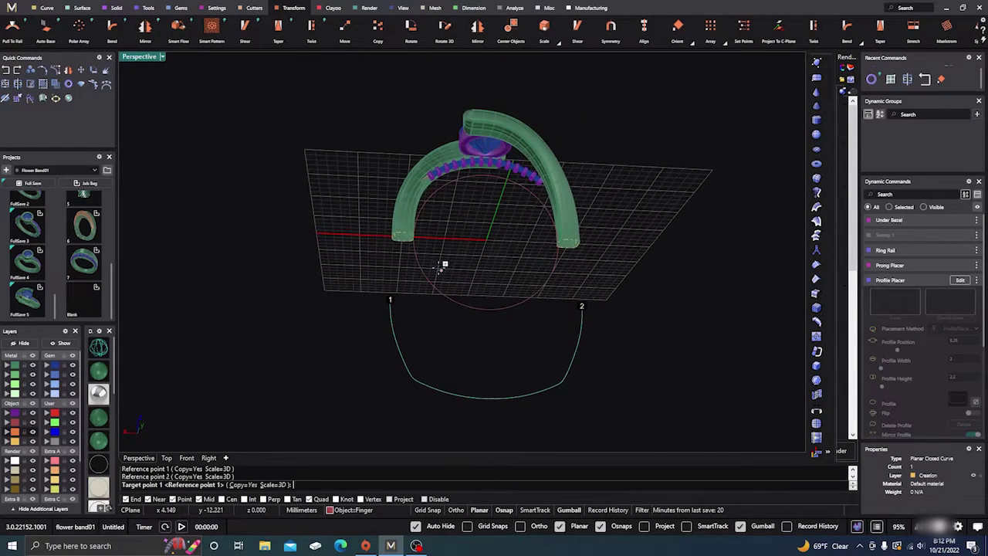
scroll(436, 260, "up", 5)
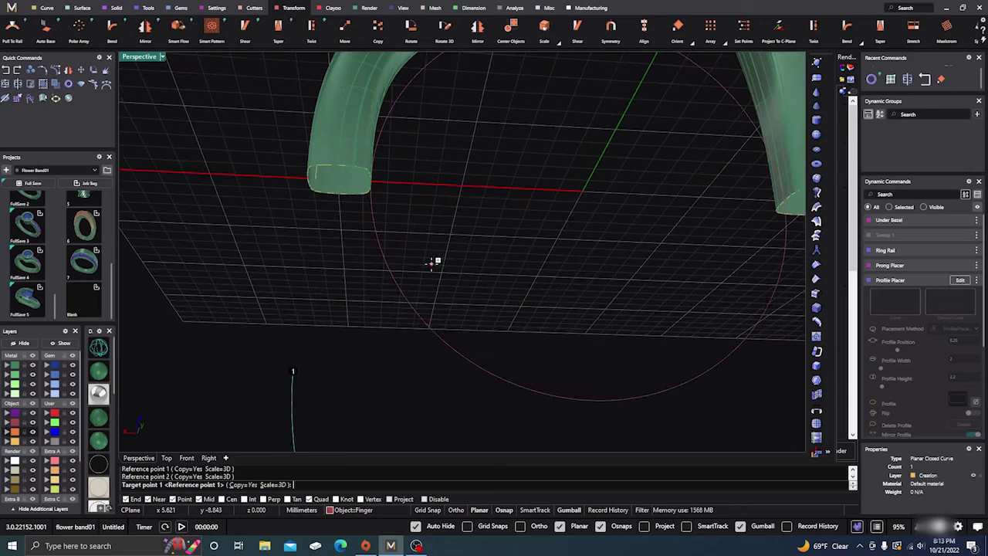
left_click(302, 179)
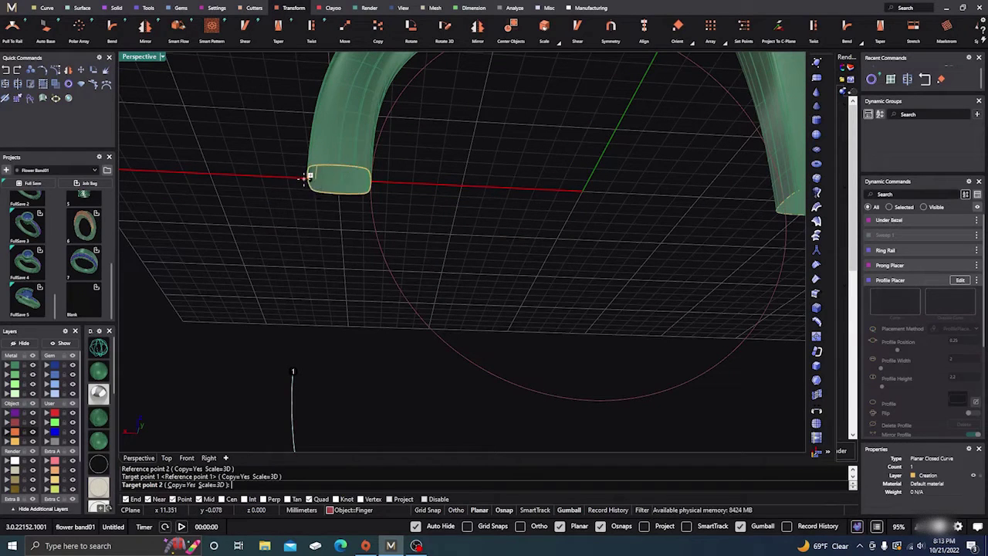
scroll(339, 288, "down", 4)
scroll(656, 267, "up", 4)
scroll(662, 267, "up", 3)
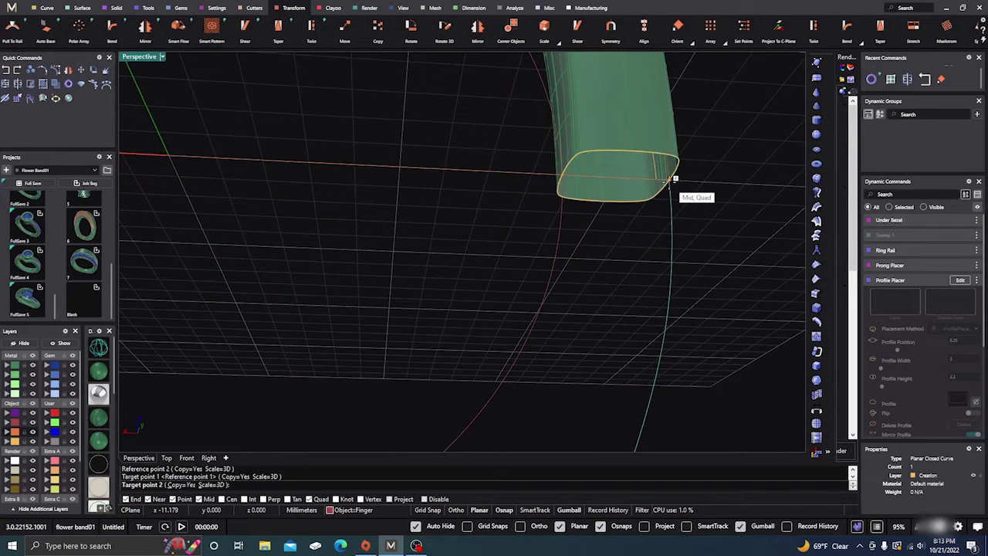
left_click(673, 178)
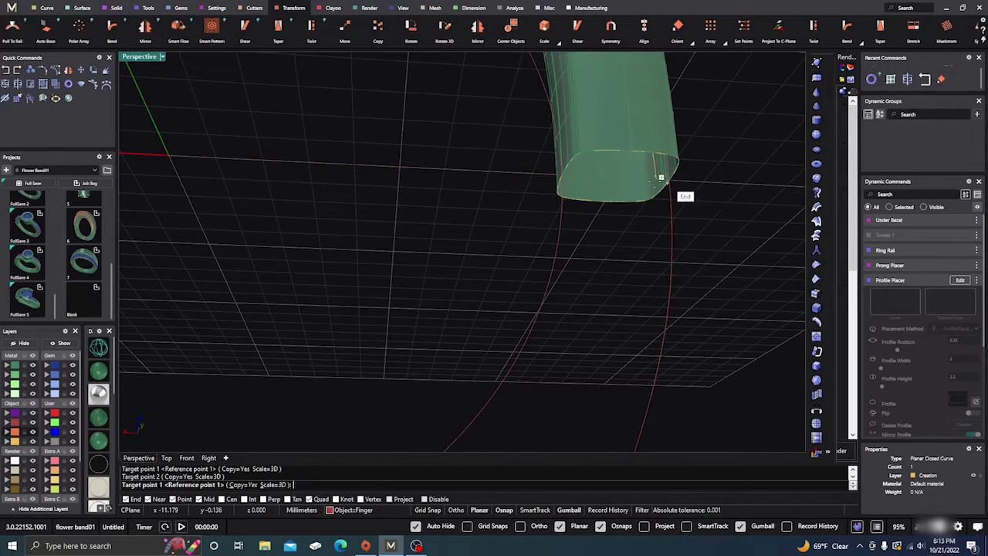
scroll(587, 204, "down", 3)
key("Return")
scroll(522, 215, "down", 5)
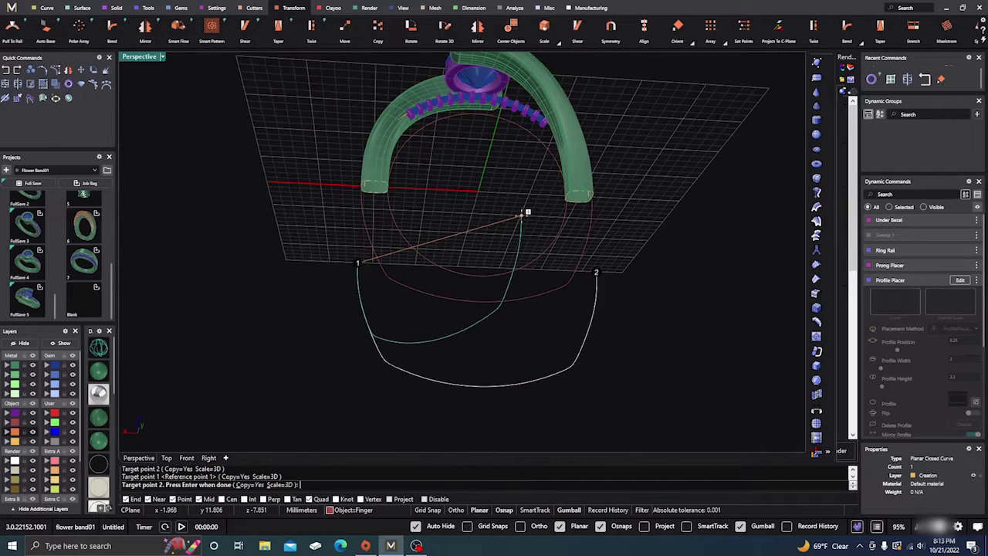
key("Return")
left_click(551, 374)
key("Delete")
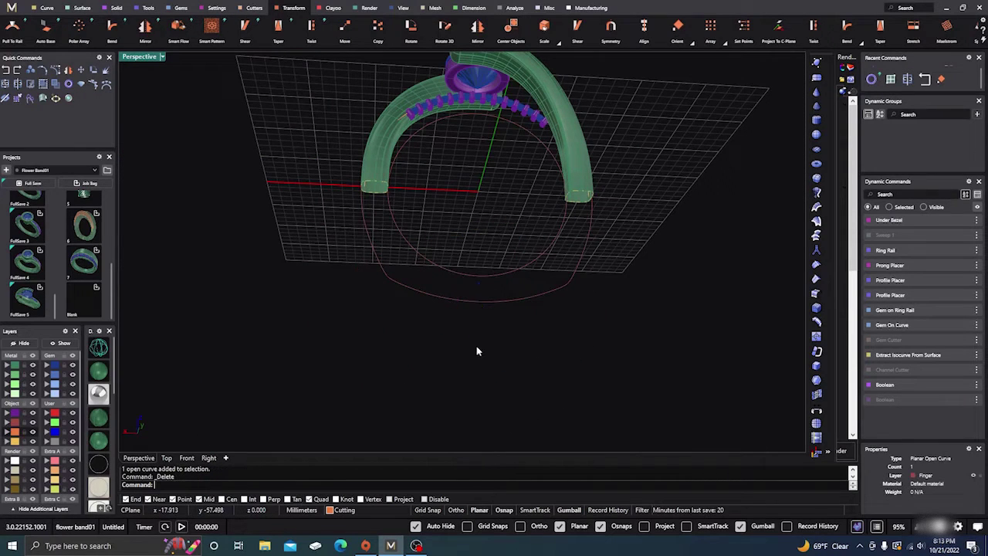
Build a Sweep 2 lower shank along the inner and outer lower rails, using the two base-end profiles
scroll(471, 274, "down", 5)
mouse_move(471, 274)
right_mouse_down()
mouse_move(460, 314)
mouse_move(463, 258)
right_mouse_up()
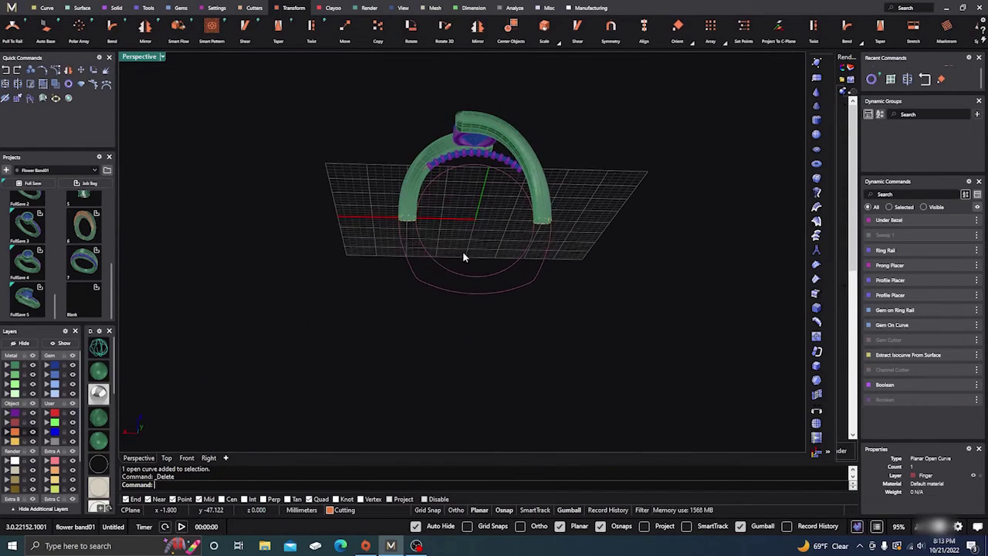
scroll(463, 255, "up", 4)
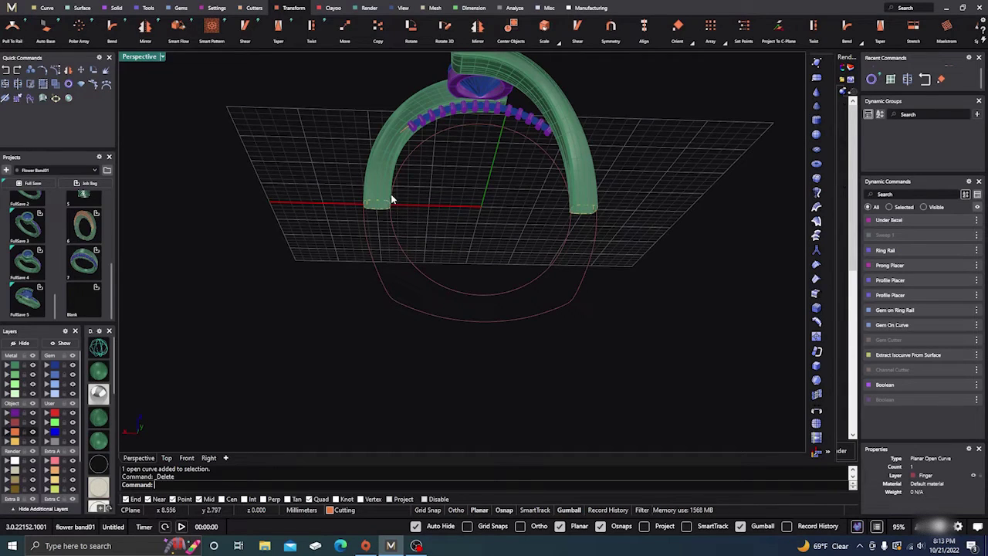
left_click(82, 10)
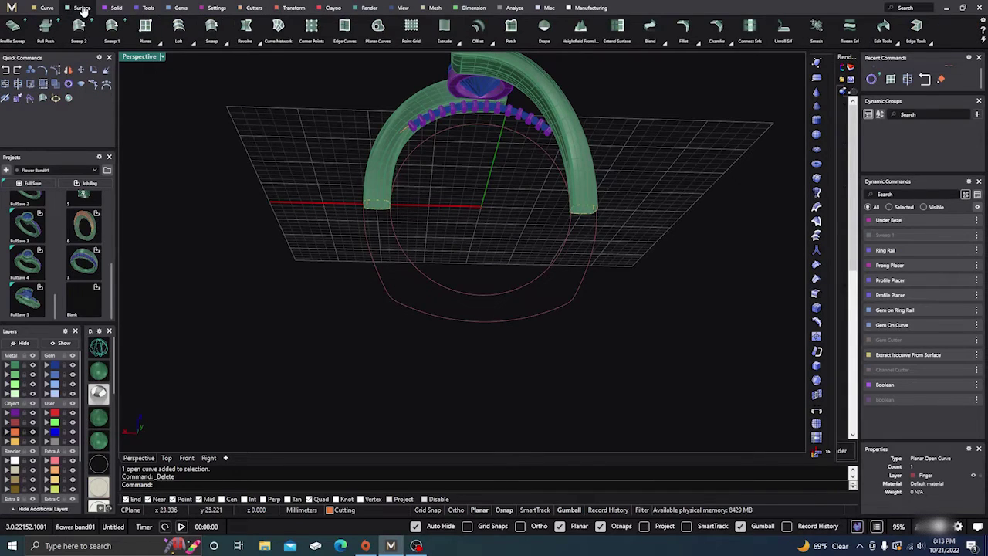
left_click(79, 26)
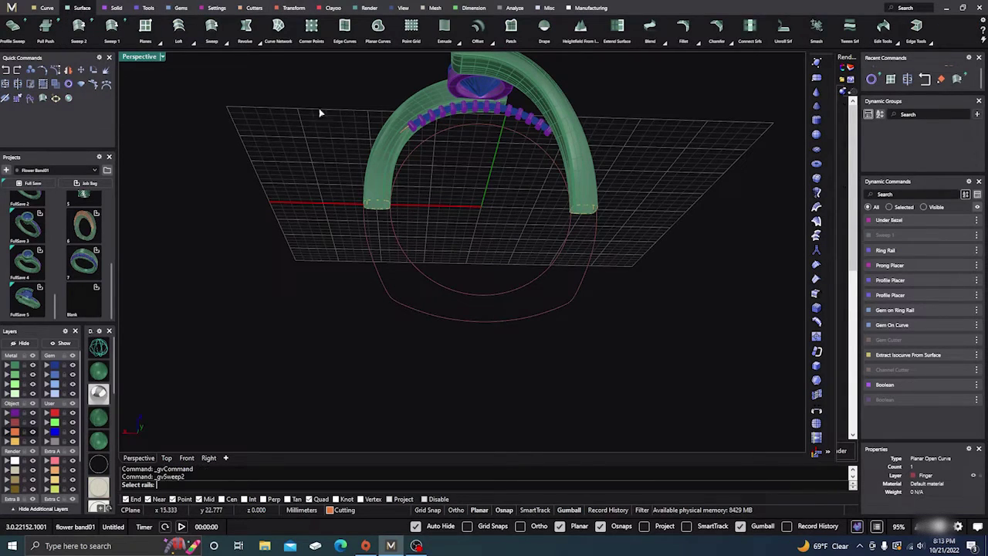
left_click(411, 264)
left_click(403, 303)
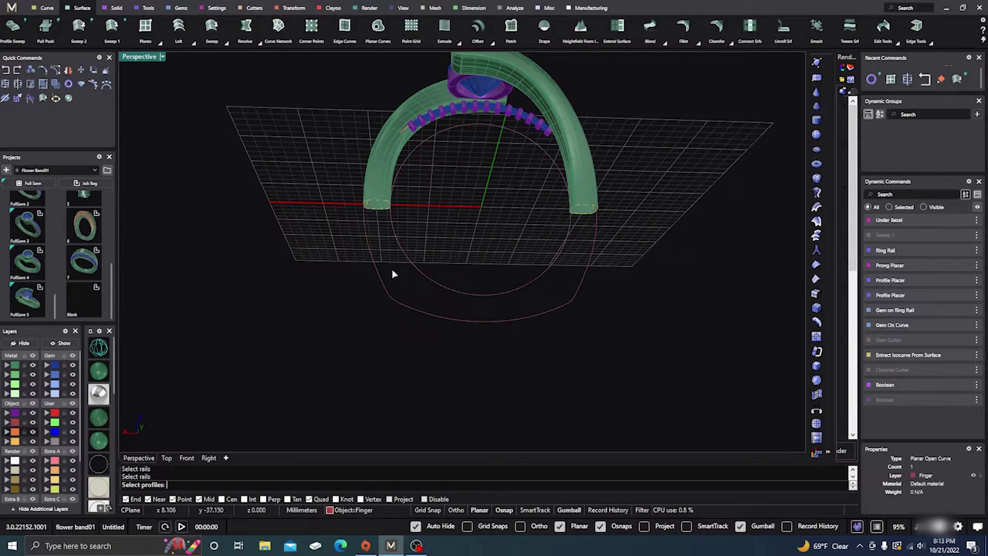
scroll(380, 220, "up", 5)
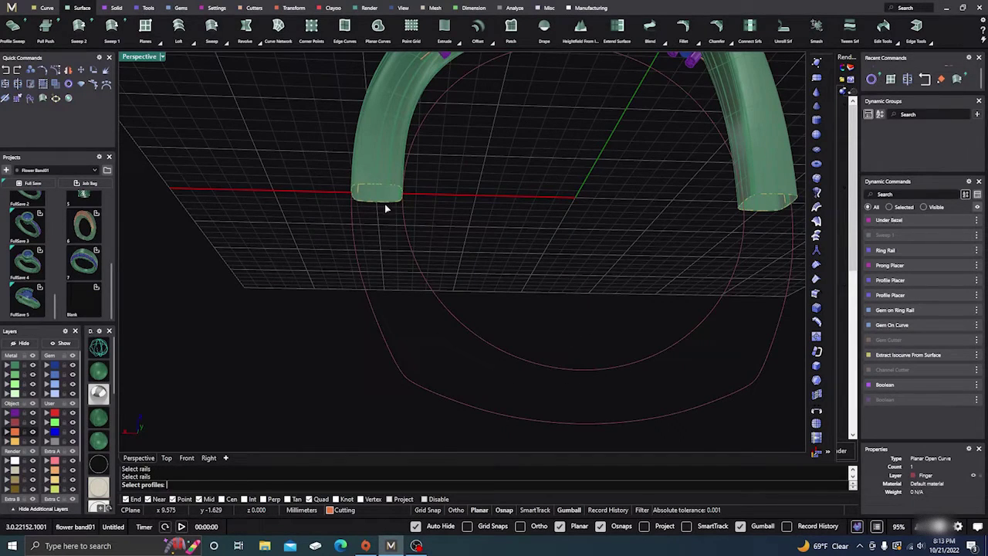
left_click(384, 202)
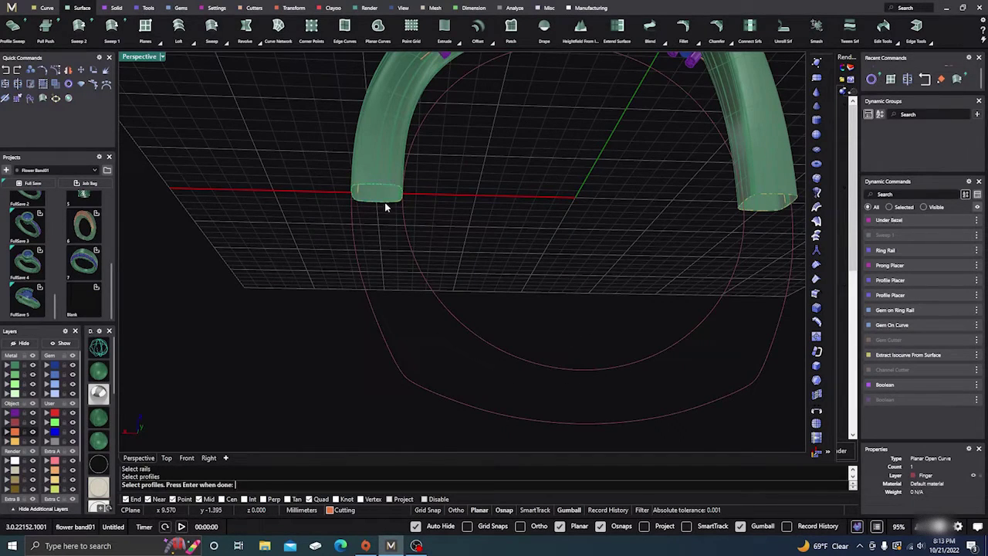
left_click(768, 217)
key("Return")
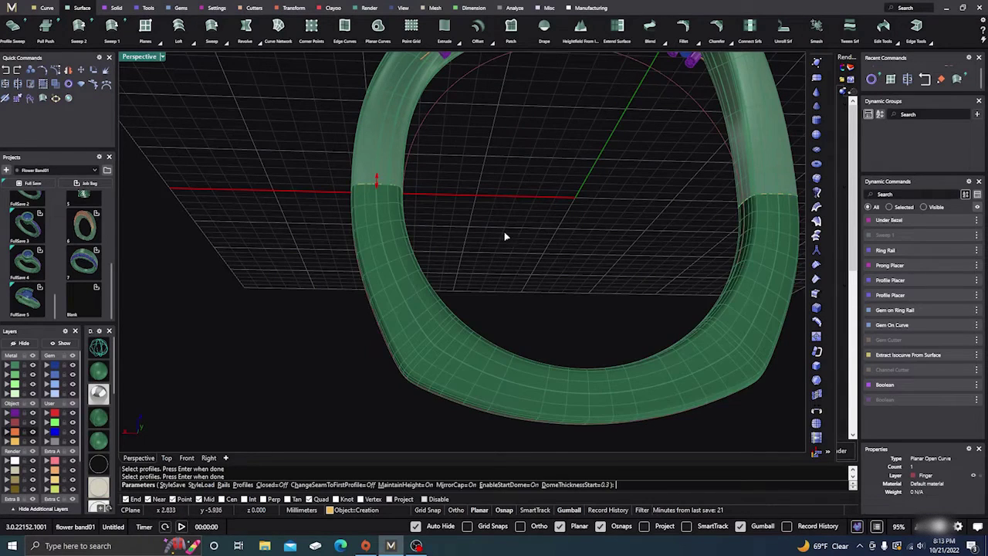
Turn off Maintain Height, Mirror Cap, Enable Start Dome and Enable End Dome for the lower shank sweep, and accept it
scroll(494, 224, "down", 4)
right_click_drag(530, 212, 606, 223)
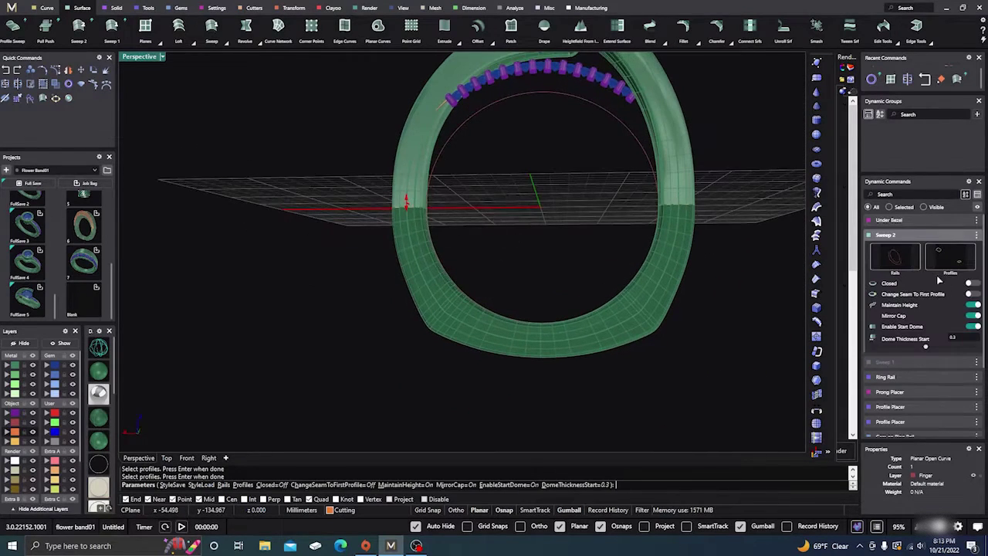
left_click(974, 305)
left_click(974, 316)
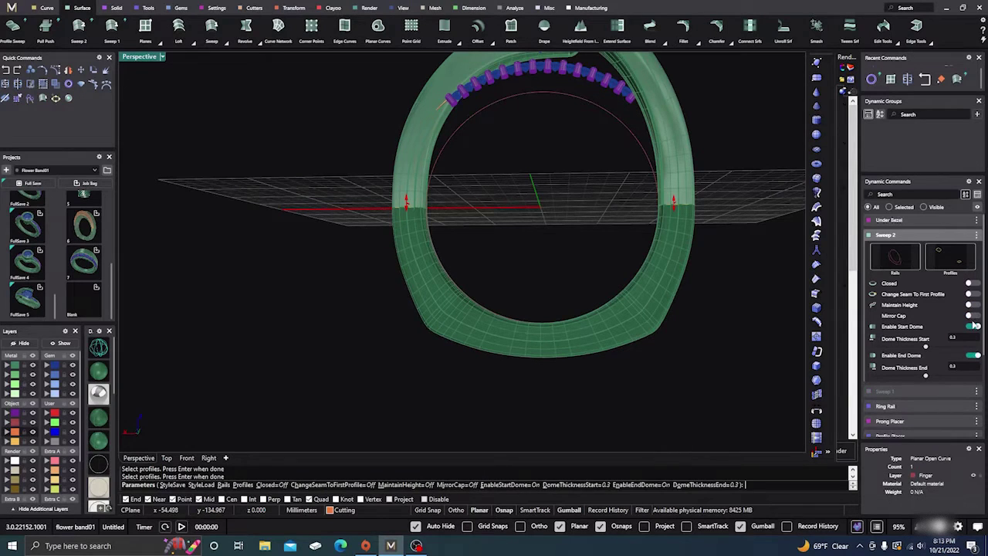
left_click(970, 326)
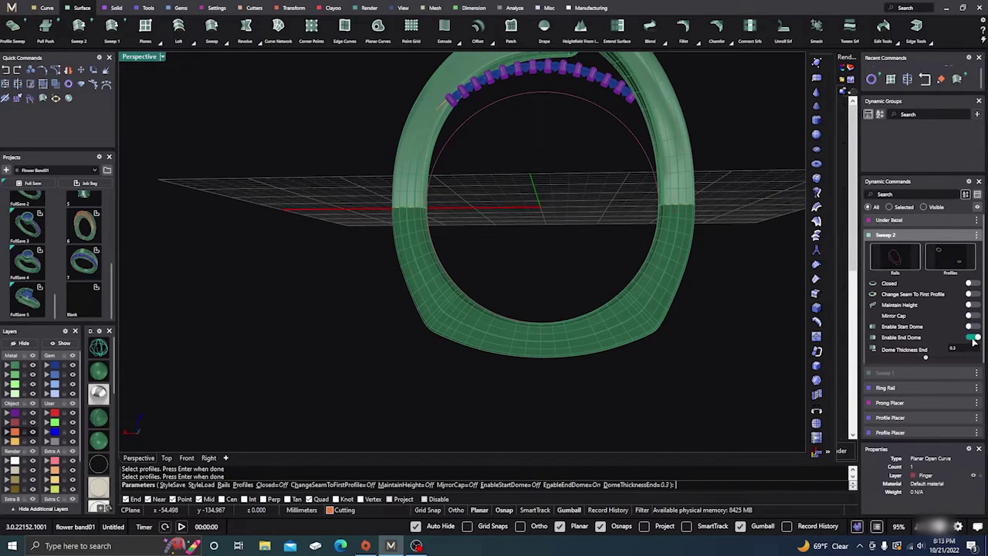
left_click(974, 338)
right_click(296, 212)
Join the lower shank and both upper bypass arms into one polysurface, and check its properties
scroll(308, 216, "down", 3)
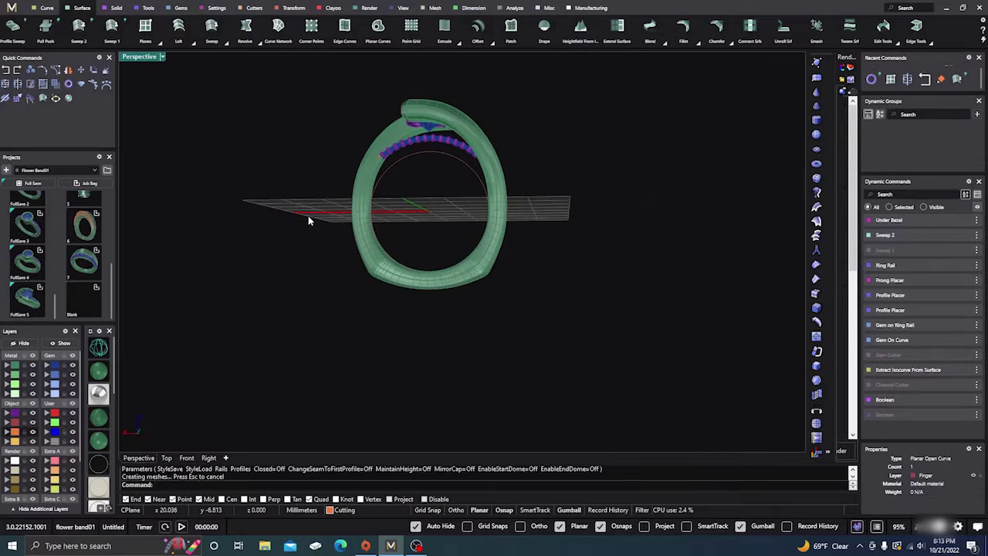
right_click_drag(308, 215, 333, 275)
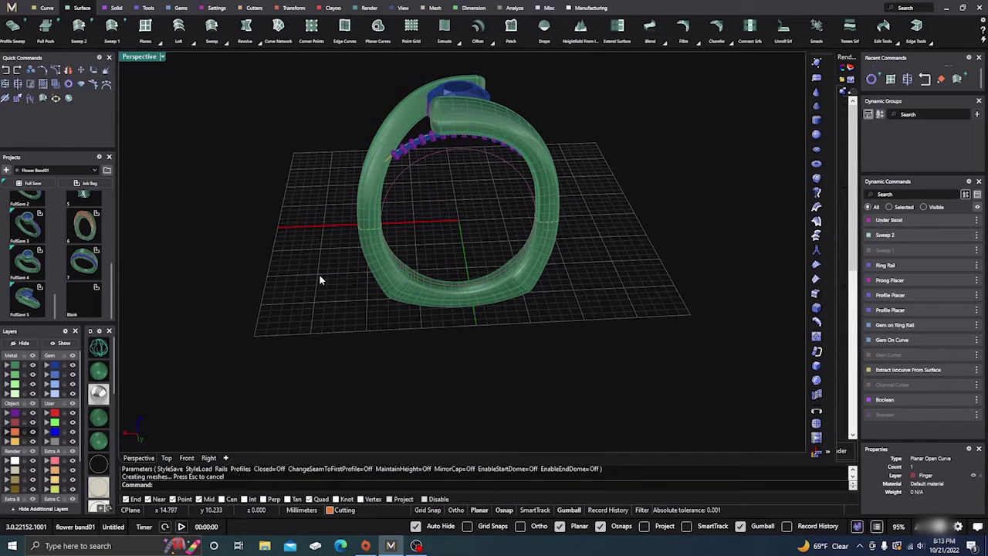
left_click(386, 276)
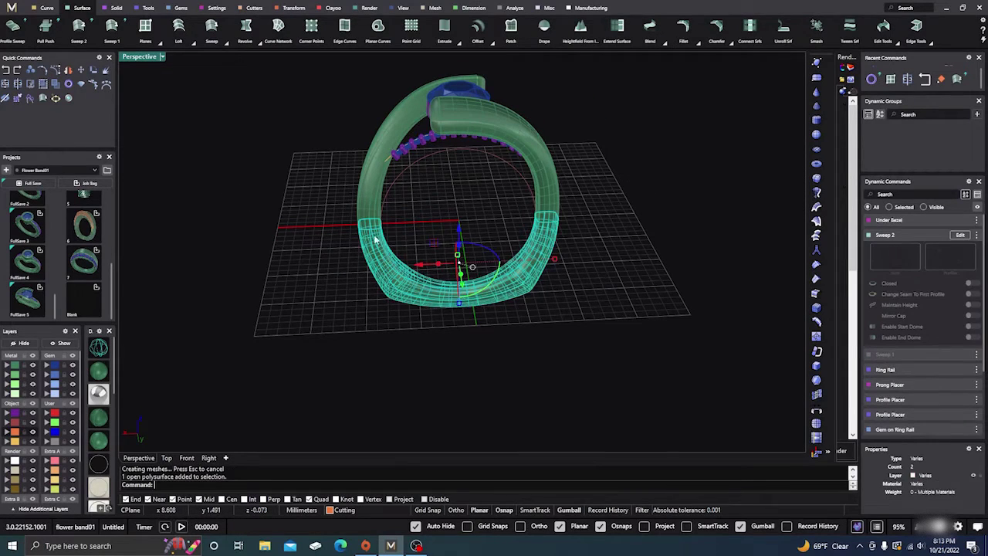
left_click(371, 180, "shift")
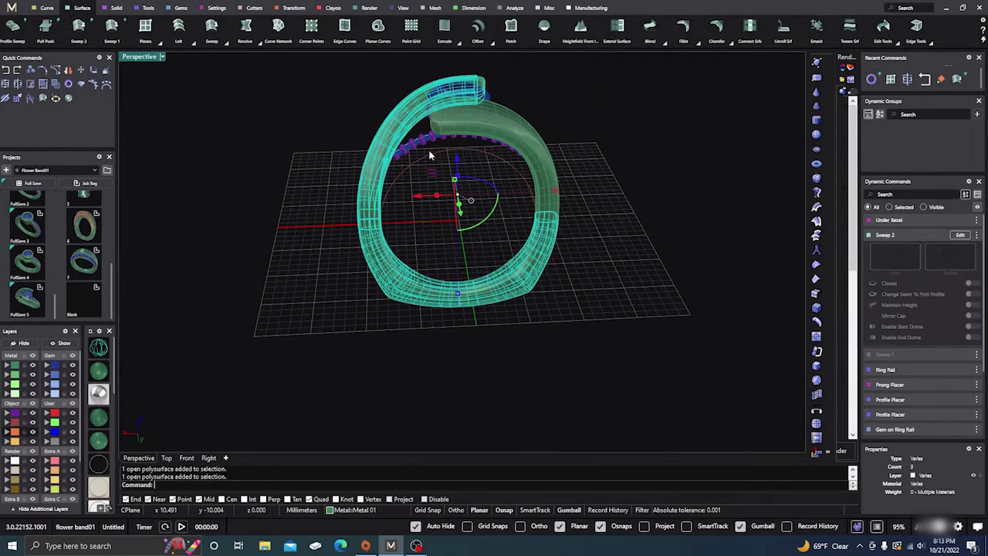
left_click(7, 85)
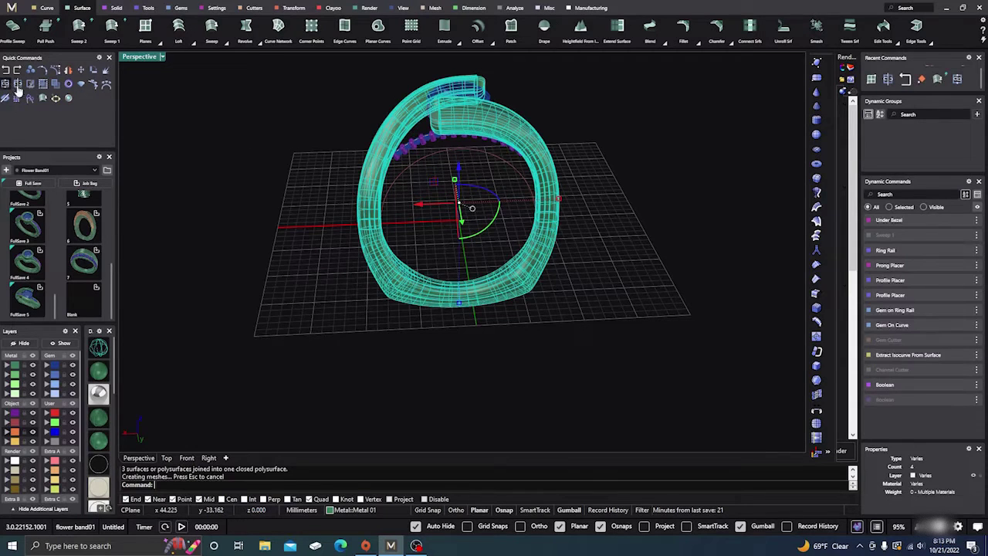
left_click(301, 163)
left_click(388, 130)
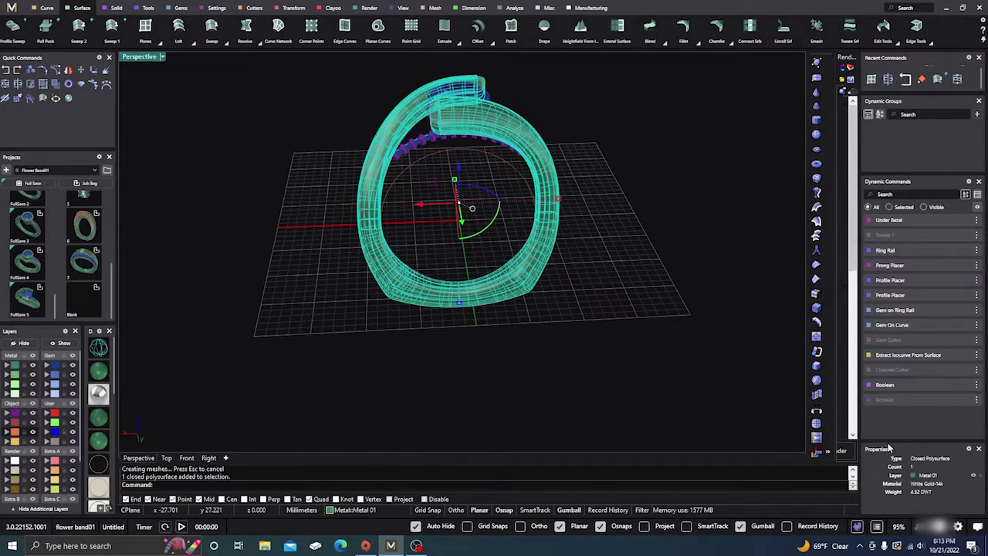
left_click(647, 253)
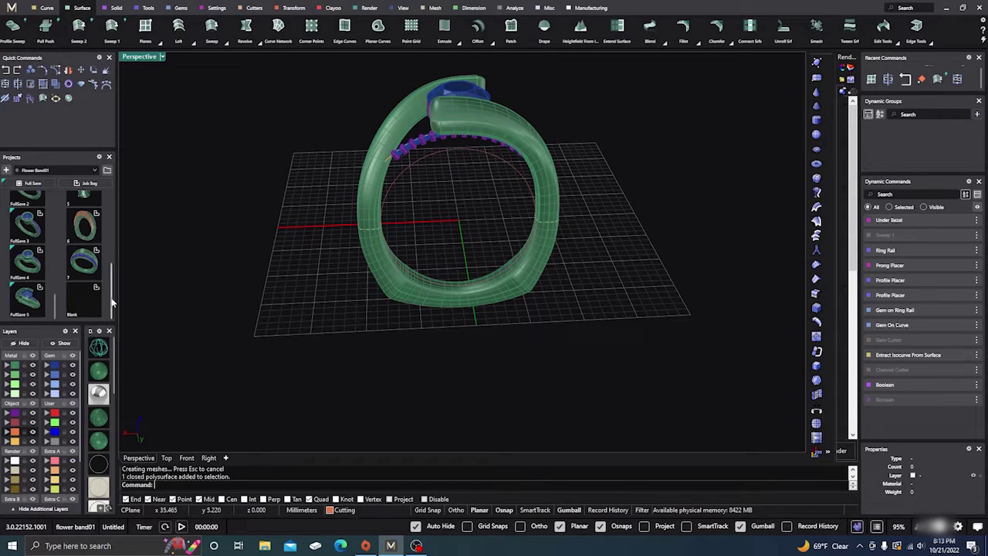
Show all hidden objects, and check the selection of the inner arch band and the joined bypass shank
left_click(69, 345)
right_click_drag(423, 253, 419, 277)
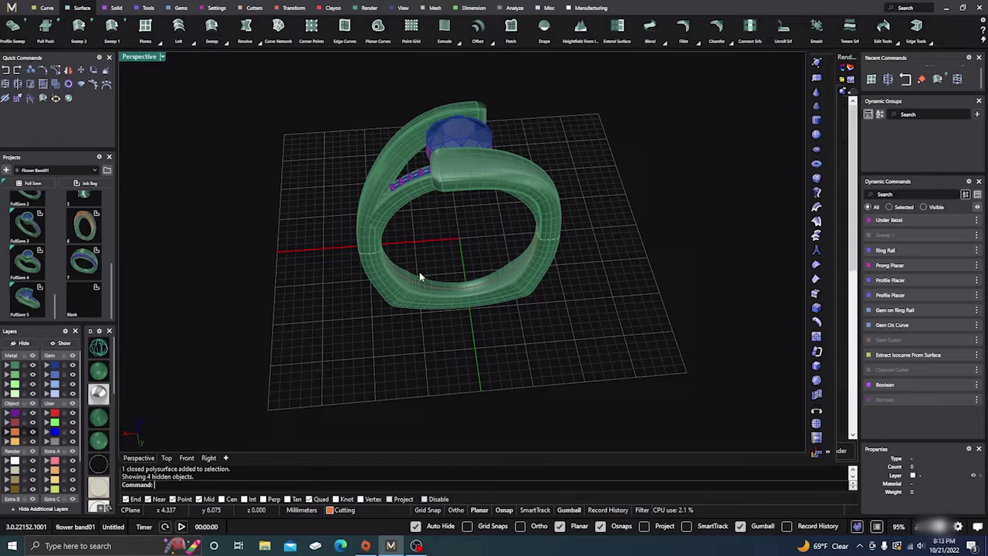
left_click(409, 202)
left_click(536, 165, "shift")
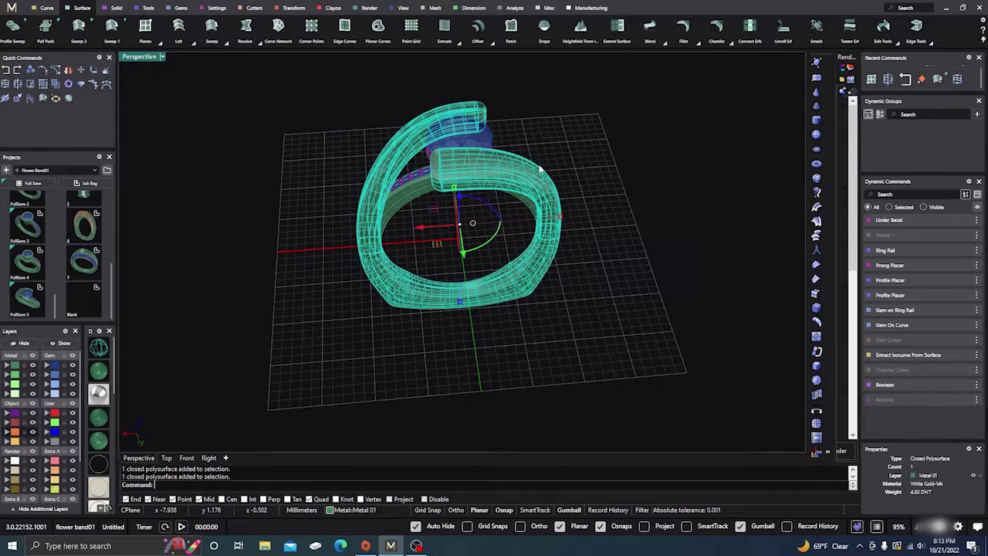
left_click(644, 136)
right_click_drag(479, 280, 480, 271)
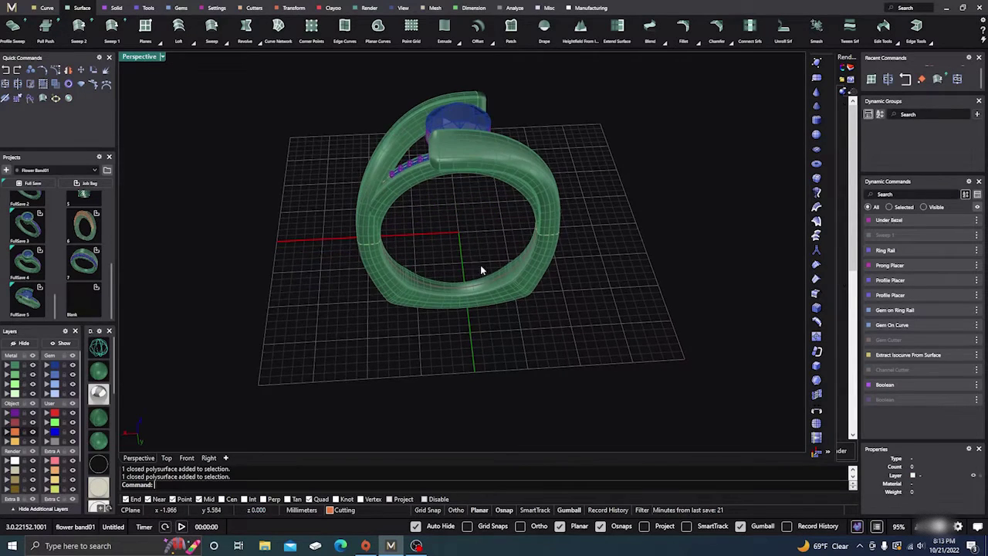
Boolean-union the joined bypass shank with the inner arch band
left_click(115, 8)
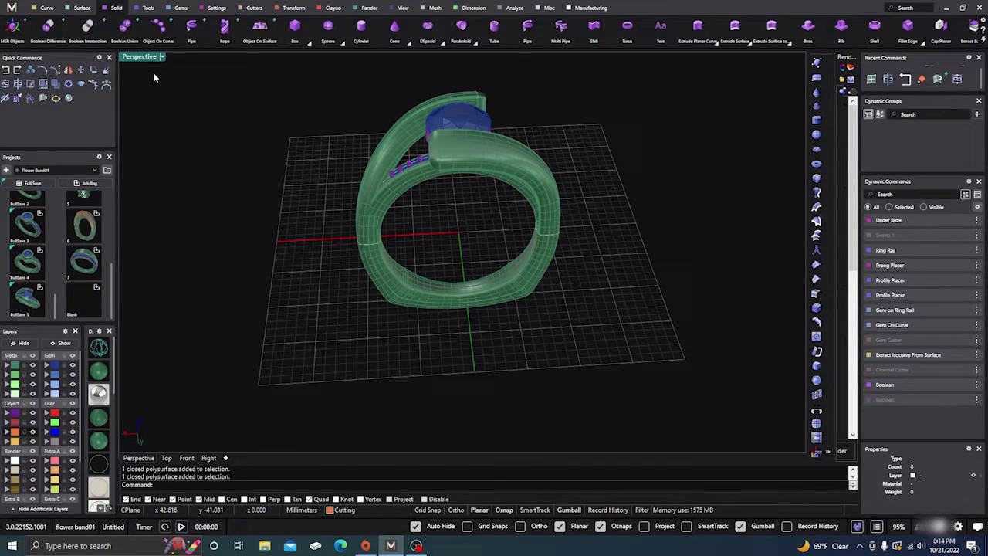
left_click(125, 27)
left_click(478, 154)
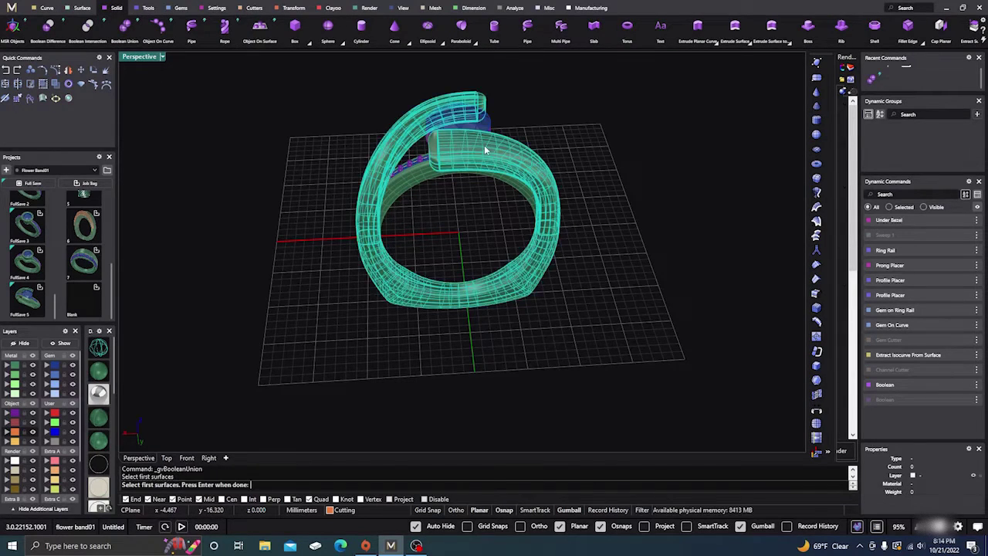
key("Return")
left_click(415, 198)
key("Return")
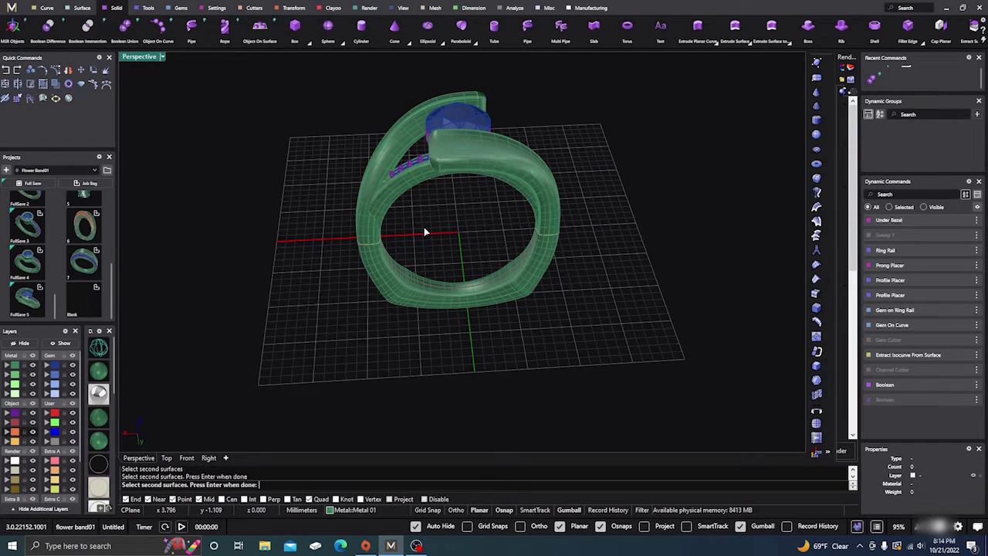
key("Return")
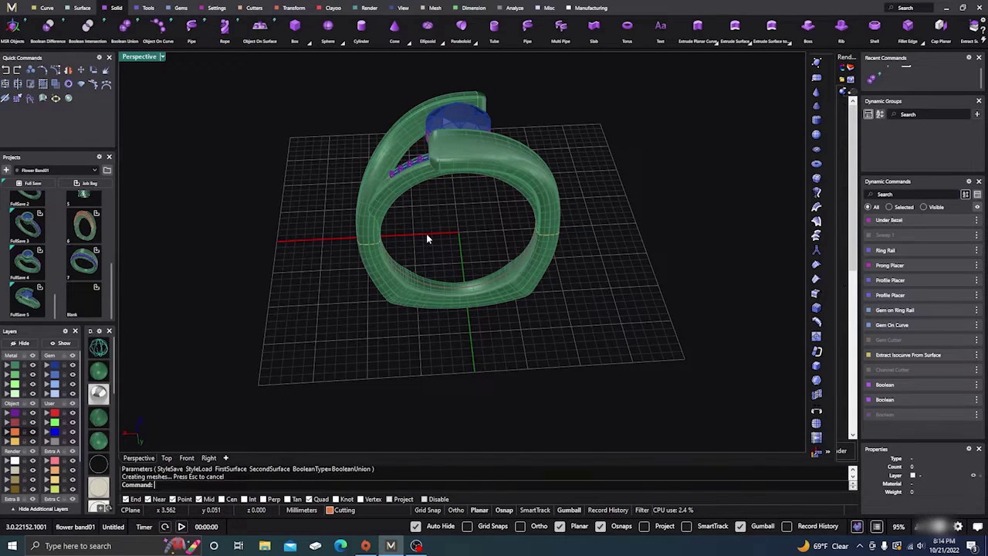
Check the united ring's properties, and move the original joined shank that overlaps it to the User 04 layer
left_click(406, 193)
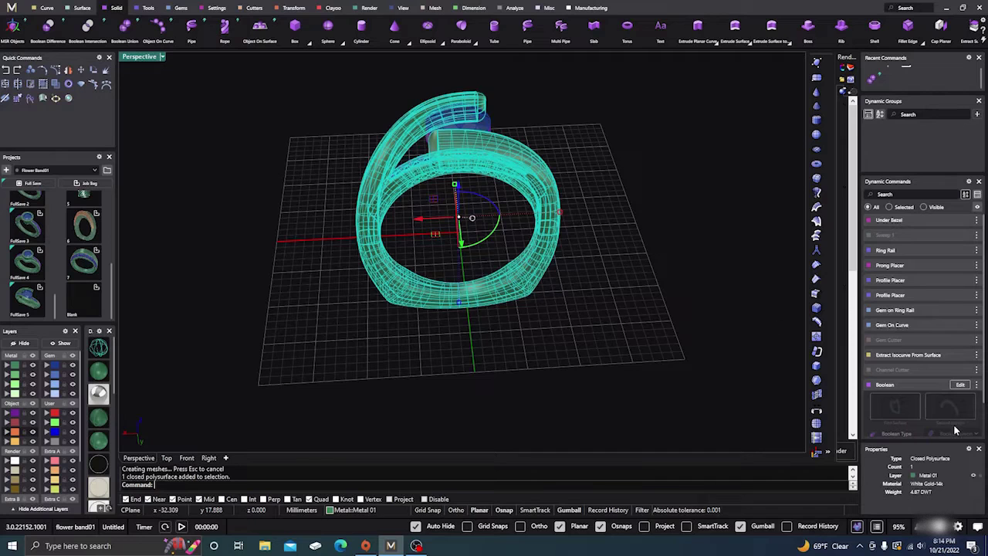
left_click(666, 317)
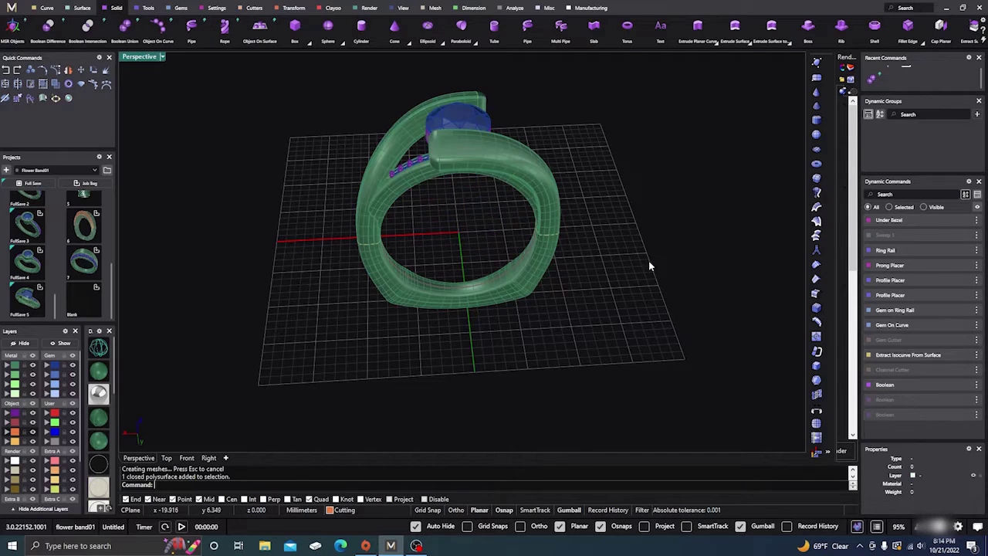
right_click_drag(650, 262, 656, 300)
left_click(522, 234)
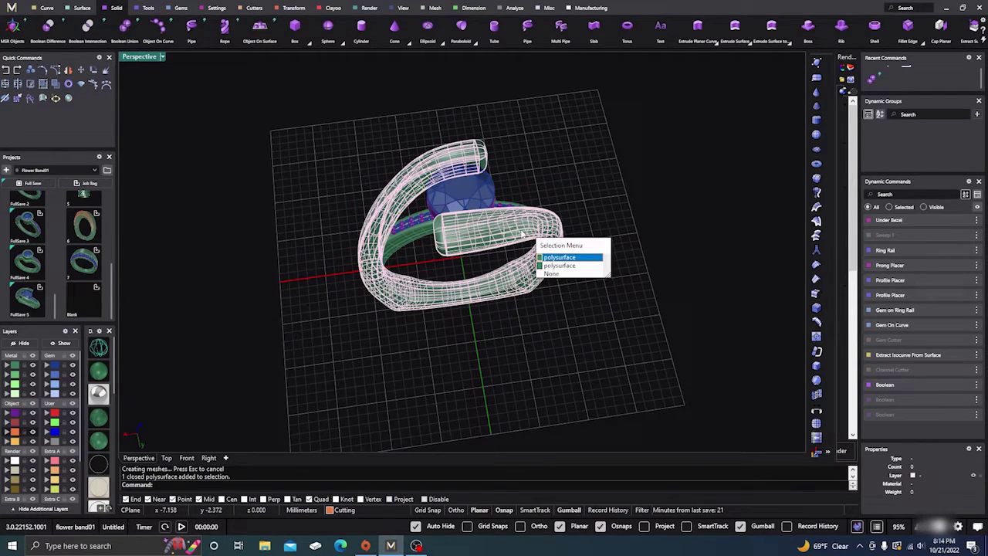
left_click(556, 265)
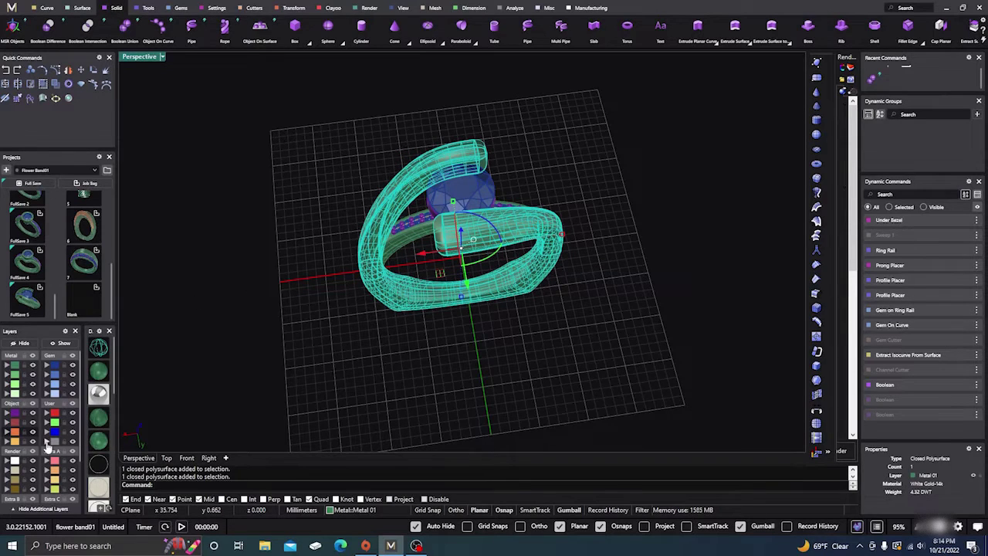
left_click(47, 442)
left_click(294, 401)
Turn off the User 04 layer to hide the original shank, and select the united ring
left_click(409, 244)
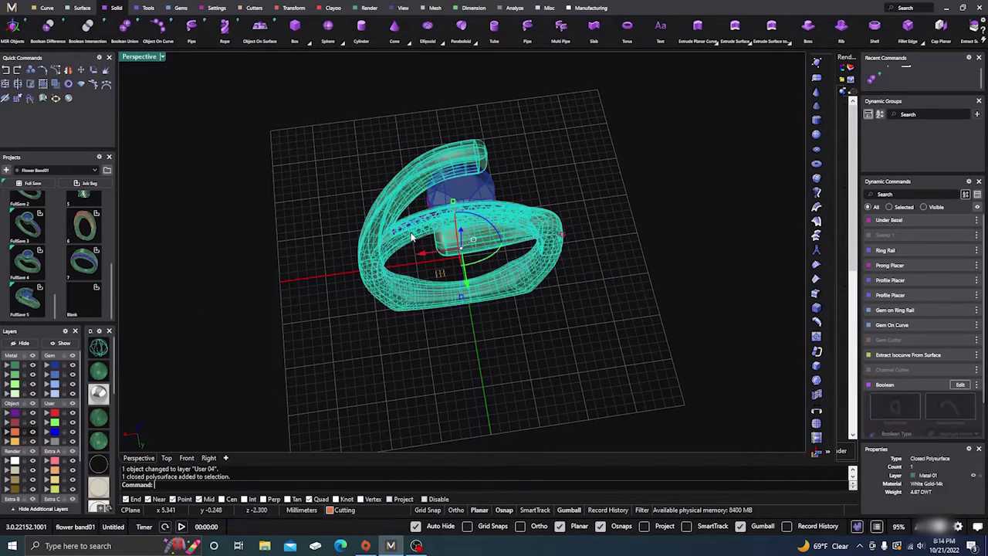
left_click(346, 270)
right_click_drag(347, 270, 390, 242)
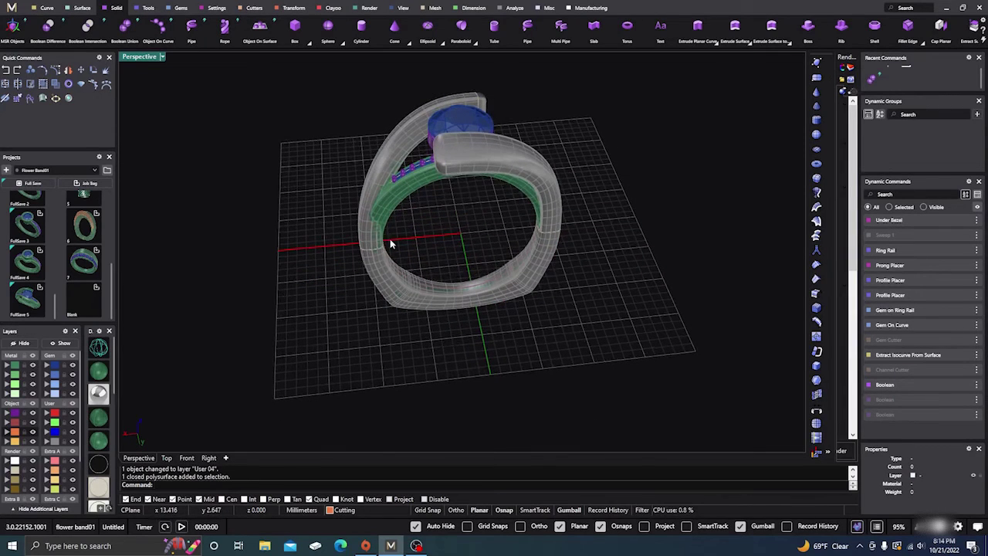
left_click(481, 164)
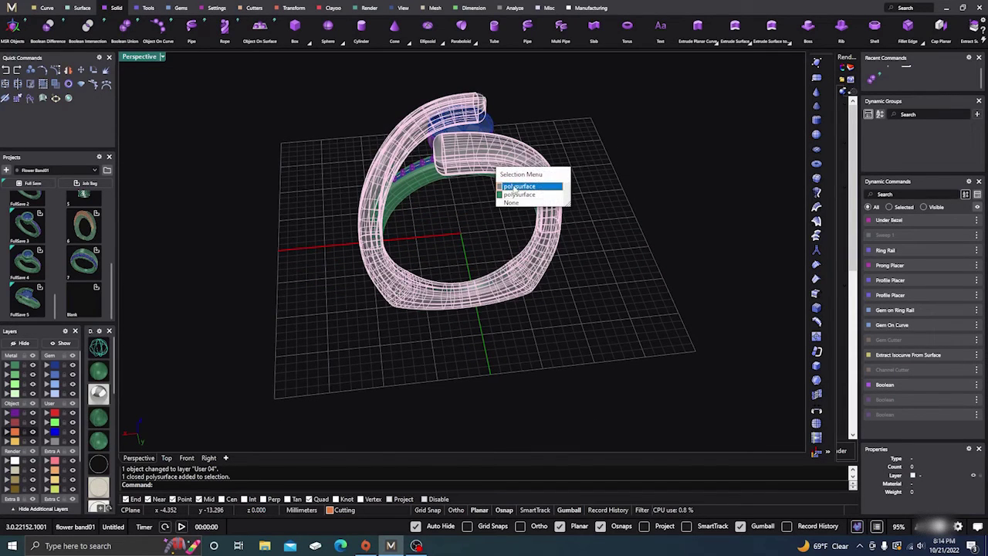
left_click(517, 187)
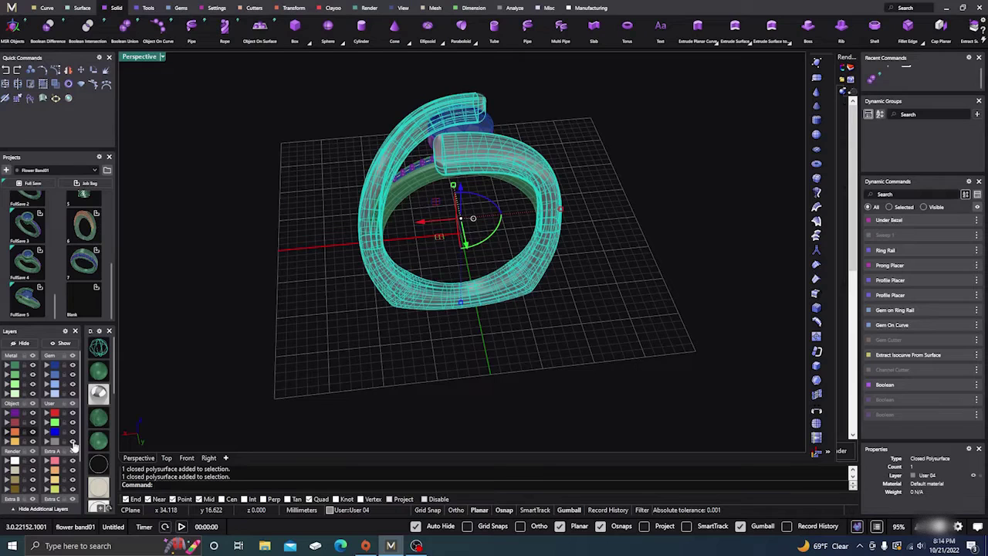
left_click(73, 441)
left_click(393, 196)
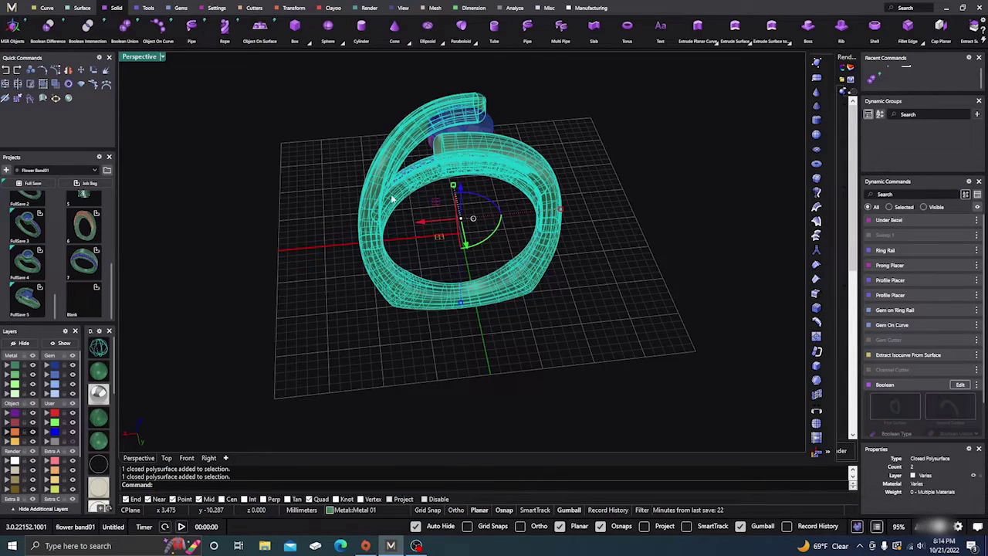
left_click(360, 180)
right_click_drag(359, 180, 377, 225)
left_click(405, 240)
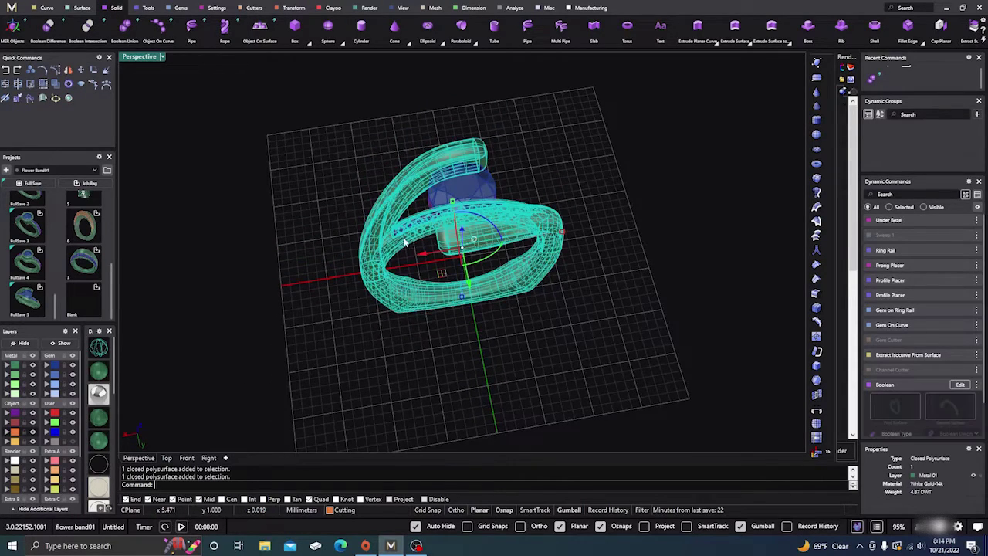
Inspect the united ring from above and from the front, checking the prong row along the inner arch
left_click(317, 236)
right_click_drag(316, 236, 342, 254)
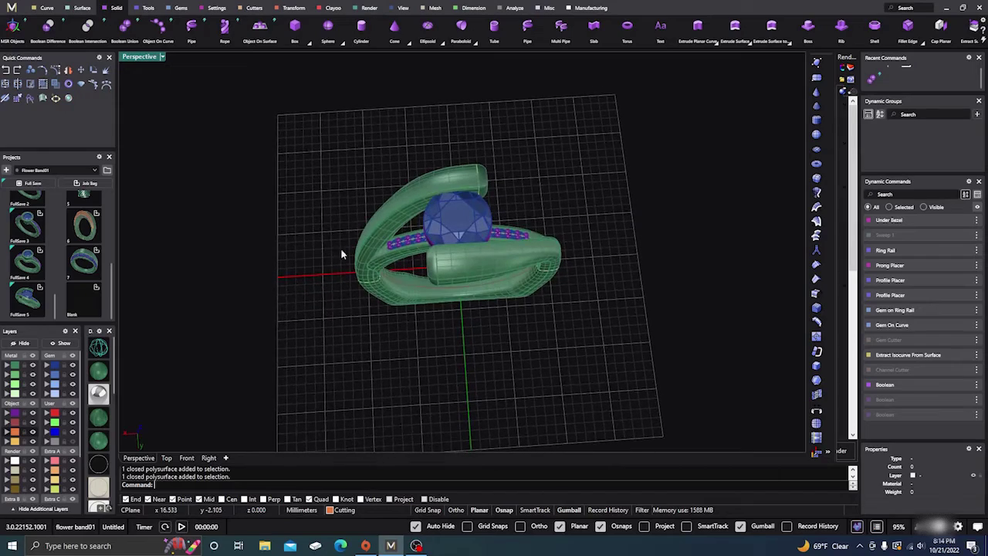
scroll(406, 290, "up", 6)
right_click_drag(396, 295, 414, 172)
scroll(415, 267, "down", 5)
scroll(467, 103, "up", 5)
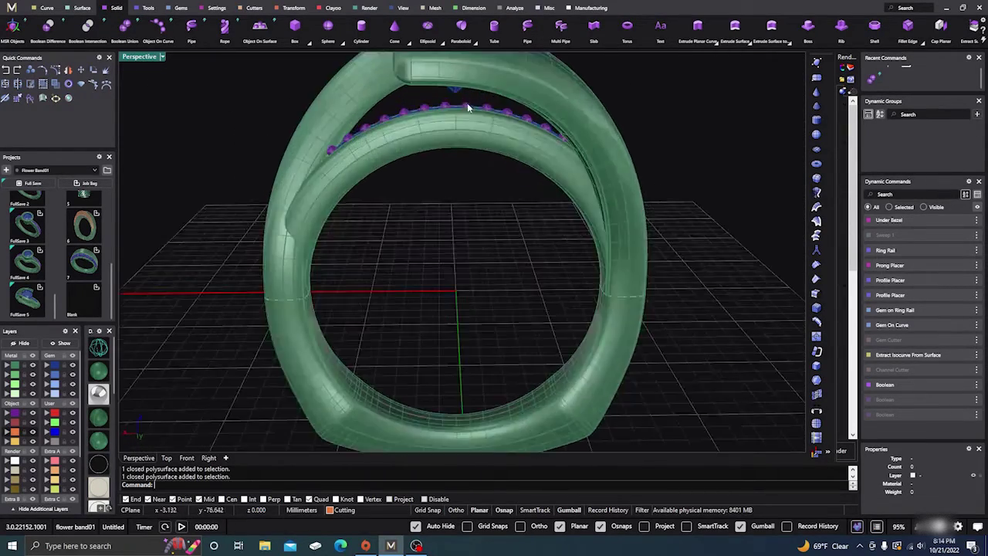
scroll(463, 98, "down", 5)
Boolean-union the inner arch's prongs with the ring
right_click_drag(462, 98, 425, 239)
scroll(418, 231, "up", 3)
left_click(410, 210)
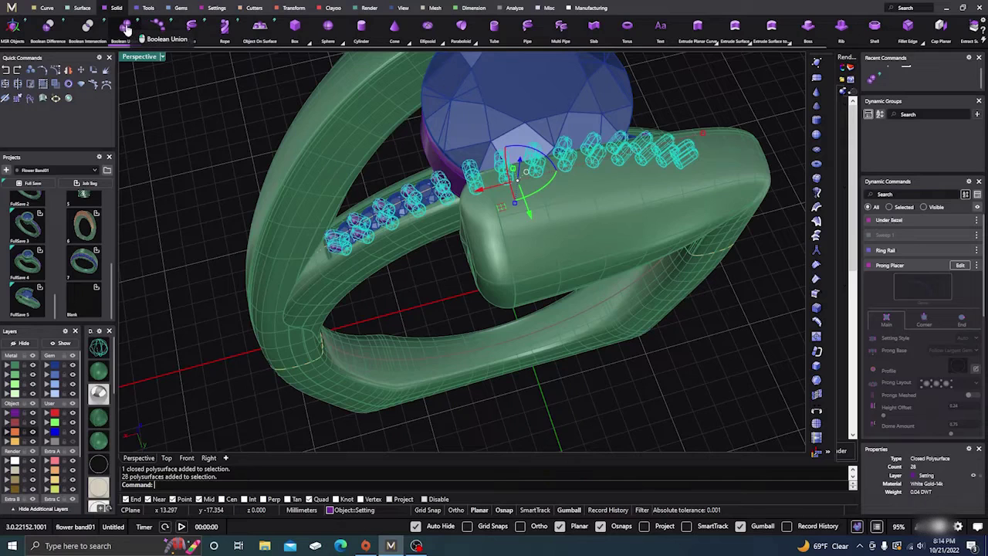
left_click(122, 30)
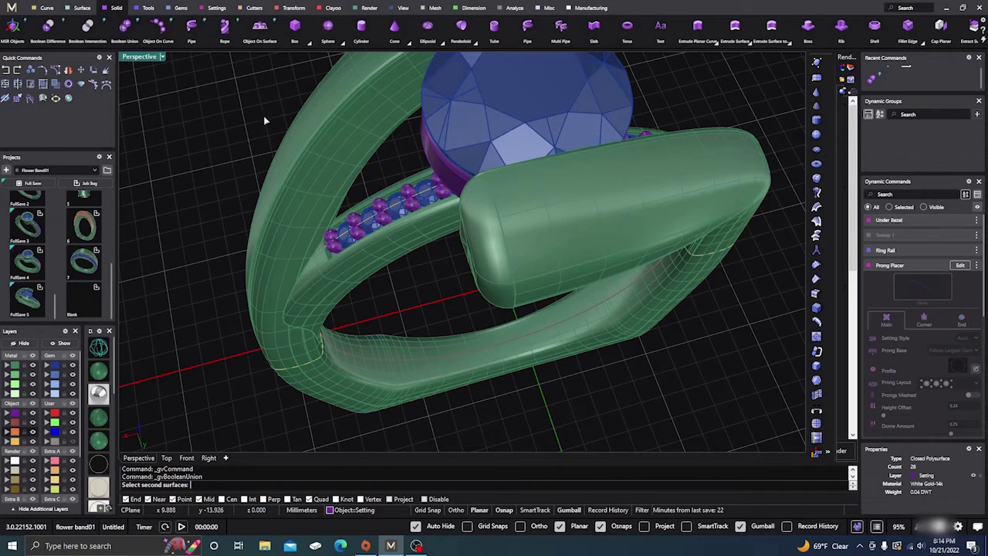
left_click(391, 243)
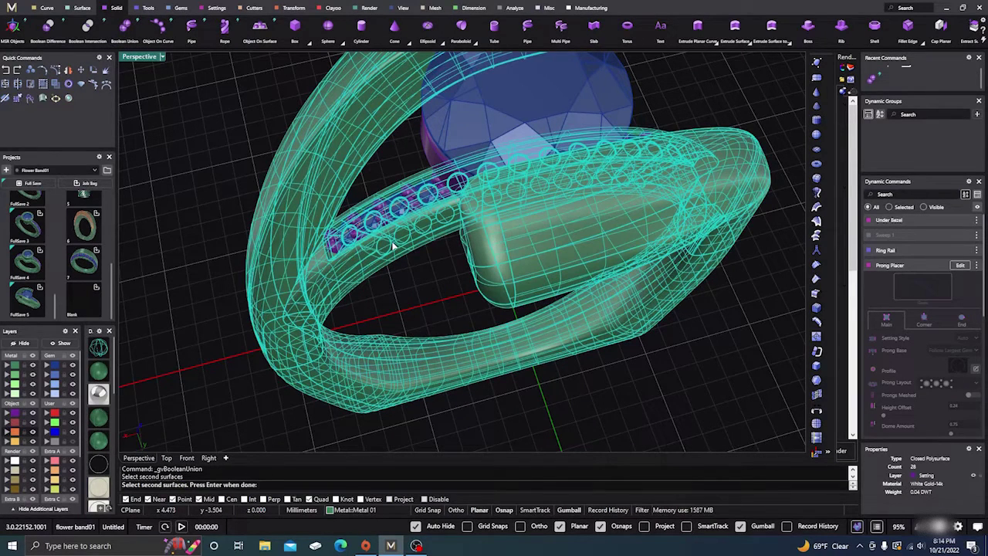
key("Return")
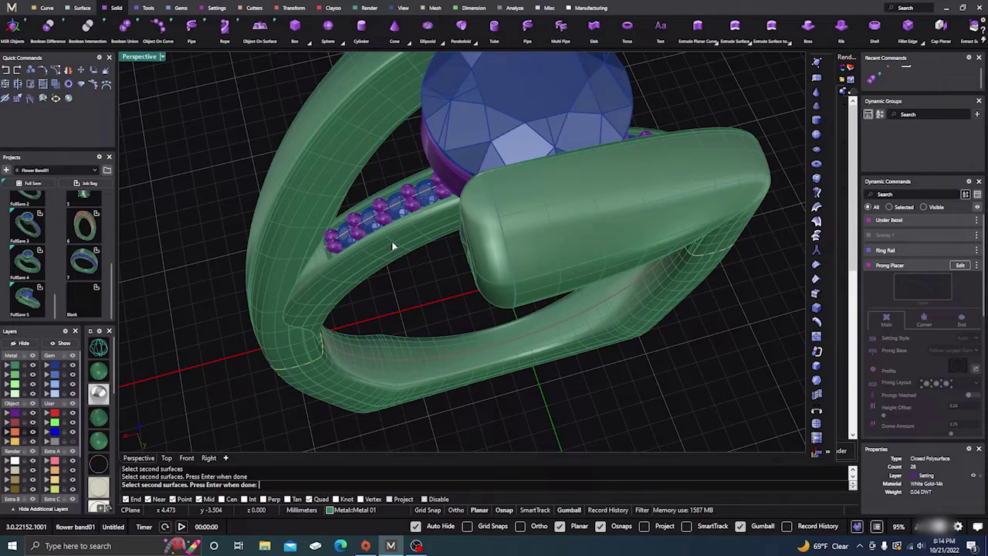
key("Return")
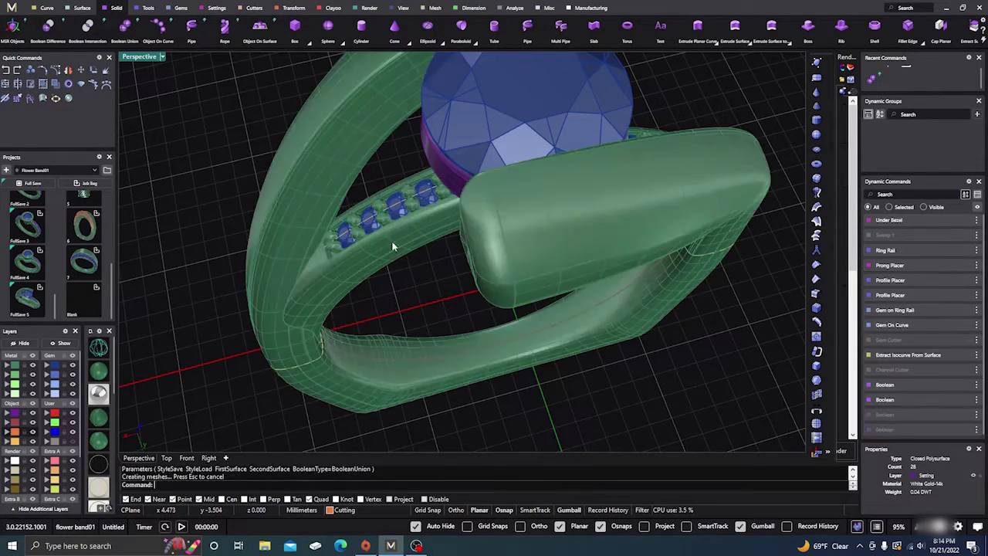
Check that the ring and its prongs select as one solid, and examine the prong row up close
left_click(383, 222)
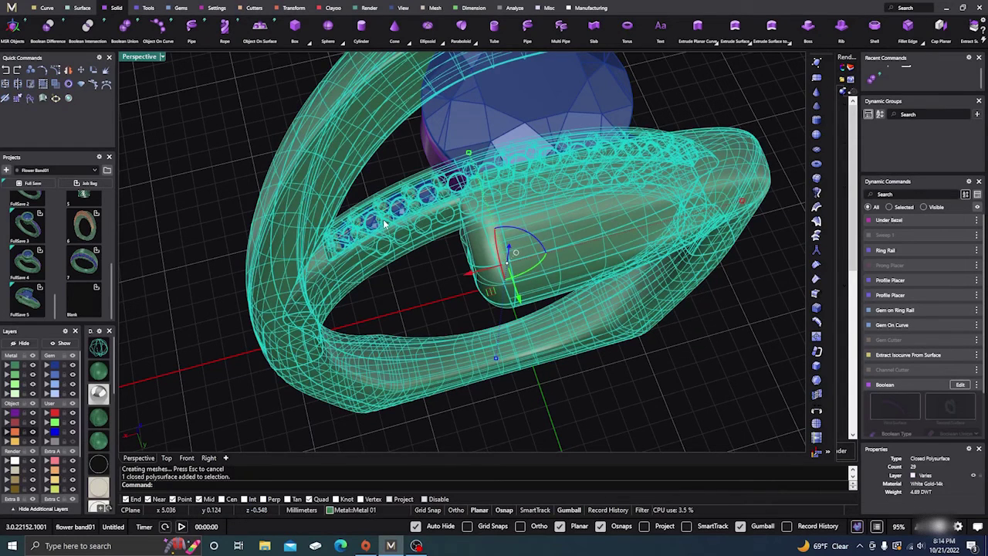
key("Escape")
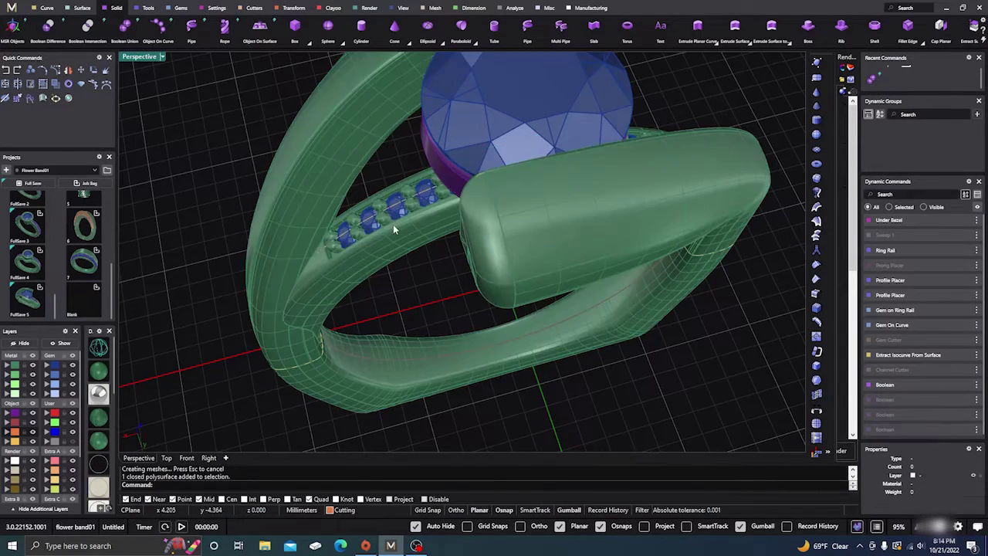
scroll(395, 221, "up", 5)
scroll(402, 220, "down", 5)
left_click(416, 206)
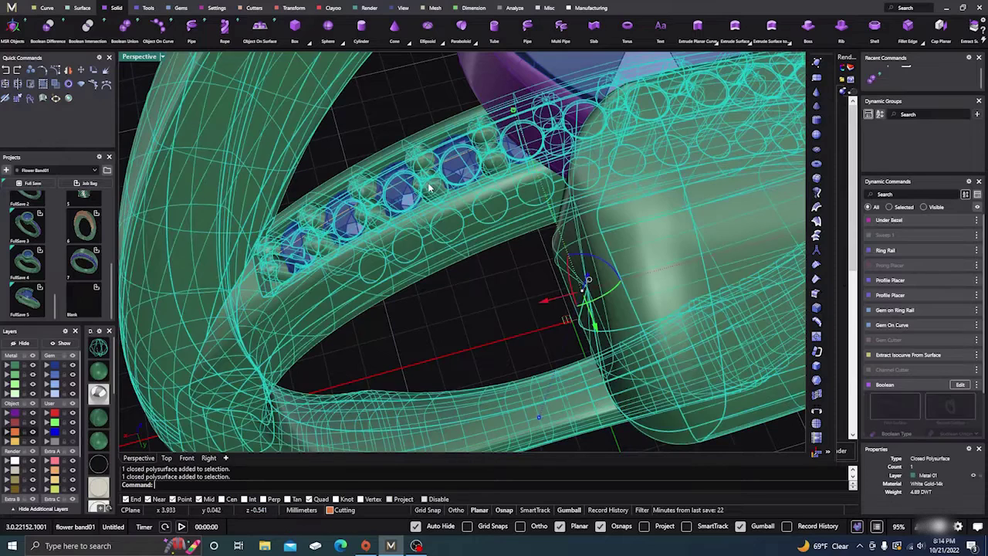
key("Escape")
scroll(390, 120, "up", 3)
scroll(383, 126, "down", 3)
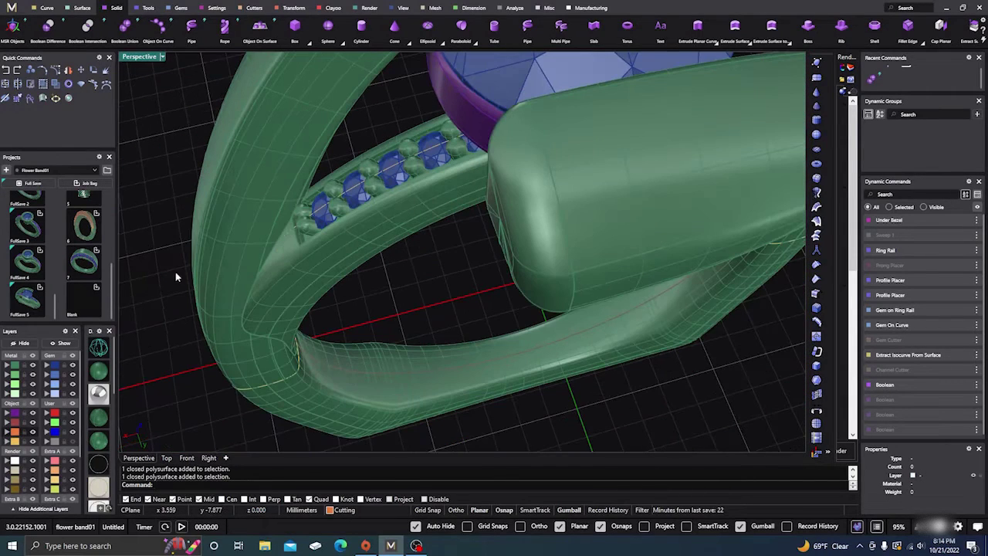
Hide the gems briefly to inspect their seats, show them again, and check the united ring's selection beside the bezel
left_click(71, 370)
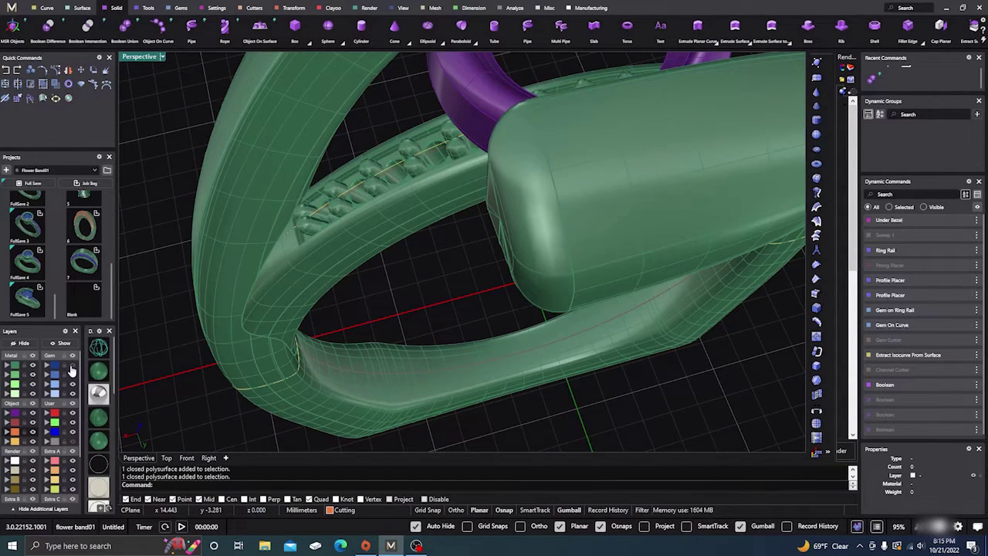
left_click(71, 370)
scroll(232, 241, "down", 5)
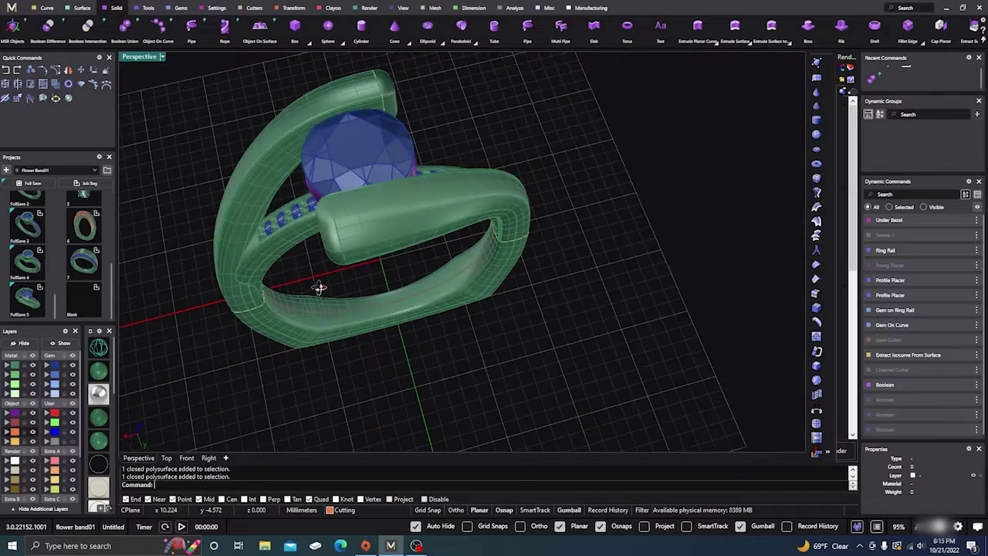
right_click_drag(318, 287, 360, 248)
scroll(390, 240, "down", 2)
scroll(389, 243, "up", 4)
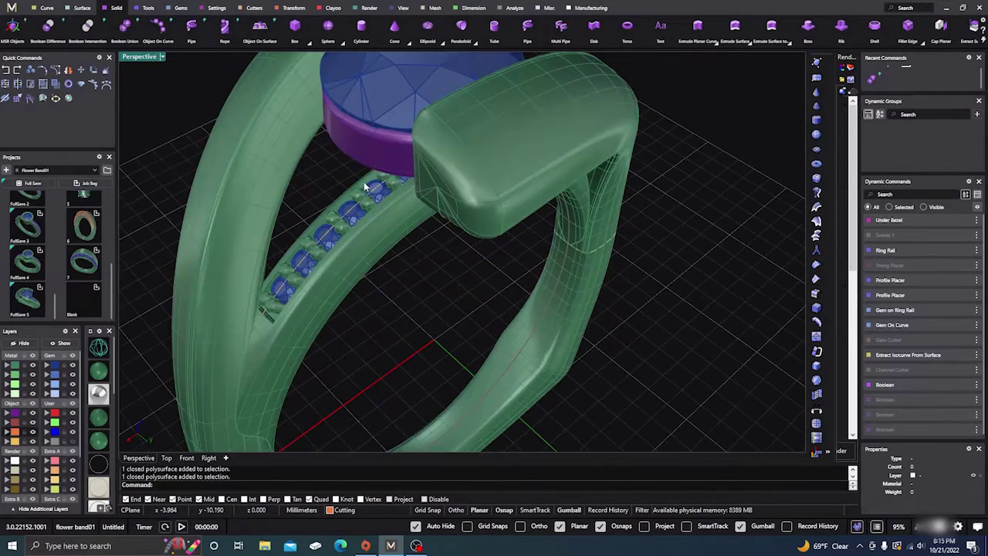
left_click(378, 235)
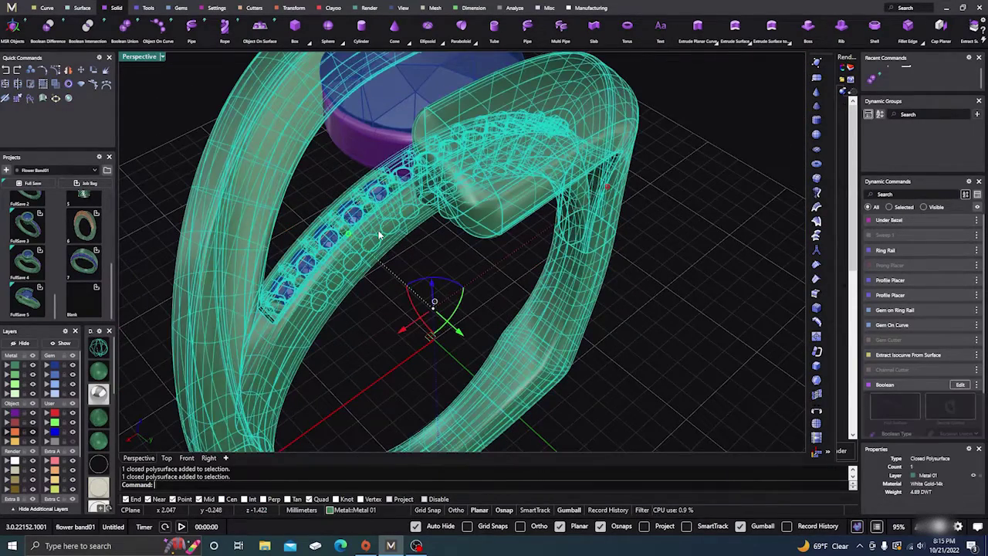
key("Escape")
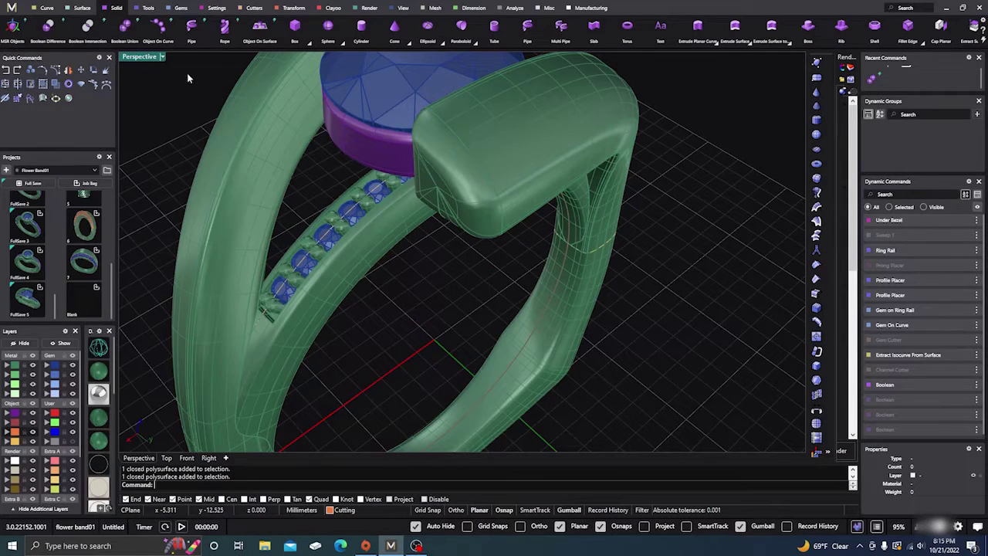
Boolean-union the centre gem's bezel with the ring, and check the resulting solid
left_click(124, 29)
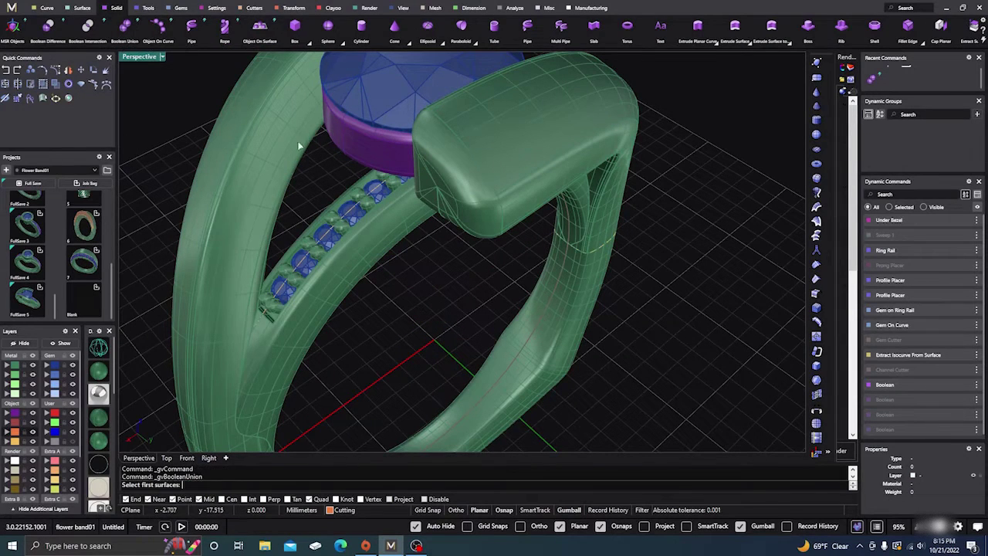
left_click(350, 145)
key("Return")
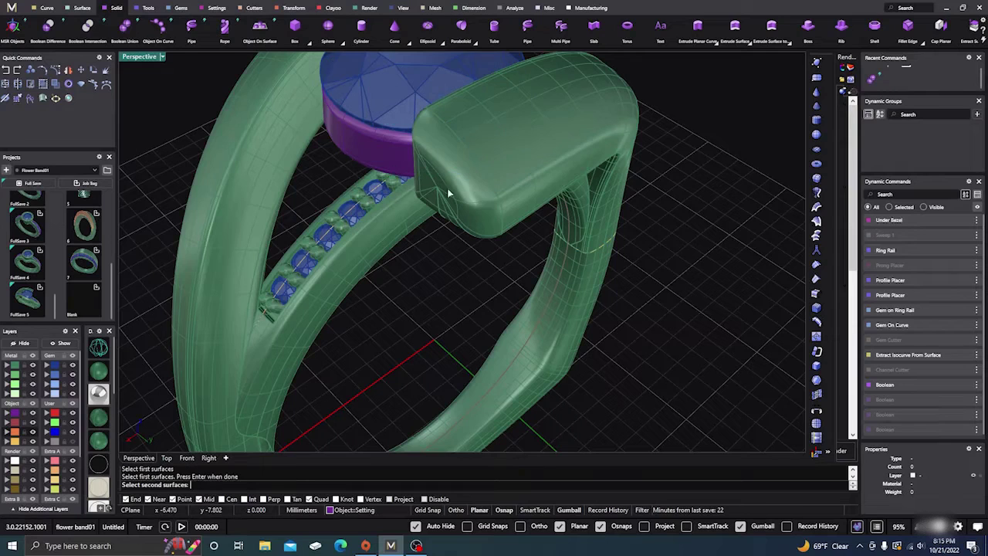
left_click(465, 197)
key("Return")
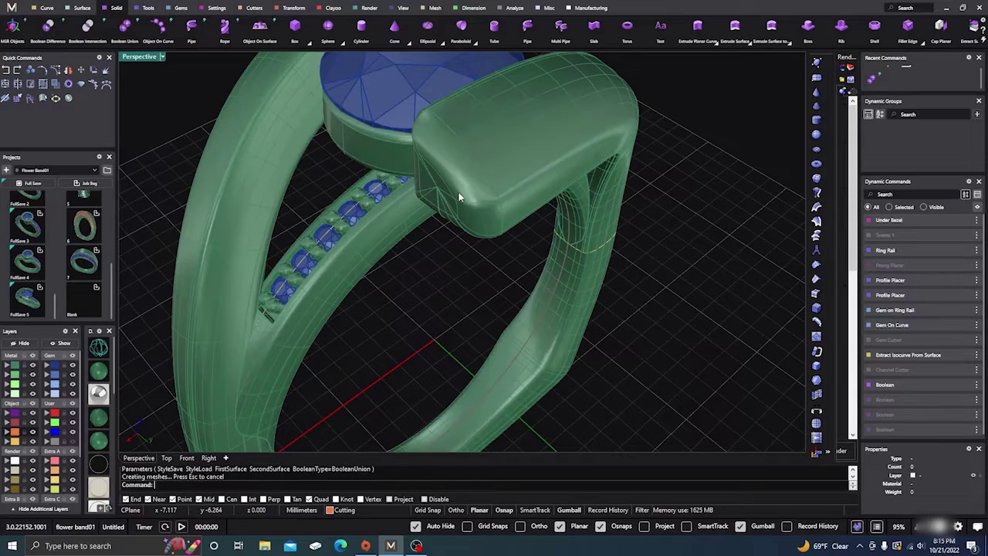
left_click(388, 164)
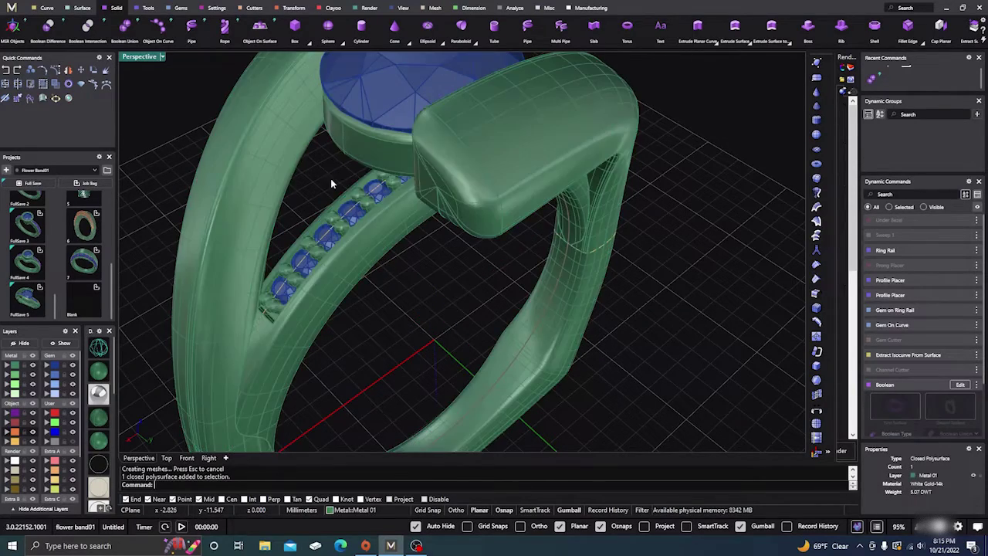
key("Escape")
Switch the Perspective viewport to a glossy shaded display without wires, and view the ring from several angles
scroll(487, 239, "down", 5)
right_click_drag(487, 239, 428, 239)
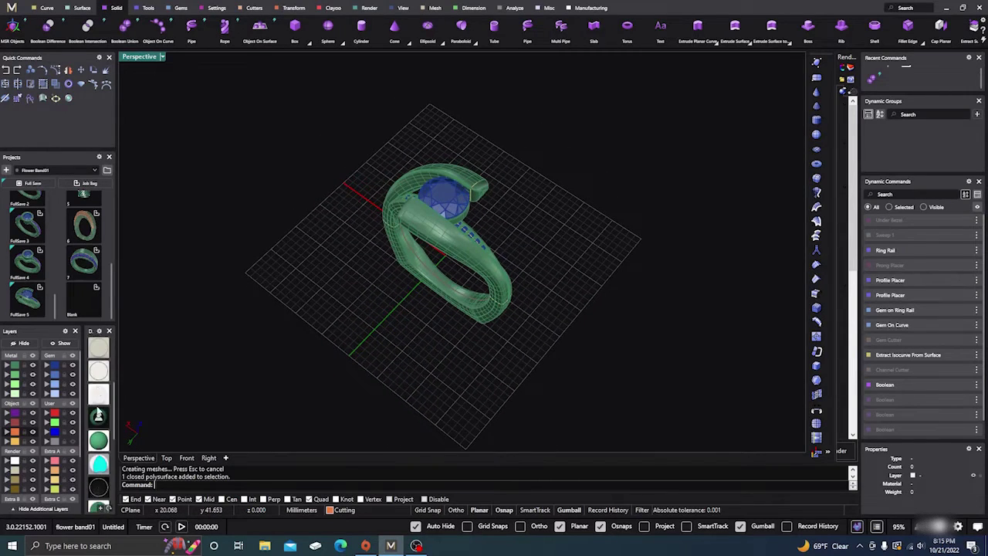
scroll(98, 414, "down", 3)
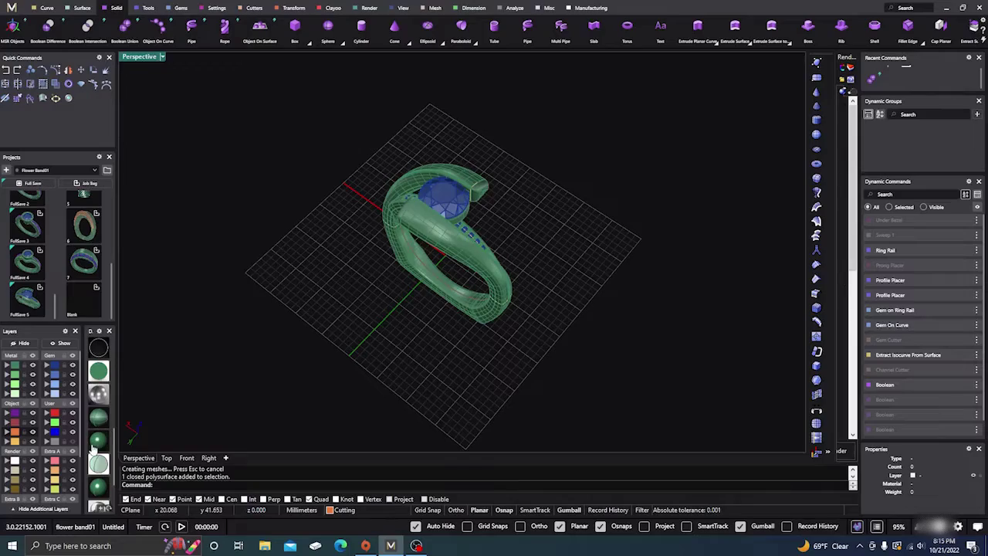
left_click(94, 447)
scroll(436, 235, "up", 6)
right_click_drag(436, 236, 552, 230)
scroll(518, 261, "down", 3)
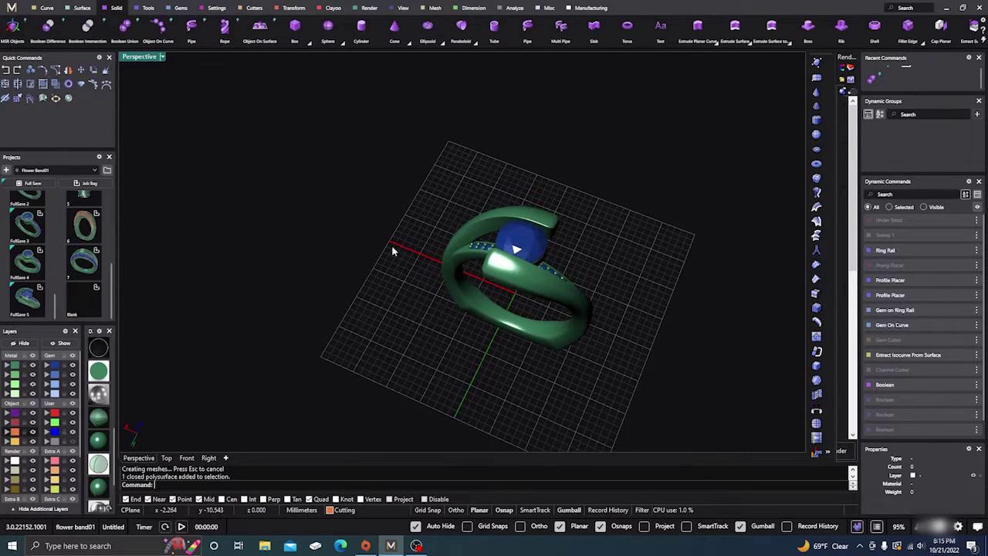
Open Render Studio, apply the Matrix Classic style, and assign a White Gold metal to the united ring
left_click(68, 99)
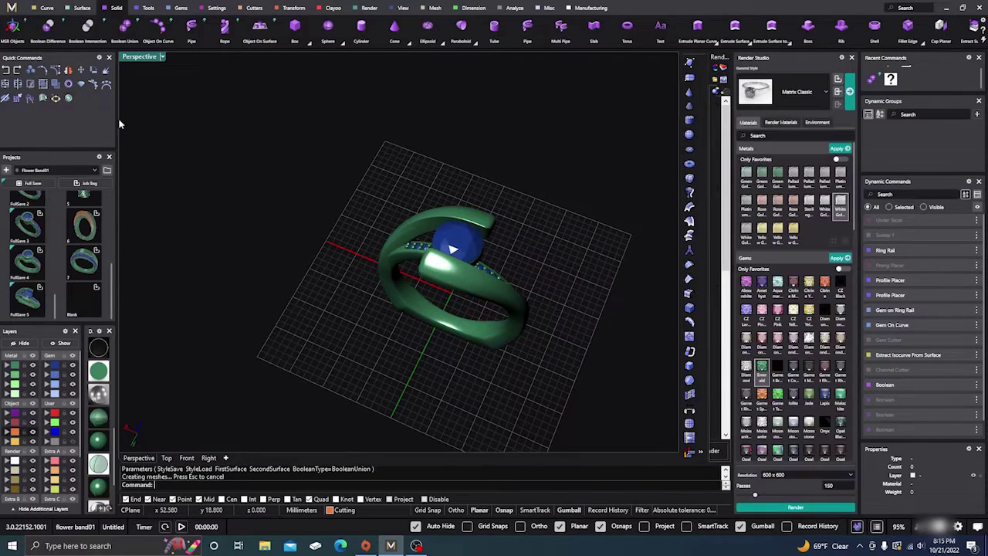
scroll(443, 270, "up", 2)
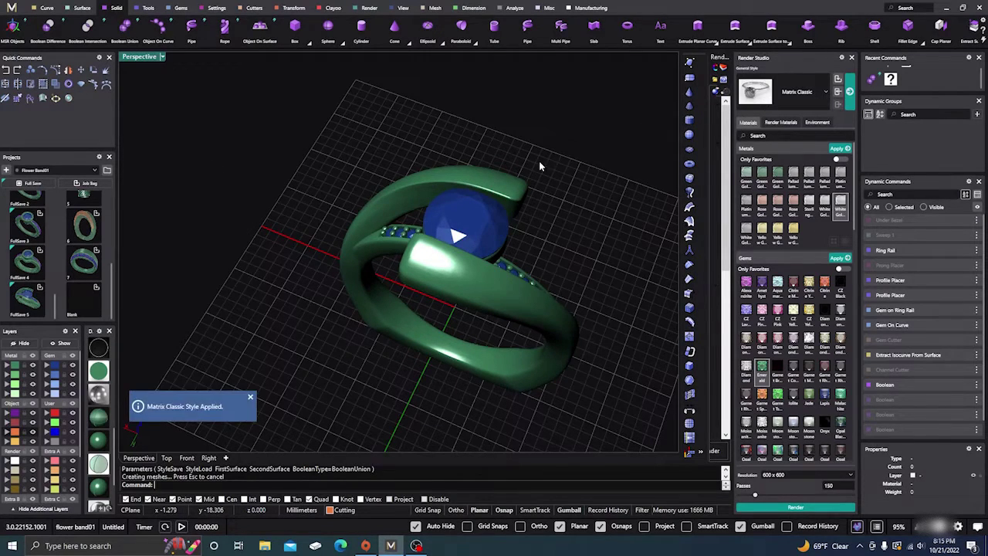
left_click(498, 254)
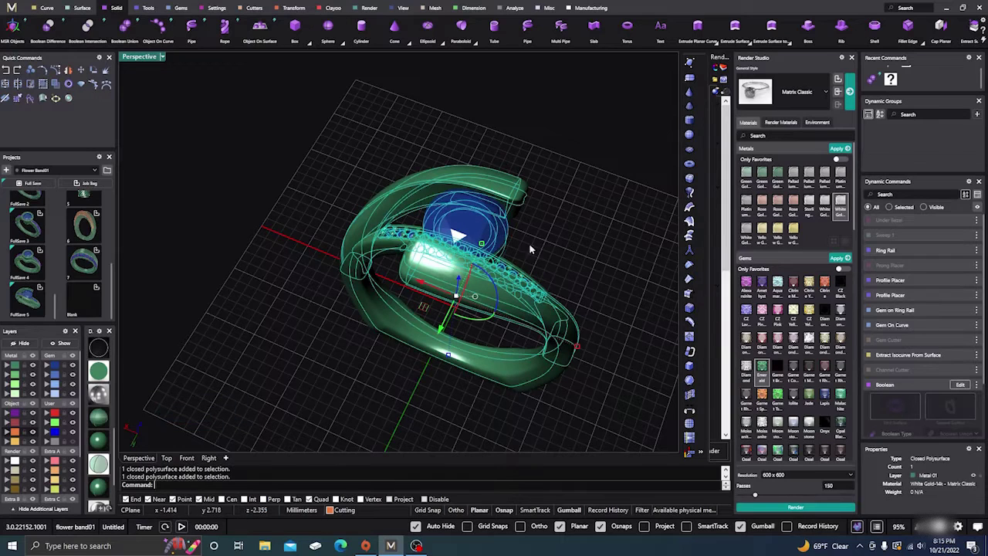
left_click(840, 202)
left_click(838, 150)
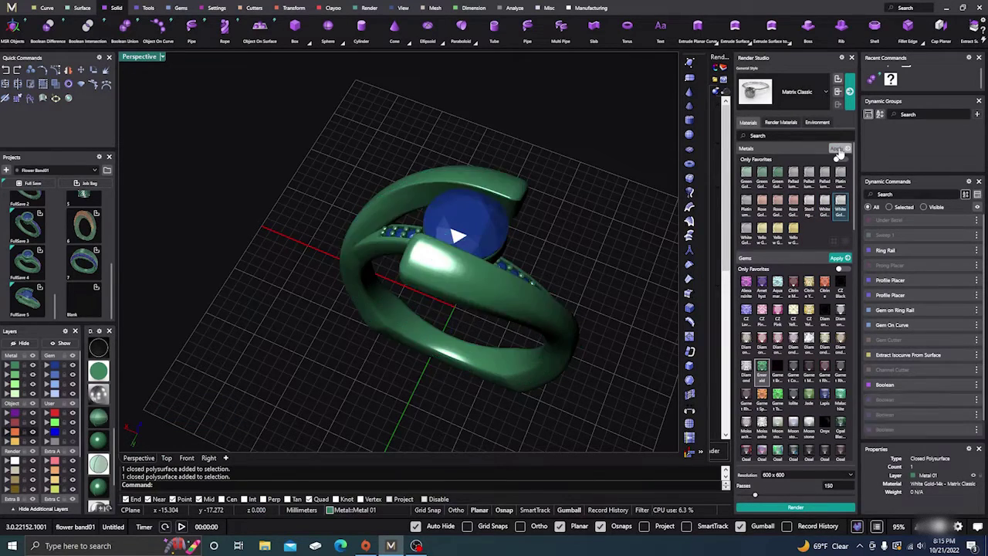
Assign the Diamond material to the small gems along the inner arch
scroll(402, 245, "up", 5)
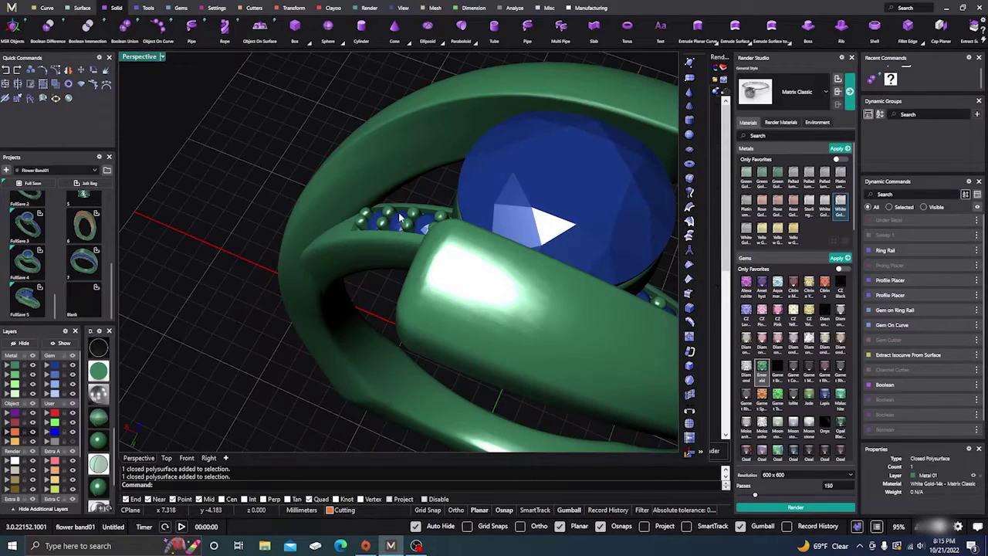
left_click(400, 225)
left_click(252, 223)
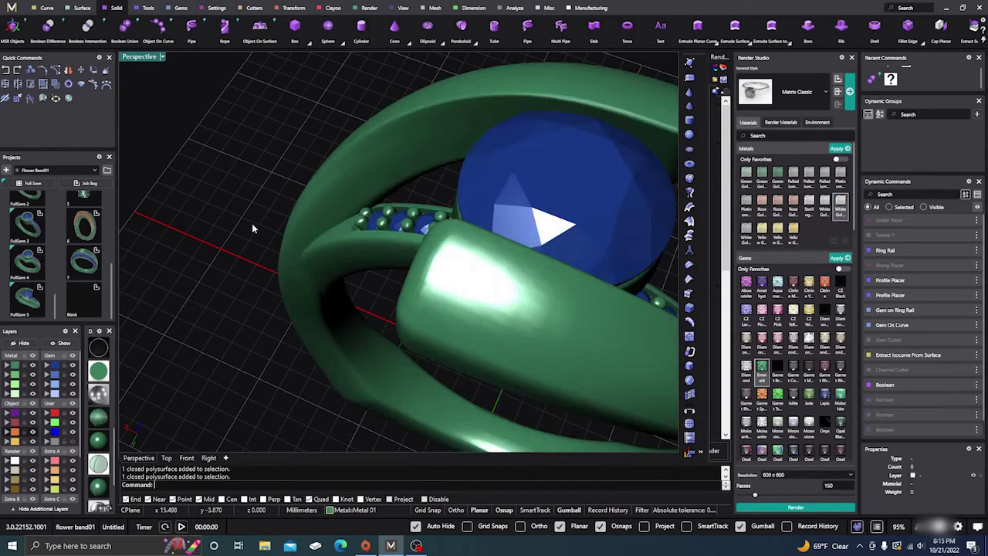
right_click_drag(252, 223, 345, 259)
left_click(451, 276)
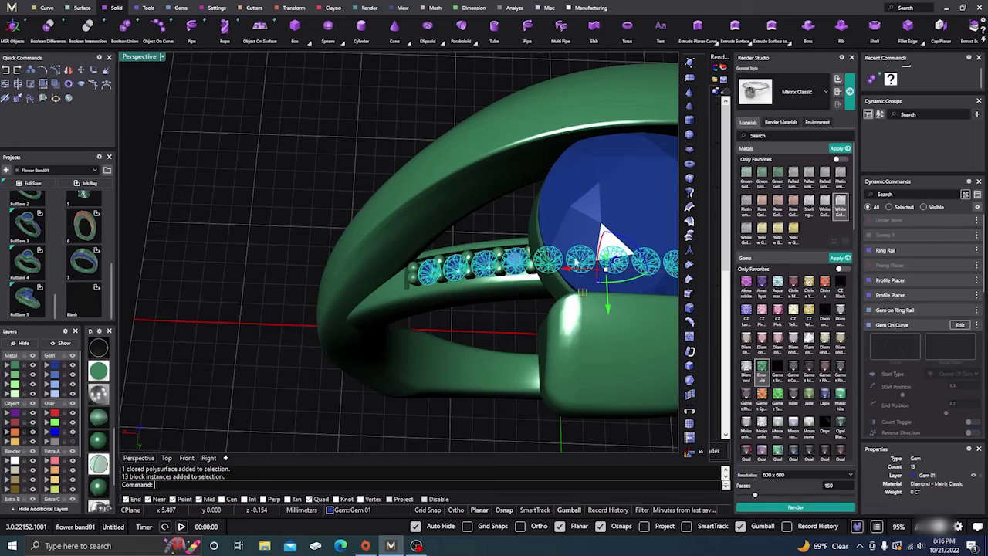
left_click(747, 370)
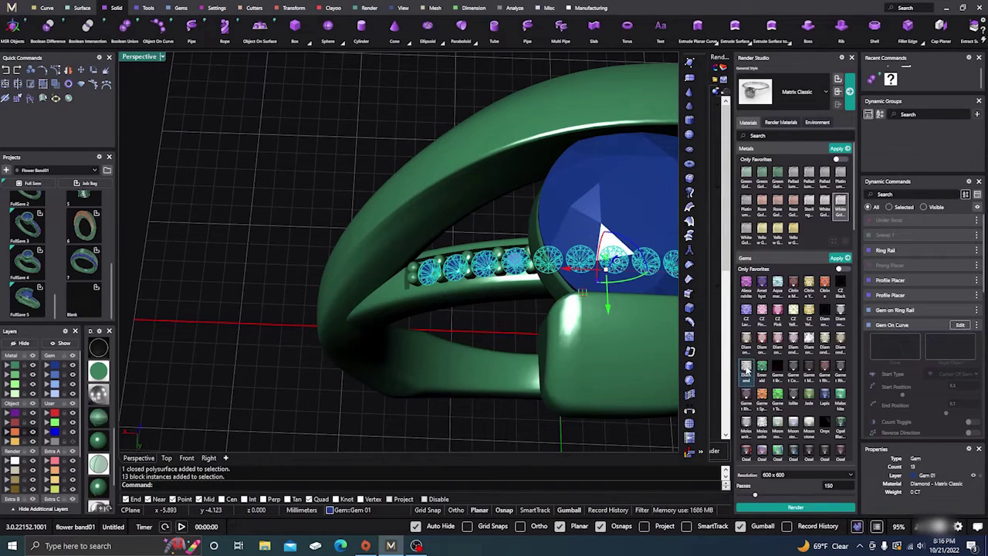
left_click(841, 262)
Assign a blue Sapphire material from the gem materials to the bezel-set centre gem
left_click(620, 218, "shift")
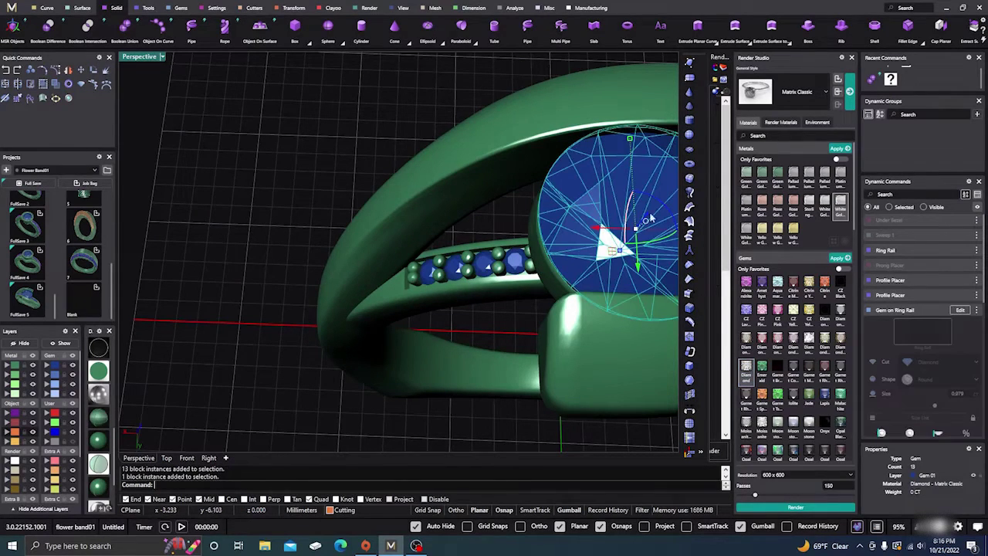
scroll(743, 237, "down", 1)
scroll(749, 239, "down", 10)
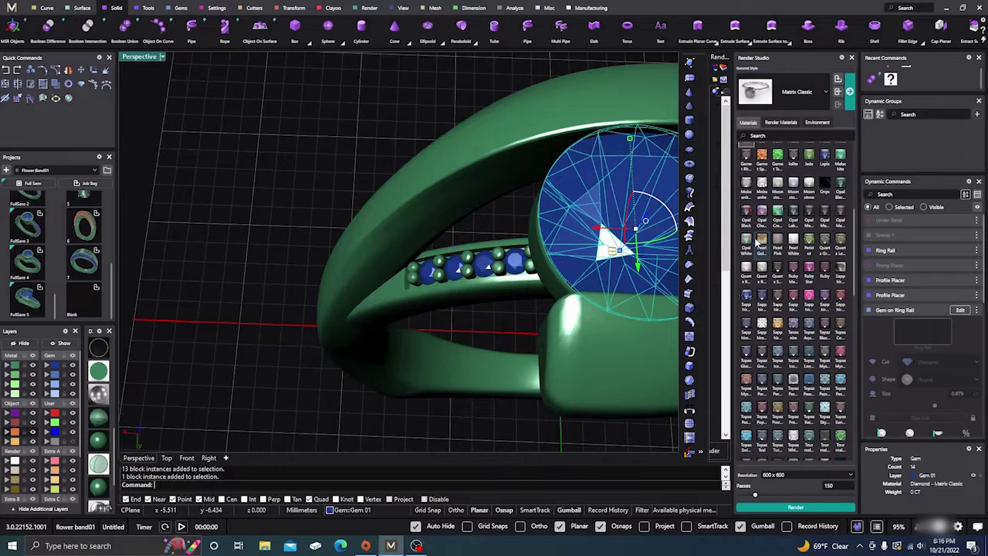
scroll(756, 242, "down", 2)
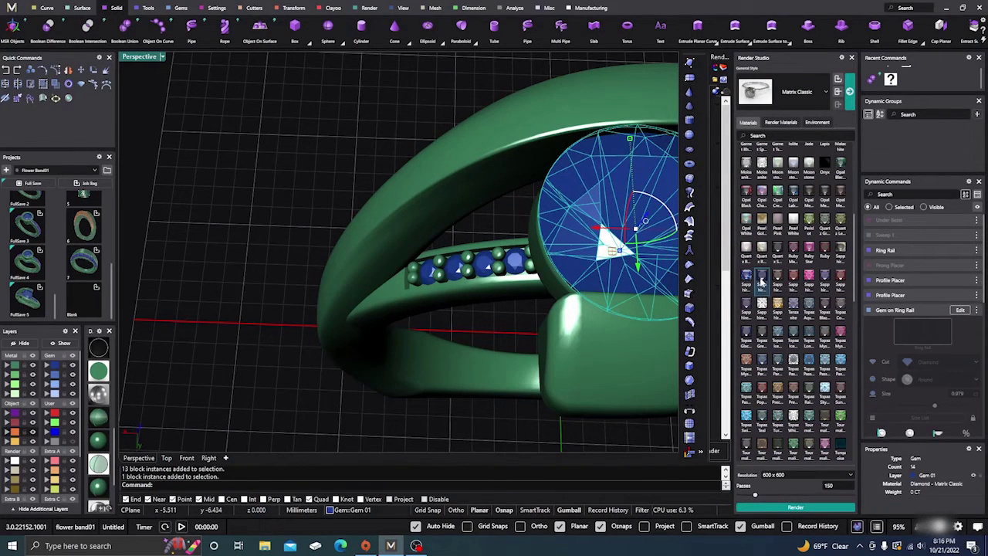
scroll(819, 192, "up", 5)
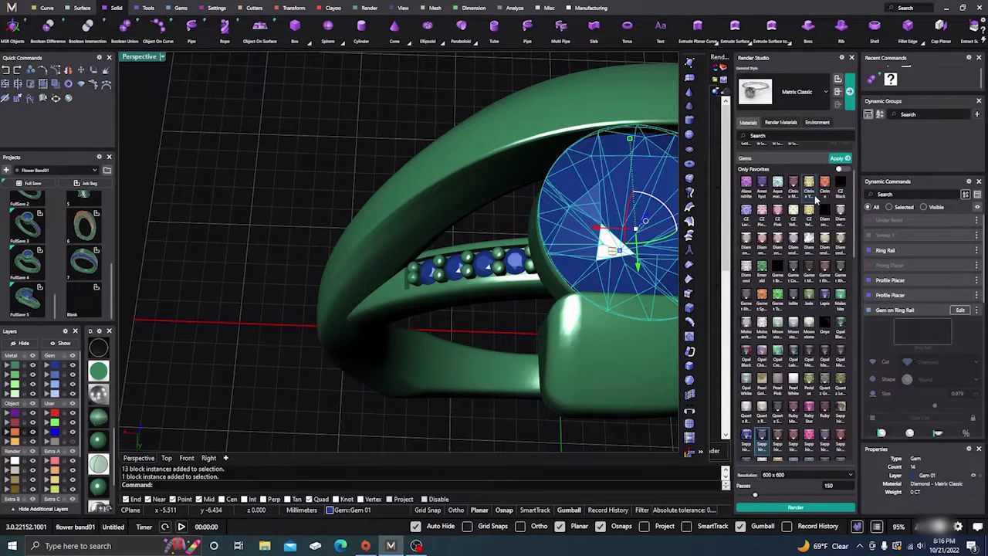
left_click(255, 218)
Switch the Perspective viewport to Rendered display and examine the ring's metal and gem materials
scroll(266, 225, "down", 6)
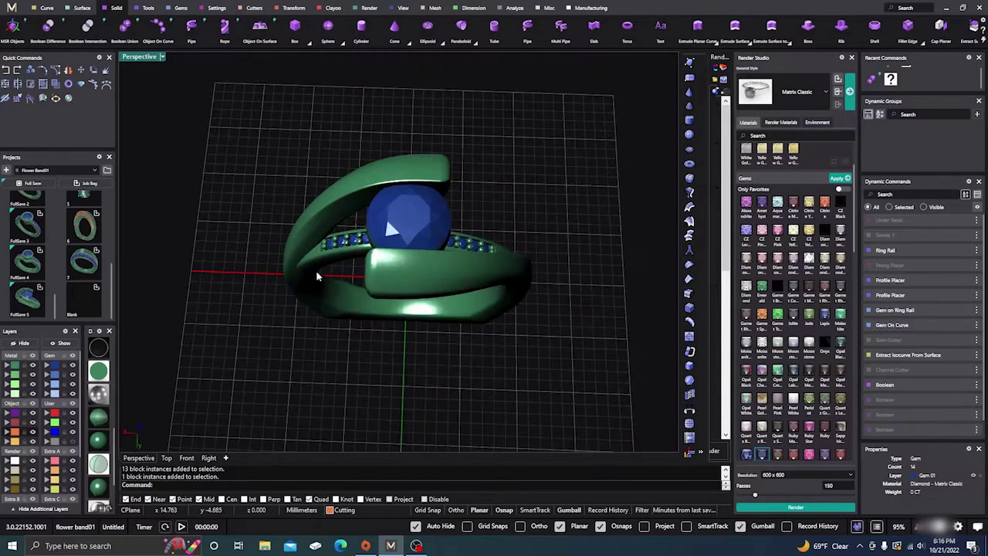
right_click_drag(316, 270, 329, 306)
left_click(162, 58)
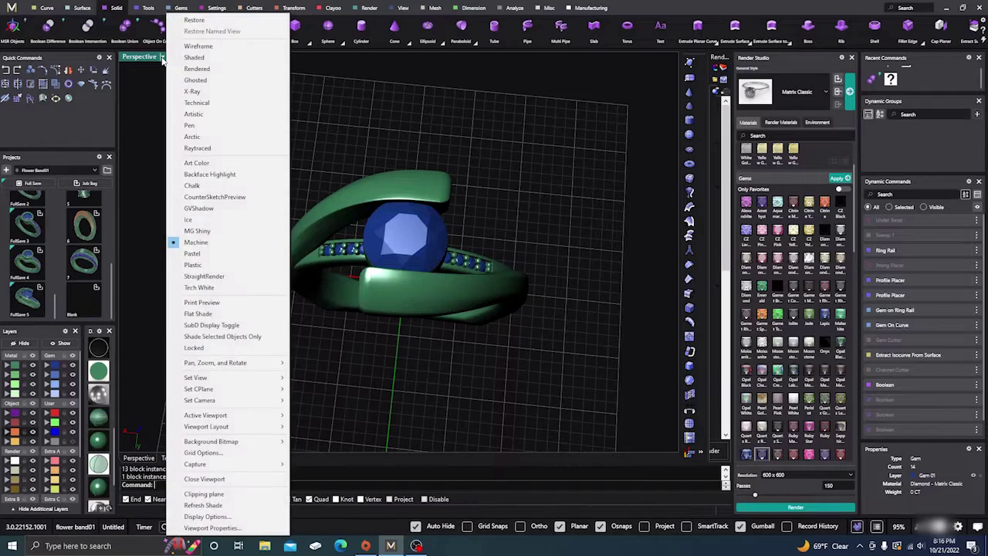
left_click(197, 68)
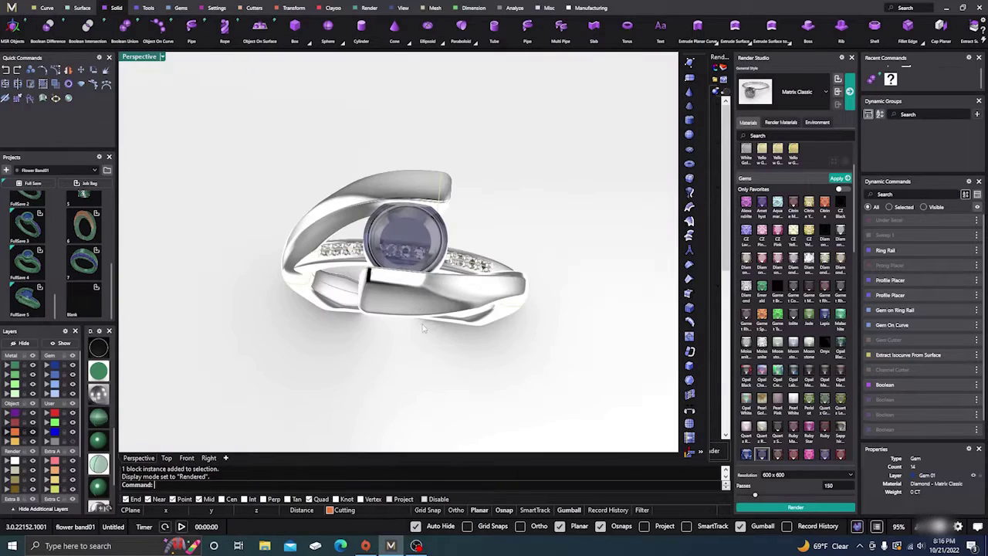
right_click_drag(422, 328, 444, 343)
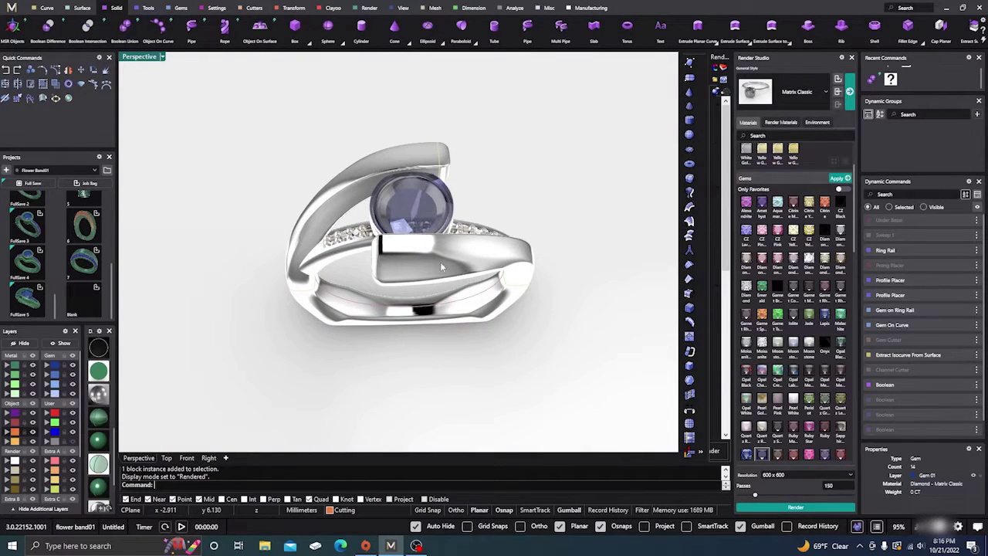
Assign the Diamond material to the centre gem and check the rendered ring from several angles
left_click(413, 212)
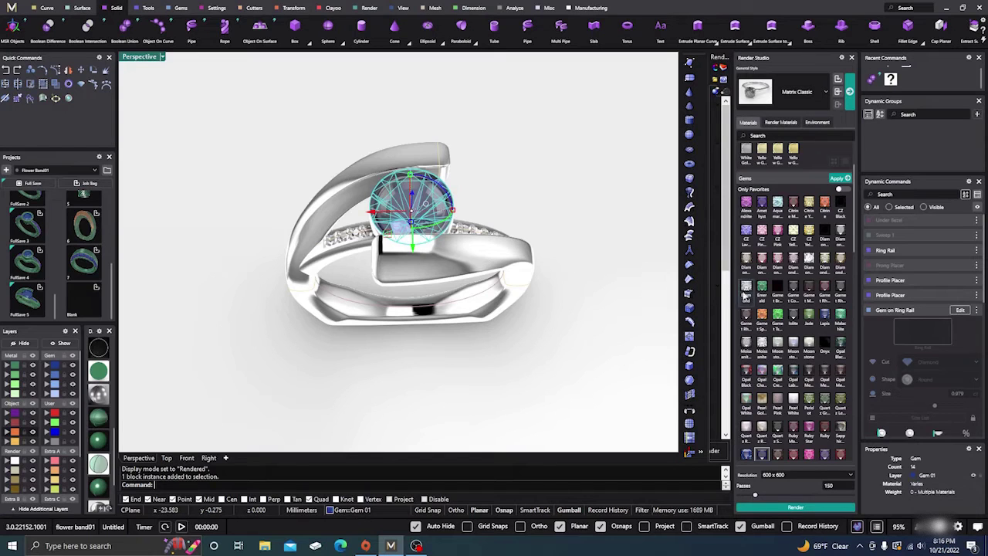
left_click(839, 182)
right_click_drag(598, 267, 567, 271)
scroll(585, 274, "down", 4)
scroll(456, 256, "up", 8)
right_click_drag(435, 296, 472, 318)
scroll(312, 290, "down", 4)
right_click_drag(307, 292, 375, 329)
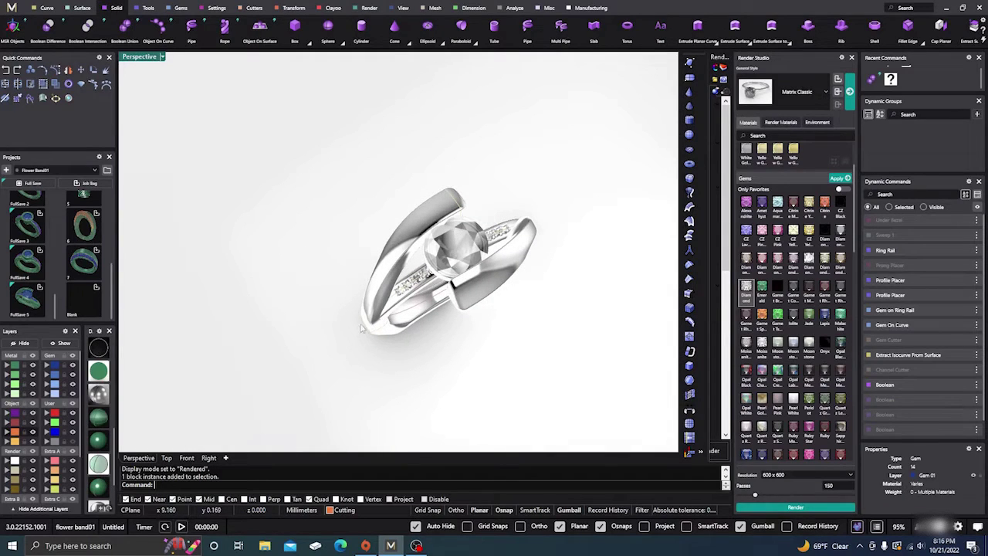
Return the Perspective viewport to the glossy shaded Machine display and check the whole ring
left_click(98, 440)
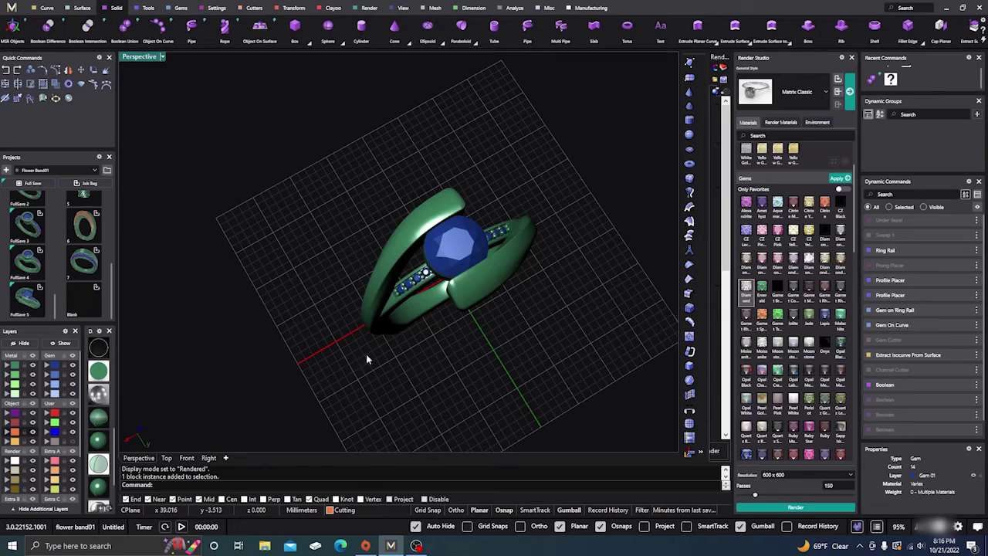
right_click_drag(368, 358, 500, 353)
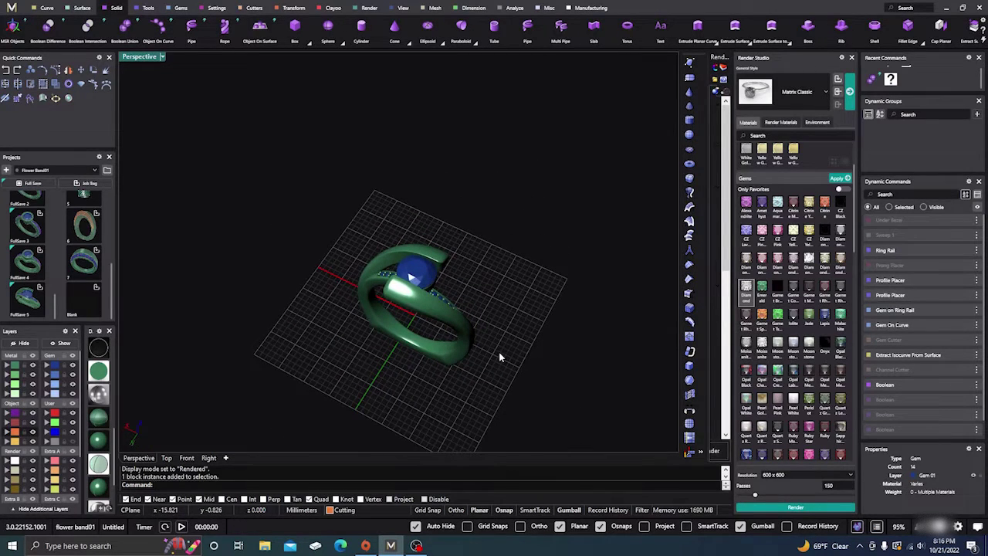